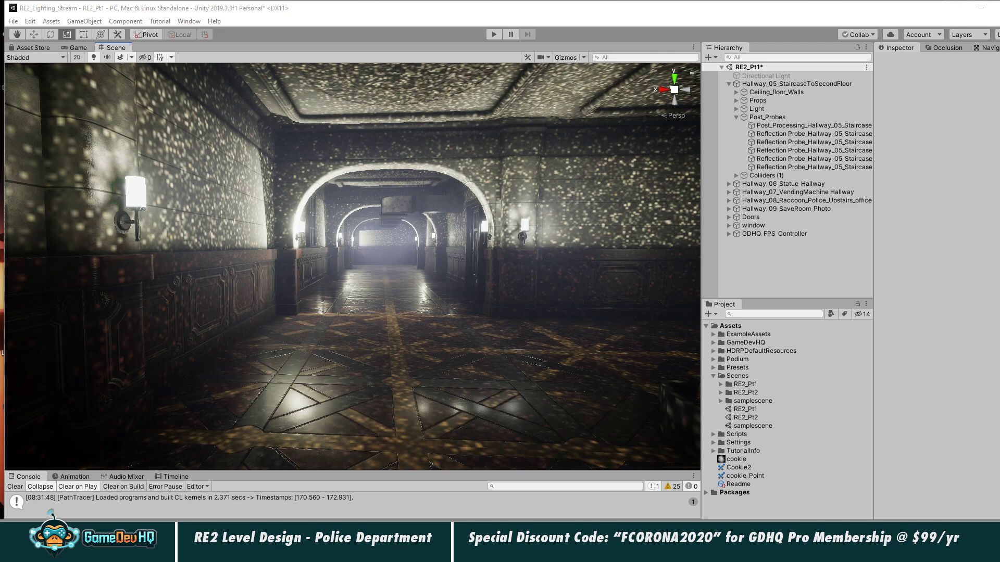
Collapse the Hallway_05_StaircaseToSecondFloor group in the scene hierarchy and show the whole police department level from above.
left_click(730, 101)
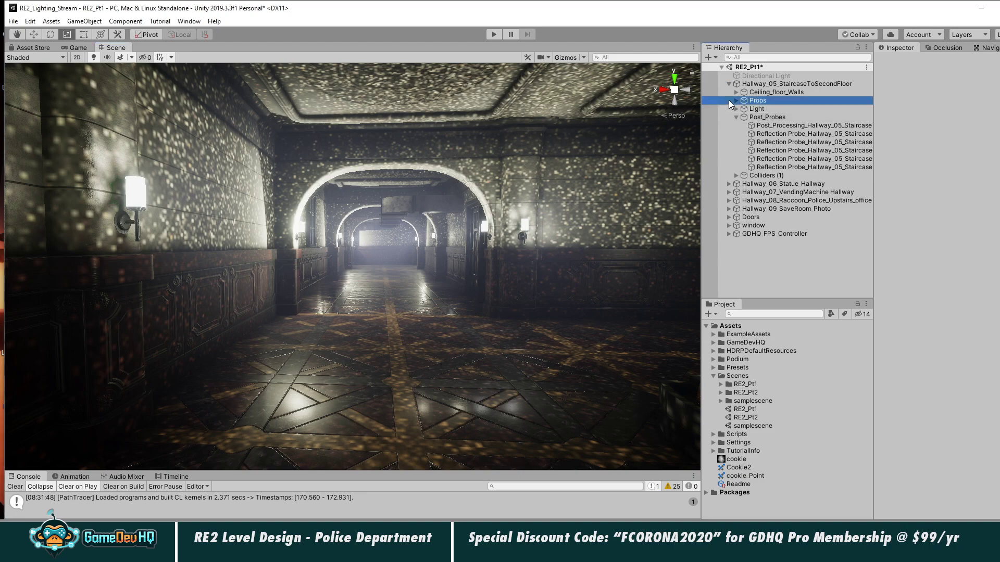
left_click(735, 117)
left_click(729, 84)
left_click(755, 161)
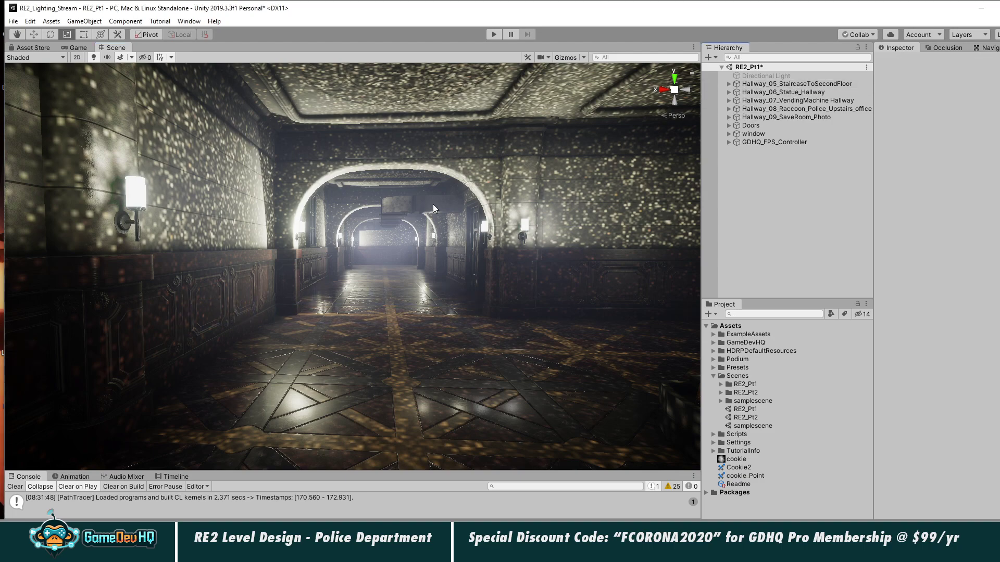
left_click_drag(291, 205, 483, 310, "alt")
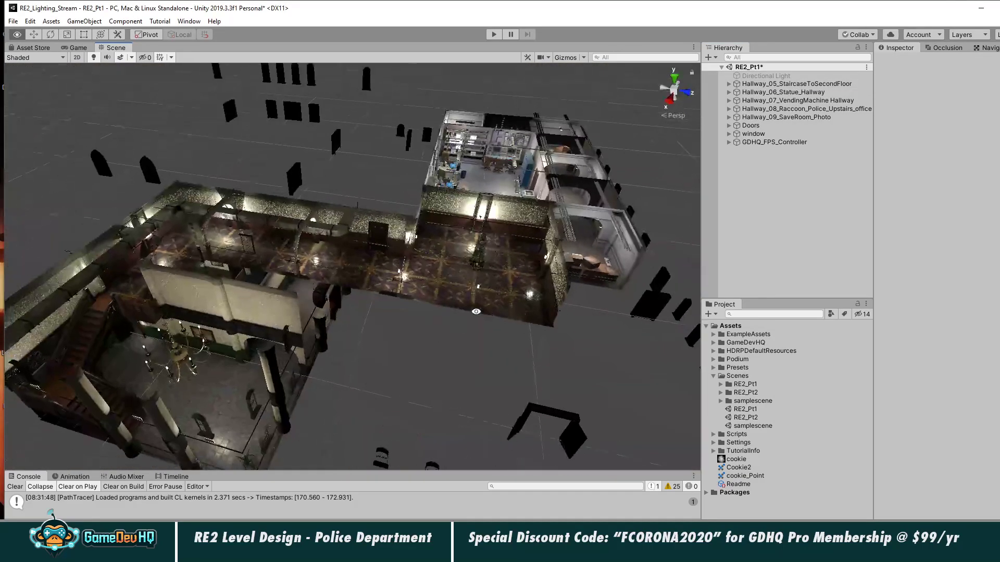
key("r")
left_click_drag(483, 314, 330, 157, "alt")
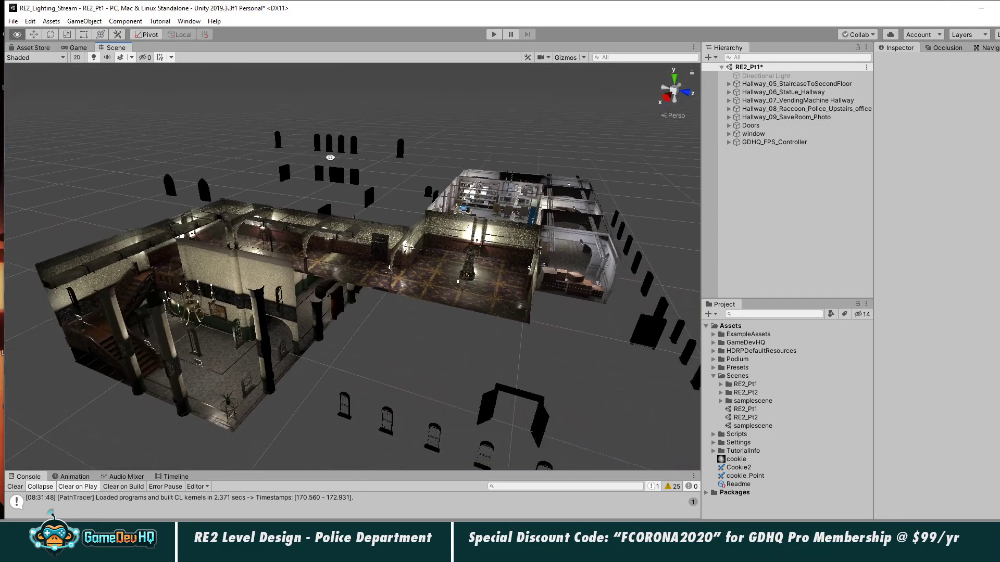
Open the GameDevHQ Filebase asset library, widen its window and show the full list of latest assets.
left_click(189, 21)
left_click(203, 75)
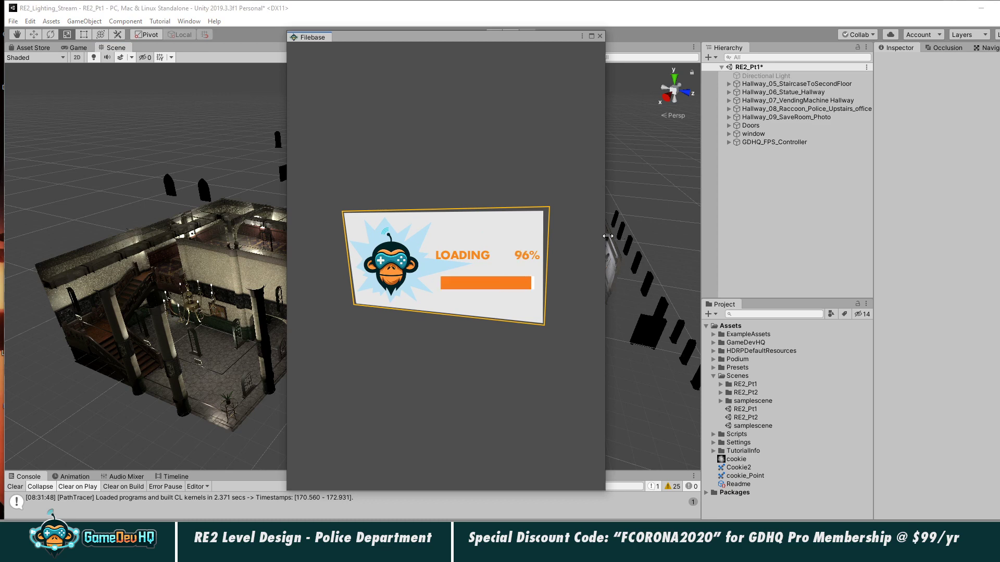
left_click_drag(605, 239, 702, 240)
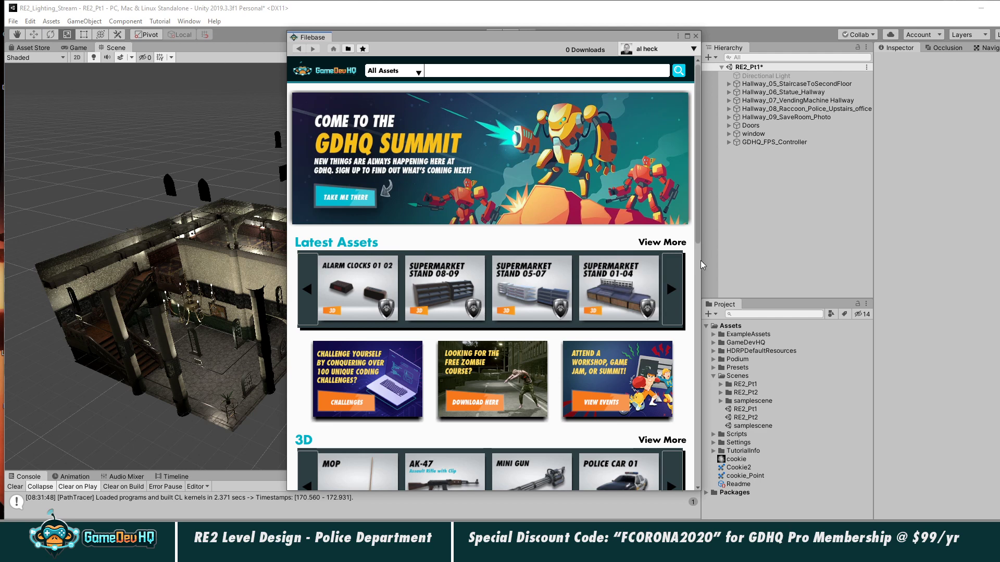
left_click_drag(702, 260, 782, 261)
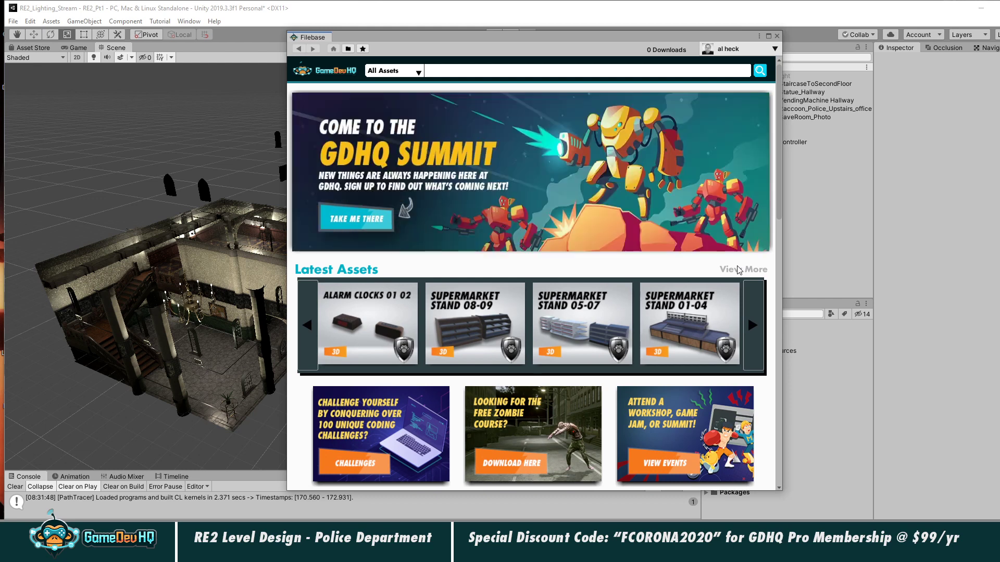
left_click(738, 270)
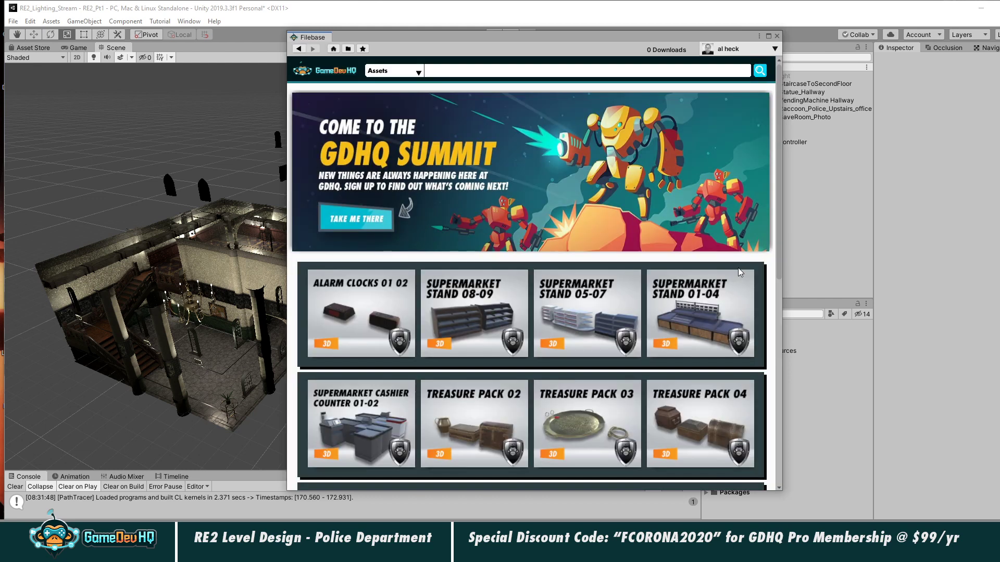
Browse pages 1 and 2 of the latest assets in Filebase and close the library.
scroll(580, 346, "down", 5)
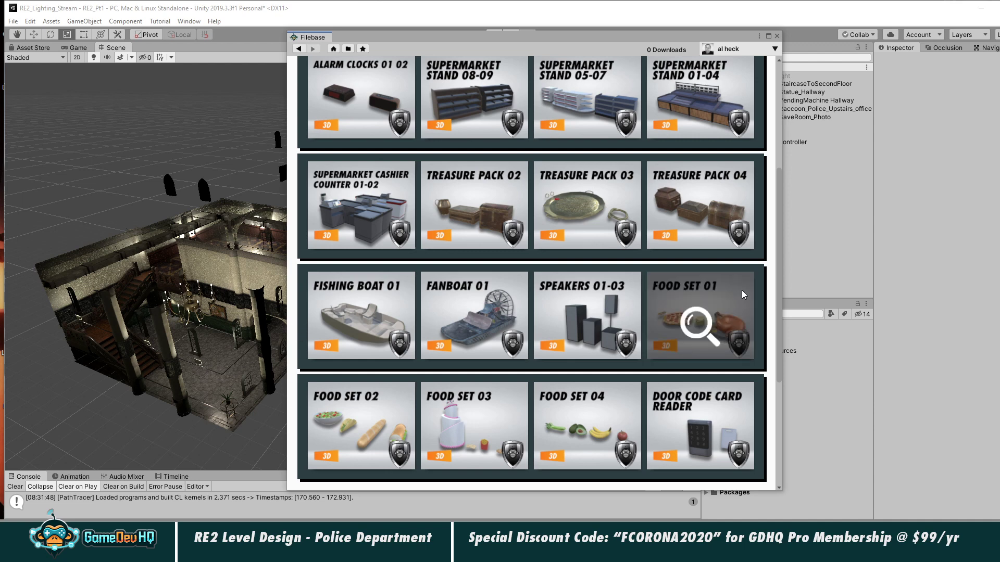
scroll(595, 459, "down", 1)
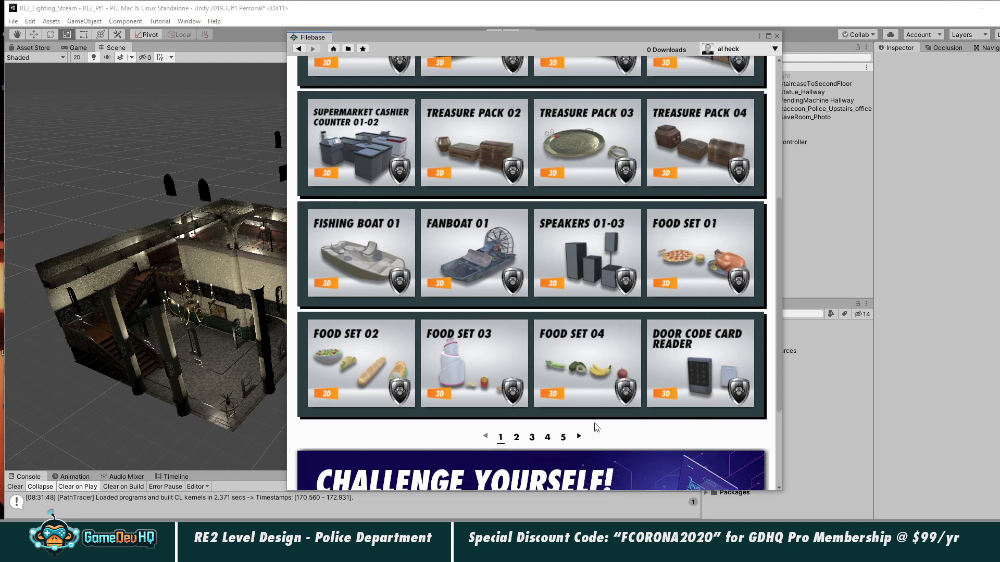
scroll(595, 422, "up", 2)
scroll(594, 423, "down", 1)
scroll(594, 423, "down", 1)
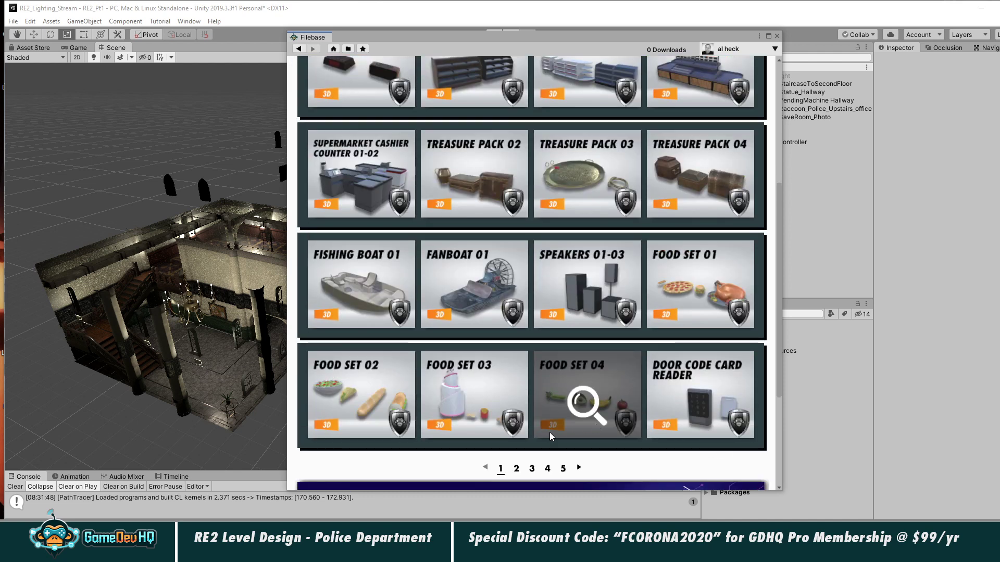
left_click(516, 470)
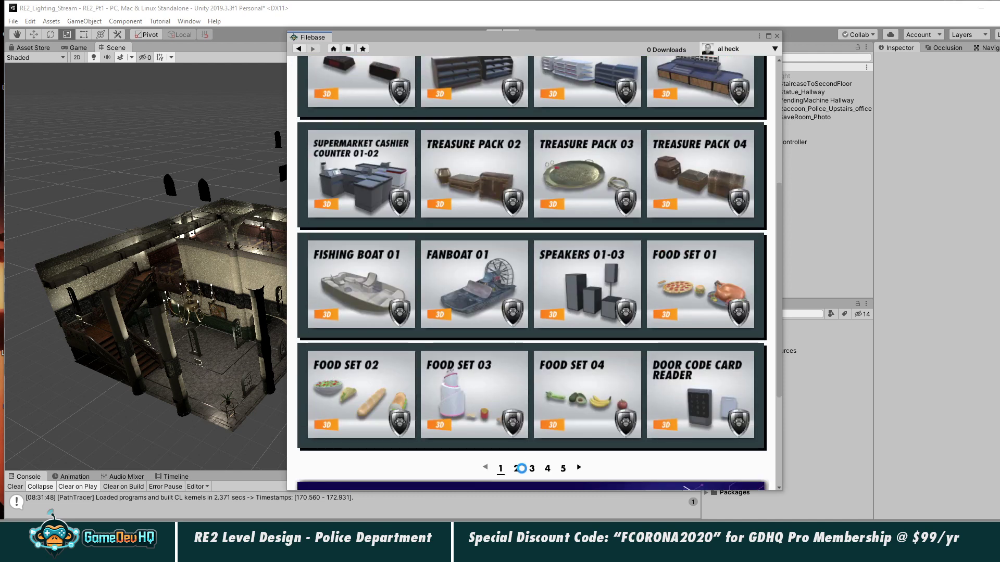
scroll(540, 426, "up", 1)
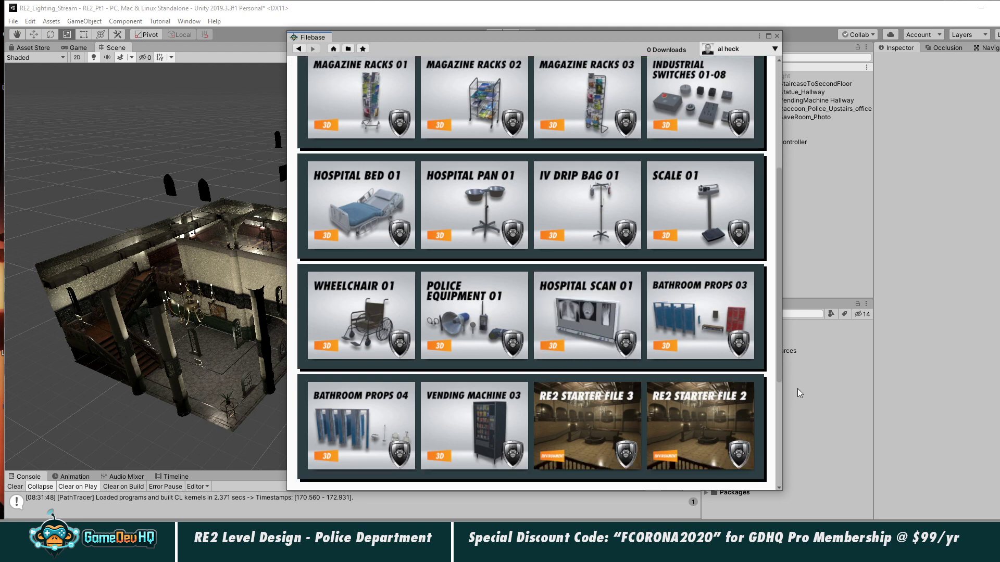
left_click_drag(782, 370, 766, 373)
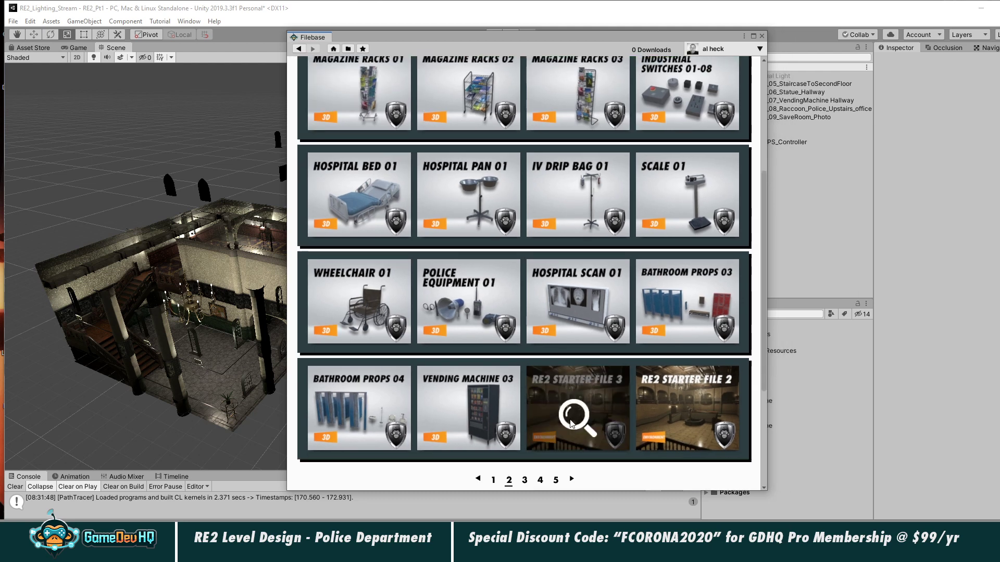
left_click(493, 483)
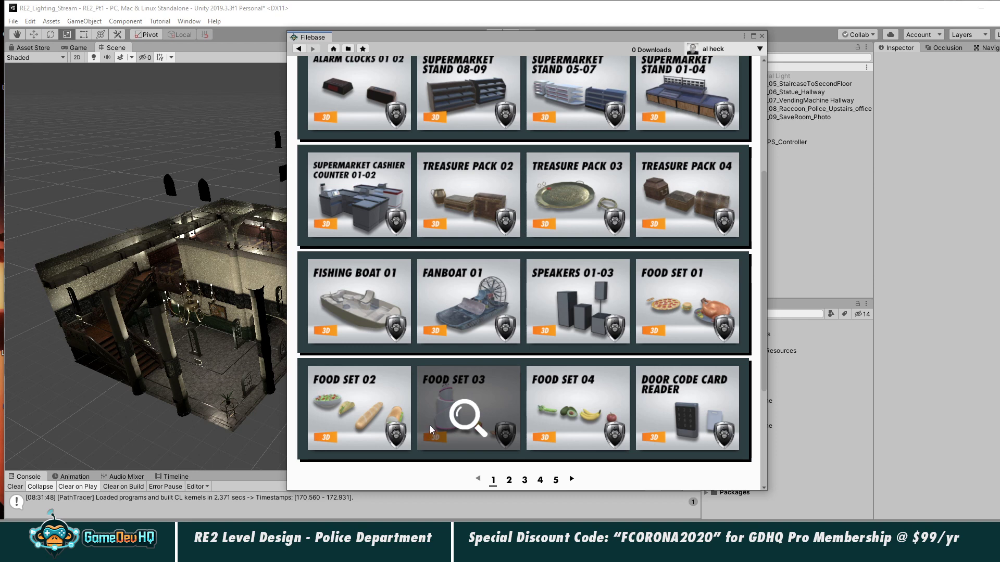
scroll(438, 419, "up", 1)
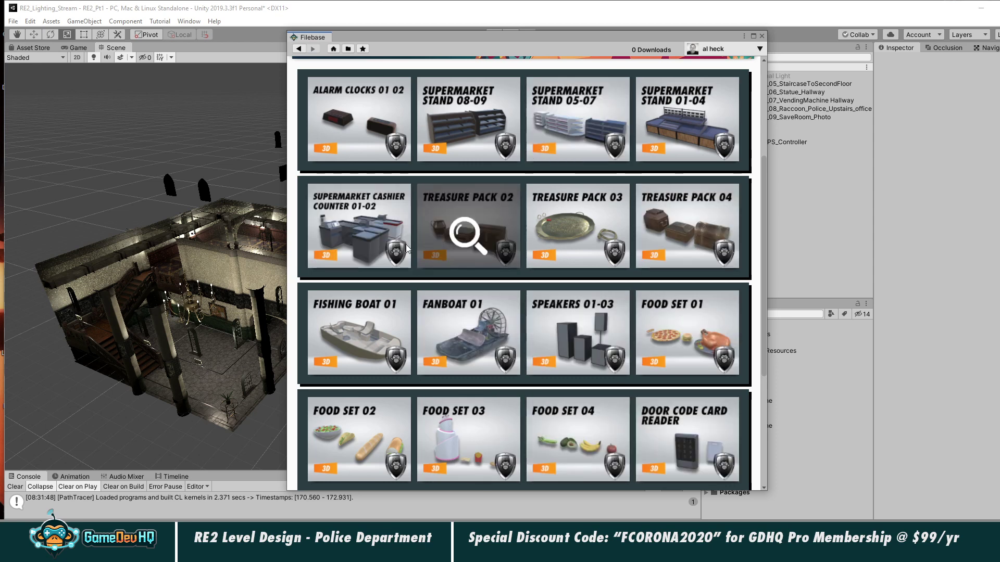
scroll(458, 242, "up", 3)
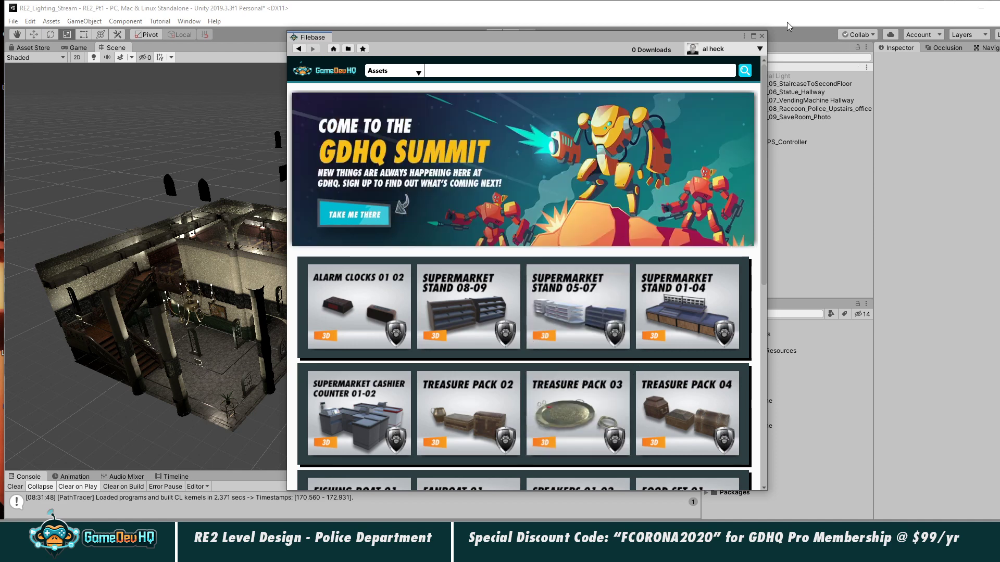
left_click(762, 37)
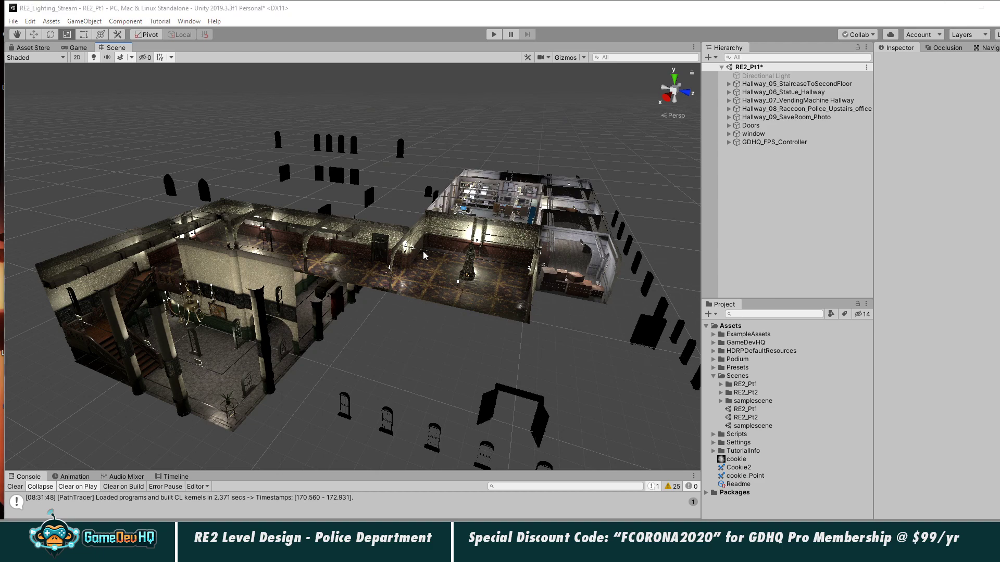
Clear the scene's baked lighting data and check the available Lightmapper options, keeping Progressive GPU (Preview).
left_click_drag(514, 237, 288, 269, "alt")
right_click_drag(288, 269, 480, 270, "alt")
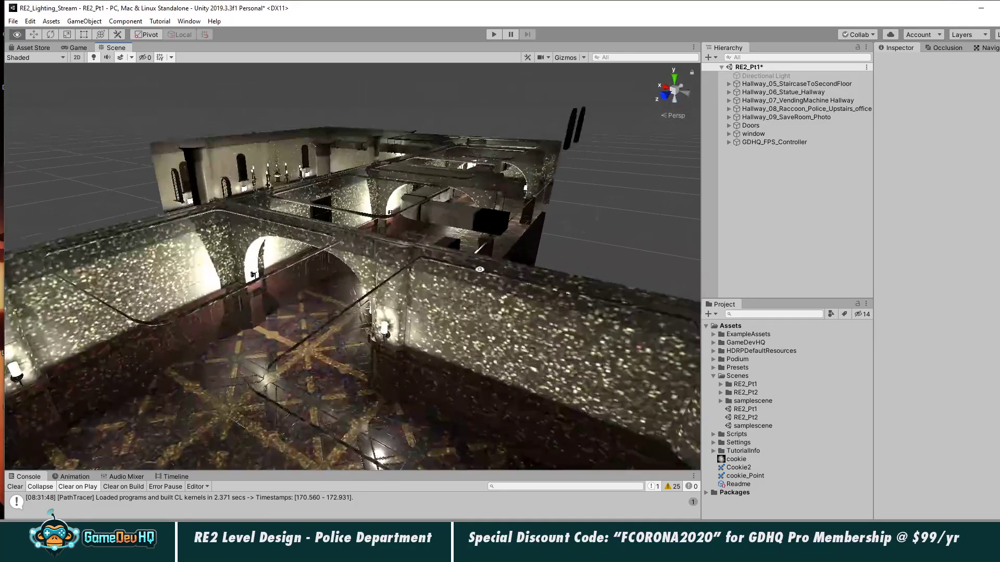
left_click_drag(289, 290, 325, 239, "alt")
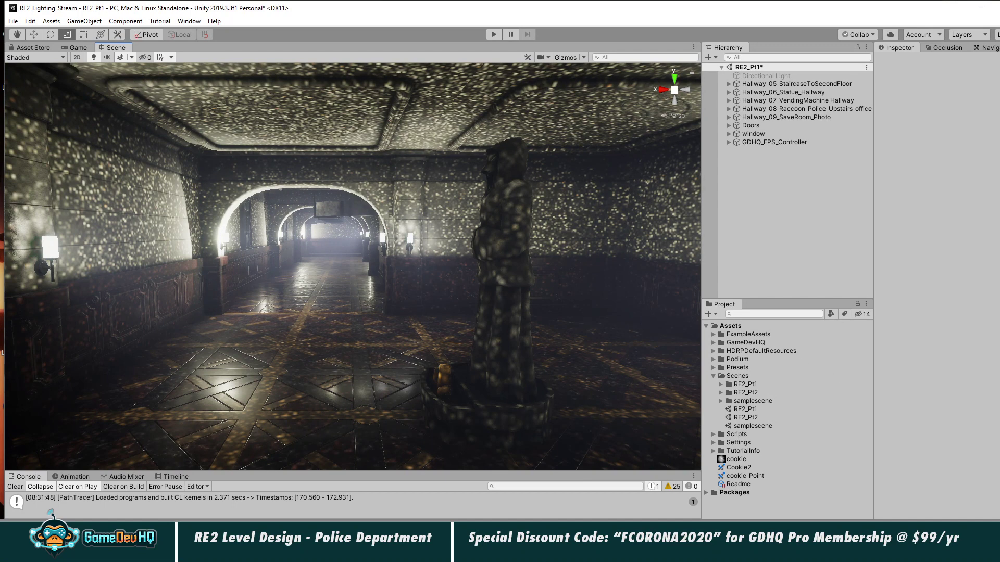
left_click_drag(999, 17, 791, 12)
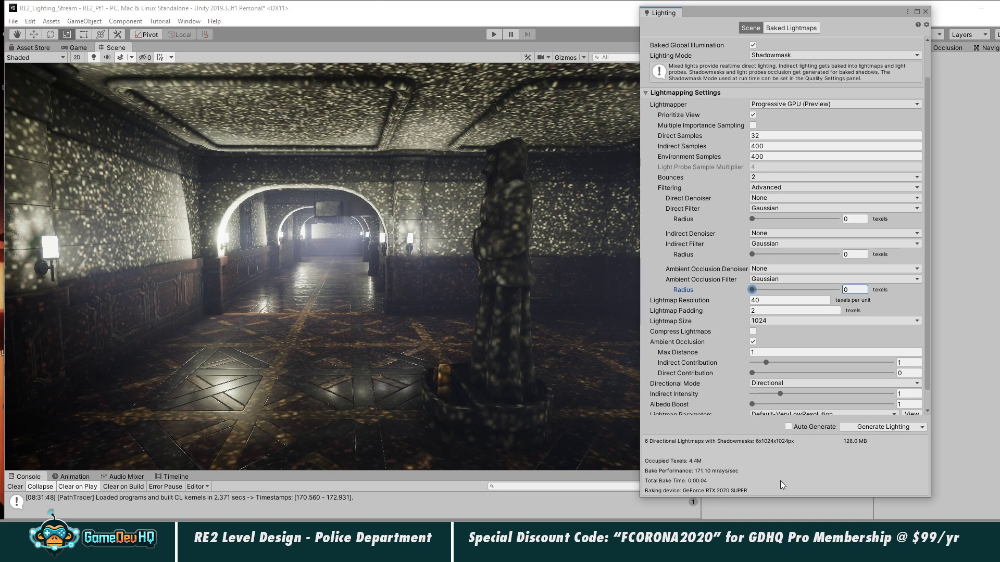
left_click(921, 427)
left_click(891, 450)
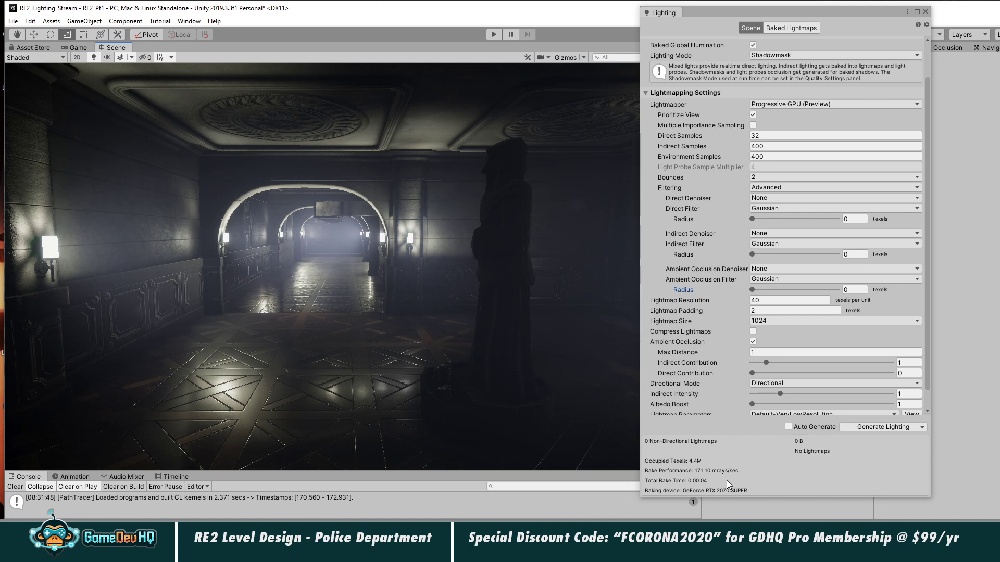
left_click(778, 103)
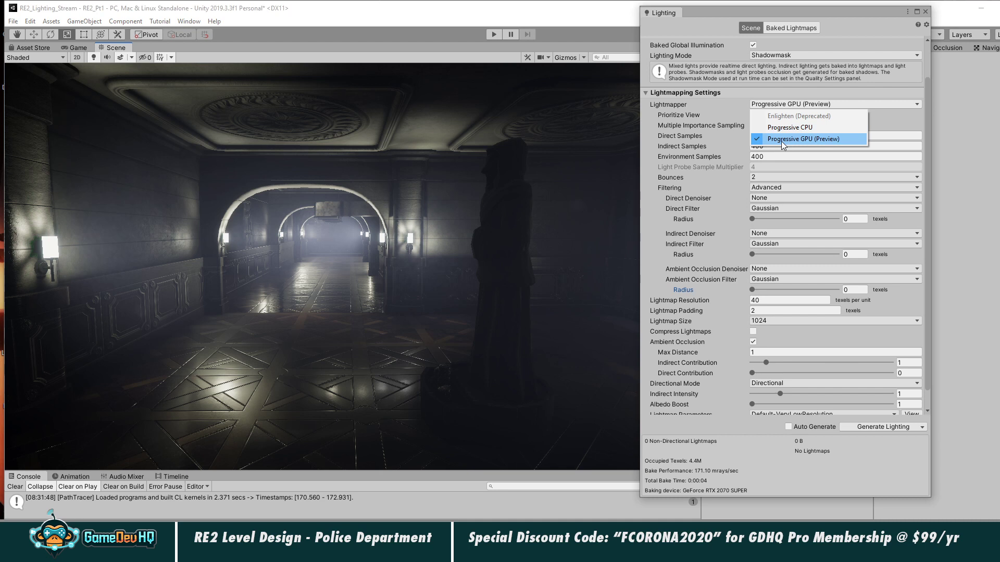
left_click(707, 140)
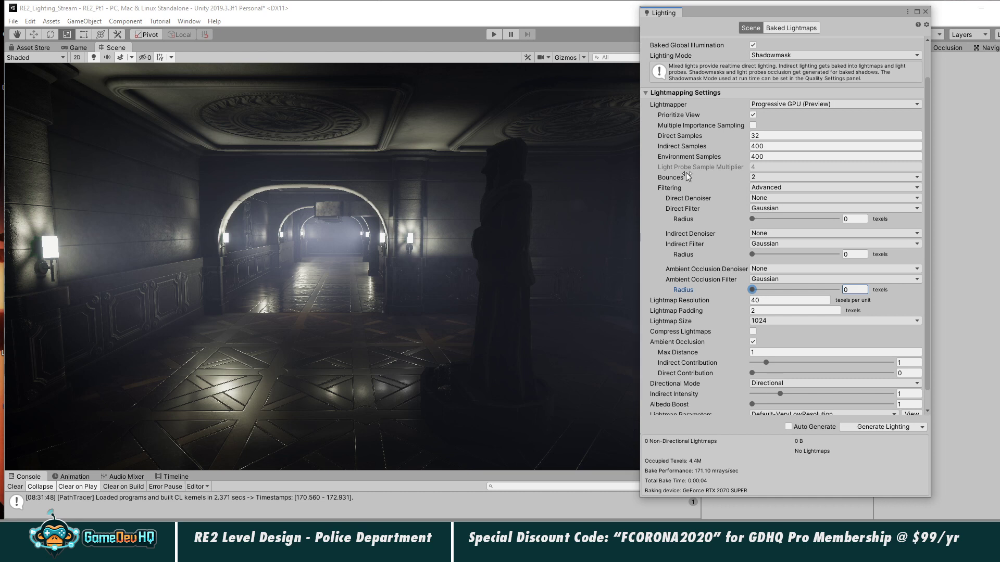
Switch to a Chrome window, place it over the editor and search Google for "nvidia graphics cards".
left_click(154, 552)
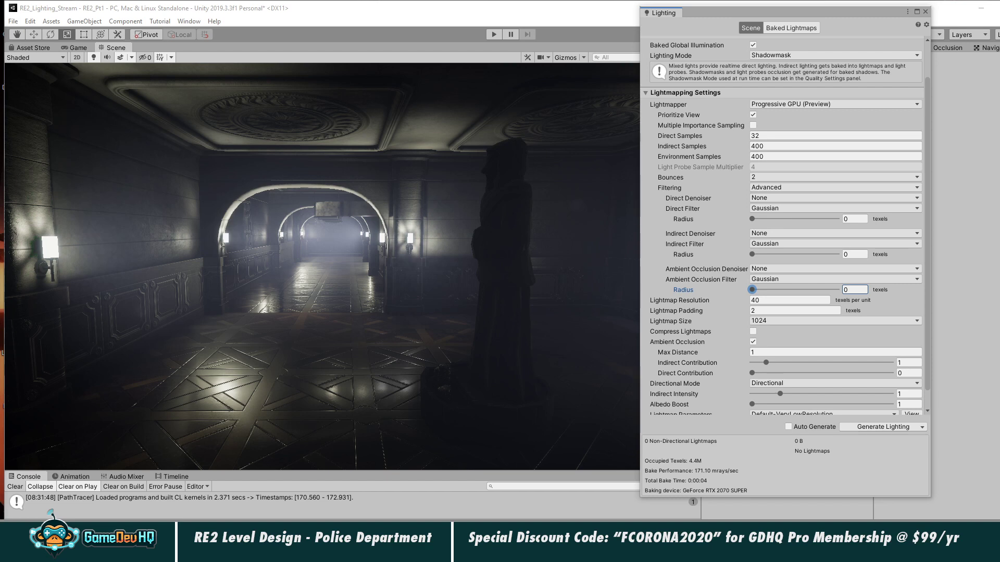
left_click_drag(0, 62, 490, 36)
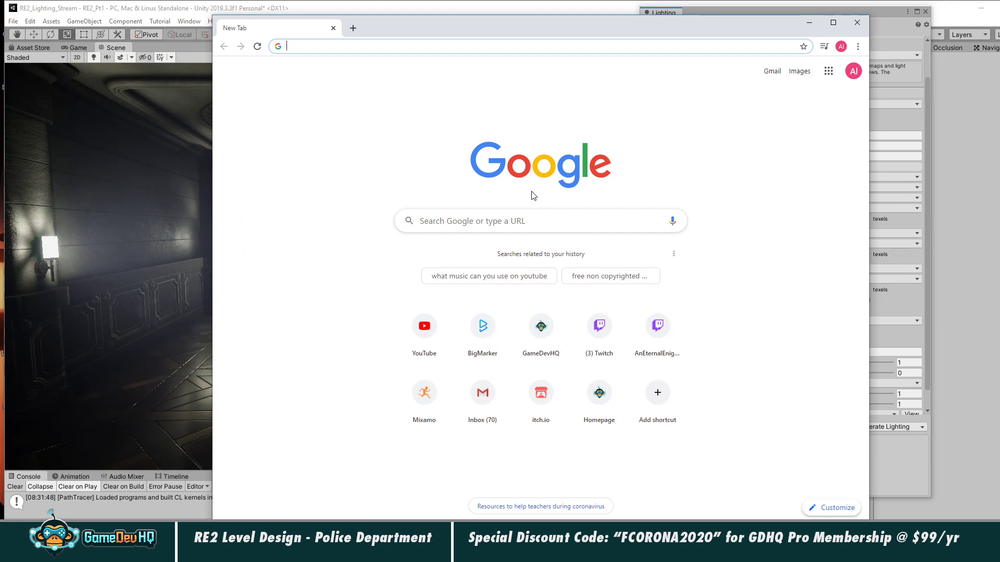
left_click_drag(869, 243, 937, 243)
left_click_drag(743, 24, 606, 14)
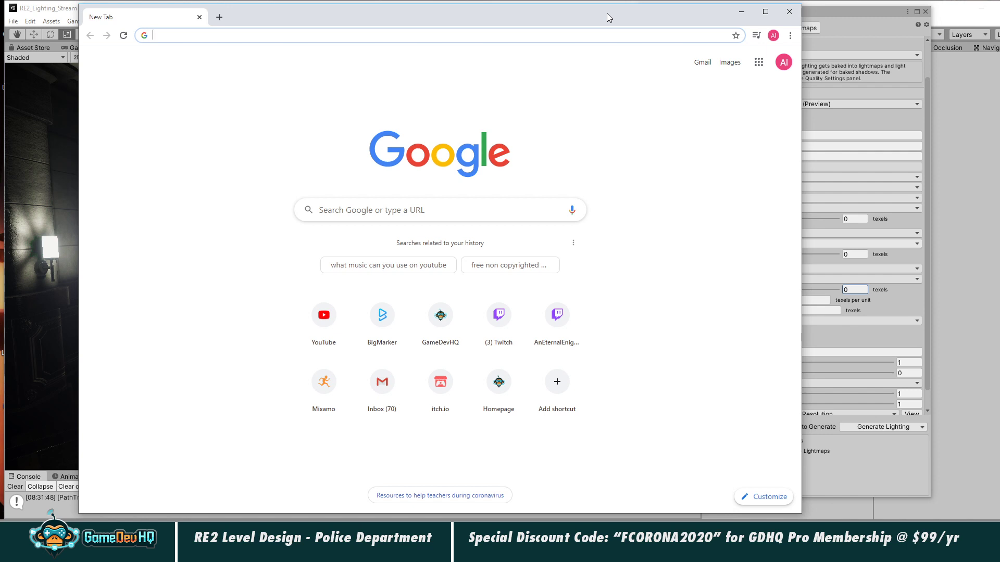
type("nvidia gr")
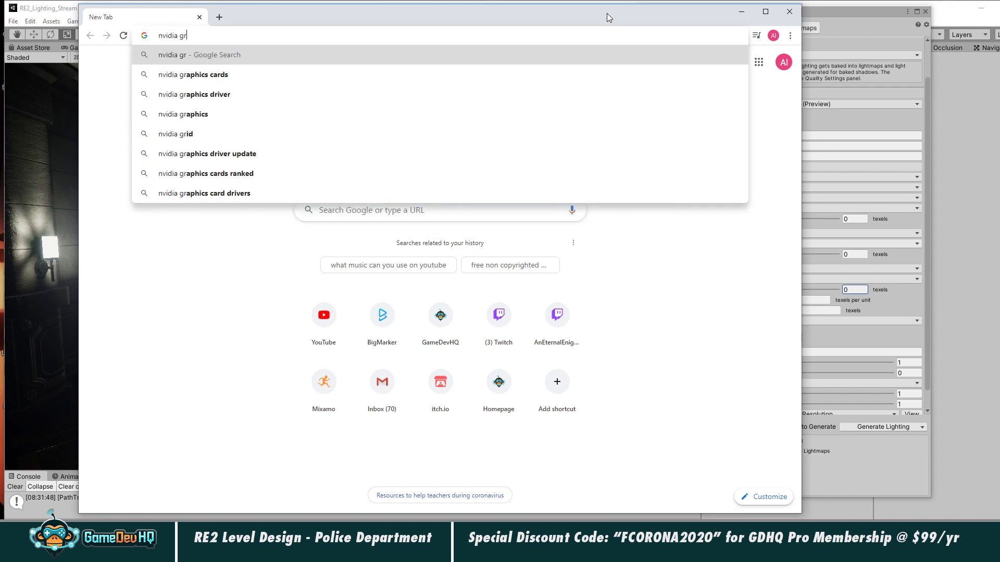
type("aphics cards")
key("Return")
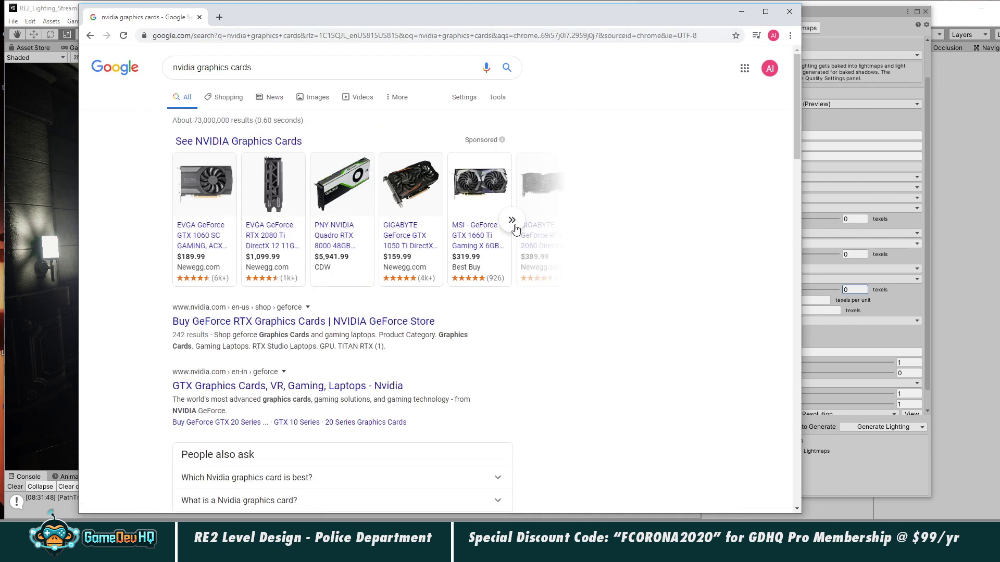
Browse the shopping results for NVIDIA graphics cards, filter them to $500 – $1,000, and close the browser.
left_click(265, 143)
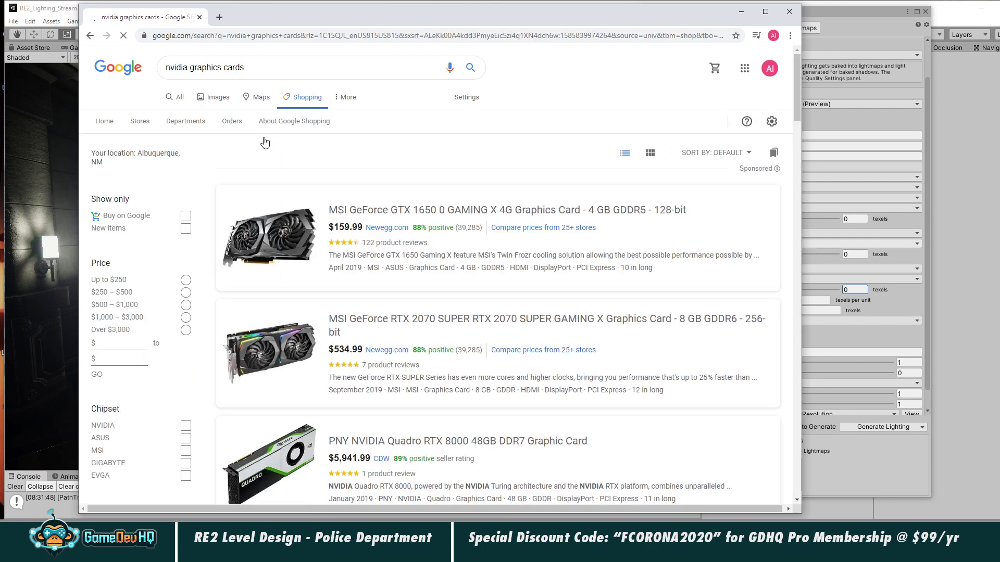
scroll(655, 438, "down", 7)
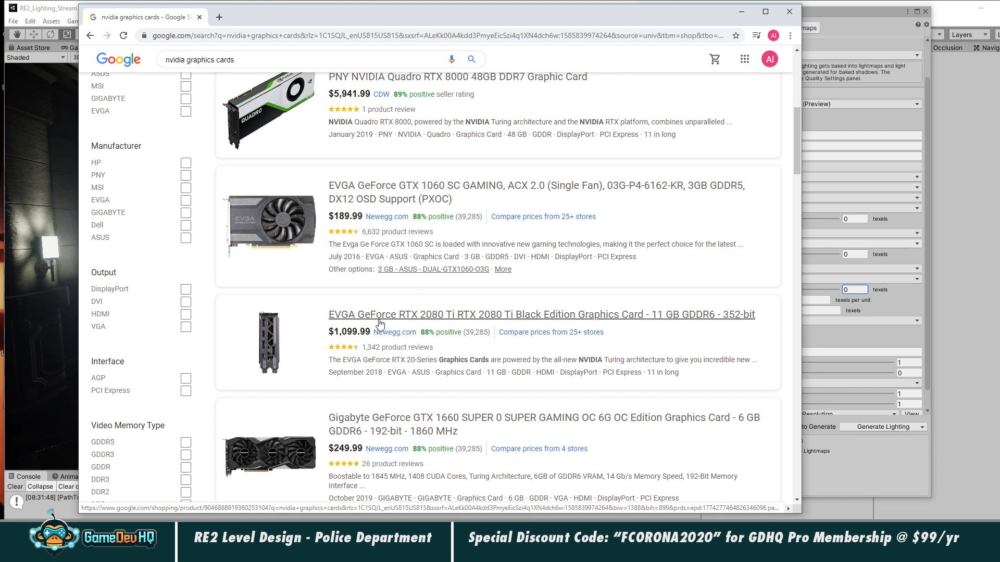
scroll(380, 324, "up", 7)
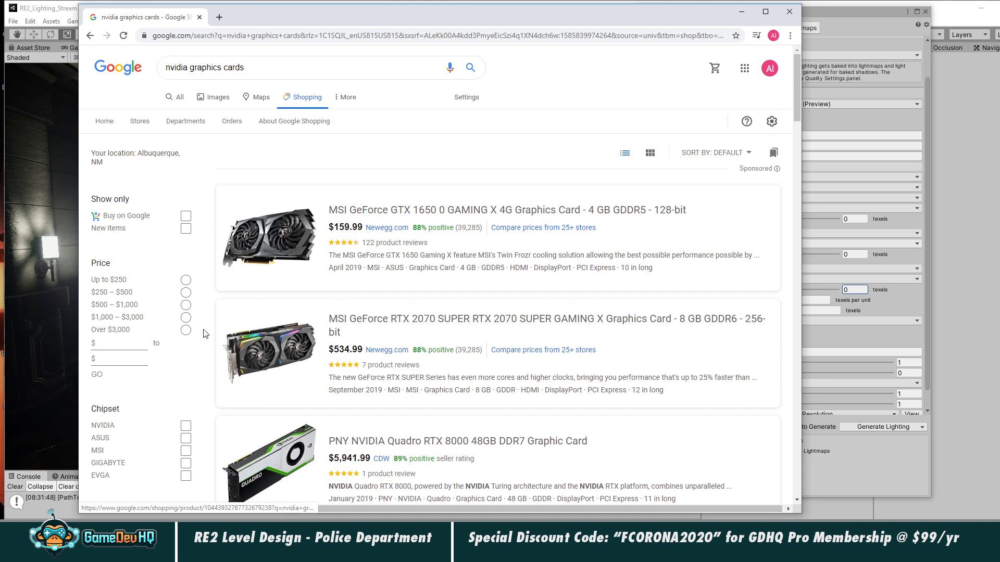
left_click(186, 305)
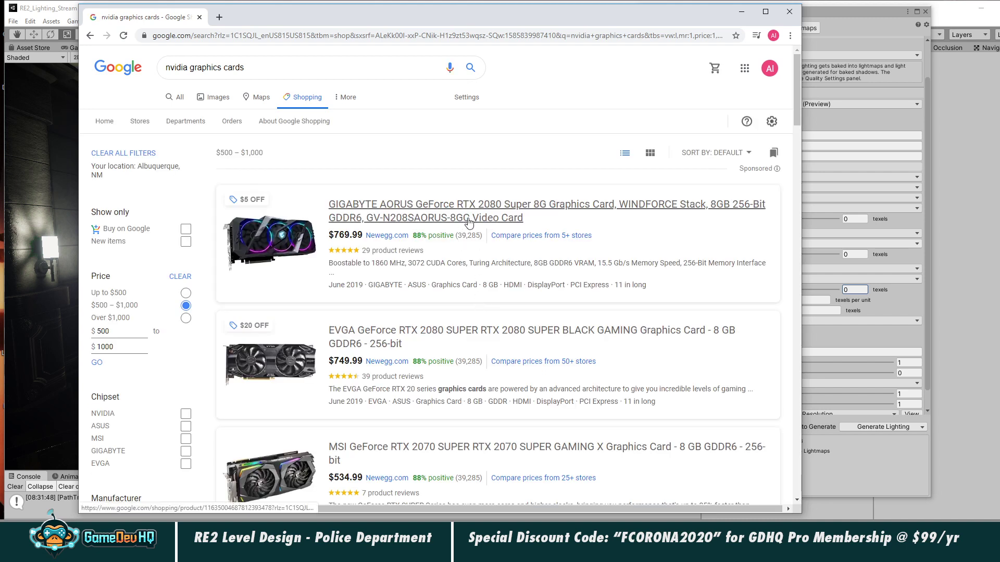
scroll(521, 354, "down", 3)
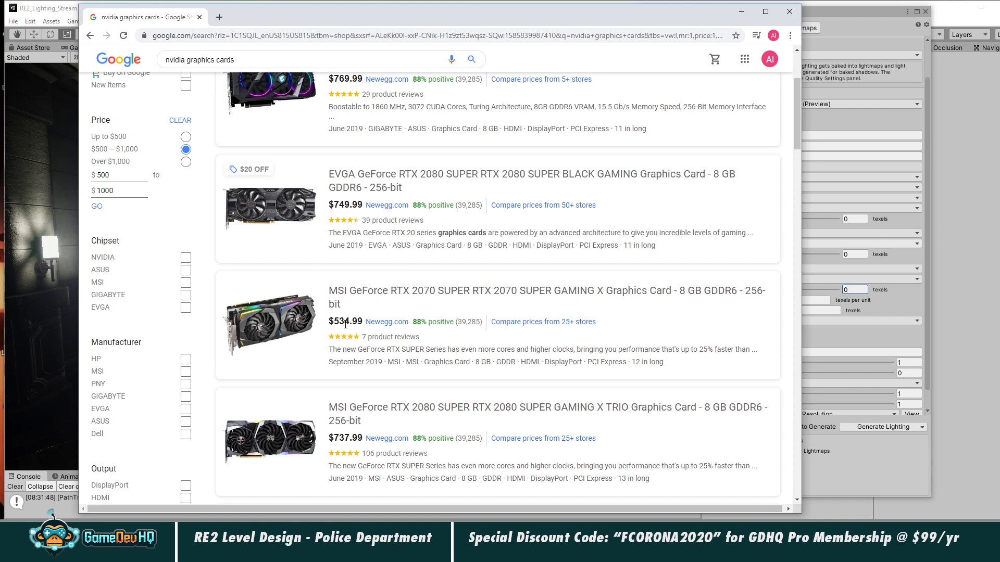
left_click(789, 11)
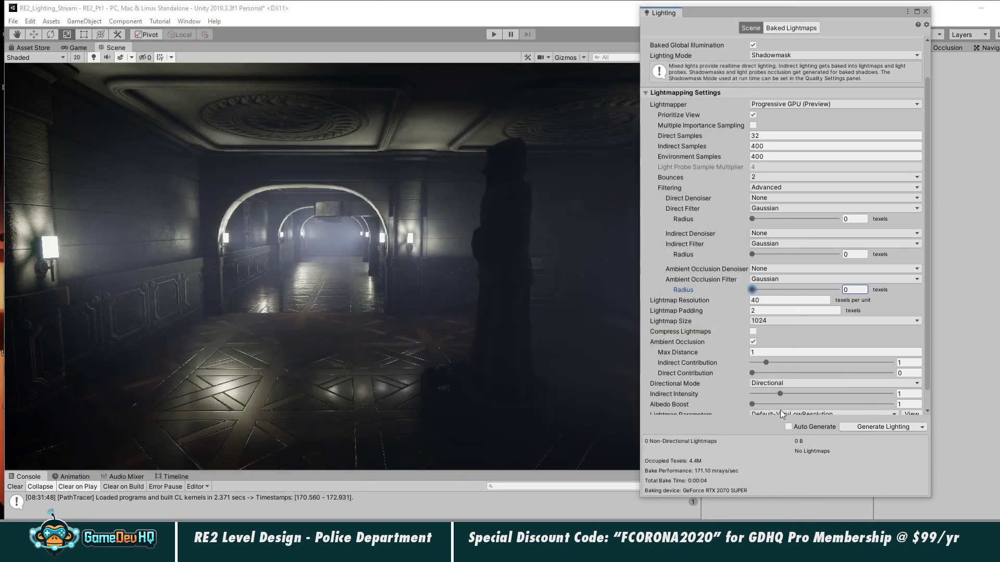
Set Direct Samples to 16 and both Indirect and Environment Samples to 200, and generate the lighting.
left_click(761, 134)
type("16")
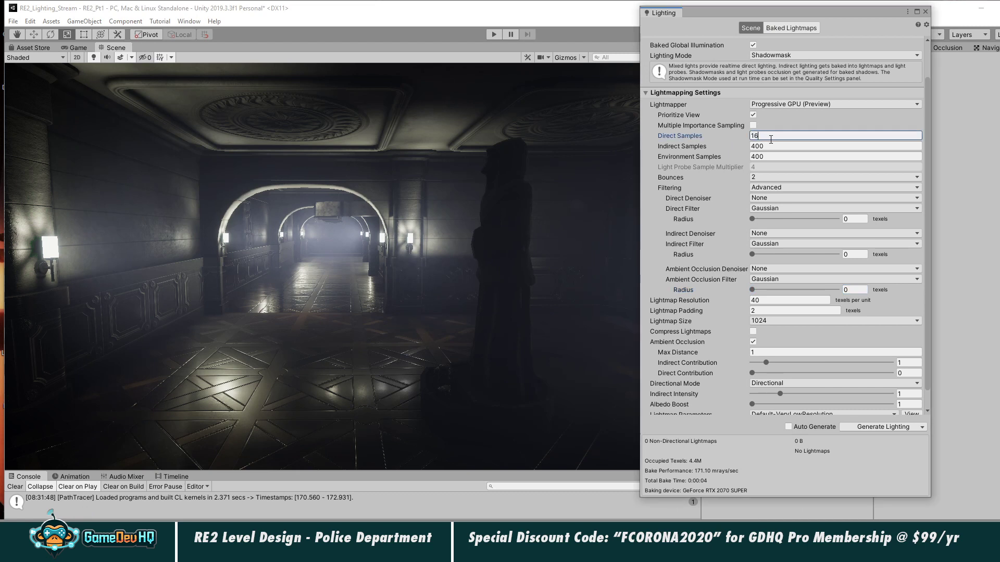
key("Tab")
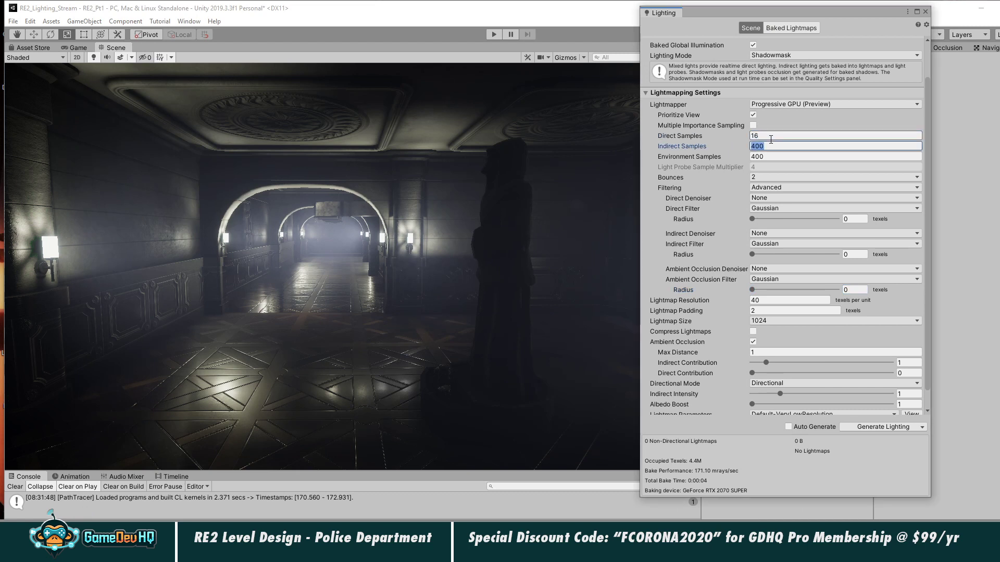
type("200")
key("Tab")
type("200")
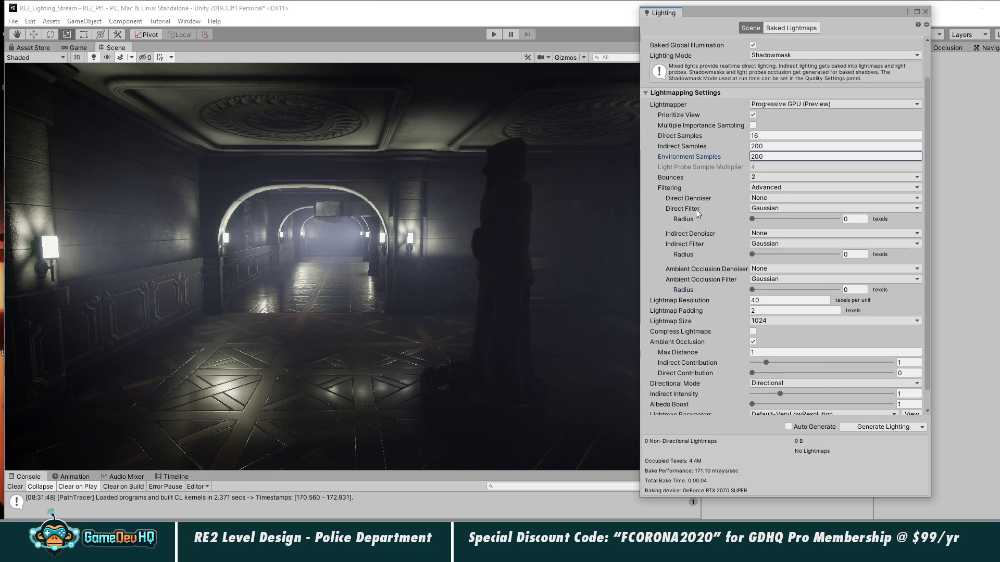
mouse_move(714, 166)
left_click(873, 427)
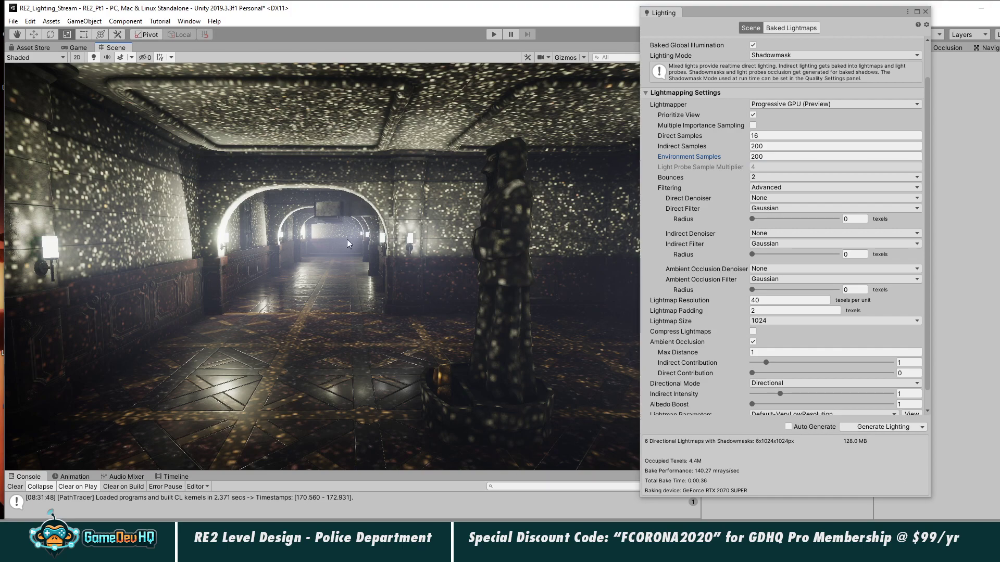
Set the Direct, Indirect and Ambient Occlusion Denoisers to Optix and generate the lighting again.
right_click_drag(347, 239, 419, 247)
key("w")
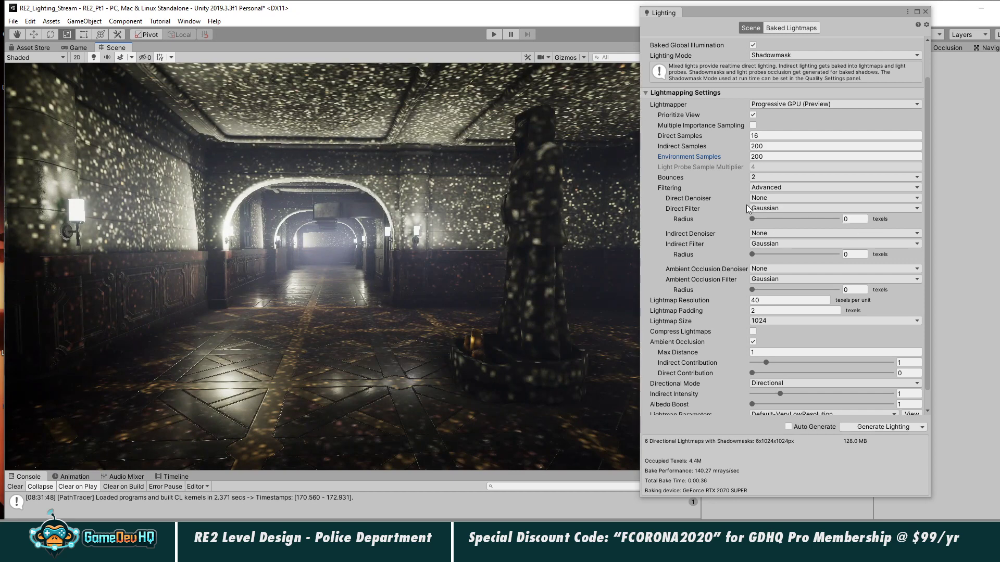
left_click(771, 198)
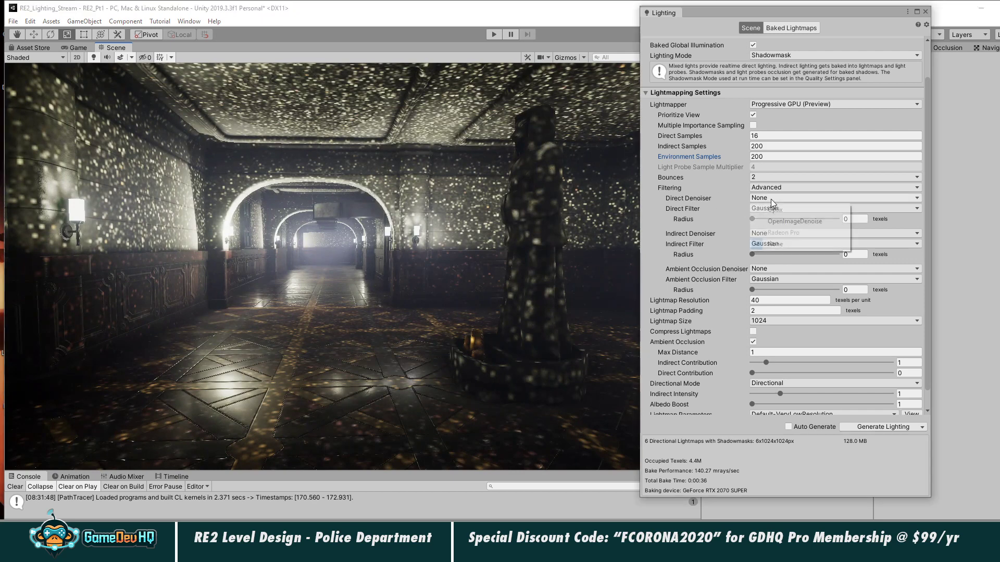
left_click(787, 211)
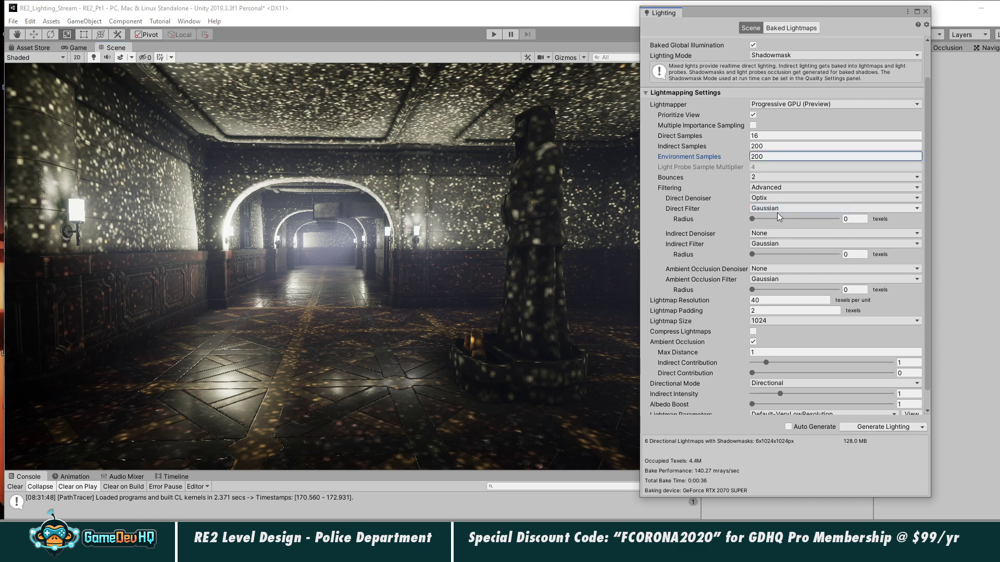
left_click(764, 233)
left_click(773, 246)
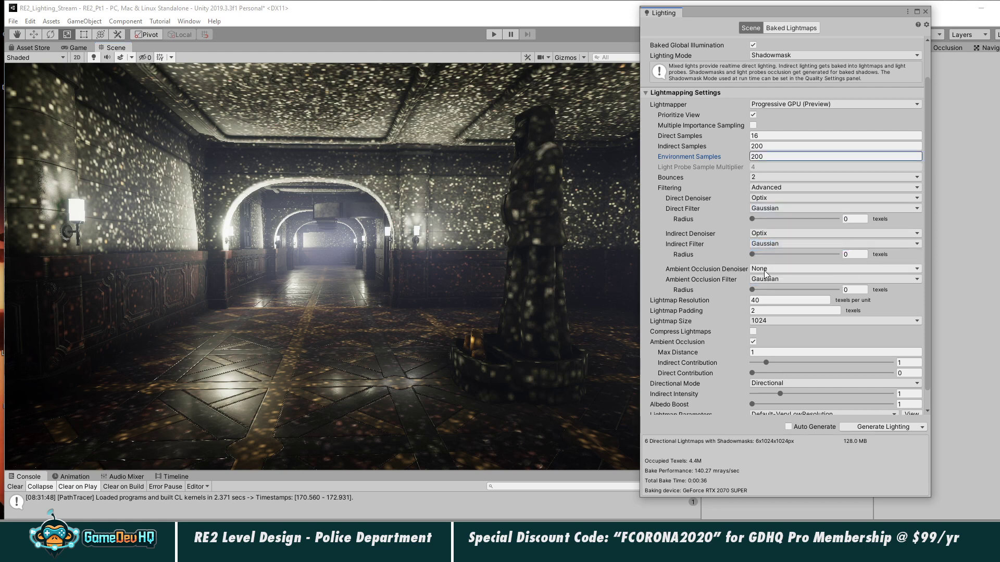
left_click(764, 269)
left_click(767, 281)
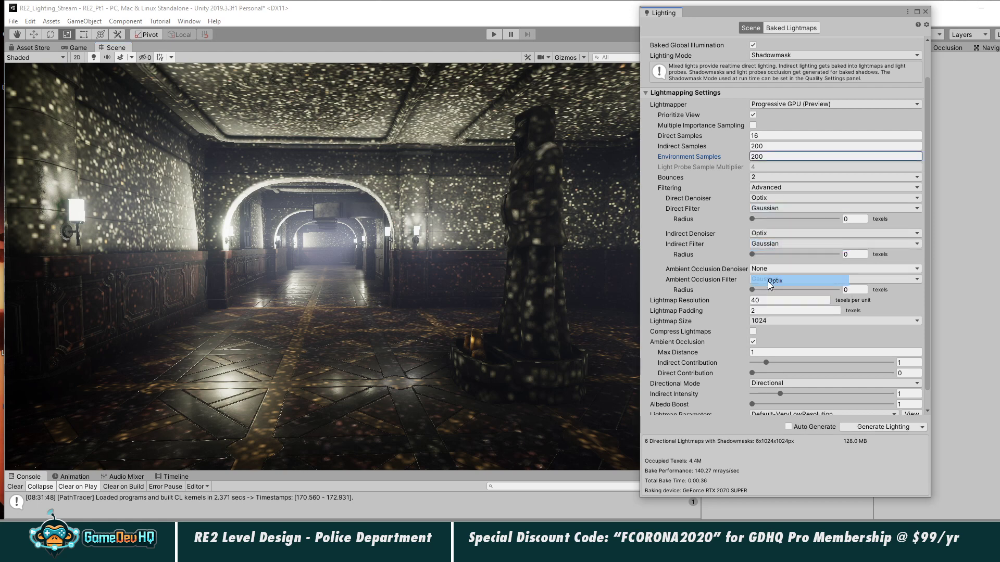
left_click(878, 429)
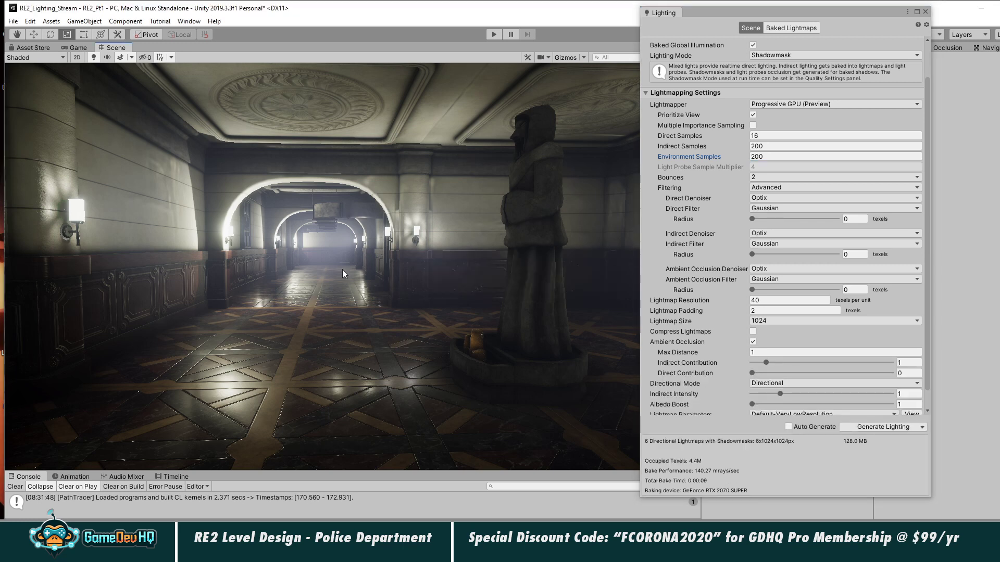
Set Direct Samples to 32 and both Indirect and Environment Samples to 400.
left_click_drag(342, 271, 293, 291, "alt")
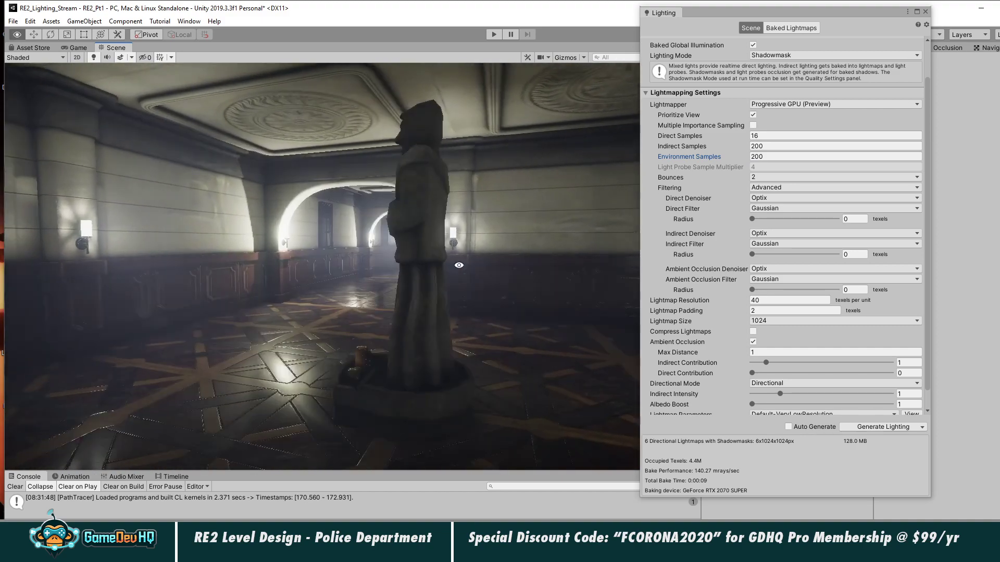
left_click(760, 138)
type("32")
key("Tab")
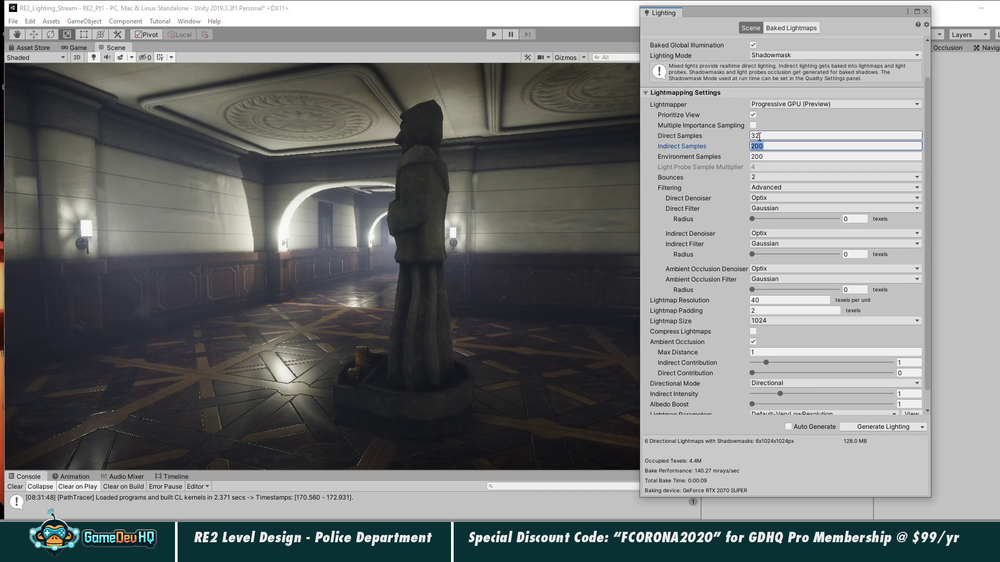
type("400")
key("Tab")
type("400")
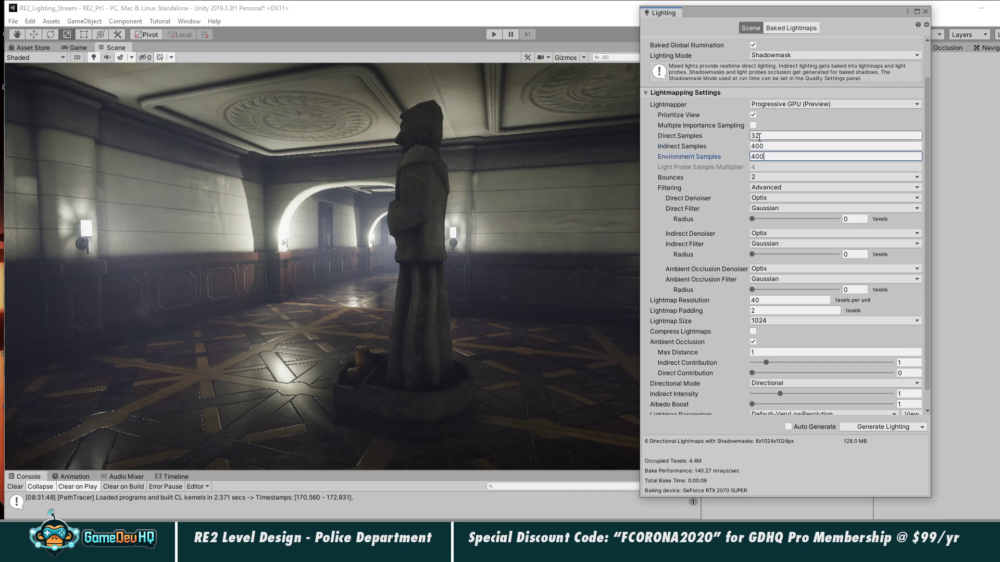
Set the Direct, Indirect and Ambient Occlusion Gaussian filter radii to 1 texel and generate the lighting.
left_click(855, 219)
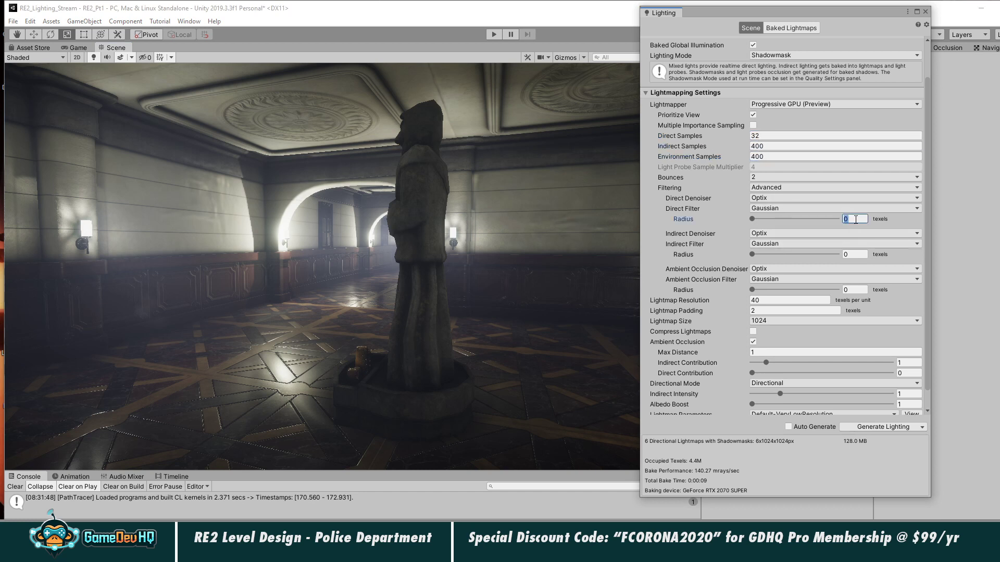
type("1")
key("Tab")
key("Tab")
type("1")
key("Tab")
key("Tab")
type("1")
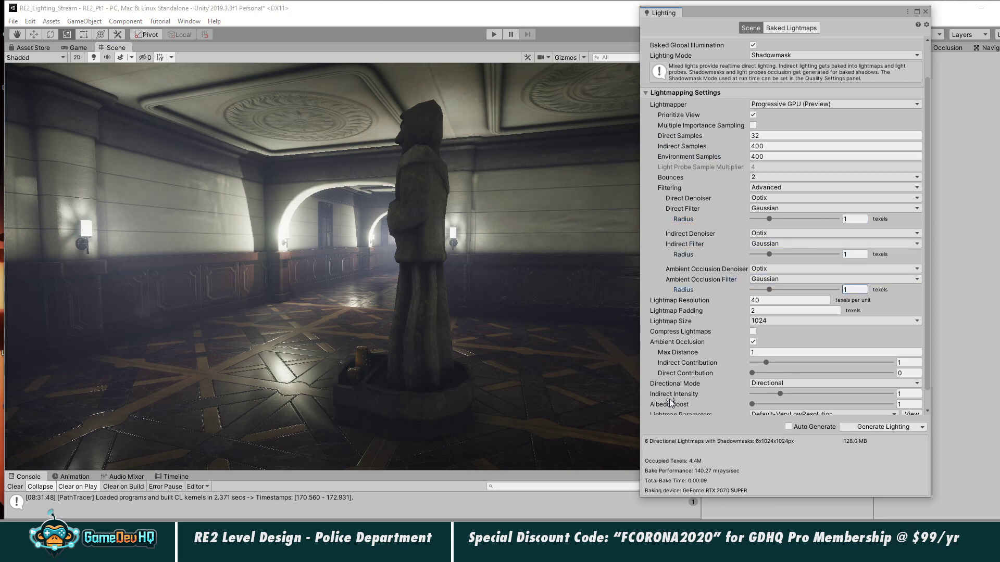
left_click(881, 429)
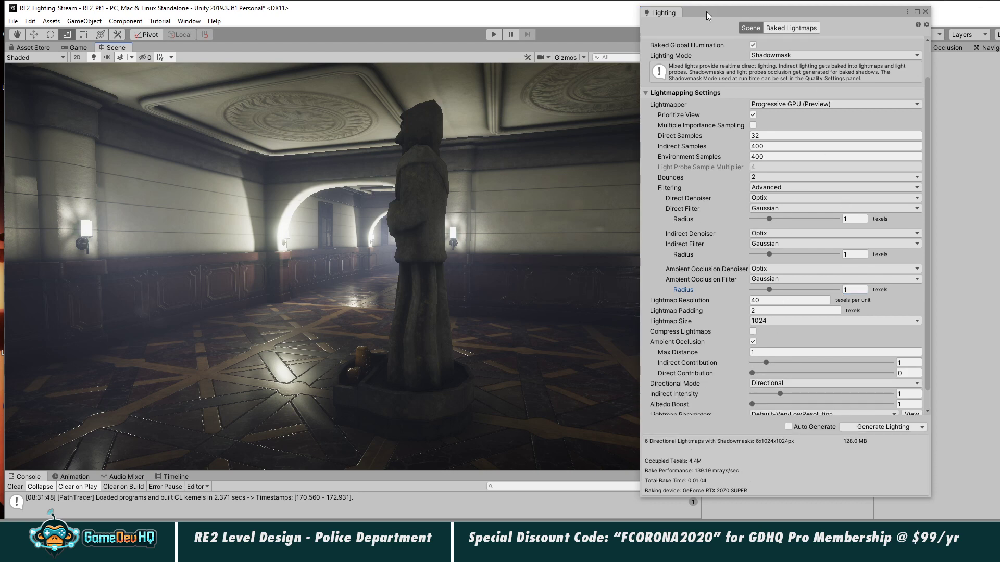
Close the Lighting window and look through the baked lightmap files in the RE2_Pt1 folder under Scenes.
left_click(924, 11)
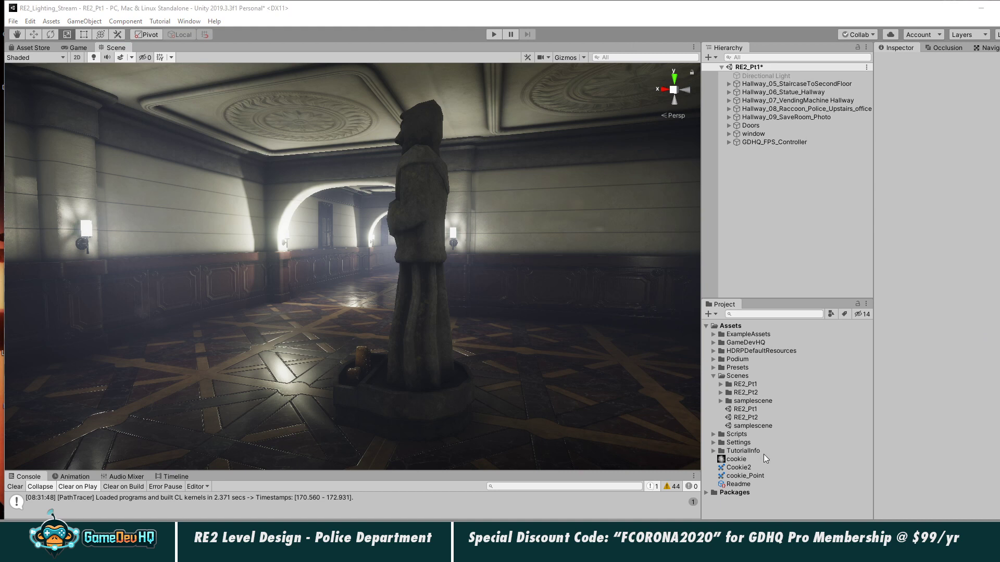
left_click(740, 385)
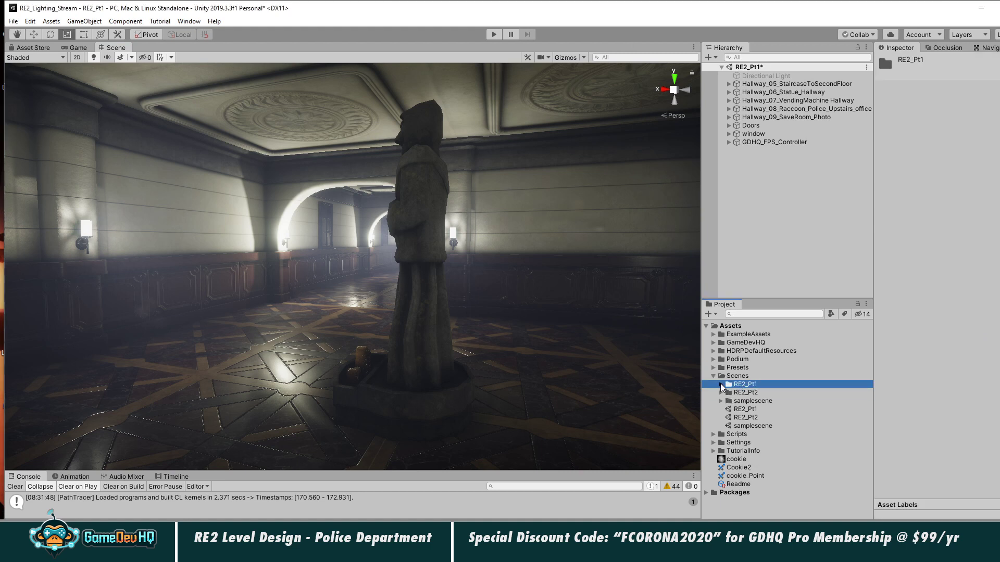
left_click(720, 384)
scroll(786, 445, "down", 3)
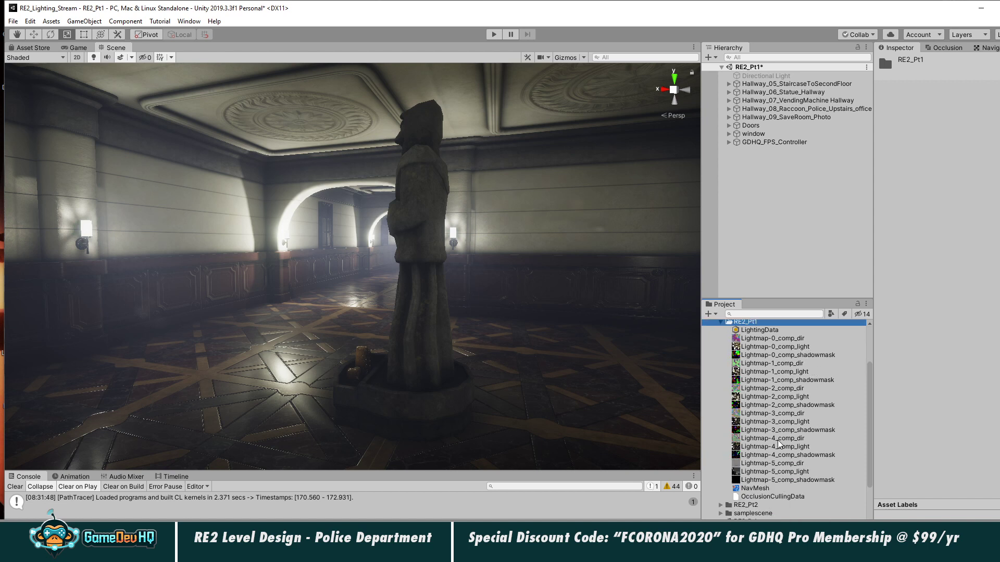
scroll(797, 453, "up", 2)
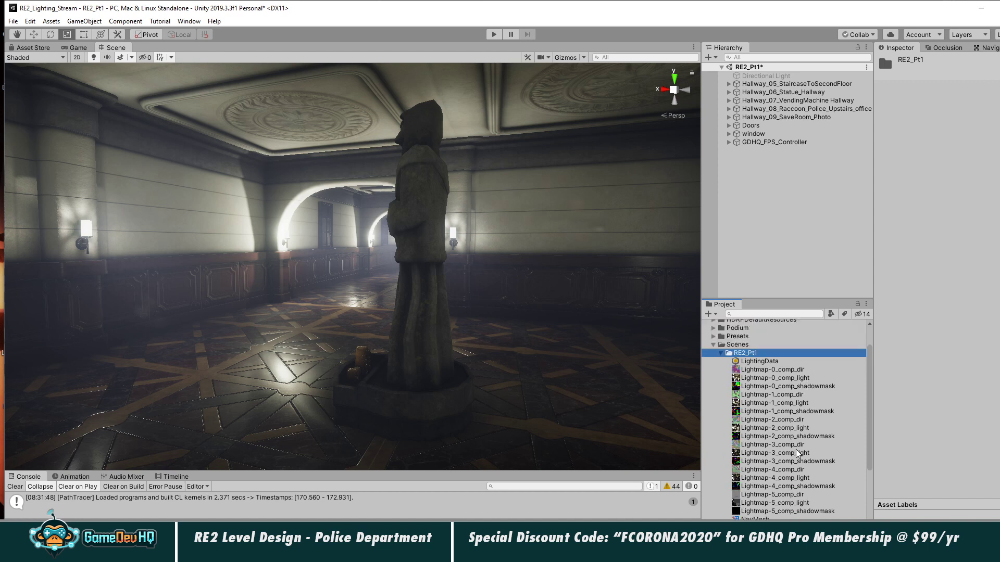
left_click(720, 353)
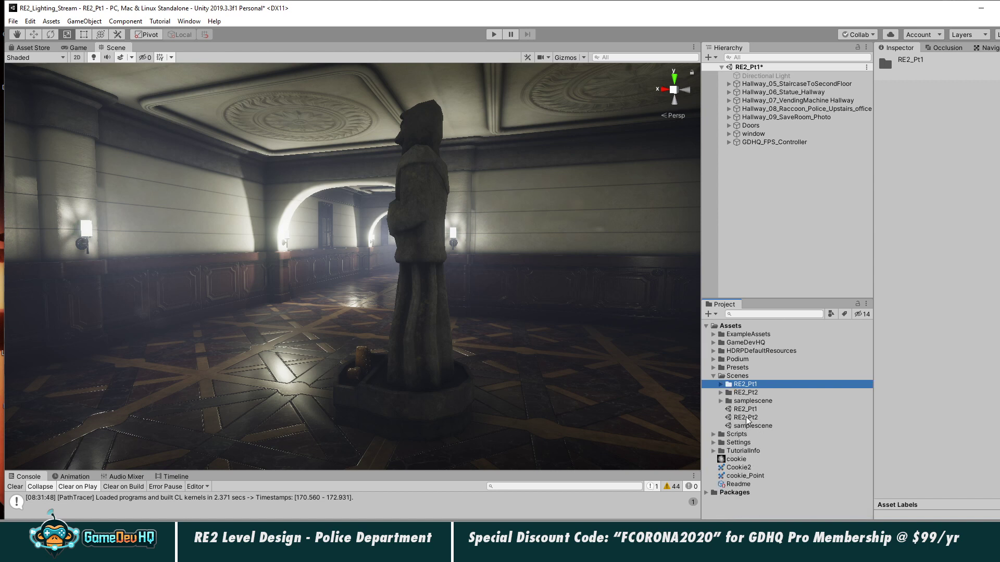
Save the current RE2_Pt1 scene and open the RE2_Pt2 scene.
key("ctrl+s")
left_click(746, 418)
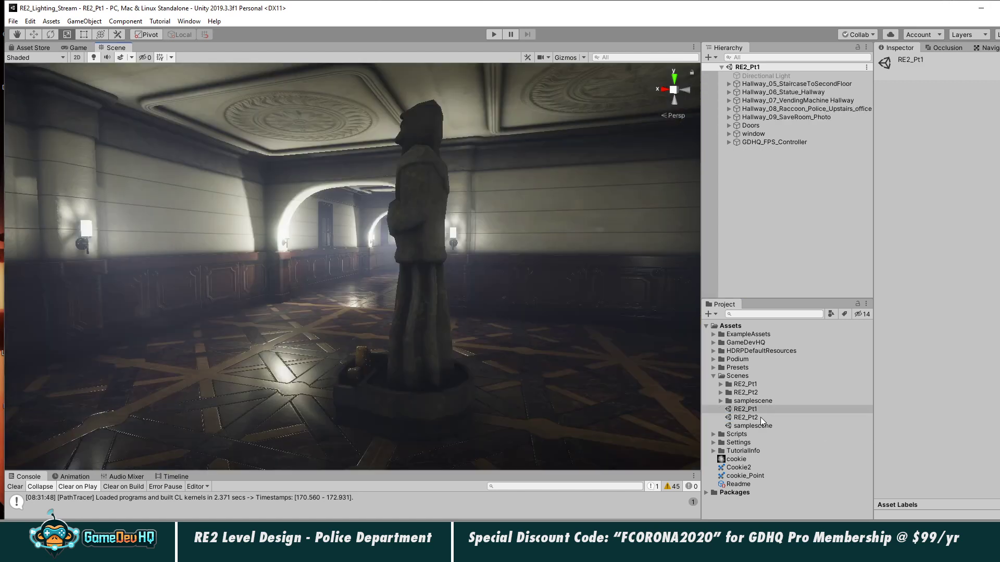
left_click(760, 417)
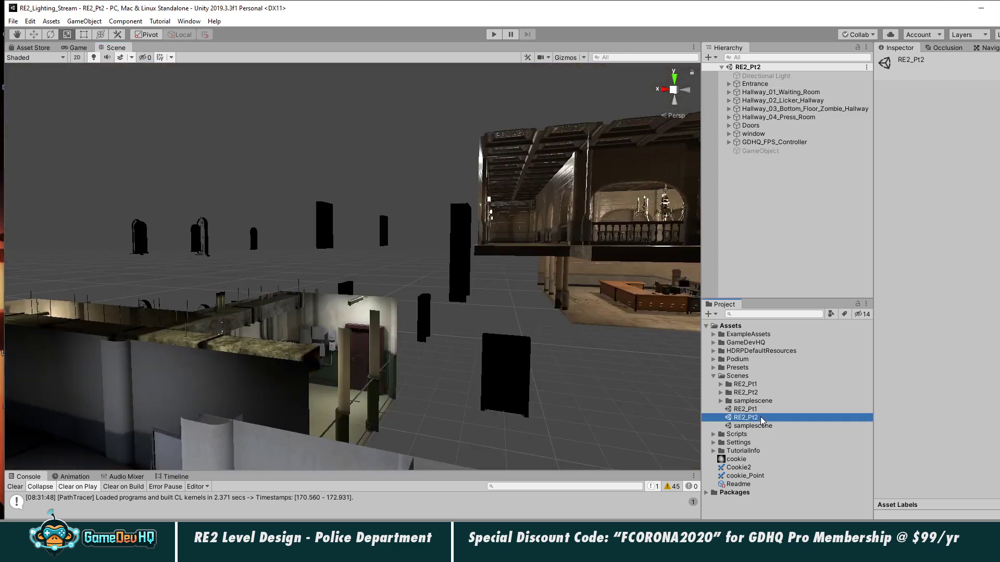
Examine the baked lighting in the RE2_Pt2 entrance hall and the green-walled hallway.
left_click_drag(561, 276, 49, 324, "alt")
right_click_drag(49, 324, 89, 310)
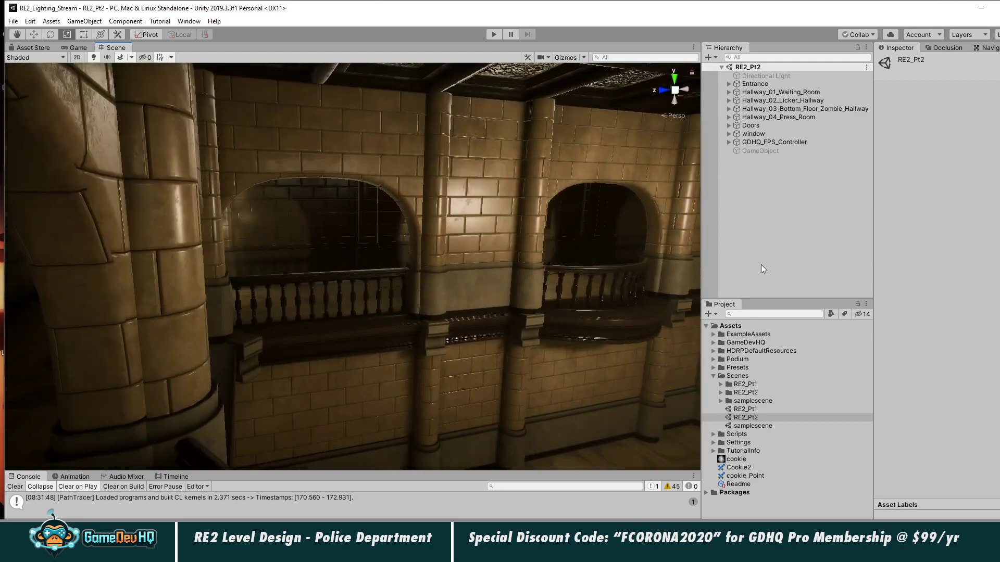
right_click_drag(411, 278, 357, 286, "alt")
middle_click_drag(357, 286, 386, 302)
left_click_drag(387, 303, 586, 315, "alt")
right_click_drag(587, 314, 432, 315, "alt")
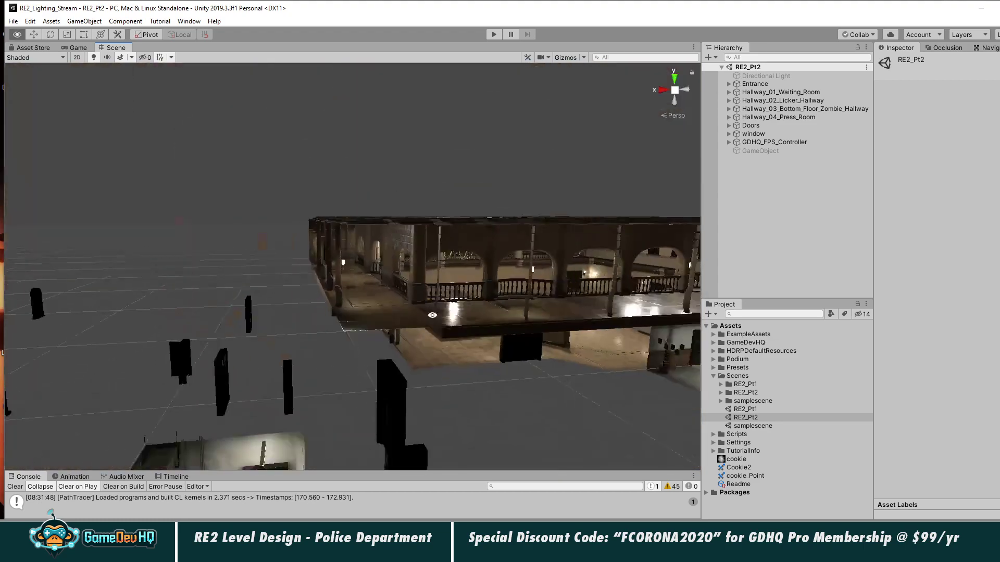
middle_click_drag(433, 315, 473, 294)
mouse_move(473, 295)
left_mouse_down("alt")
mouse_move(500, 291)
mouse_move(477, 281)
left_mouse_up("alt")
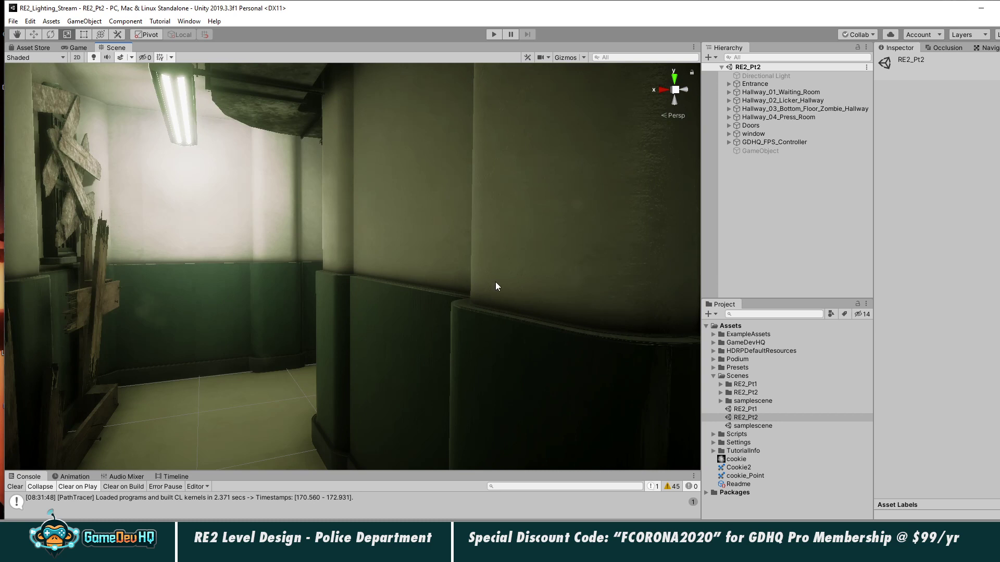
Reopen the RE2_Pt1 scene and bring the arched, wall-lamp-lit hallway back into view.
left_click(776, 410)
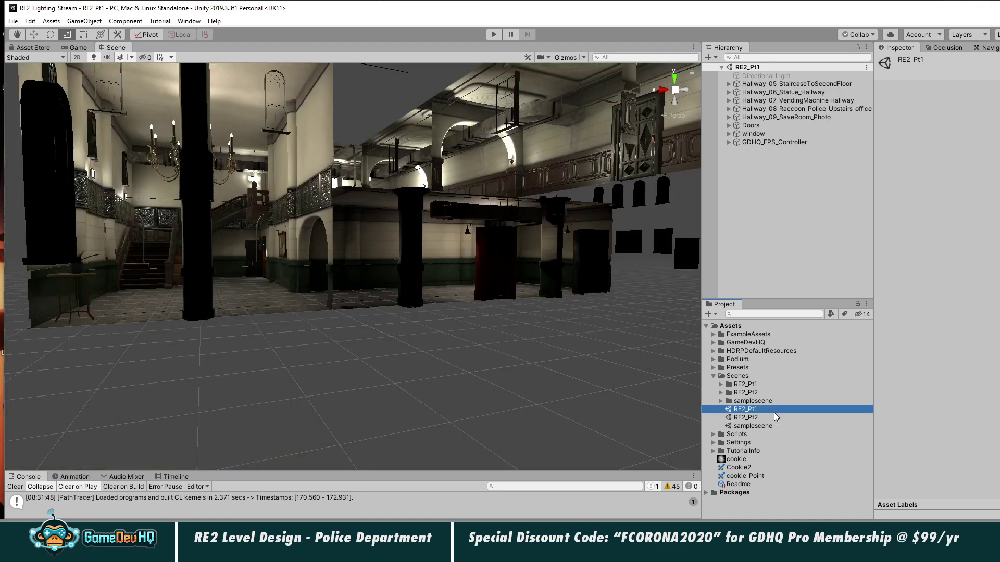
left_click_drag(320, 169, 337, 280, "alt")
right_click_drag(337, 280, 388, 275, "alt")
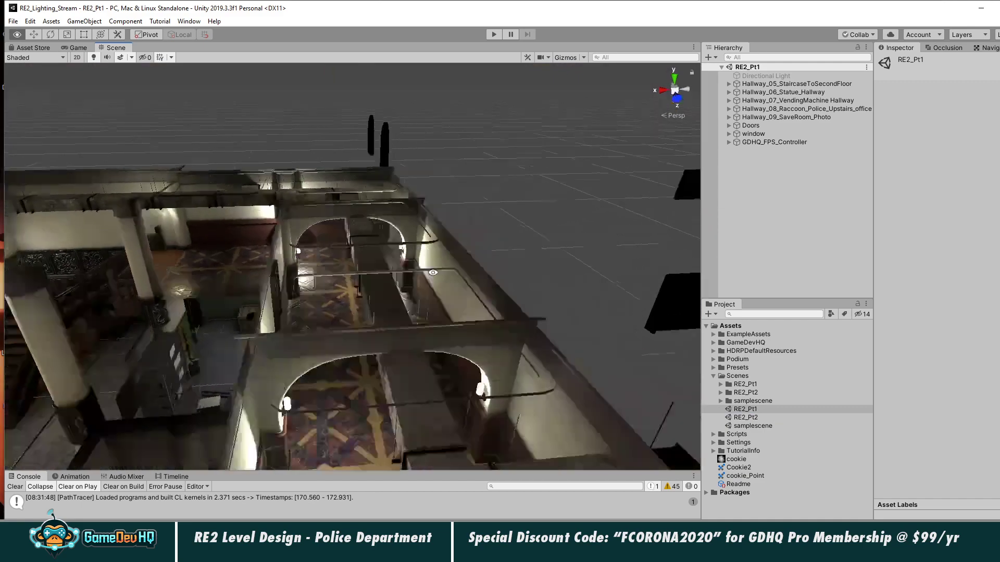
left_click_drag(388, 275, 398, 248, "alt")
middle_click_drag(399, 248, 394, 237)
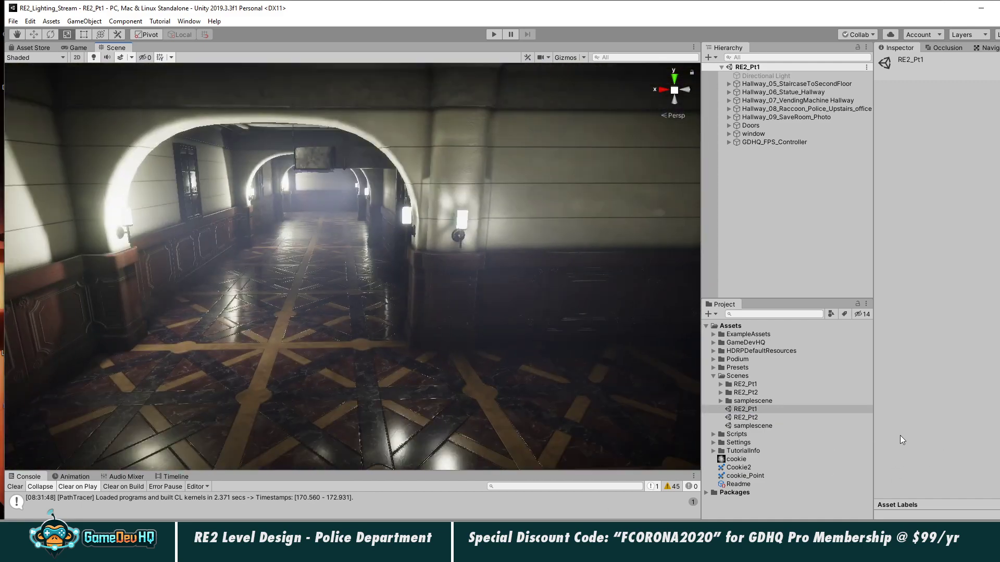
Enter play mode in RE2_Pt1 and examine the office lighting around the desk, storage shelf and computer workstation.
left_click(493, 34)
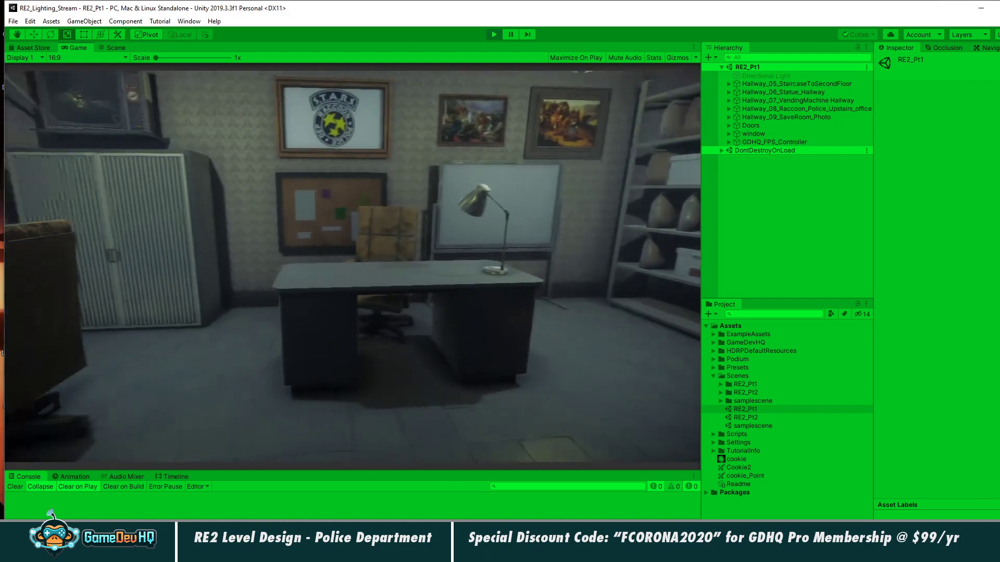
key("w")
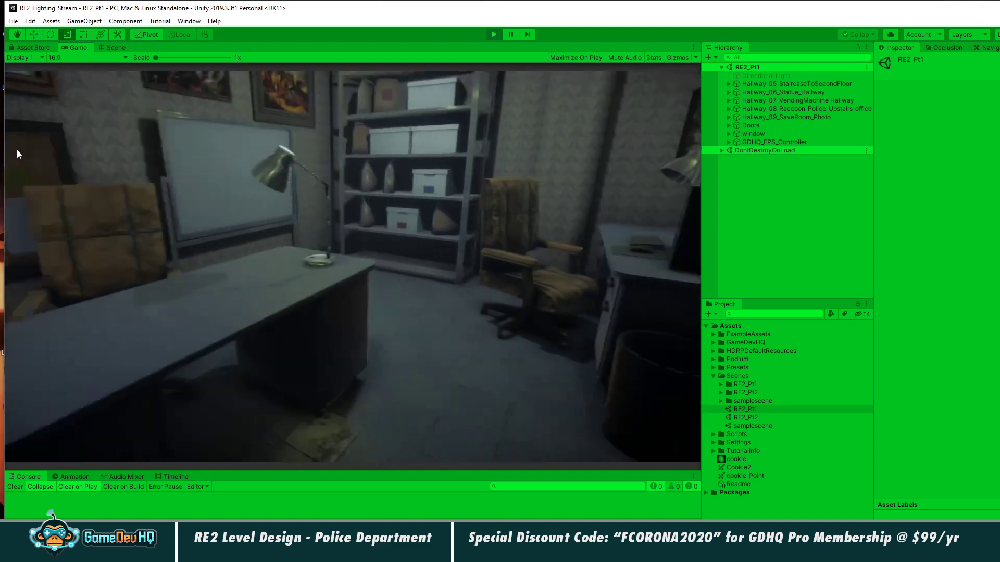
key("w")
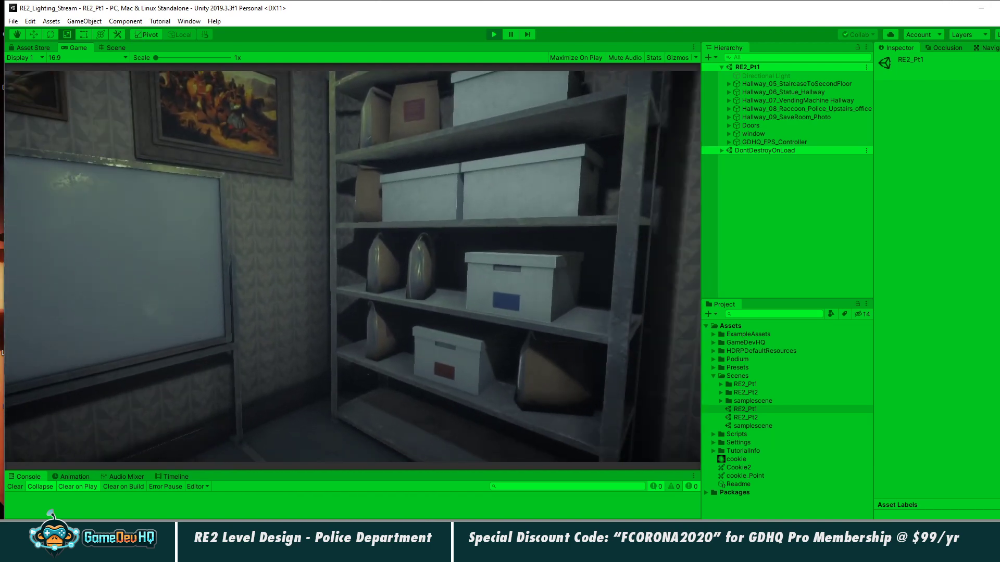
key("w")
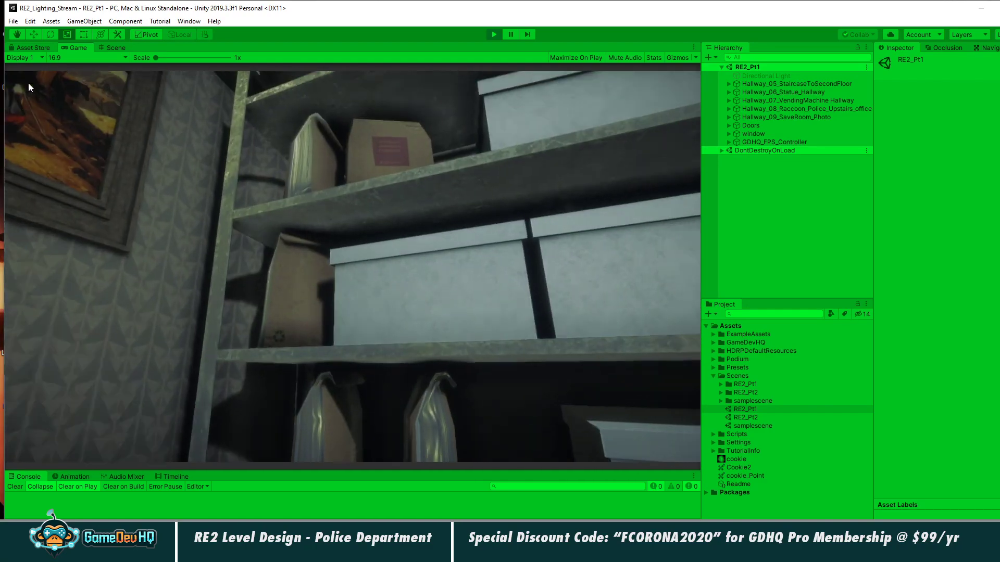
key("w")
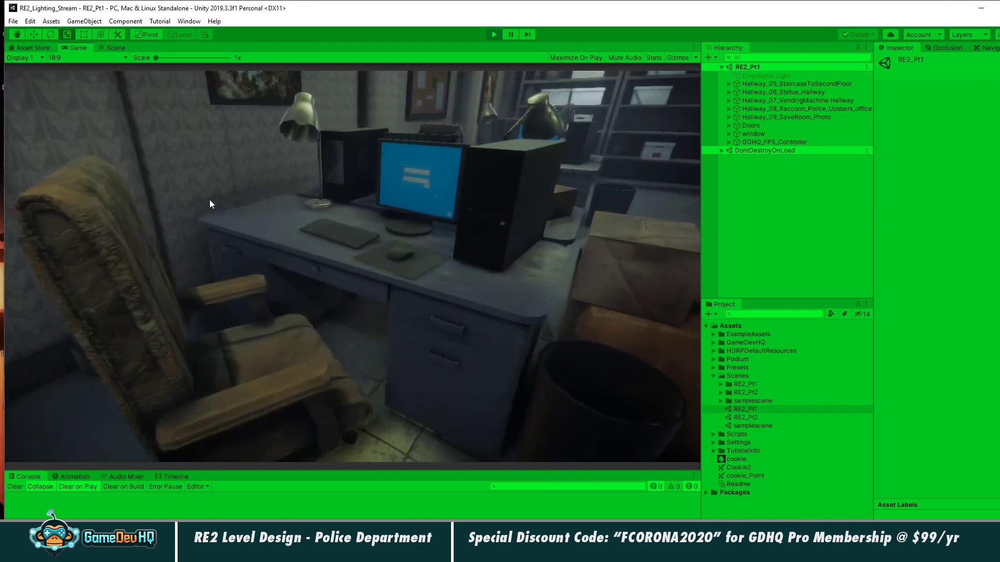
Walk across the office past the box shelves, control consoles and chairs, checking their lighting, and reach the doorway beside the blue lockers.
key("w")
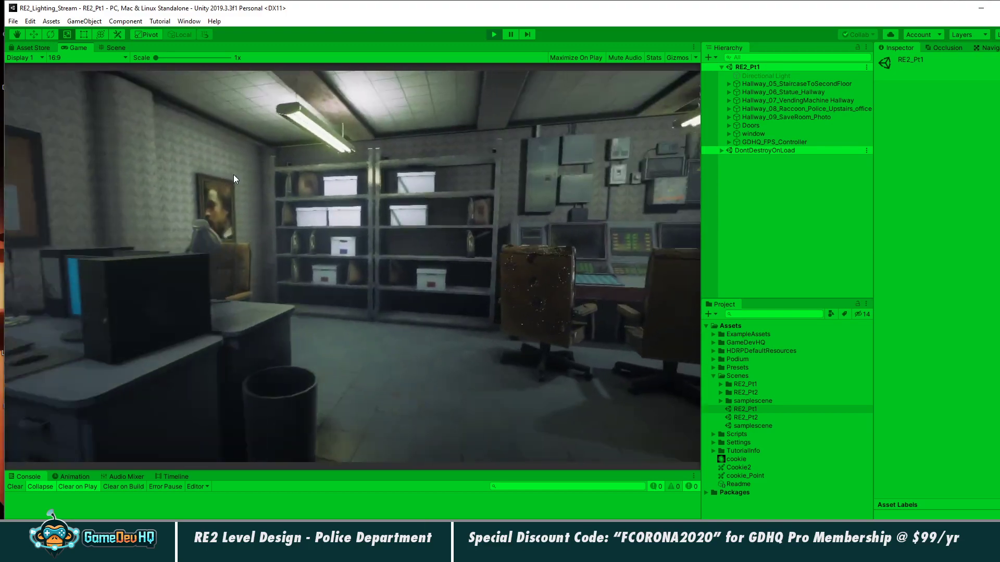
key("w")
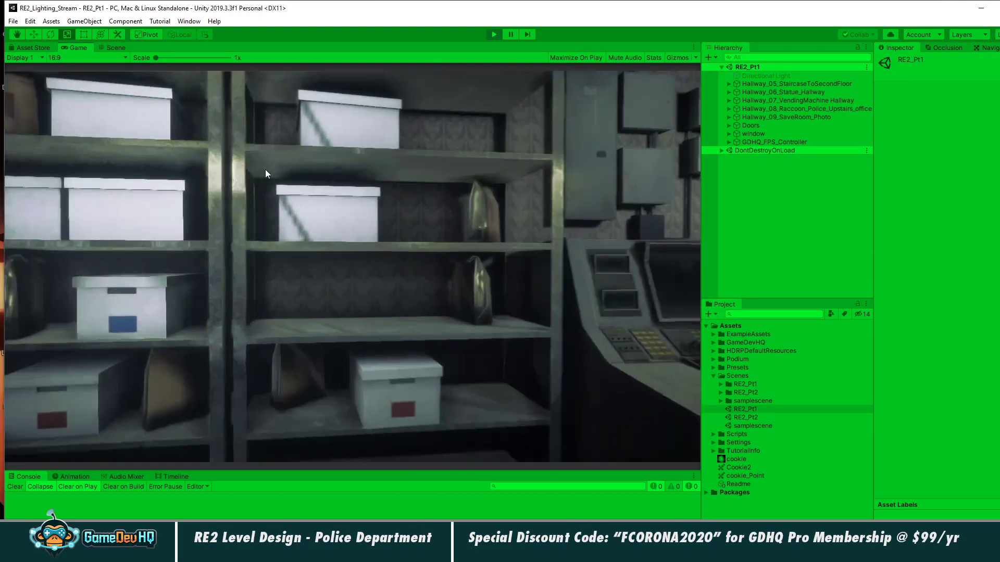
key("w")
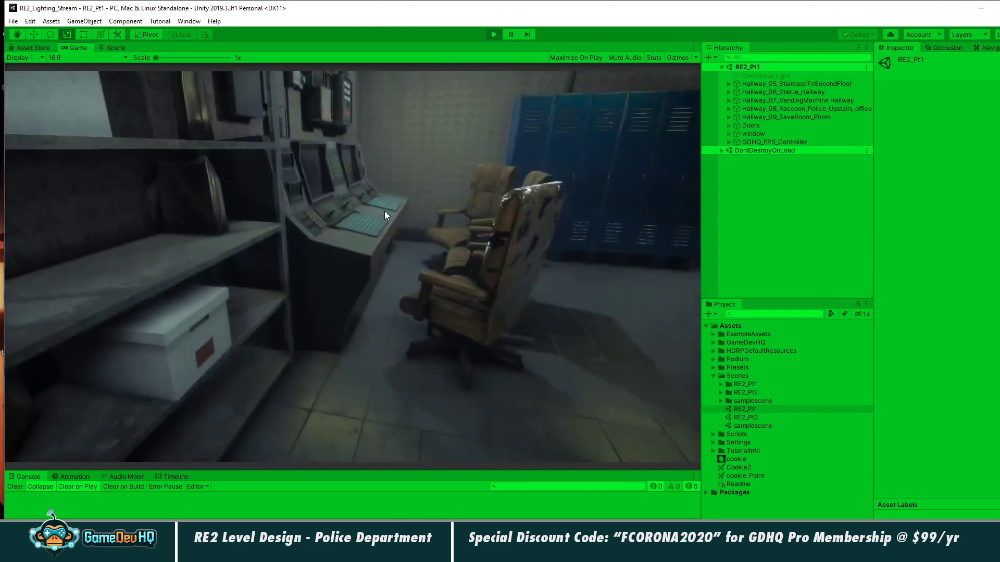
key("w")
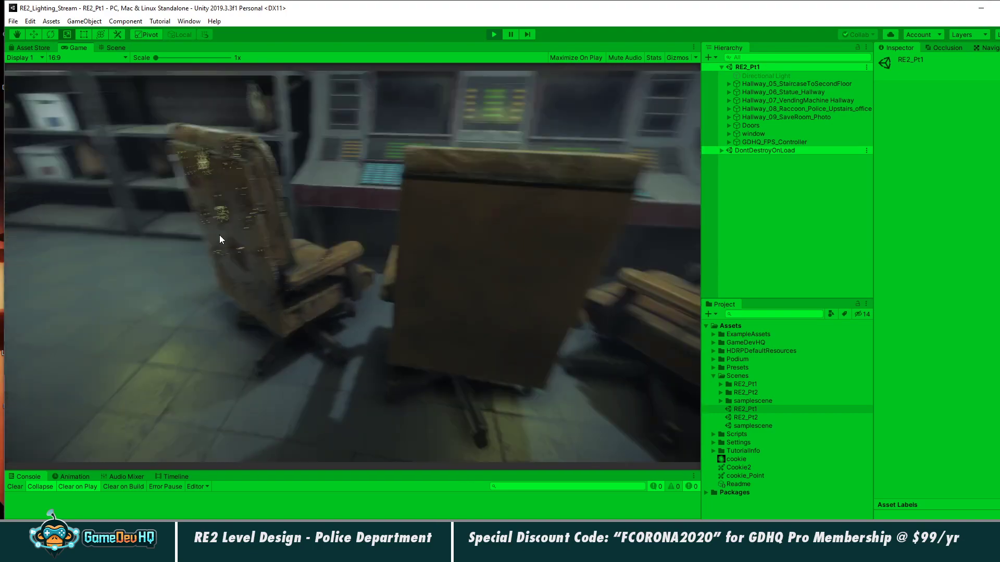
key("a")
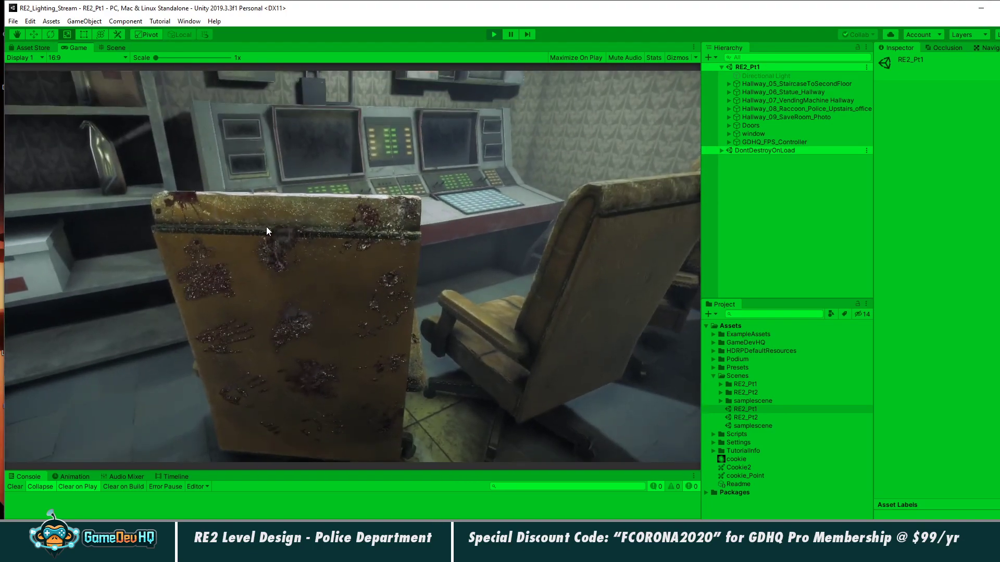
key("w")
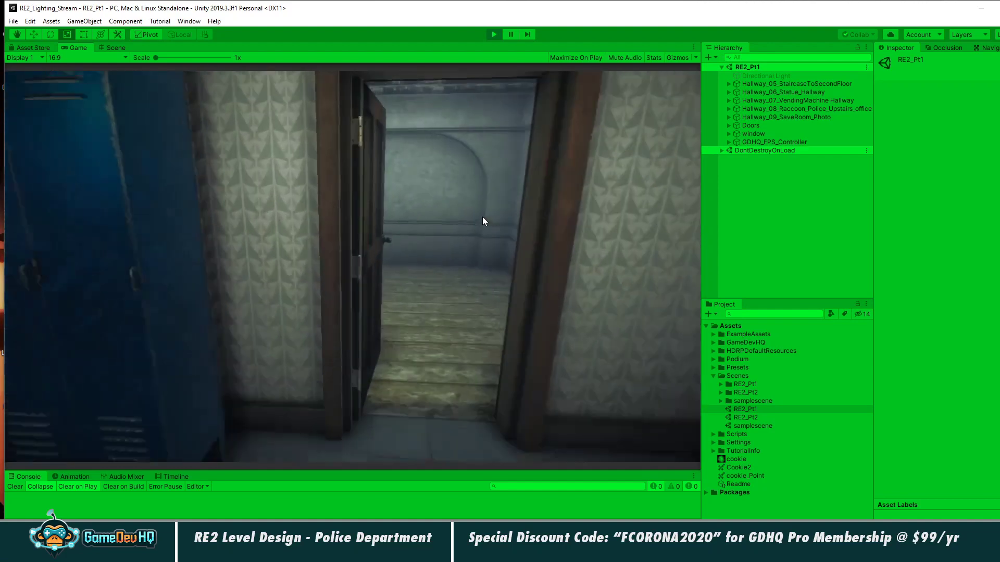
Walk through the dark wooden-floored corridor and inspect the lighting around its arches, wall boxes and stacked cardboard boxes.
key("w")
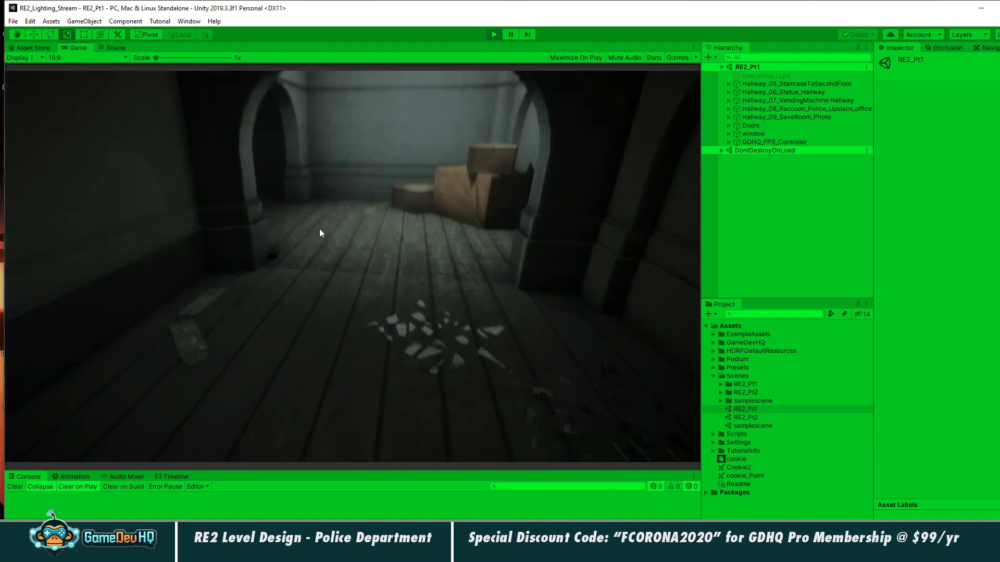
key("w")
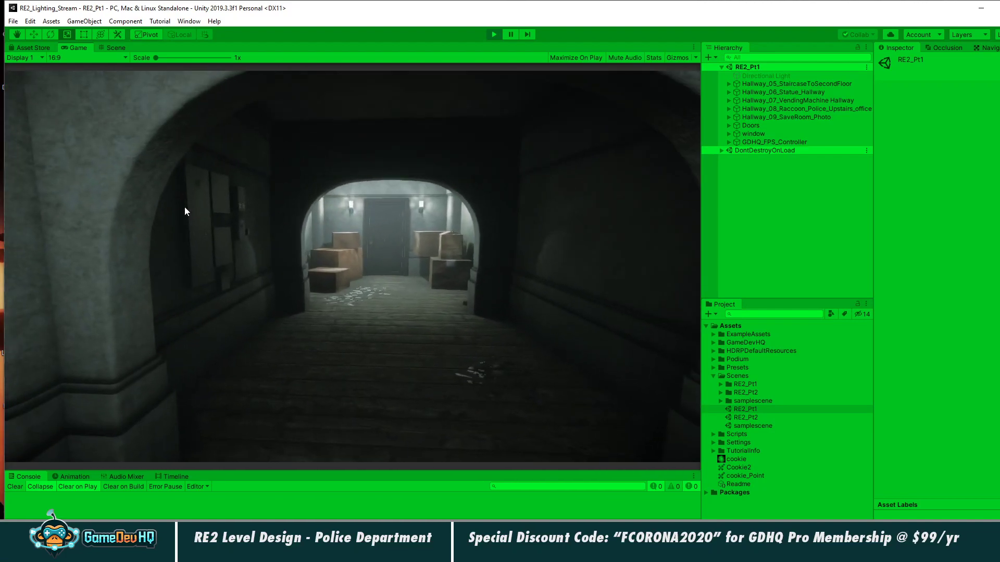
key("w")
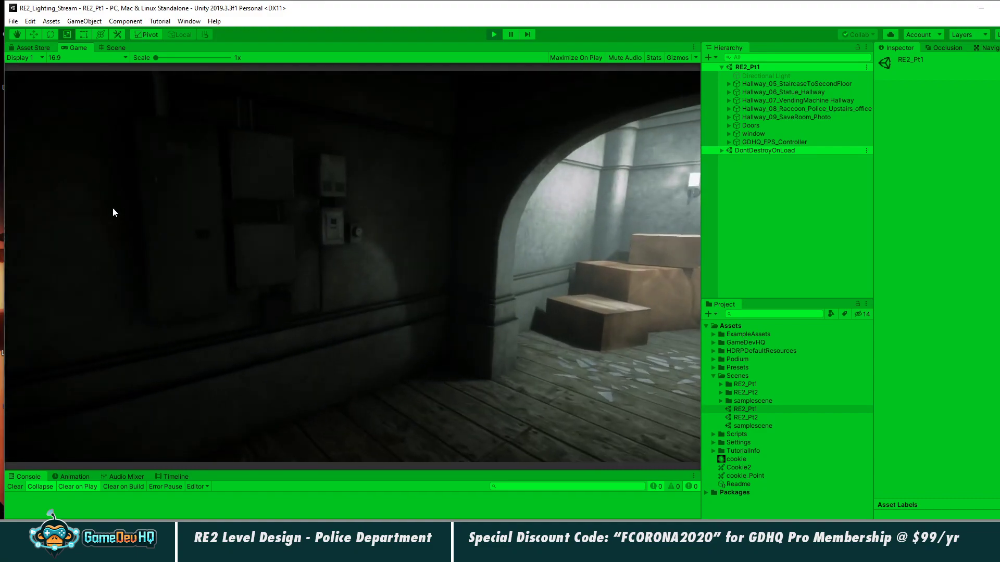
key("w")
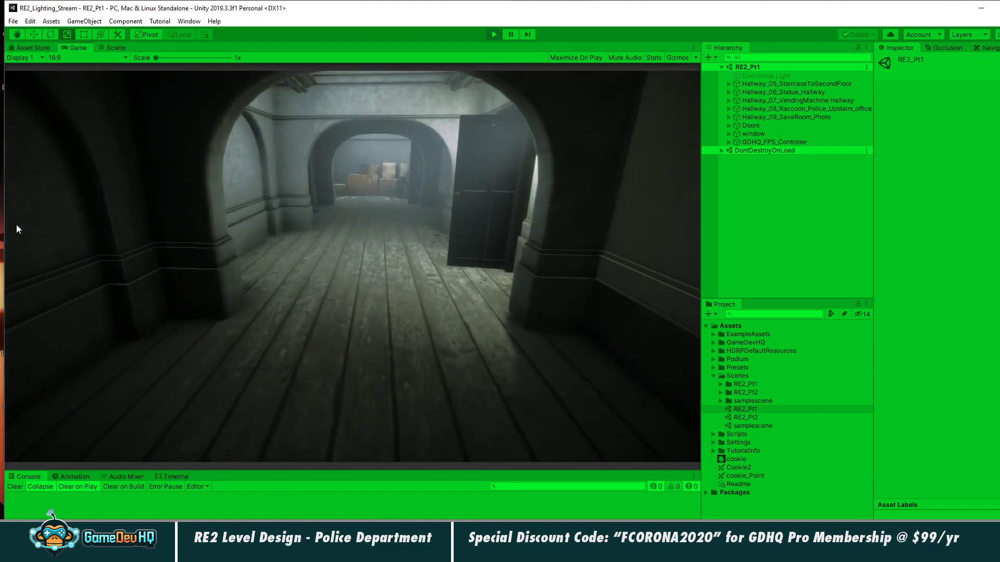
key("w")
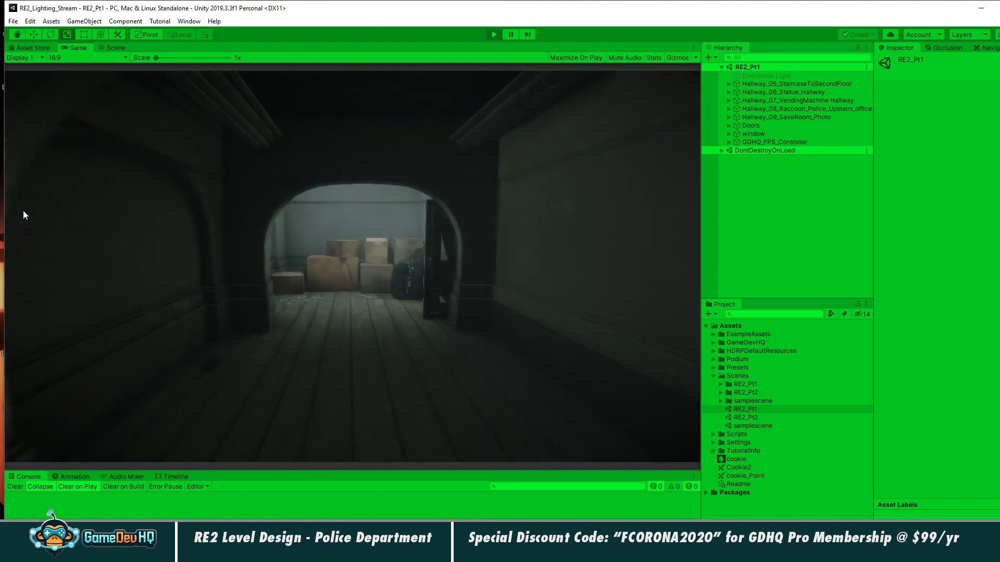
Examine the statue hallway's lighting around the hooded statue, wall lamps and patterned floor, following the arched corridor.
key("w")
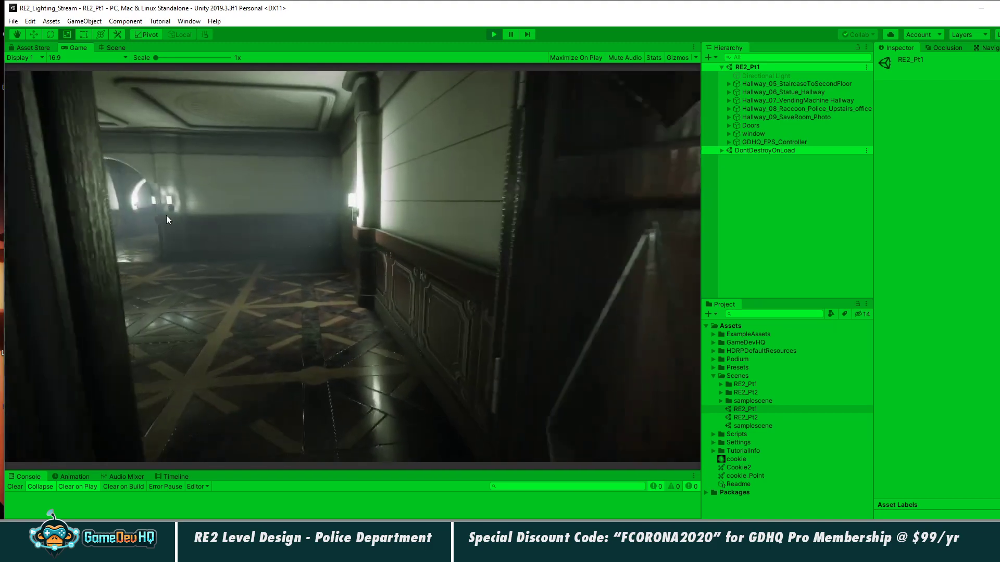
key("w")
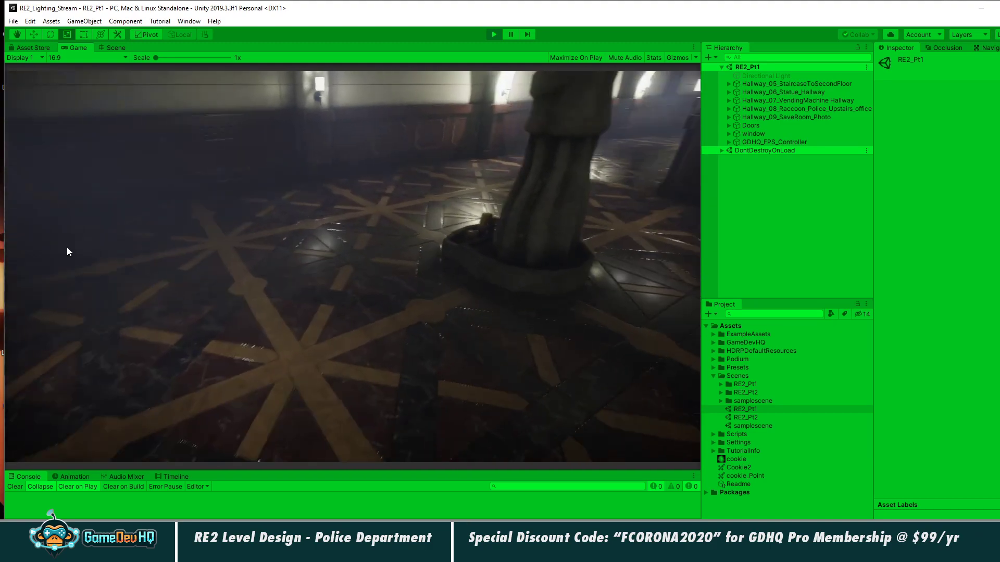
key("w")
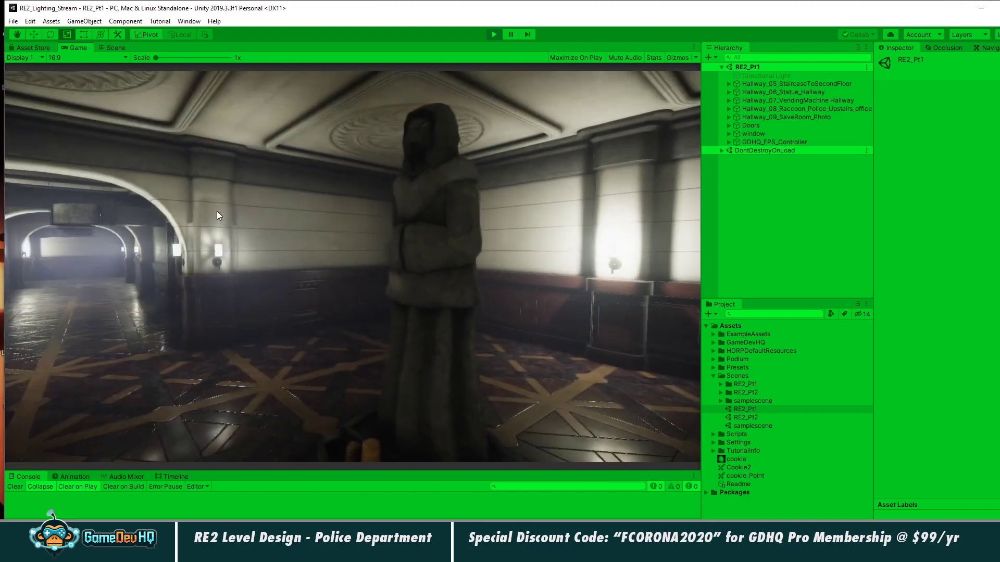
key("w")
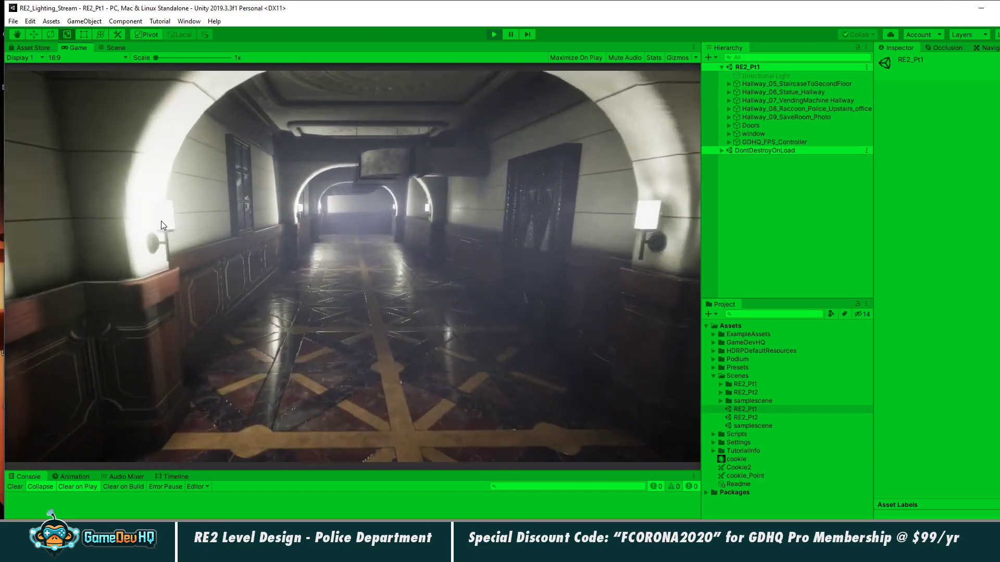
key("w")
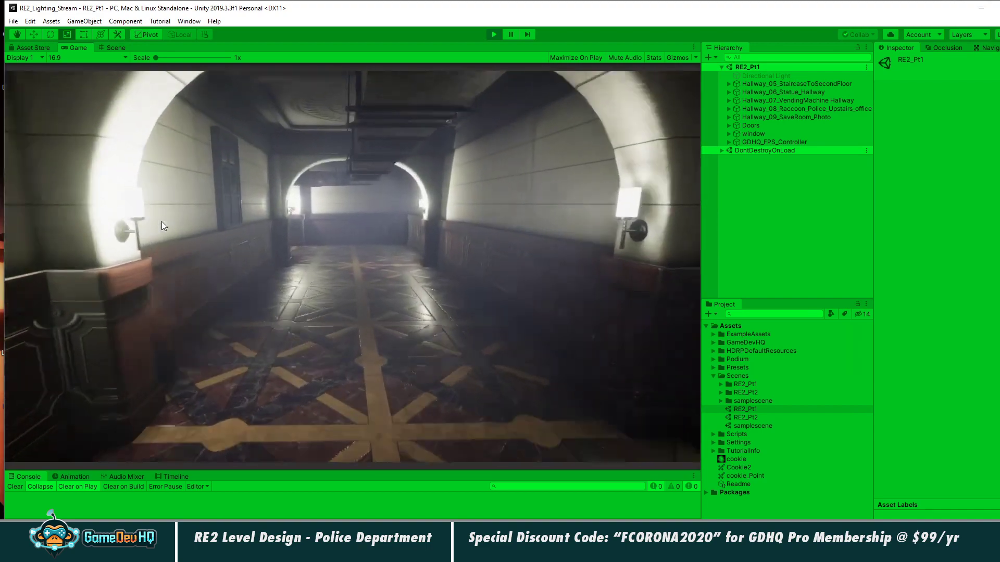
key("w")
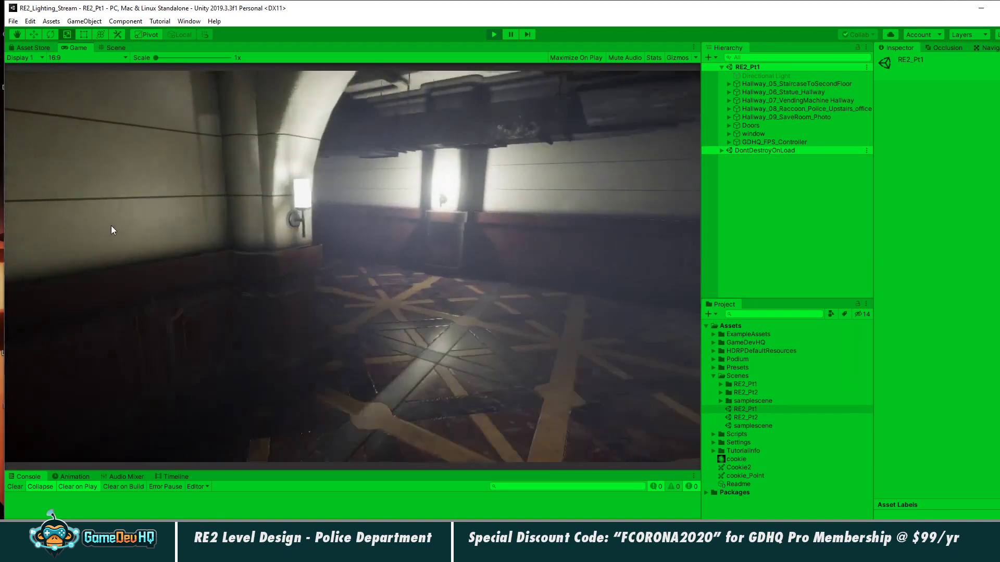
Inspect the staircase hall's lighting from the landing, including the chandelier, and descend to the stone floor near the bulletin board.
key("w")
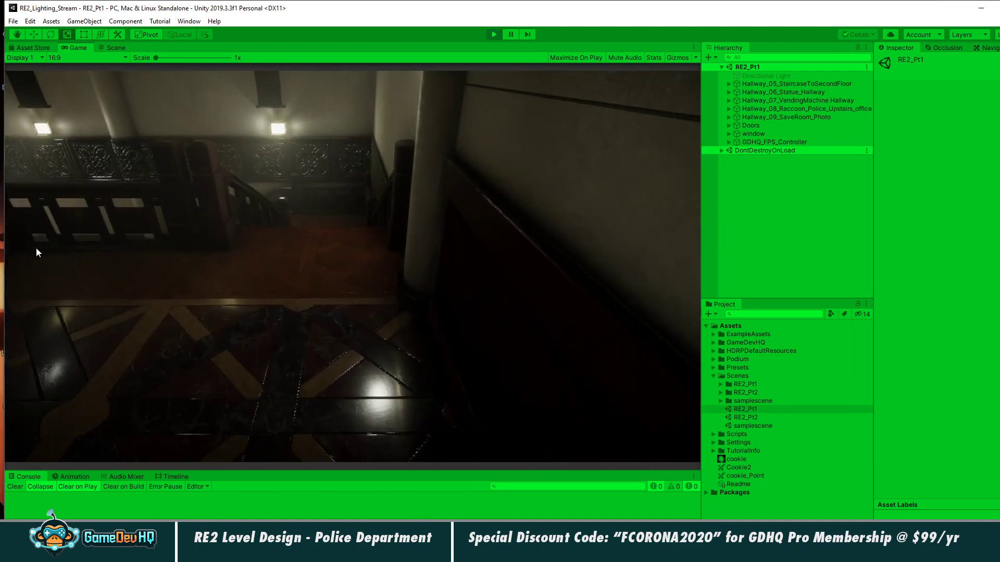
key("w")
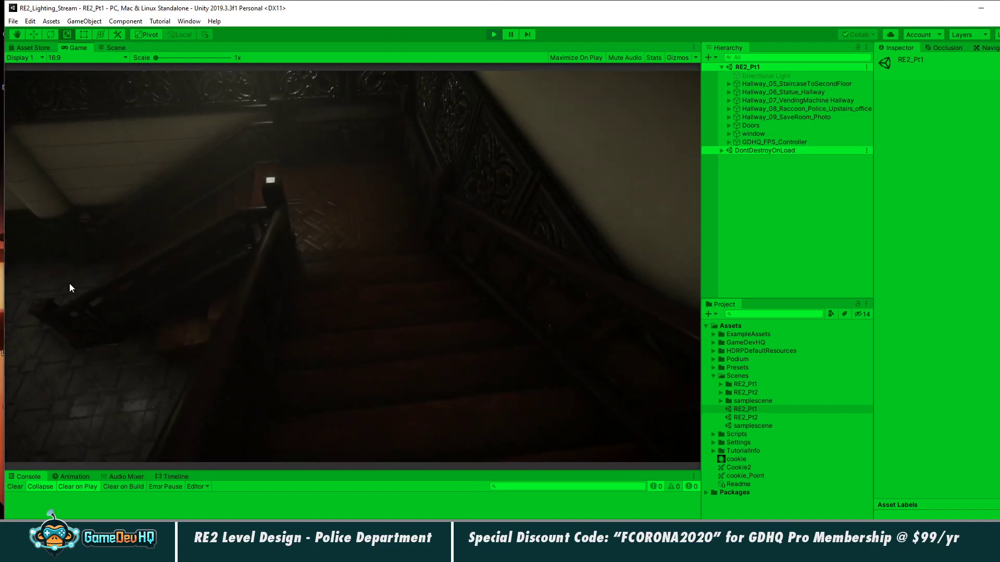
key("w")
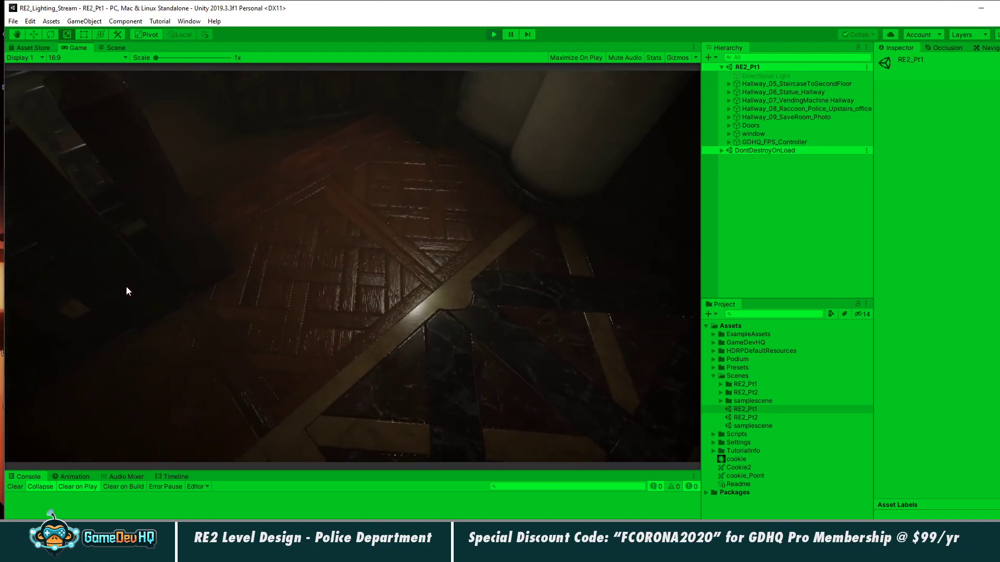
key("w")
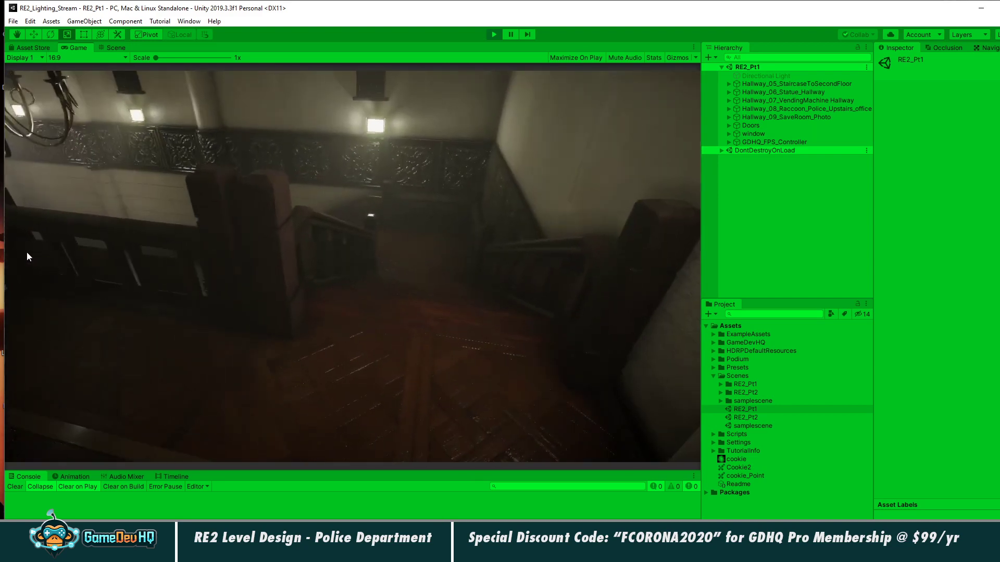
key("w")
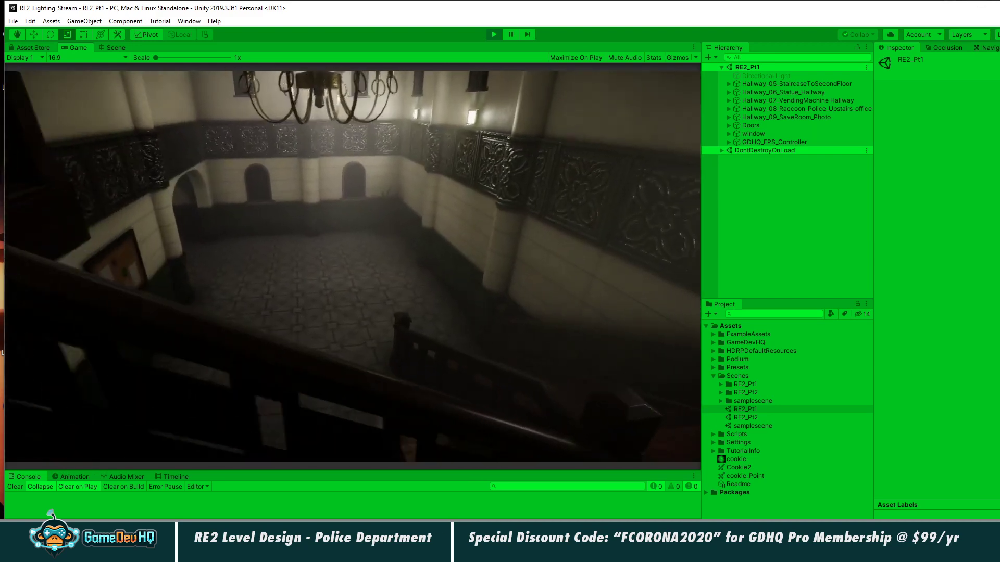
key("d")
key("w")
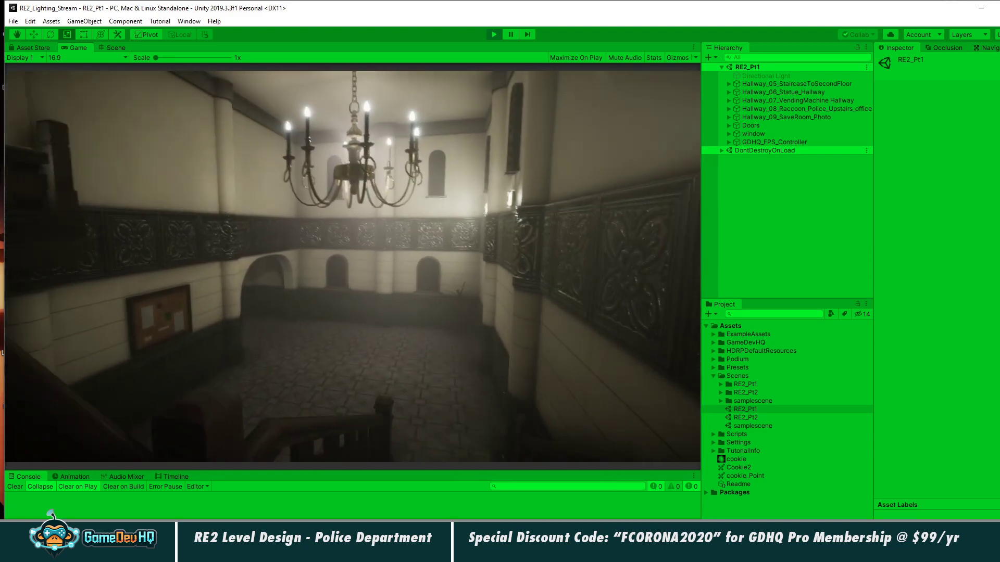
key("w")
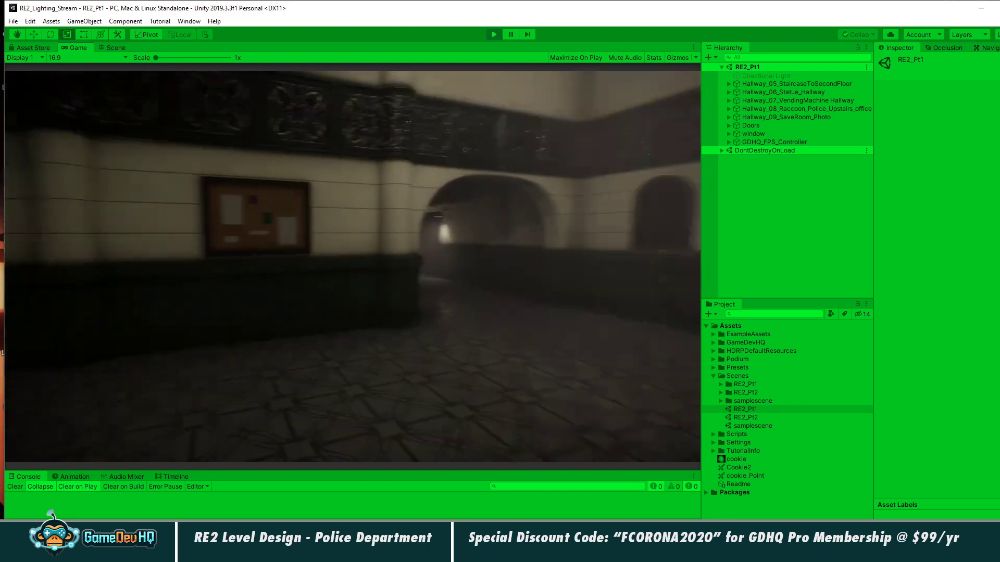
Walk through the green-walled office rooms and examine the lighting on the crate, desk, shelves and doorways.
key("w")
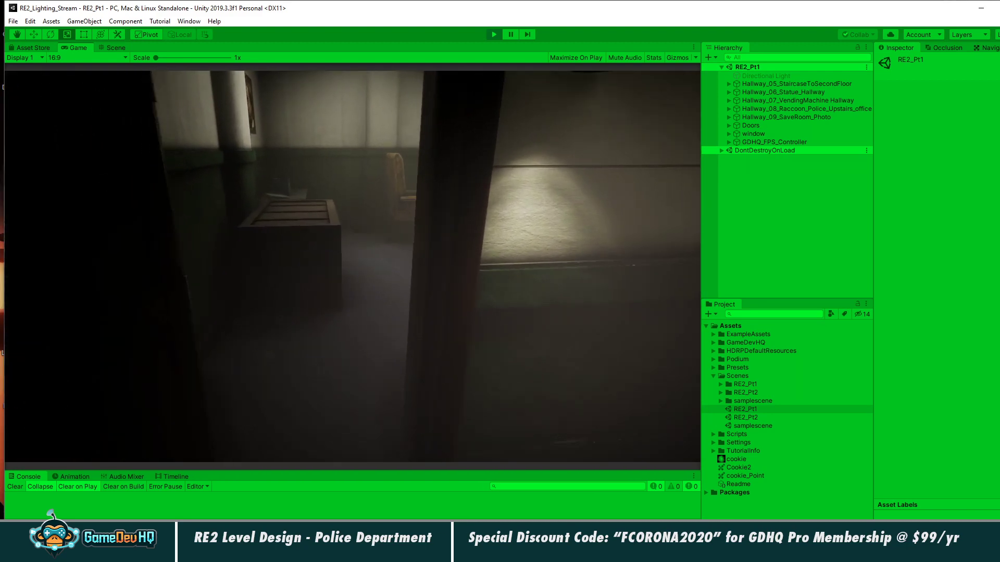
key("w")
key("w")
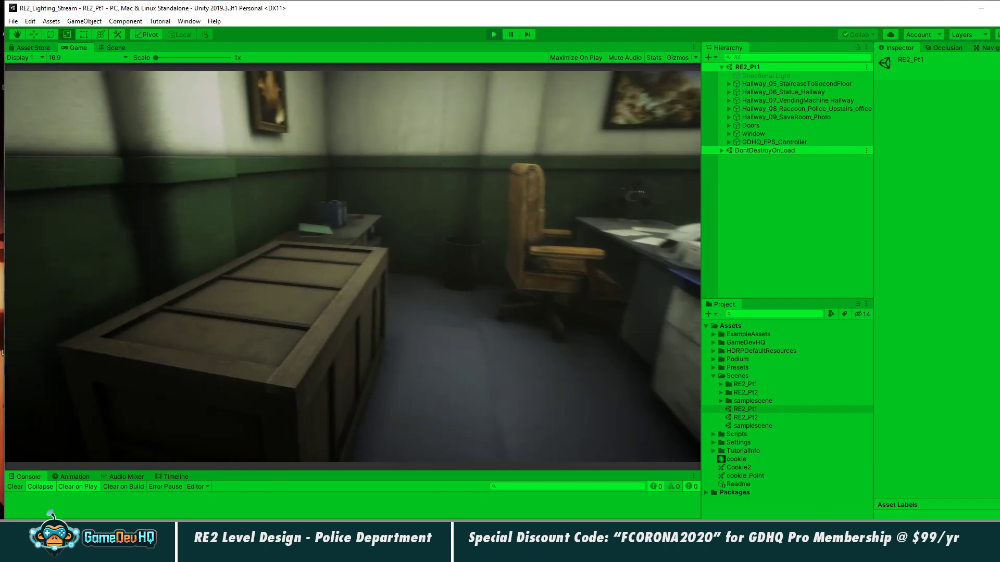
key("w")
key("d")
key("w")
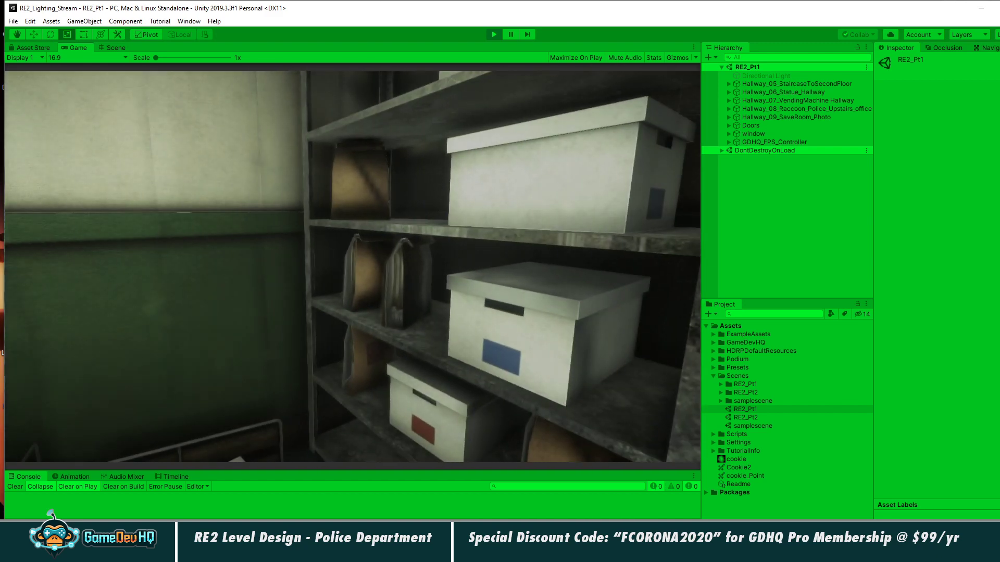
key("w")
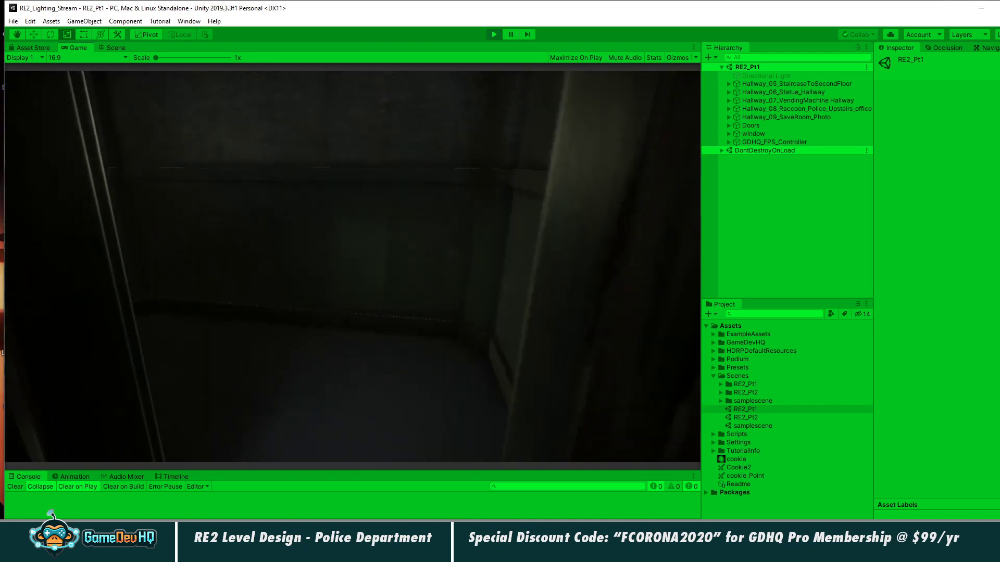
key("w")
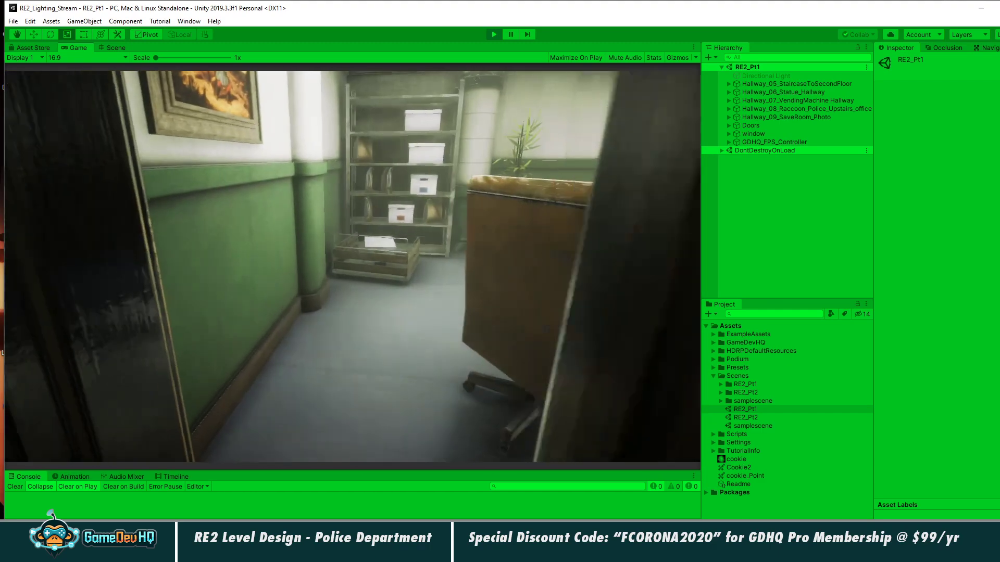
key("w")
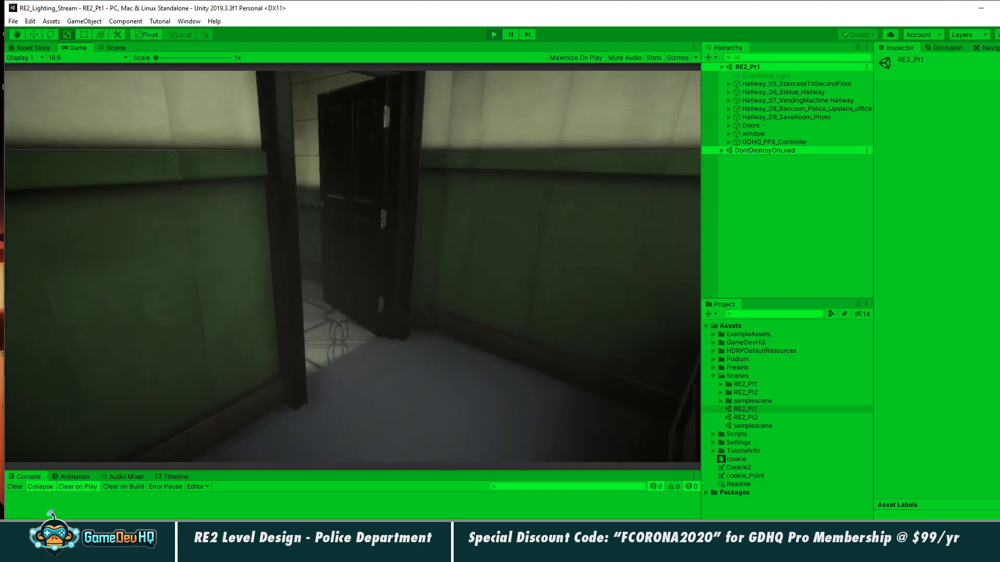
Walk from the green office into the patterned-stone hall and inspect the lighting around its bulletin board, arches and hanging lamp.
key("w")
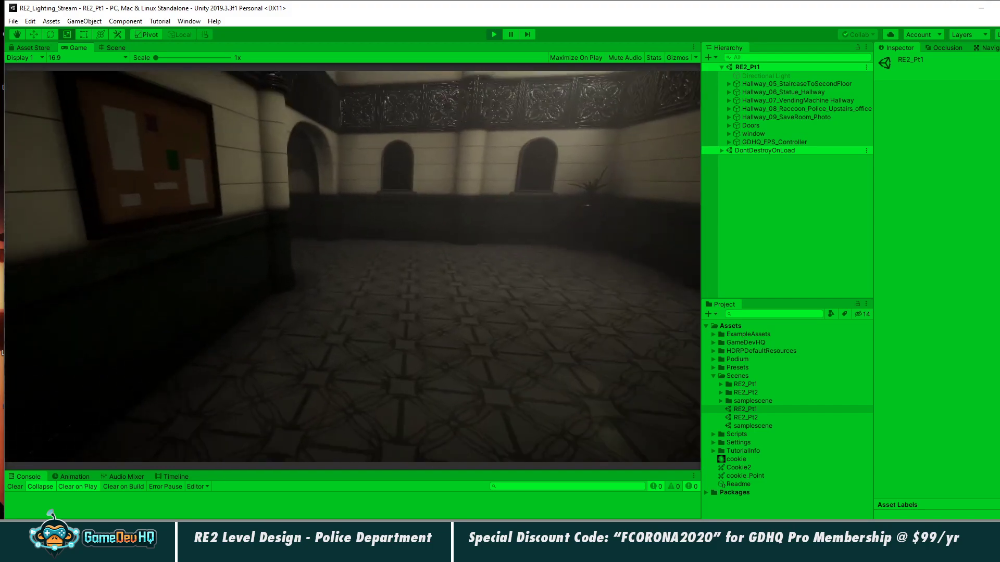
key("w")
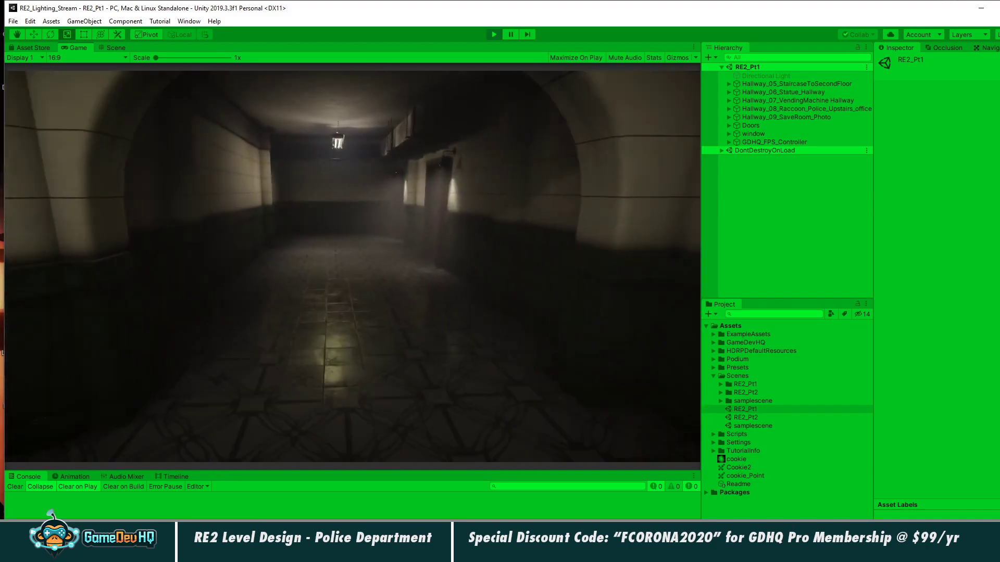
key("w")
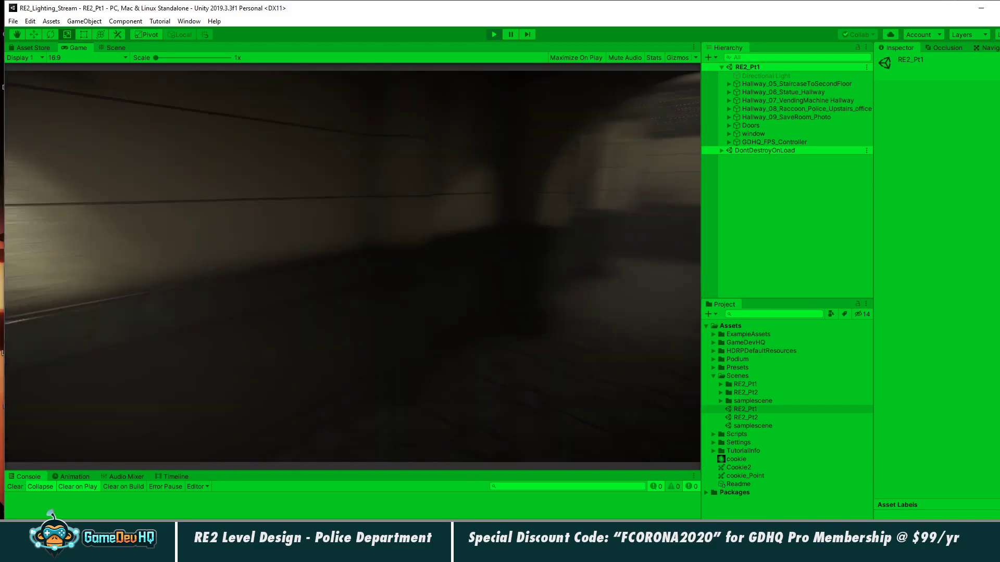
Release the game cursor and arrange the Scene and Game views side by side, giving the Game view the larger share.
key("Escape")
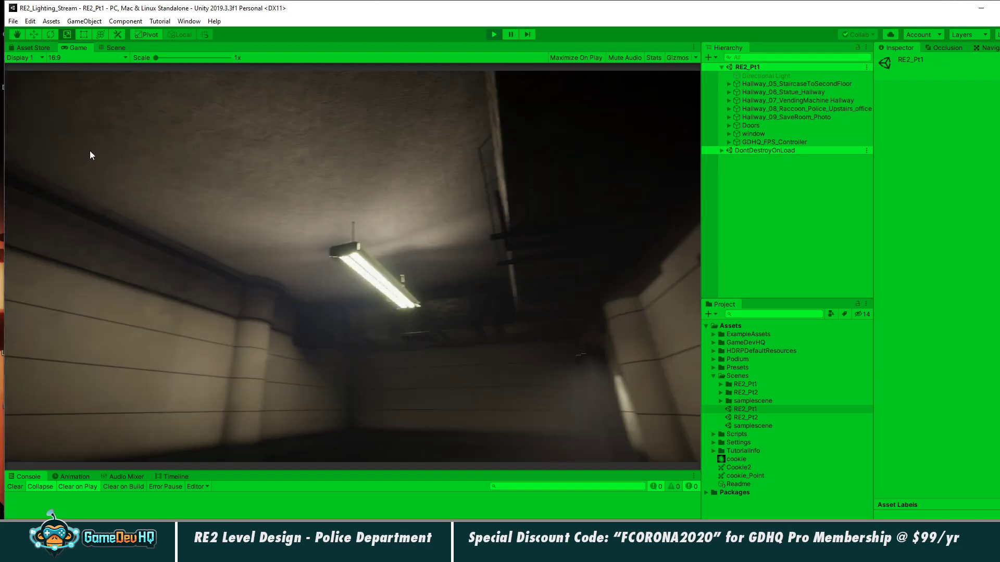
left_click_drag(115, 47, 676, 228)
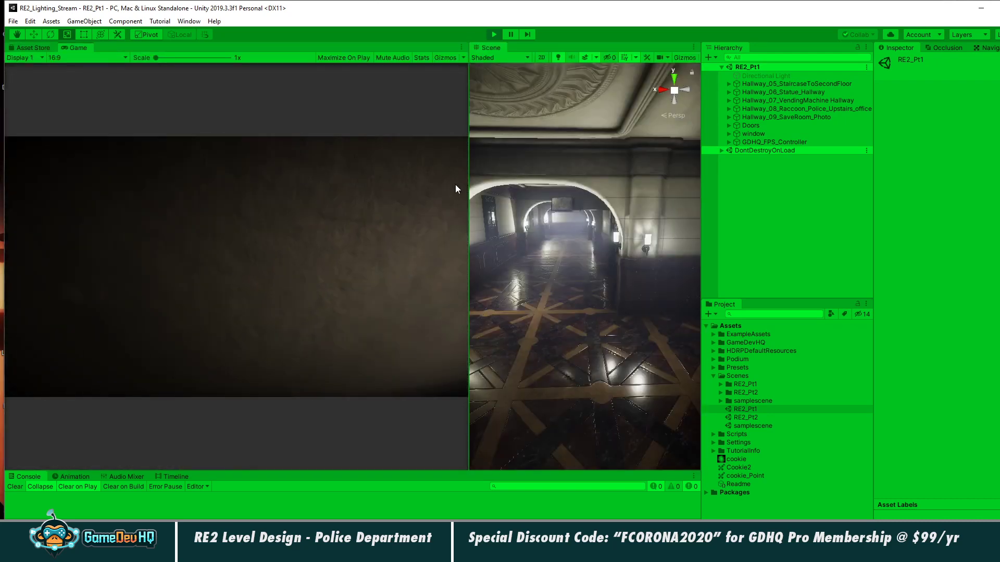
left_click_drag(482, 50, 149, 44)
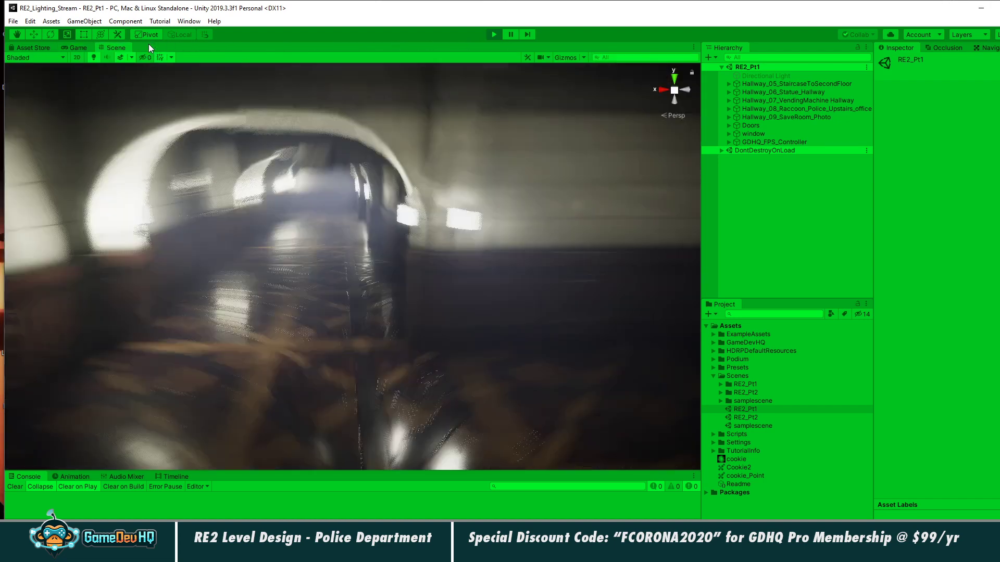
left_click_drag(77, 48, 609, 242)
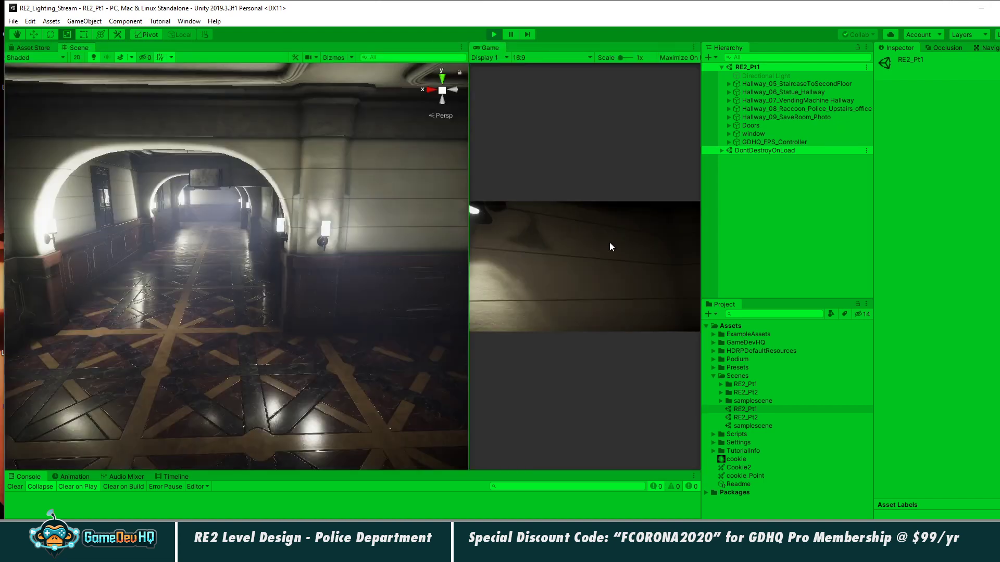
left_click_drag(453, 256, 258, 267)
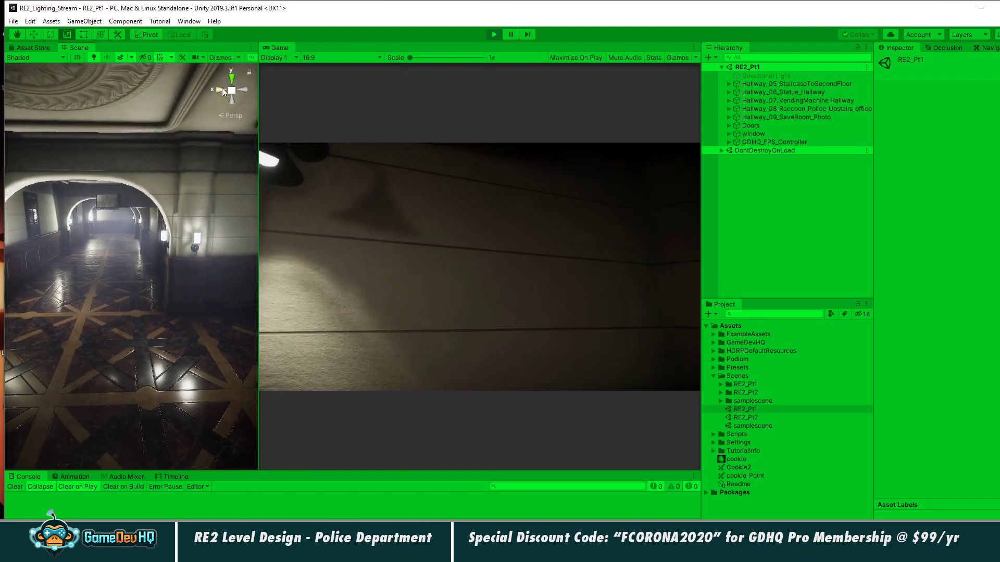
Turn on the occlusion culling visualization and game statistics, and walk the arched corridor to examine culling and rendering performance.
left_click(945, 47)
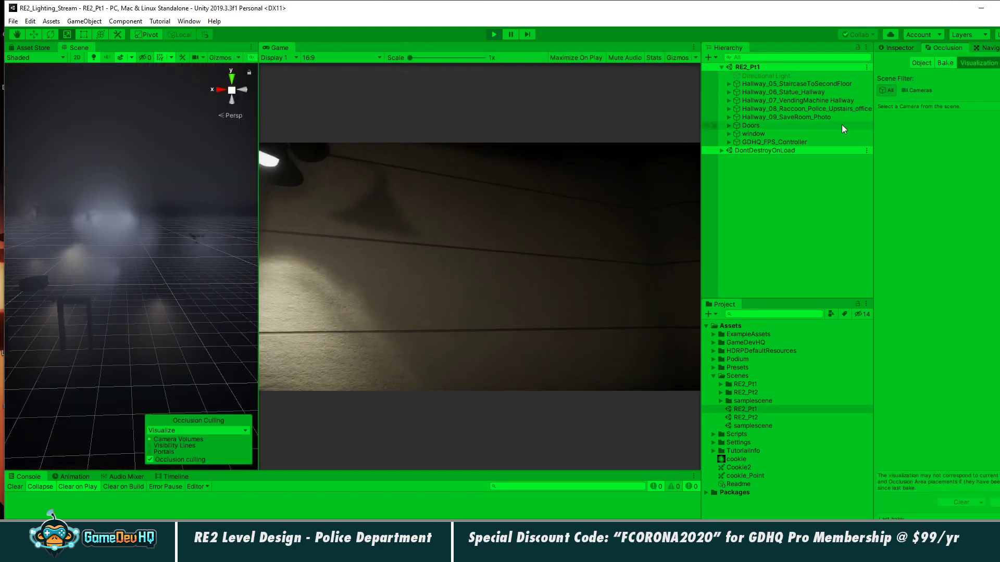
right_click_drag(172, 290, 116, 275, "alt")
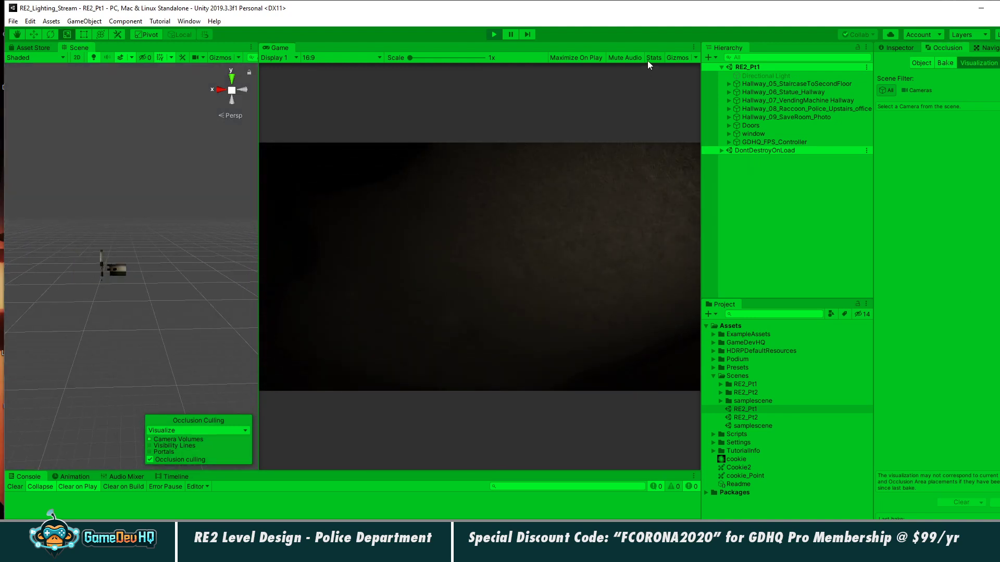
left_click(651, 58)
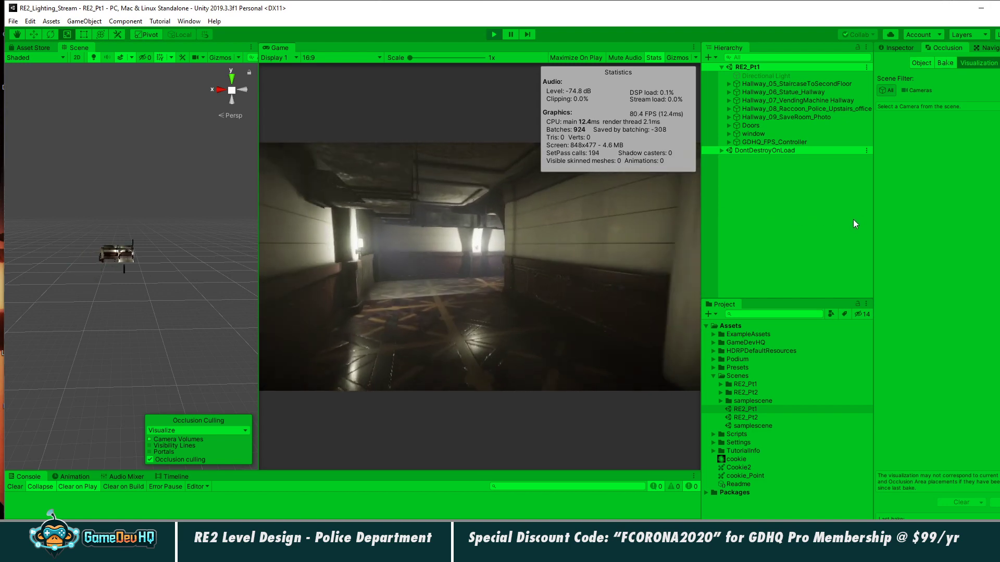
key("w")
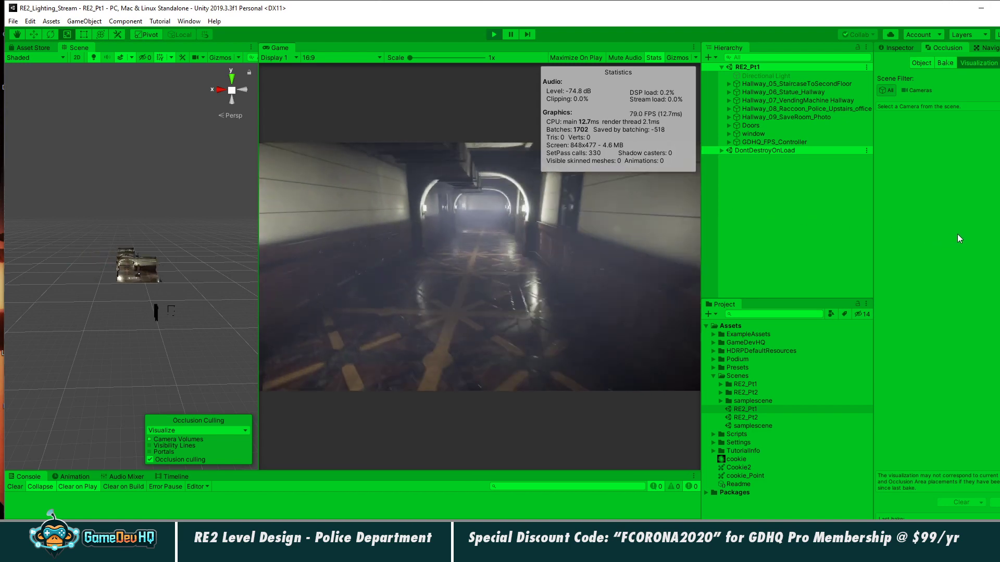
key("w")
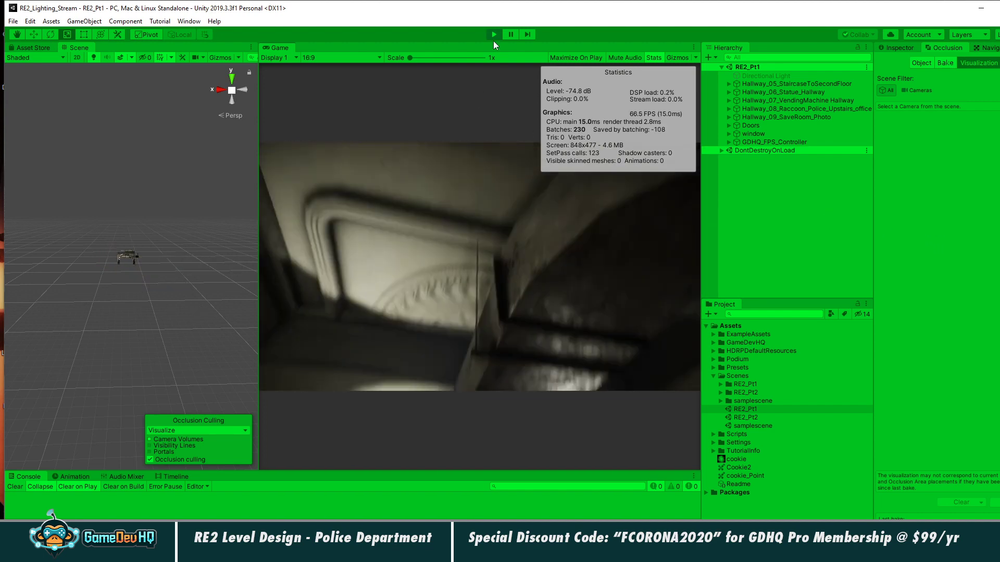
Stop play mode, dock the Game view back alongside the Scene view, and run the RE2_Pt2 scene.
left_click(494, 34)
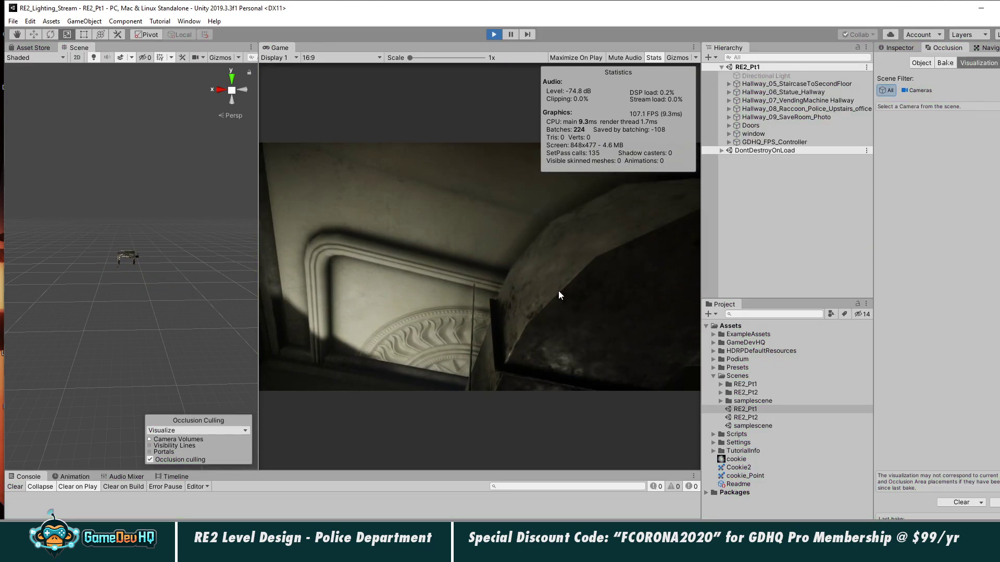
left_click_drag(270, 49, 145, 47)
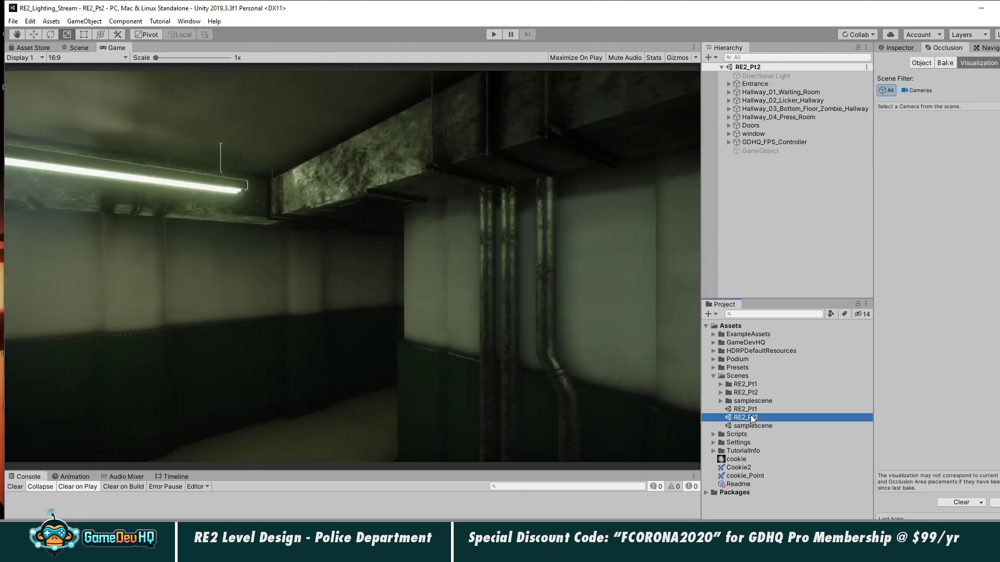
left_click(494, 35)
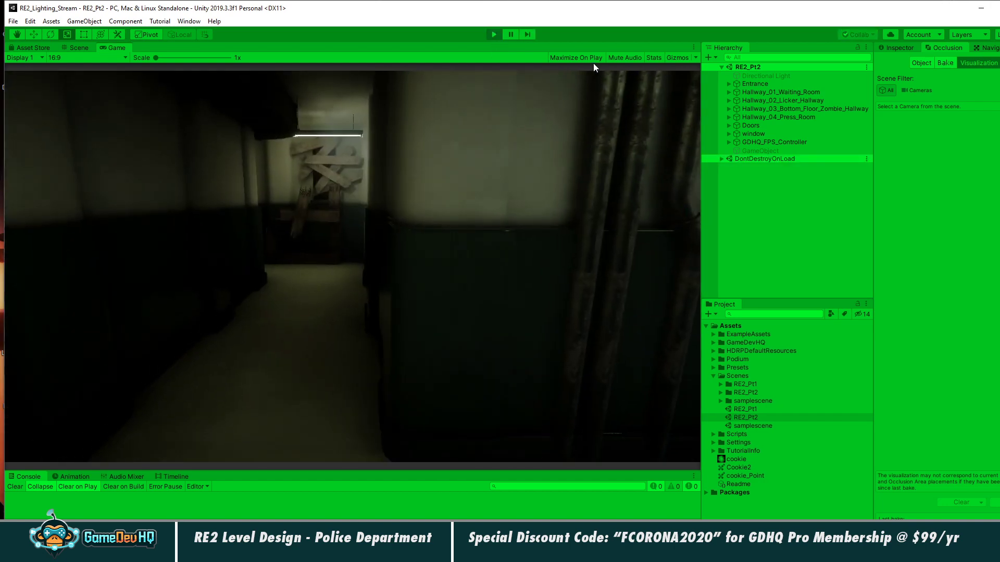
Walk along the green-walled corridor and inspect the lighting on the ceiling lamps, boarded windows, broken planks and blood stains.
key("w")
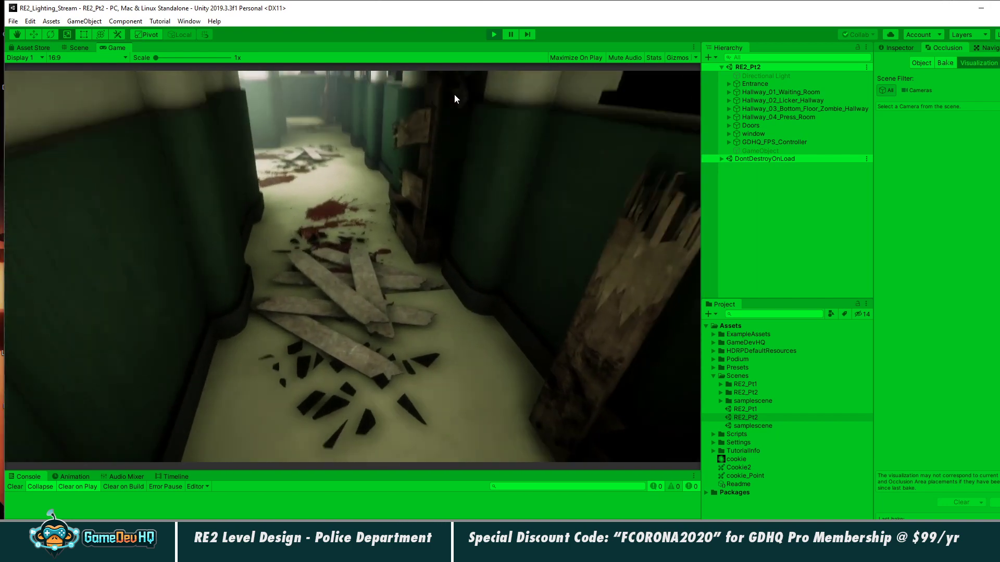
key("w")
key("w")
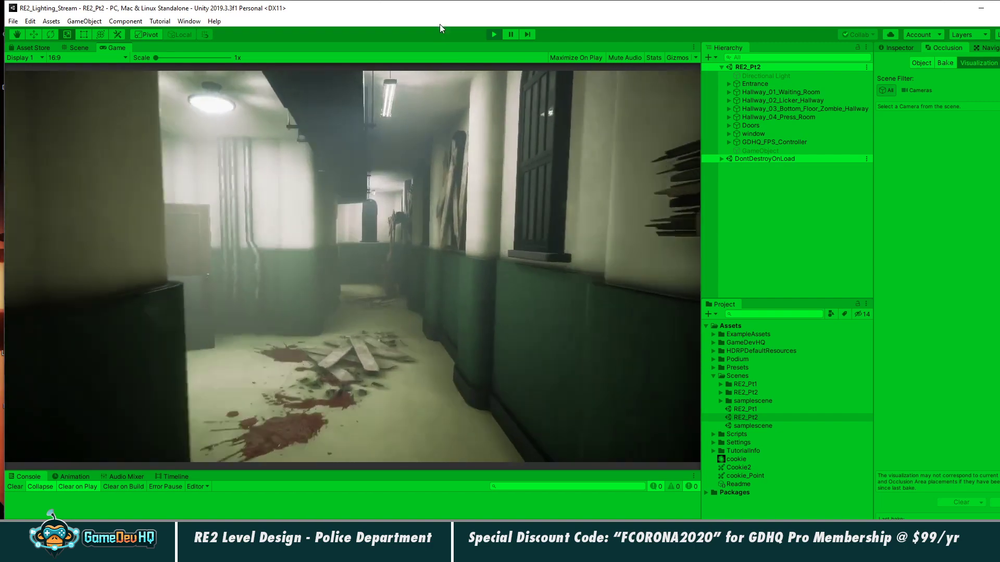
key("w")
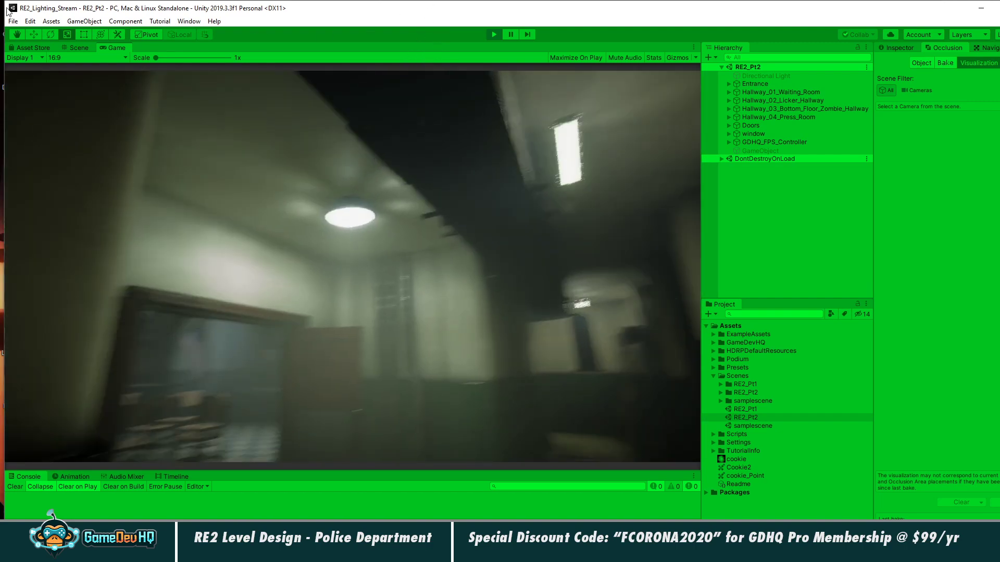
key("w")
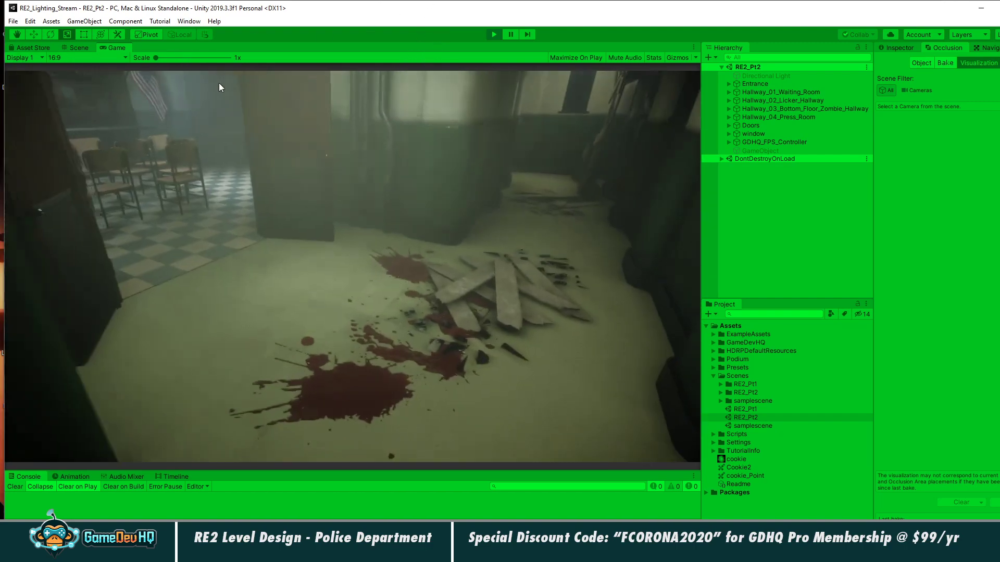
Enter the blue checkered-floor room and examine the lighting on the Cola machine, desk chairs, projection screen and podium.
key("w")
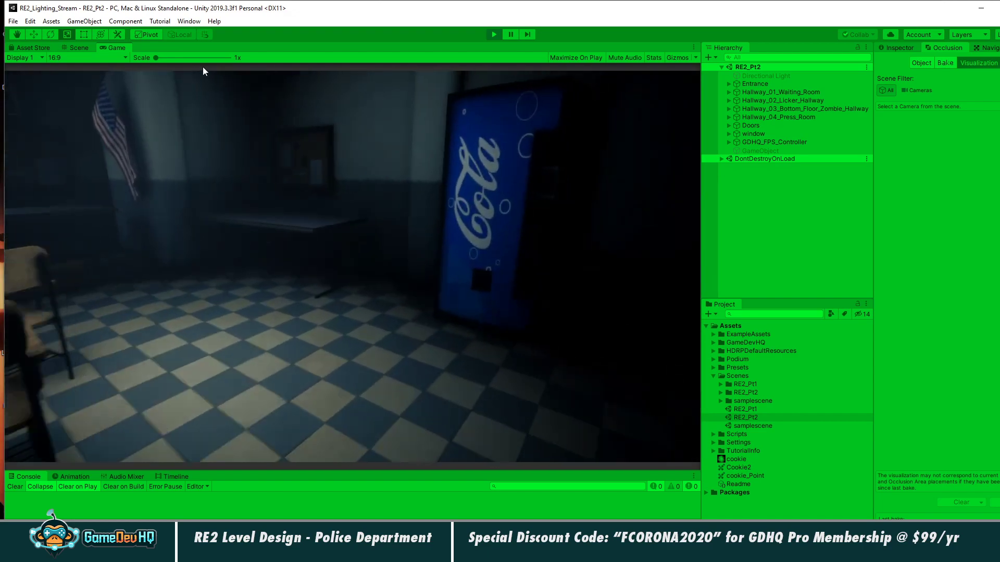
key("w")
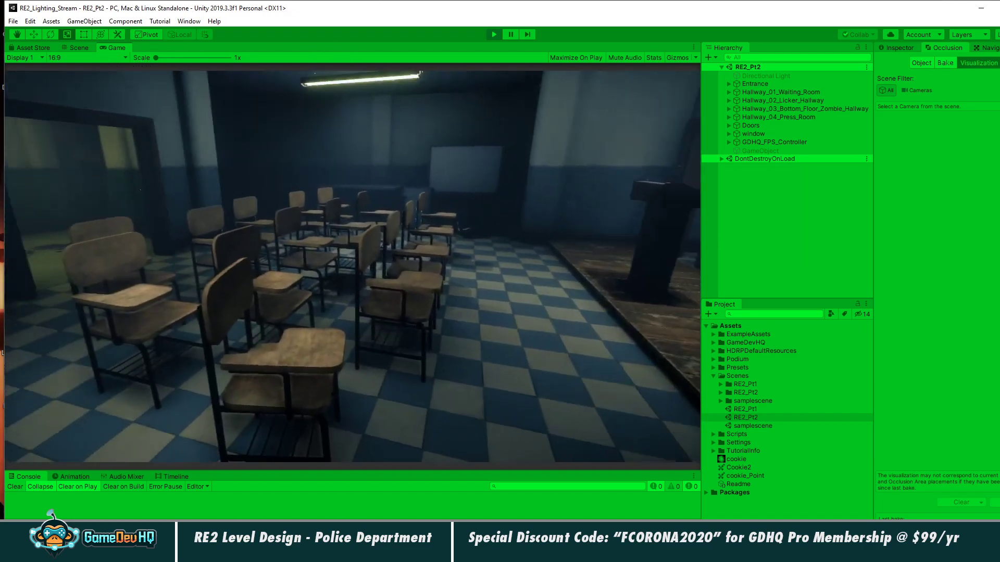
key("w")
key("w")
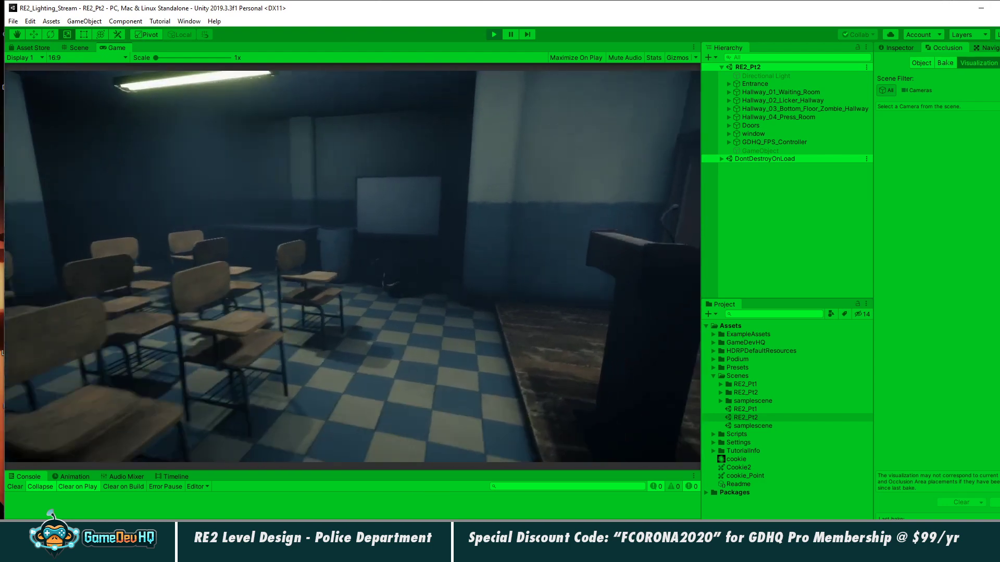
Inspect the adjoining room's fireplace, piled chairs and wall lamp, and return past the desk chairs to the green corridor.
key("w")
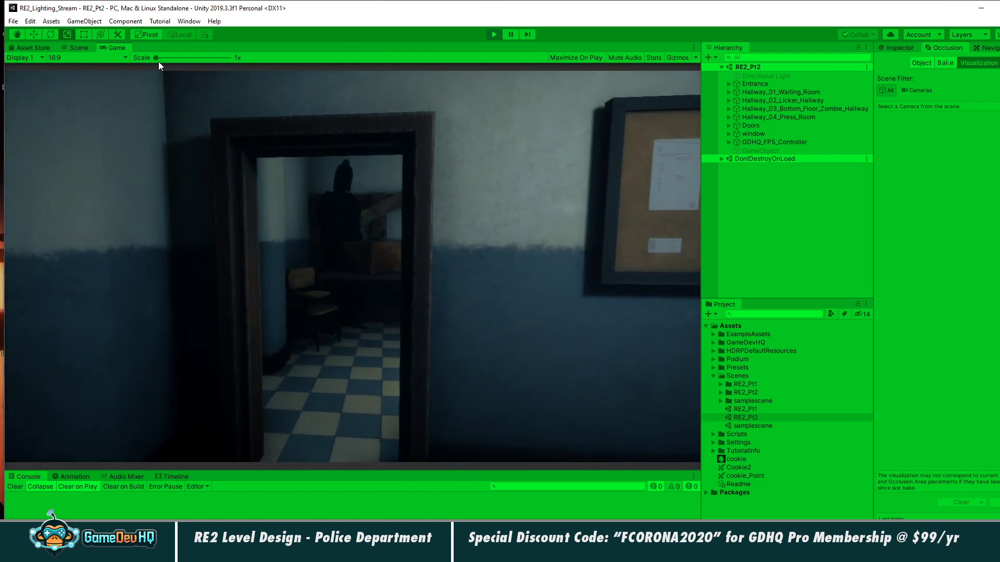
key("w")
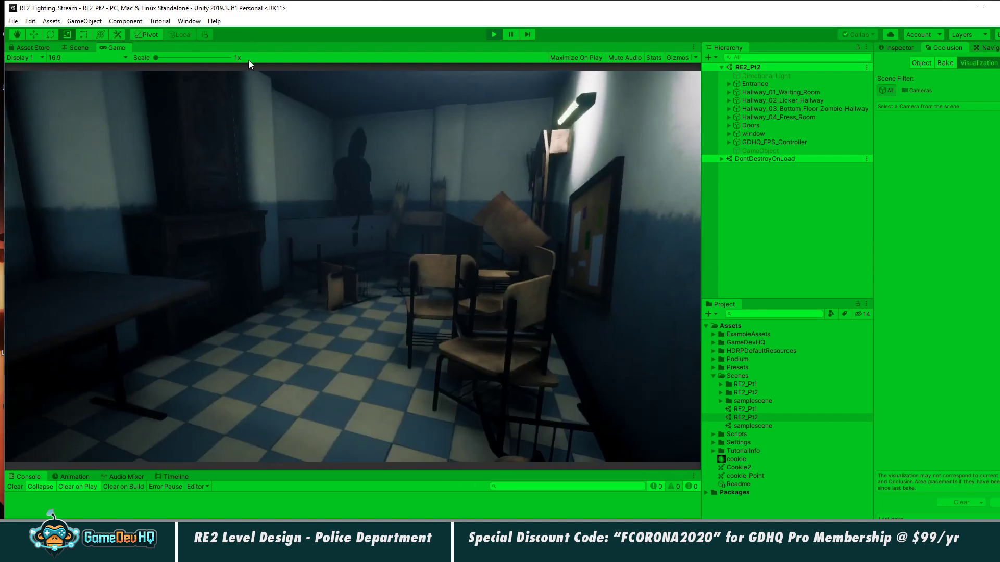
key("w")
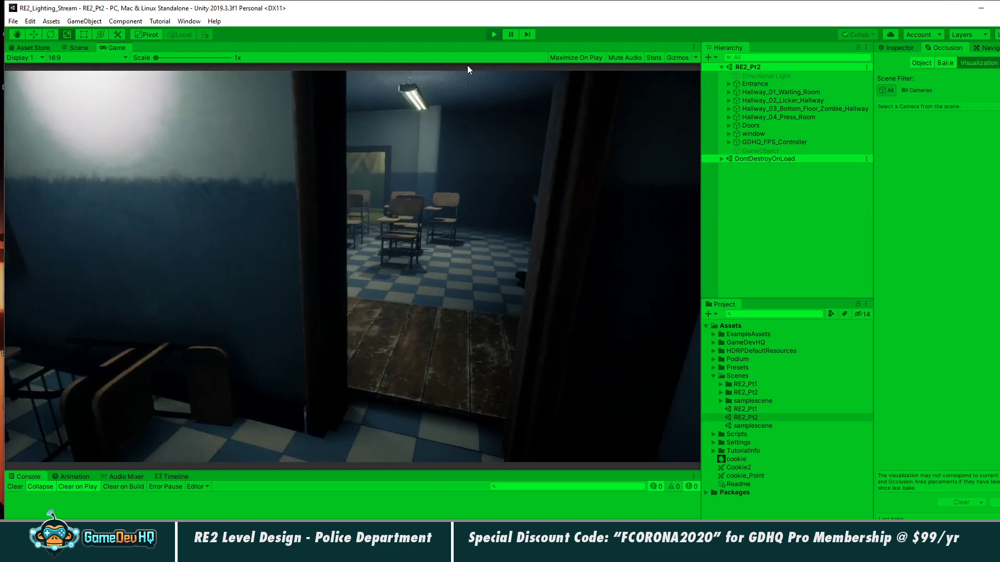
key("w")
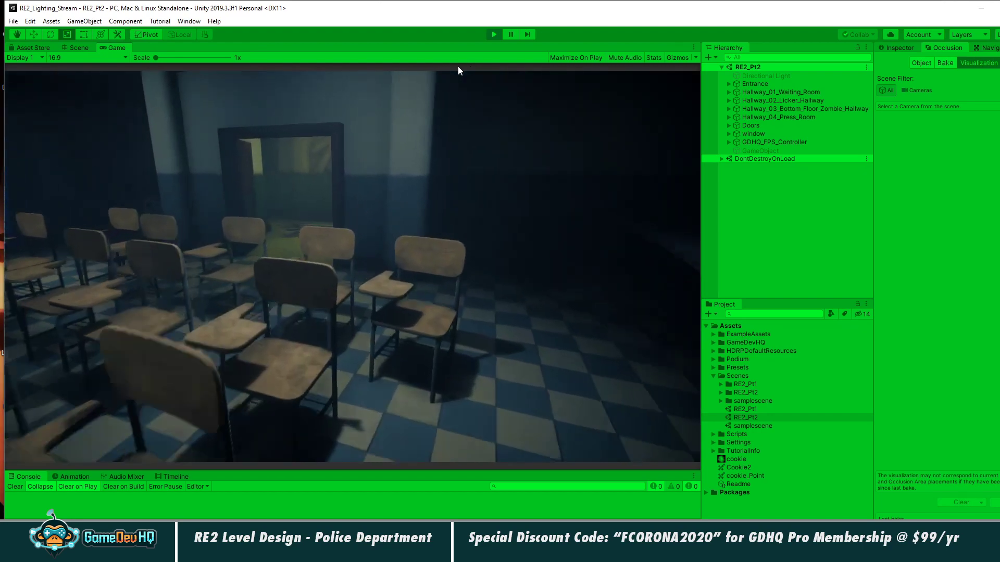
key("w")
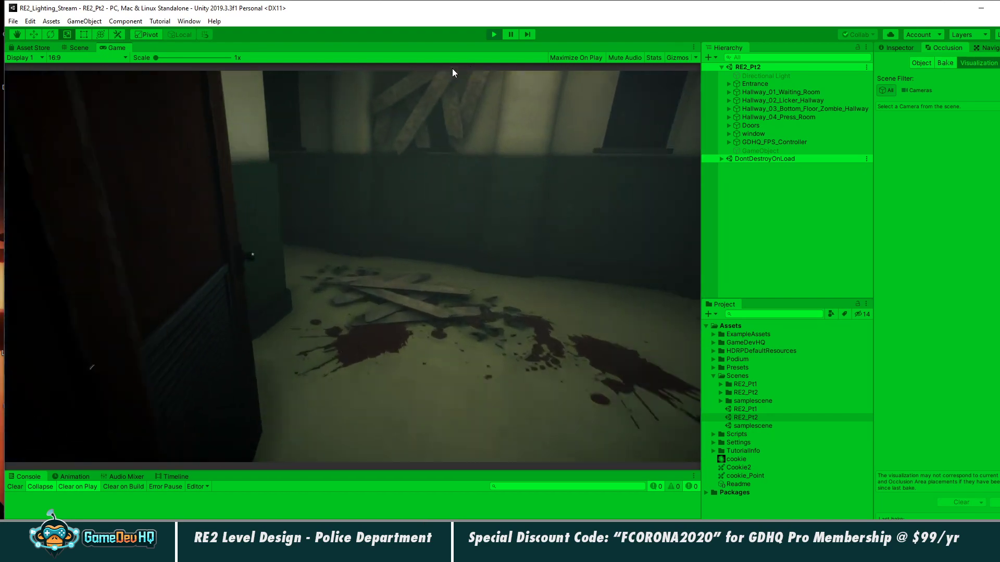
Follow the boarded-up green corridor and examine the lighting on the barricades, glossy blood, storage boxes and dark end door.
key("w")
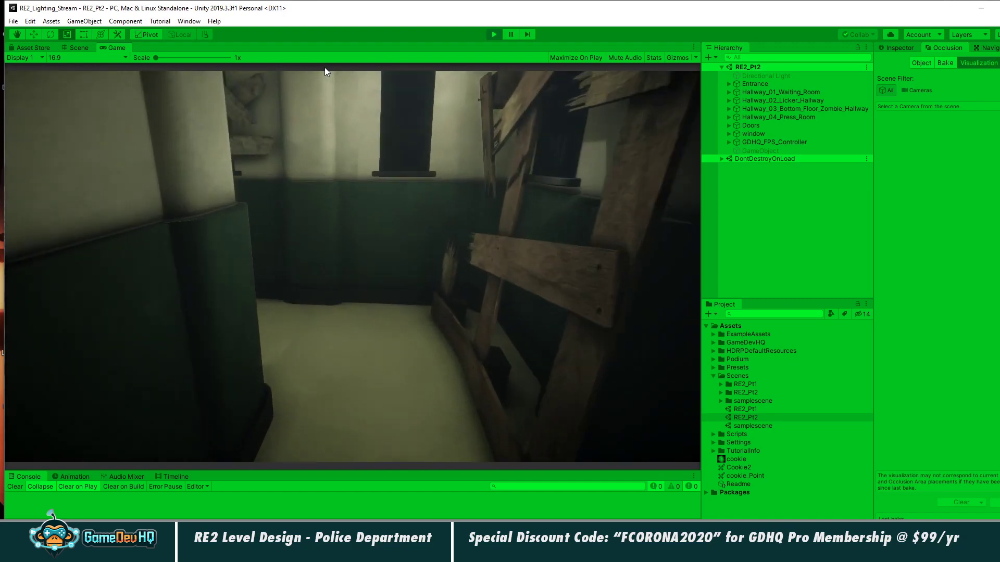
key("w")
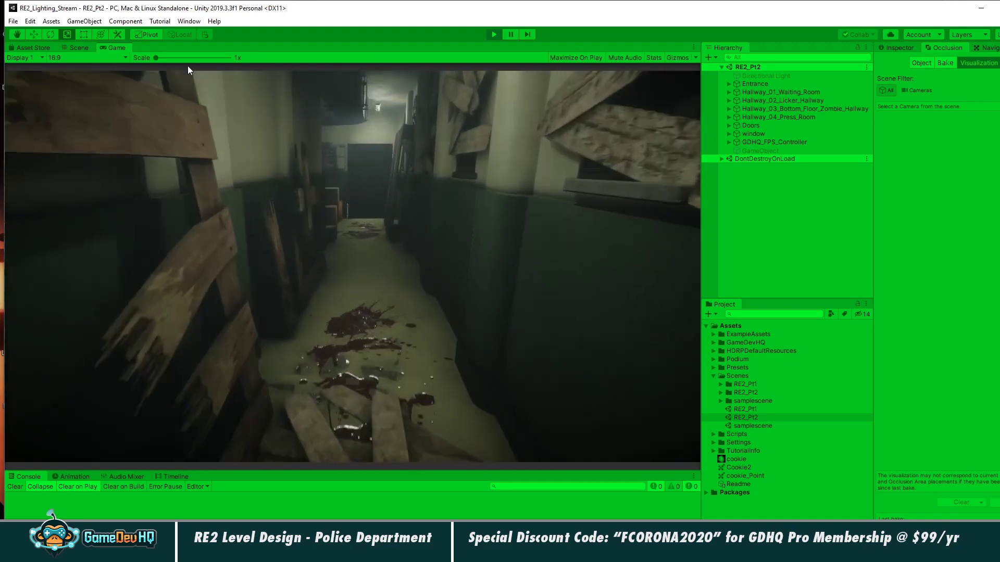
key("w")
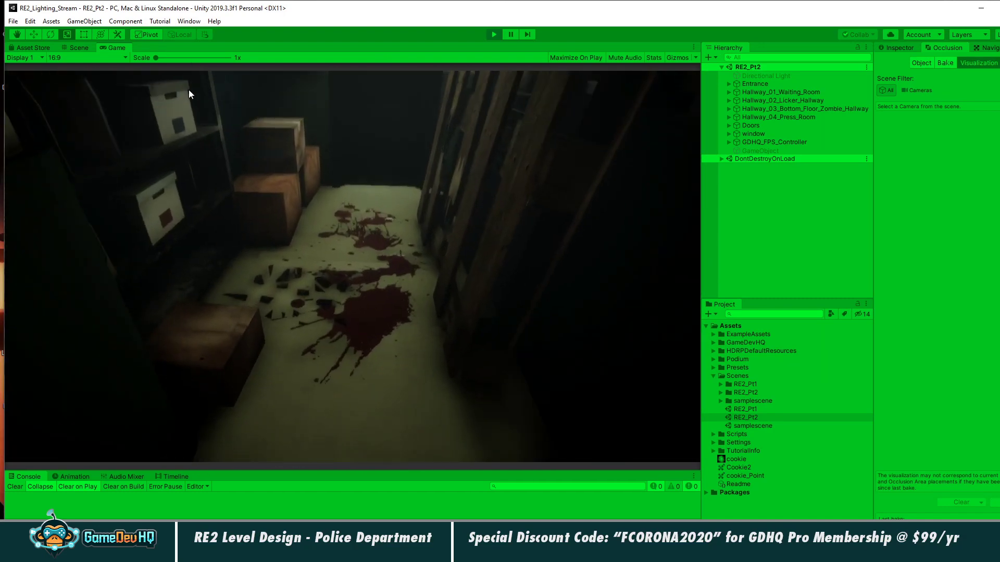
key("w")
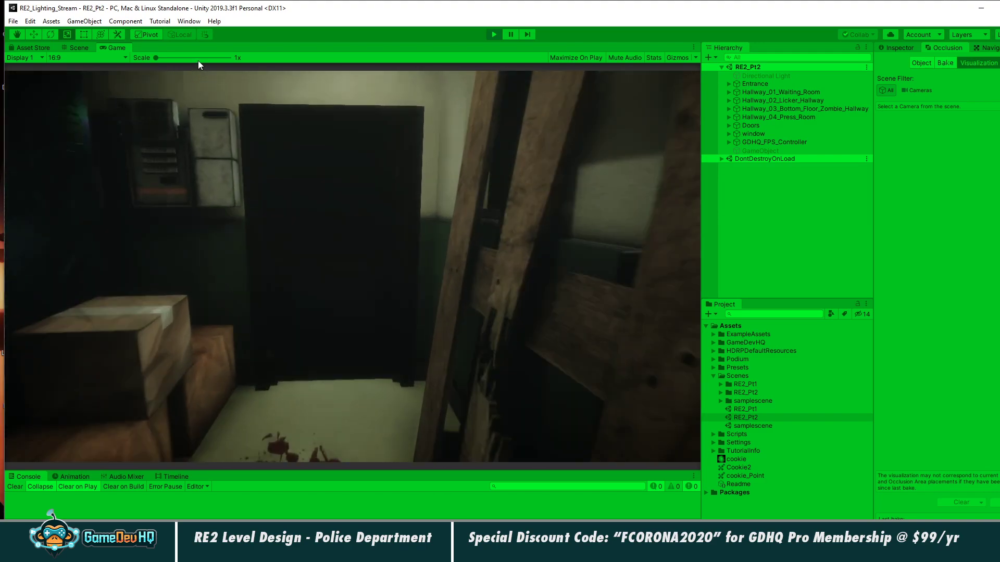
Walk through the blue arched hallway and inspect the lighting on its tiled floor, pipes, windows and hanging lamp.
key("w")
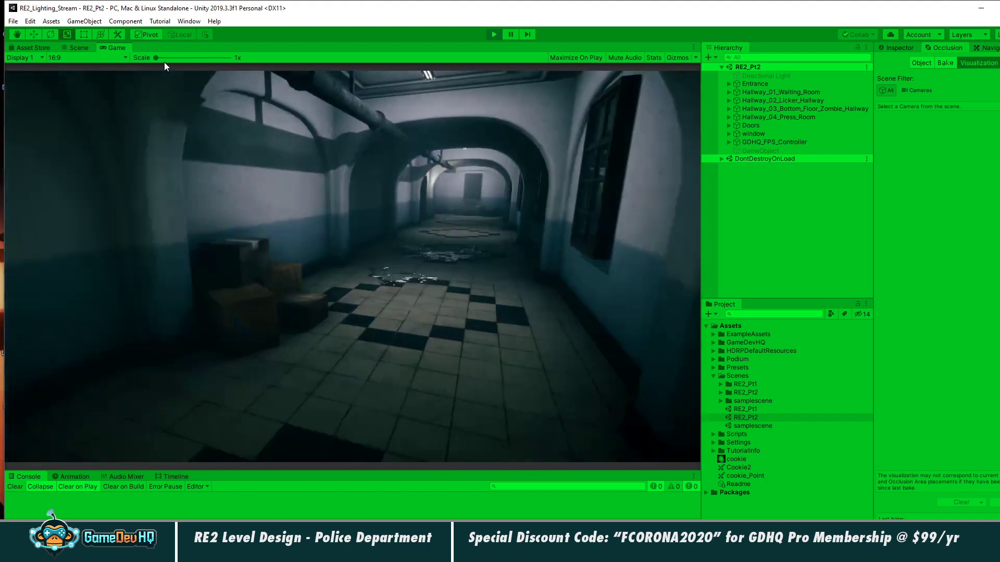
key("w")
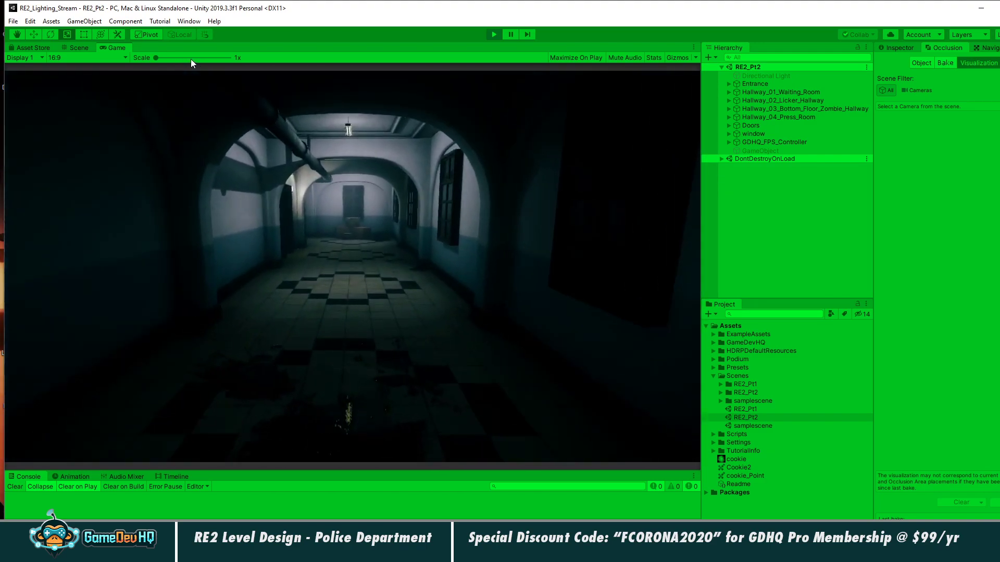
key("w")
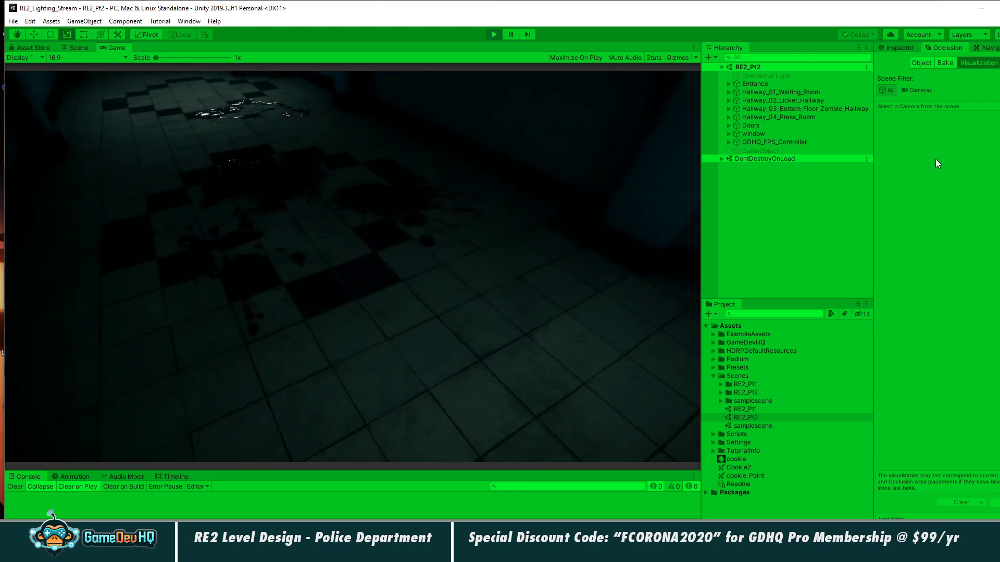
Walk the blue arched hallway from end to end and examine the lighting on its ceiling pipes, boxes, windows, metal barrier and exit door.
key("w")
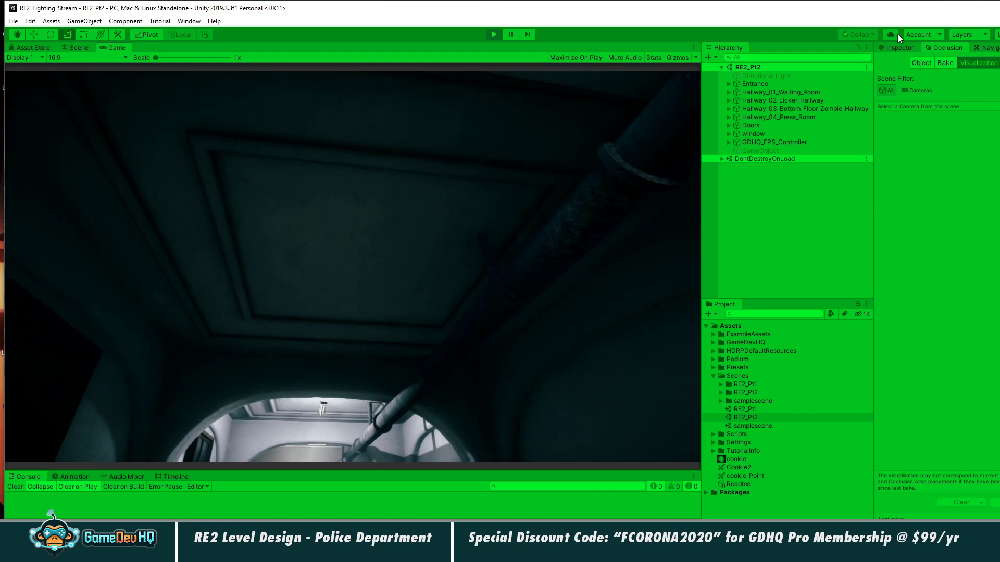
key("w")
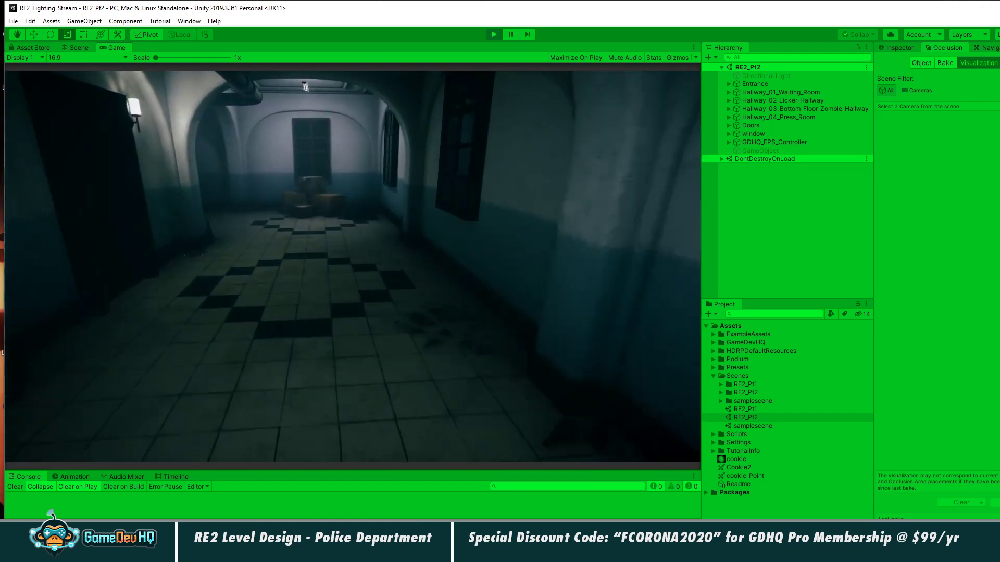
key("w")
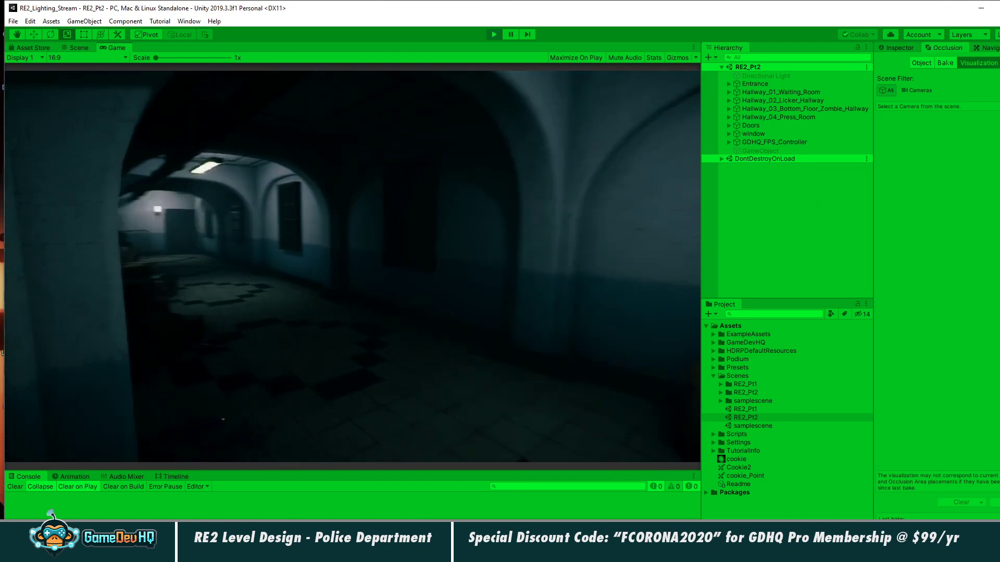
key("w")
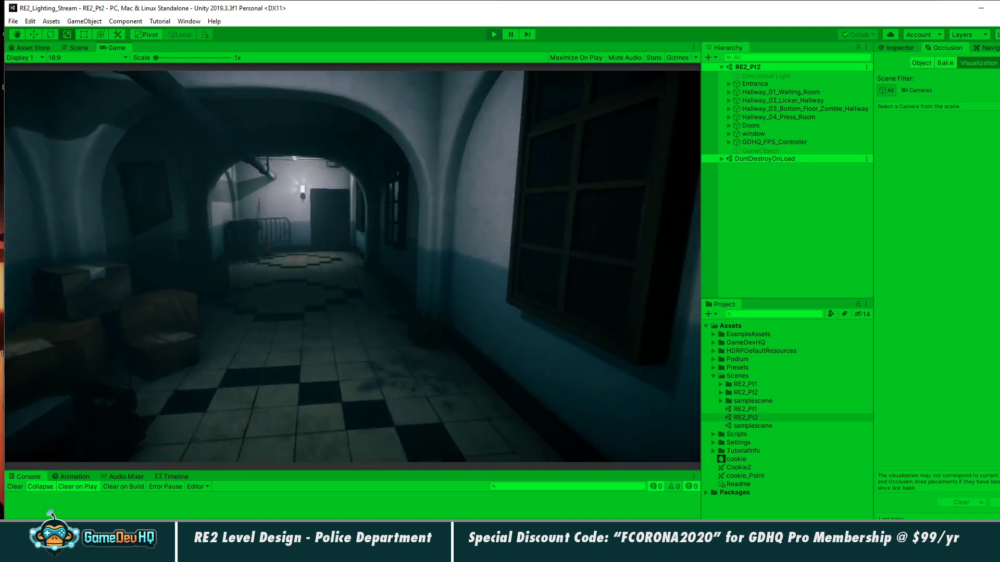
key("w")
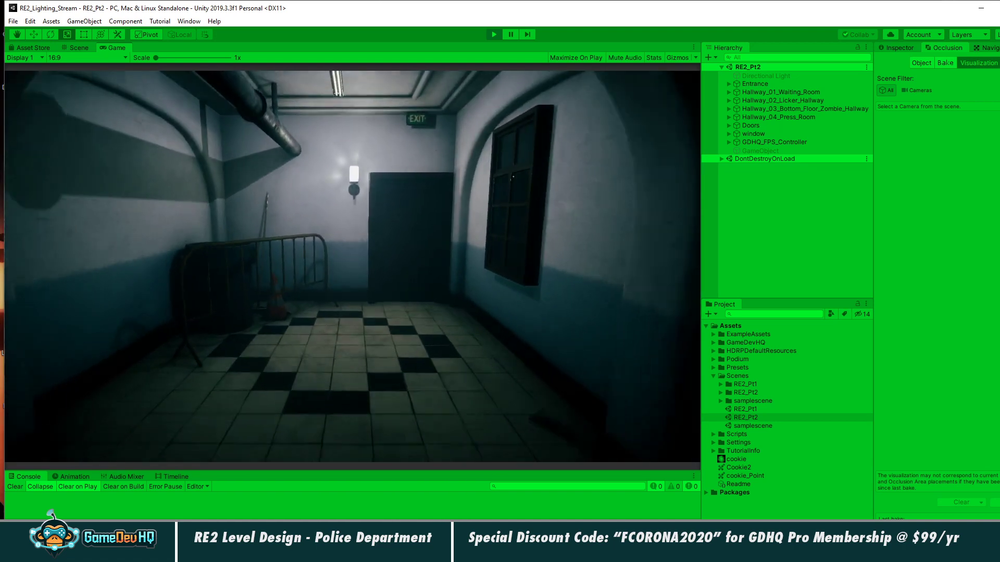
key("w")
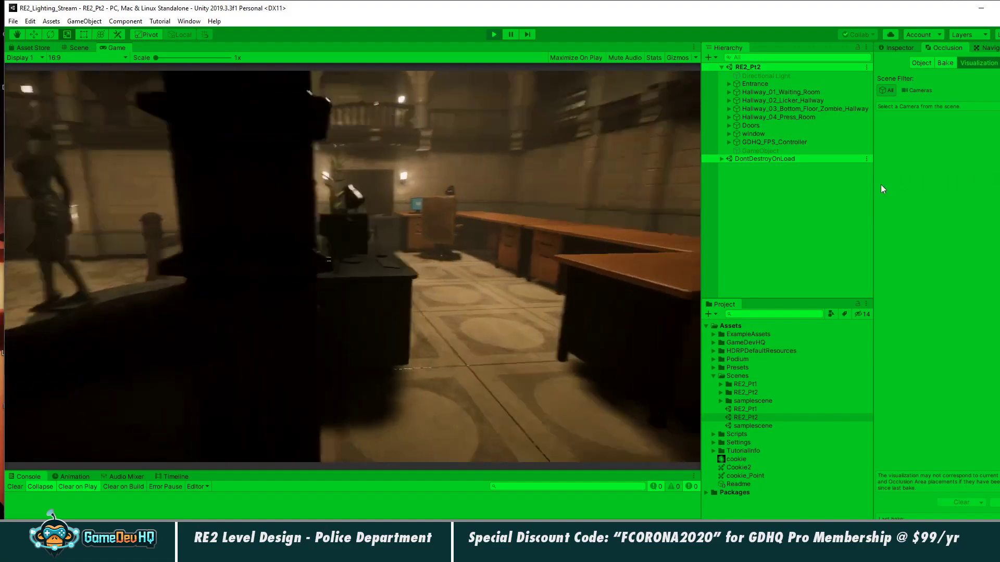
Walk around the main hall's reception area and inspect the lighting on the wooden desks, computer, desk lamp, office chair and filing cabinets.
key("w")
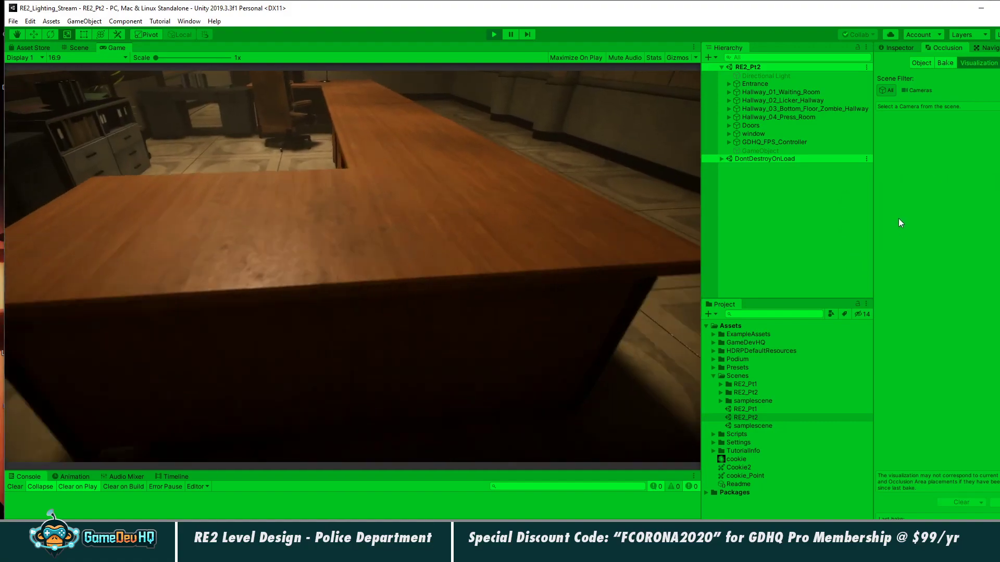
key("a")
key("w")
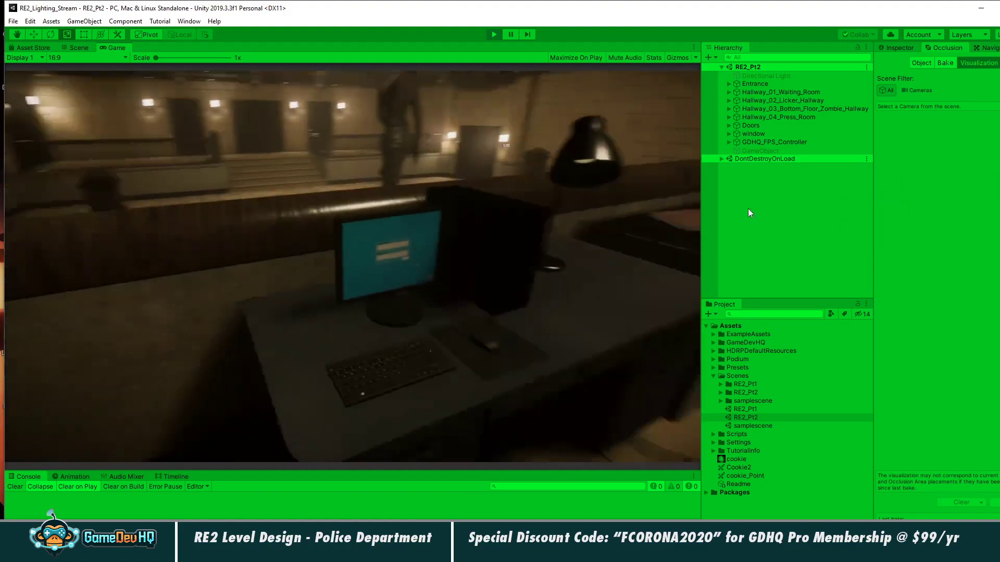
key("w")
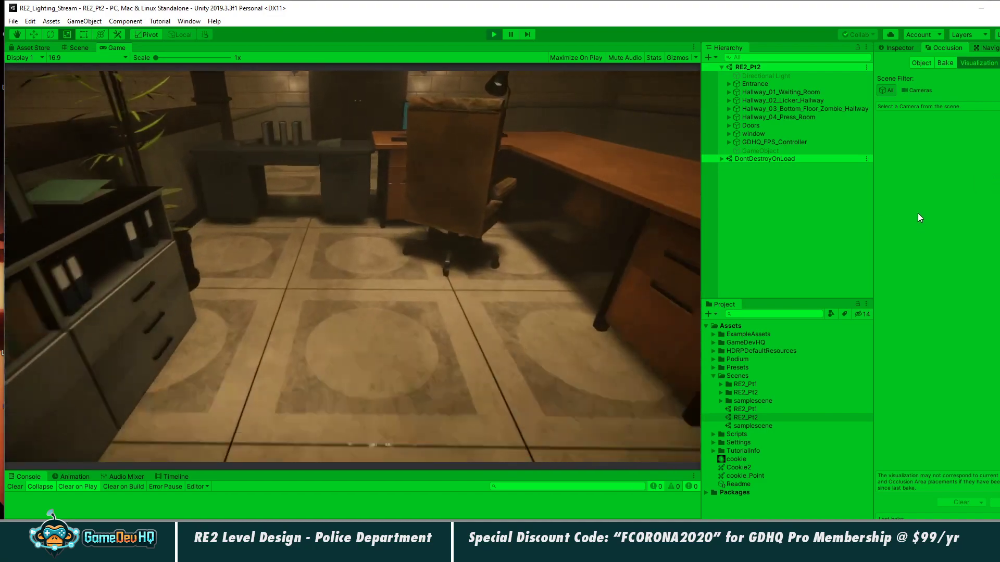
key("w")
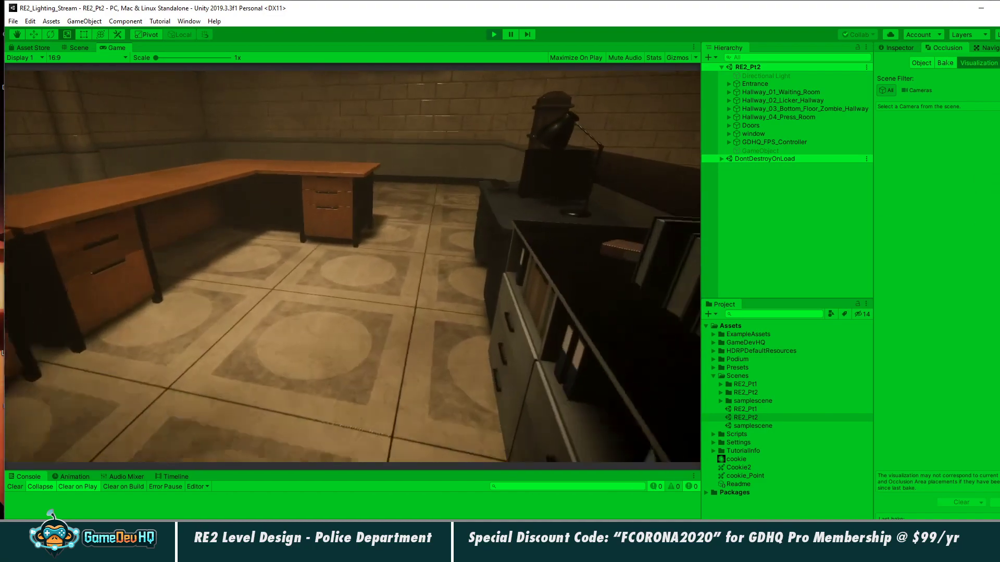
key("w")
key("w")
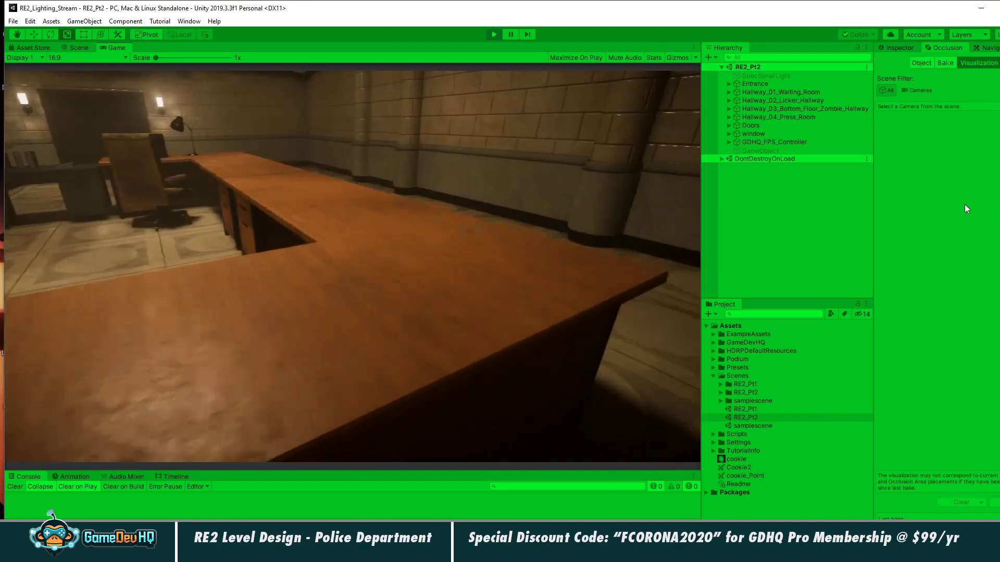
Survey the main hall's doors, wall lamps, tiled floor, balustrades and coffered ceiling, and exit play mode.
key("w")
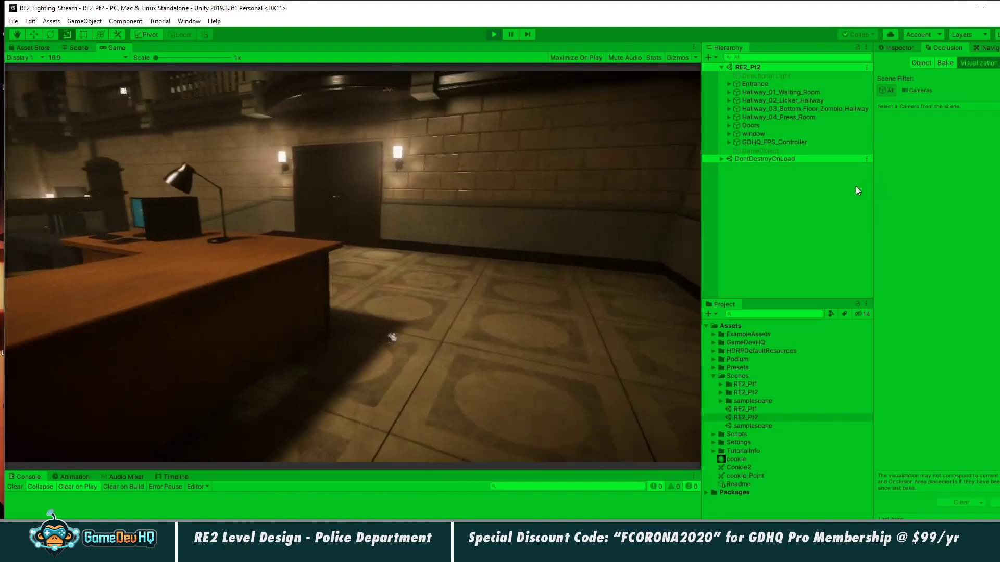
key("w")
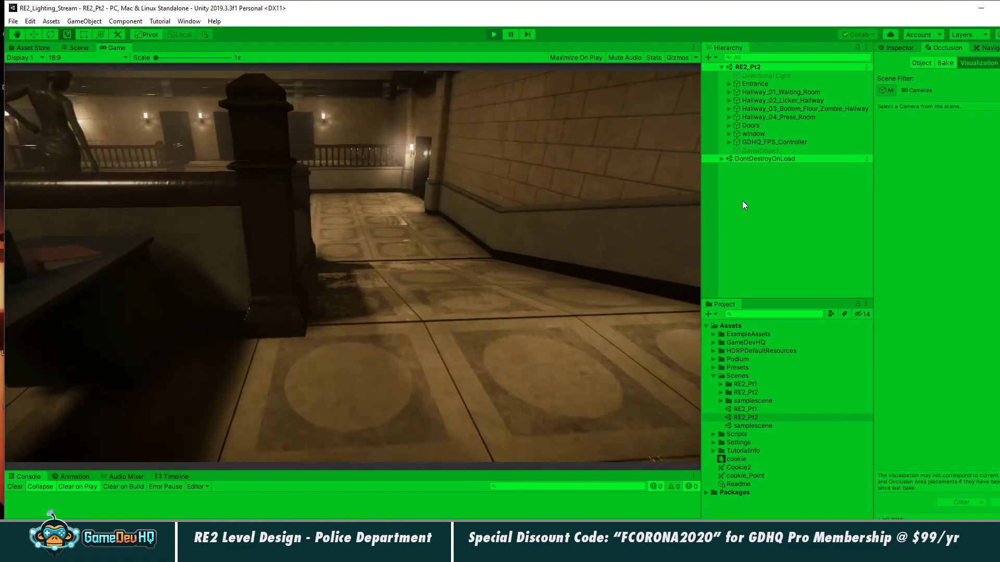
key("w")
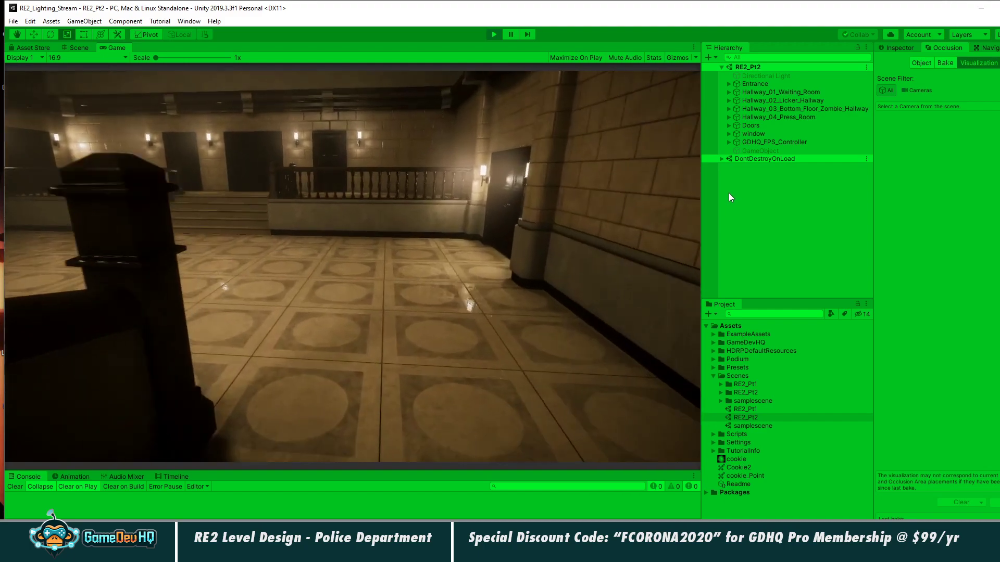
key("s")
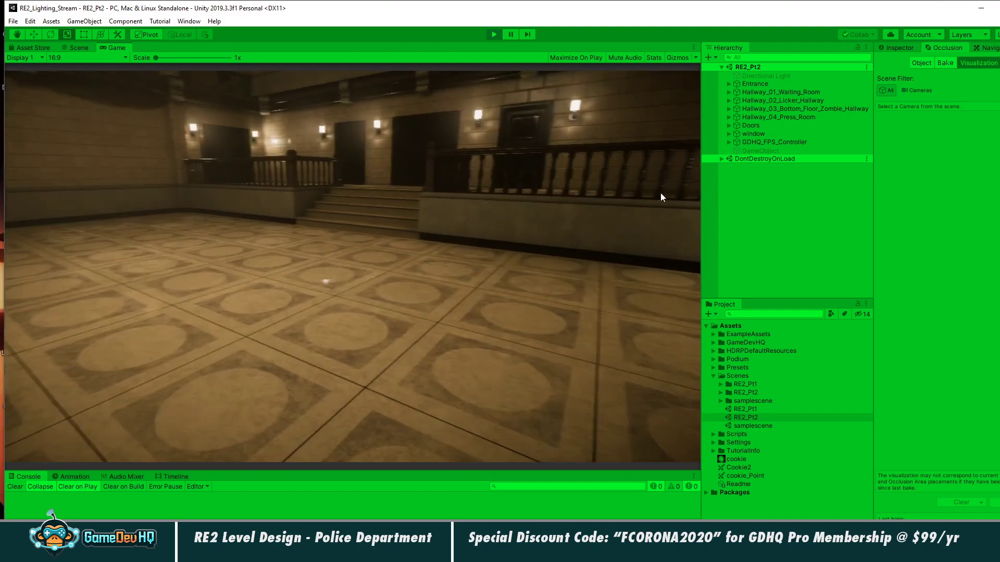
key("w")
key("w")
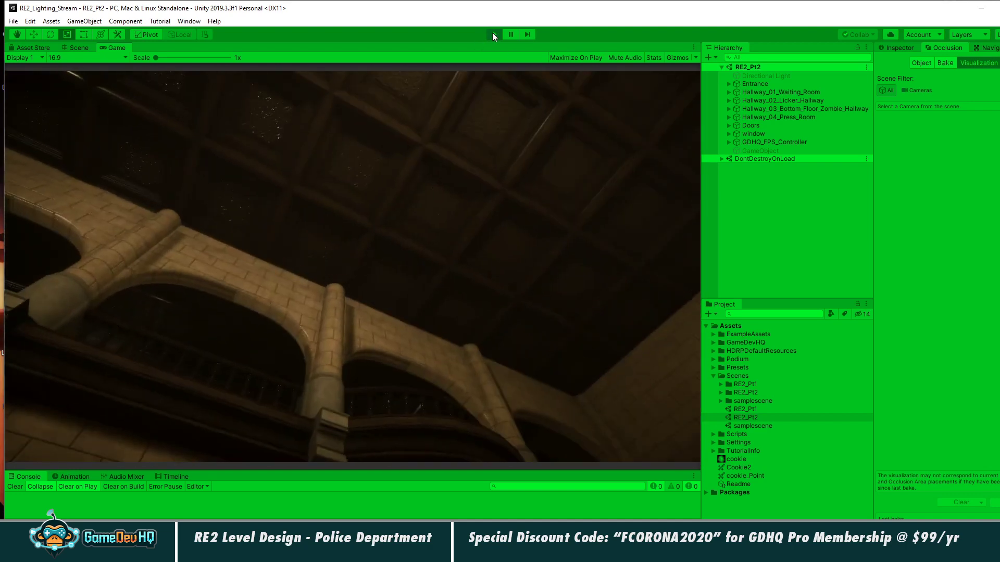
left_click(493, 34)
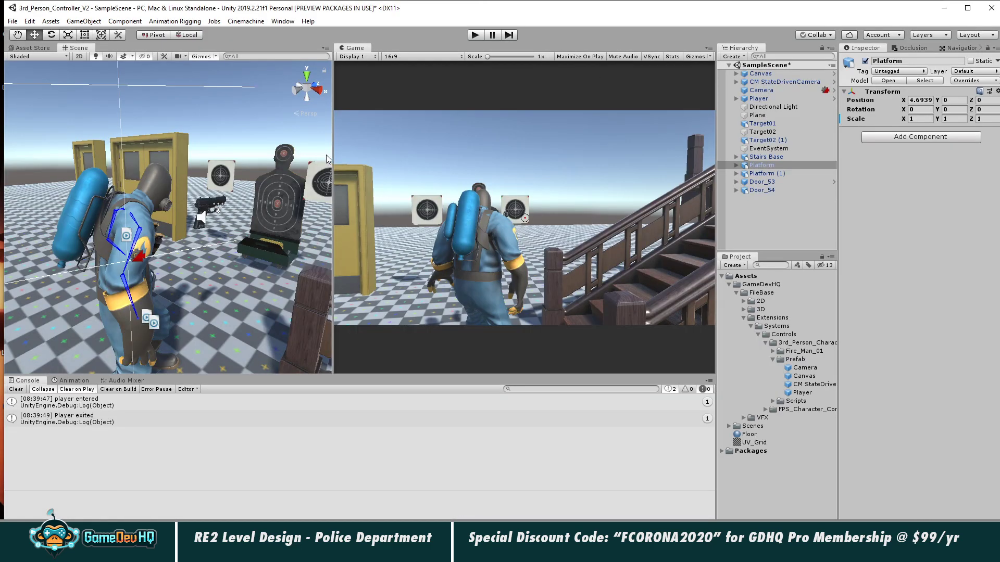
Enlarge the Game view in the 3rd_Person_Controller_V2 project, run SampleScene and walk the character around the doors, targets and stairs.
left_click_drag(332, 124, 207, 136)
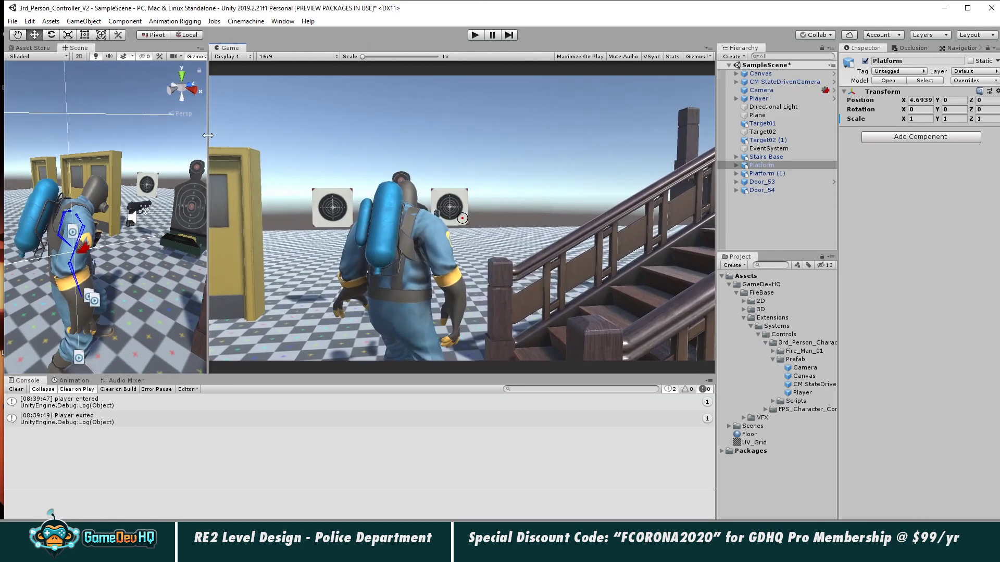
left_click(474, 35)
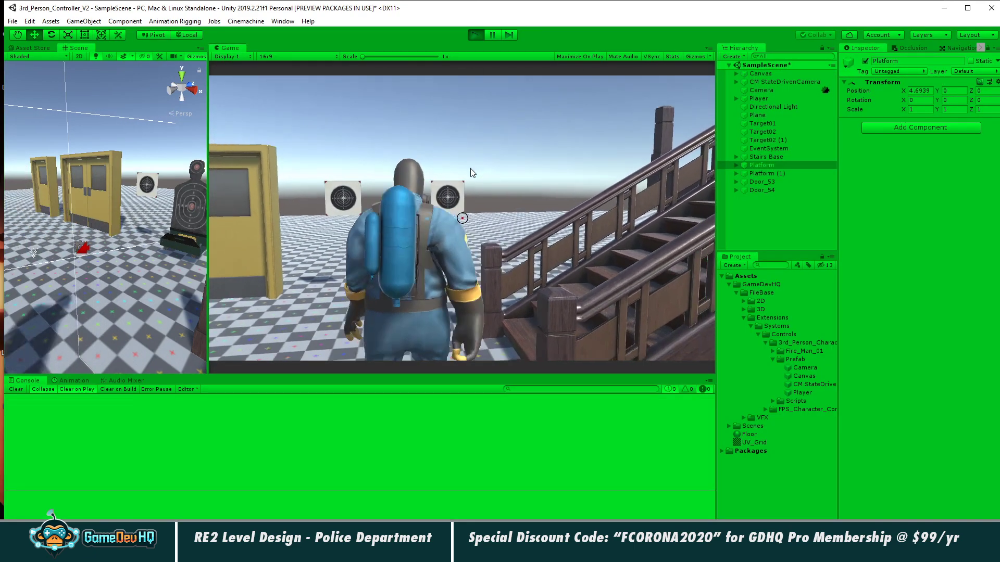
key("s")
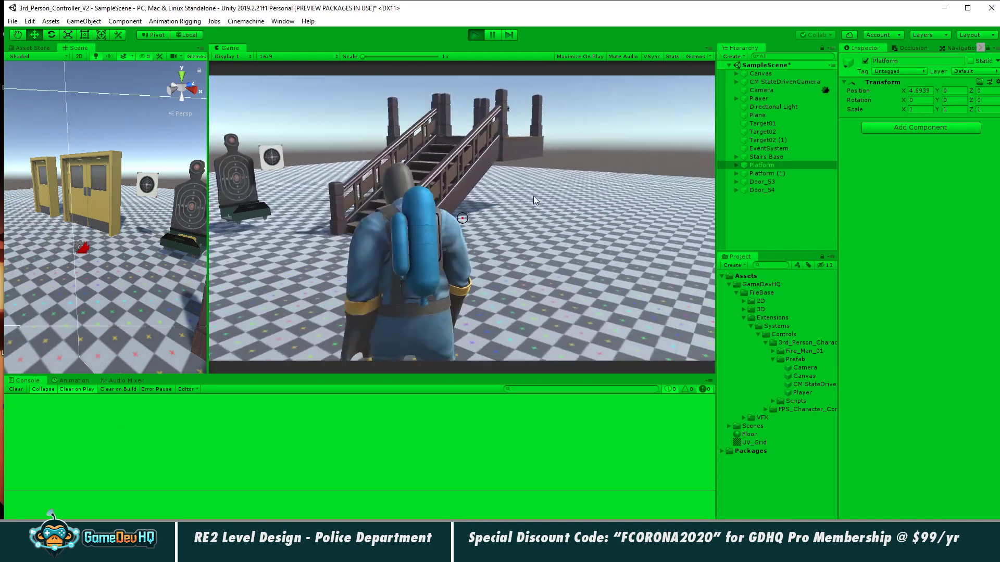
key("w")
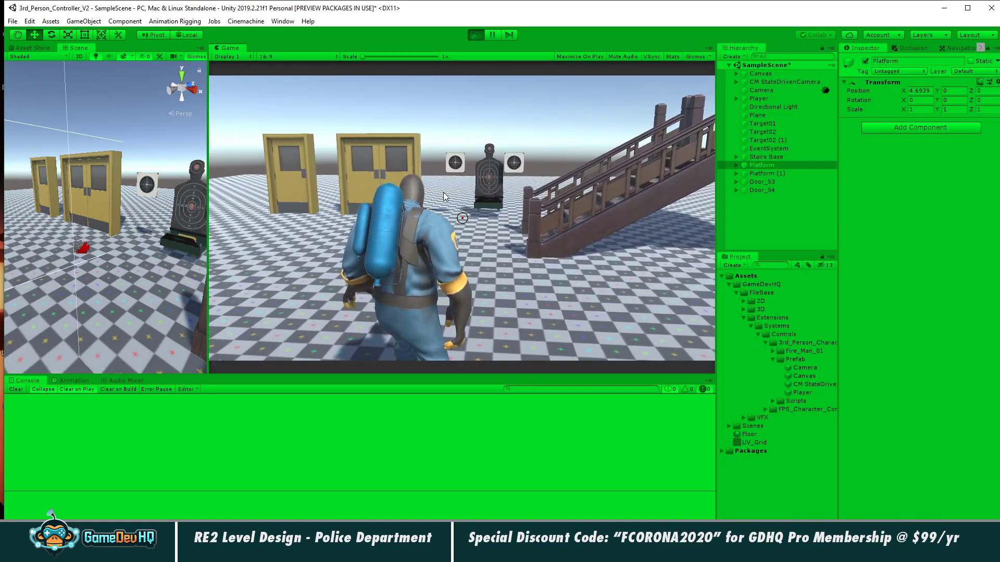
Aim the character's pistol and frame the Player in the Scene view to examine its aiming pose and rig from the side.
right_click_drag(444, 194, 108, 239)
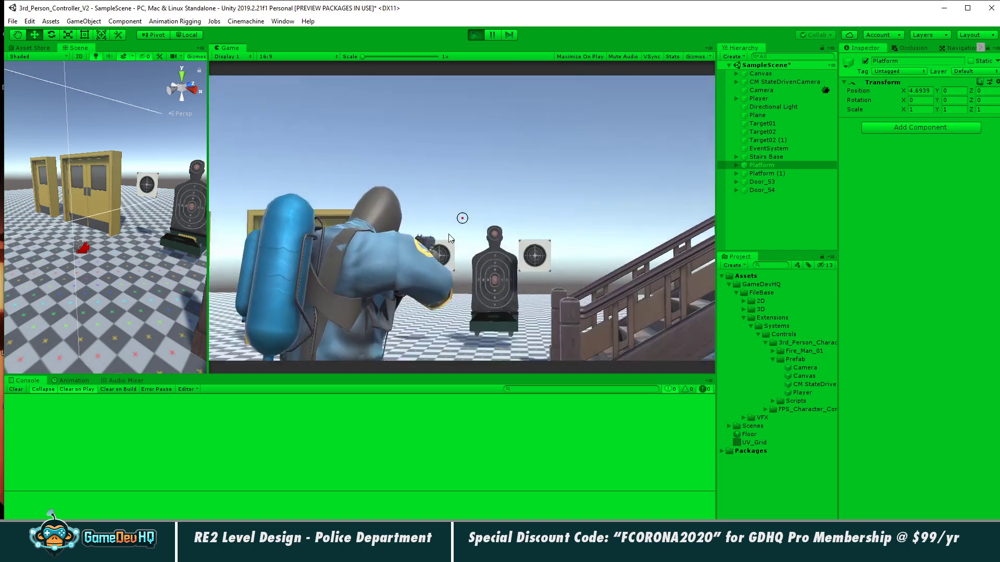
key("f")
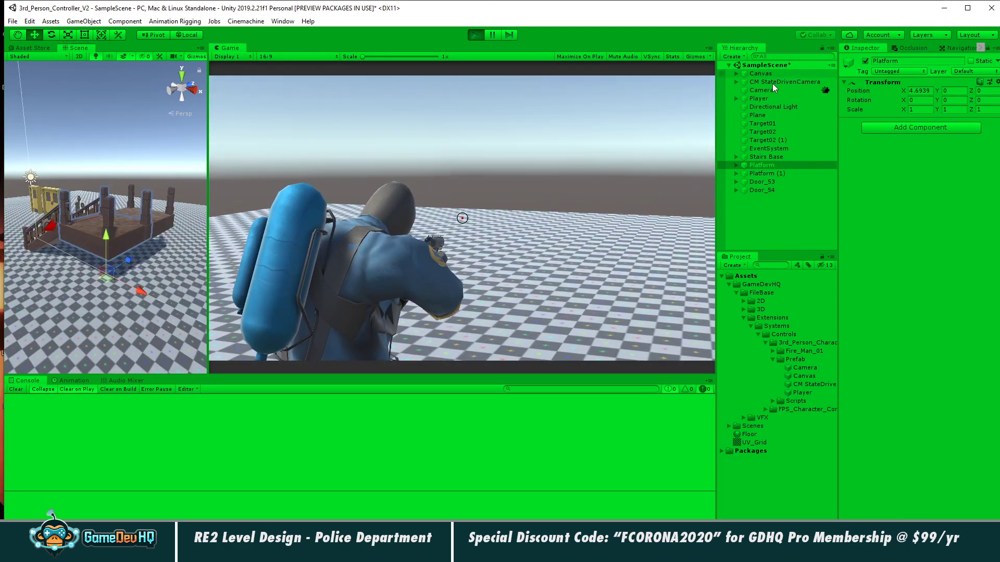
left_click(764, 97)
key("f")
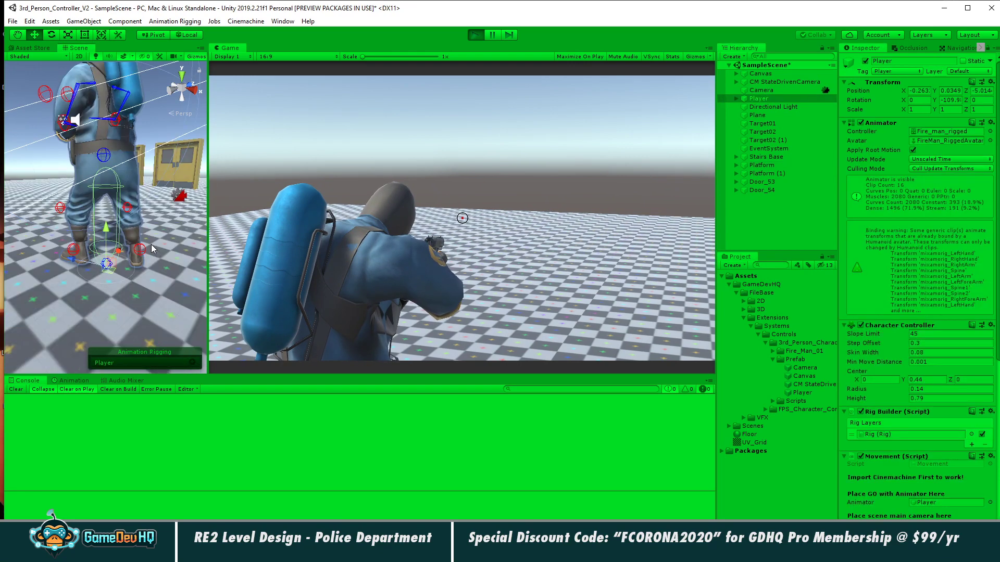
left_click_drag(151, 244, 93, 260, "alt")
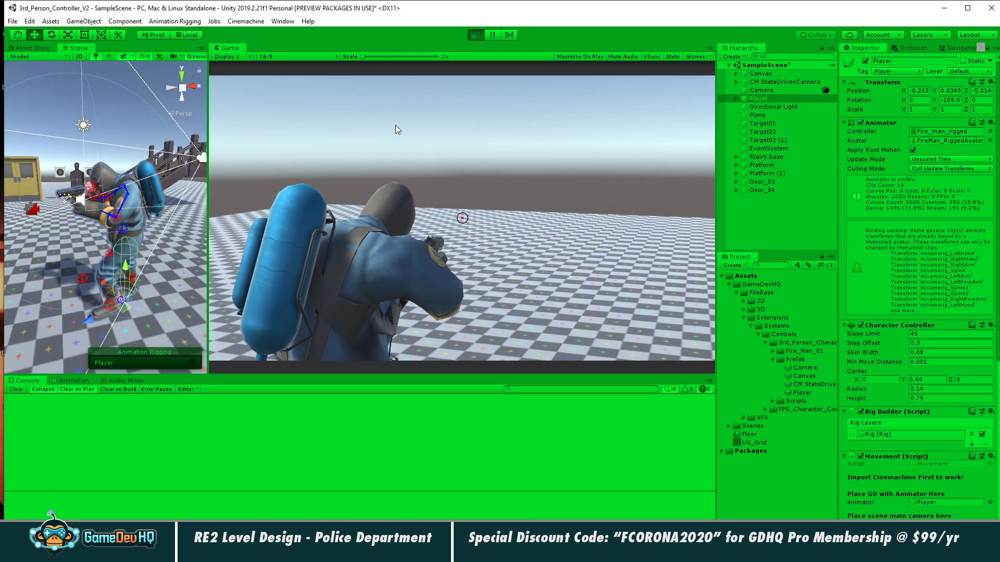
Test the shooting by firing the pistol, moving over to the shooting targets and firing several shots at them.
left_click(400, 160)
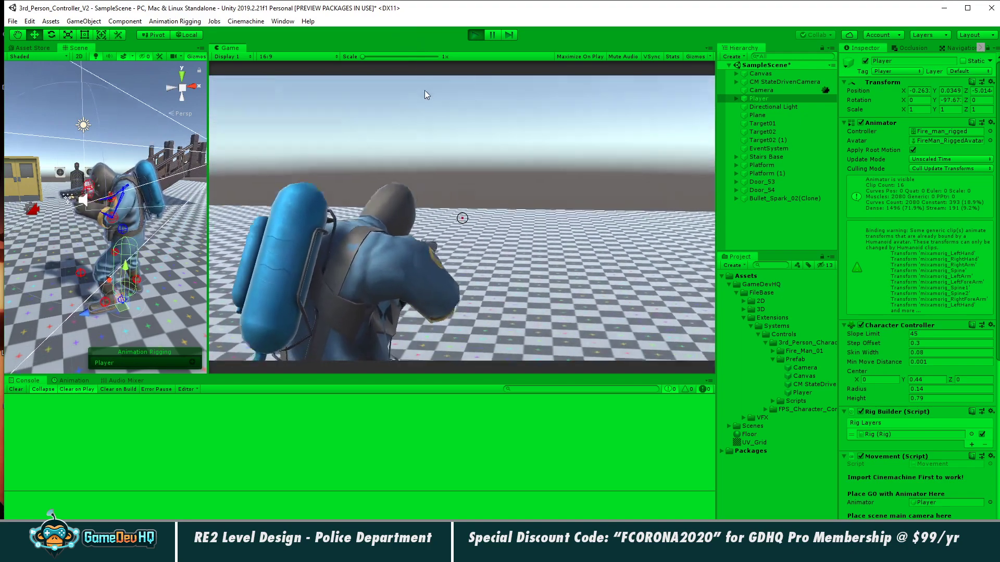
key("w")
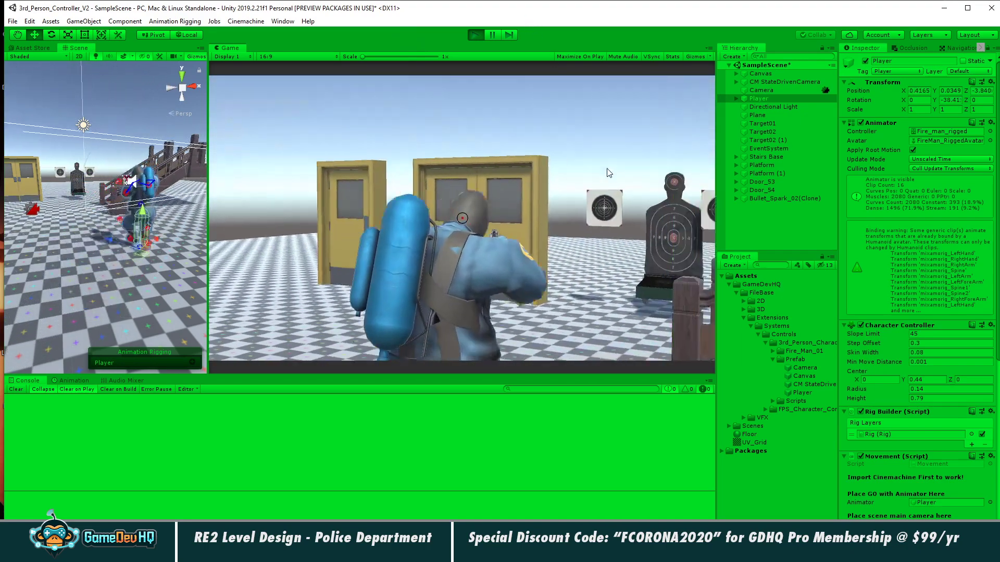
key("a")
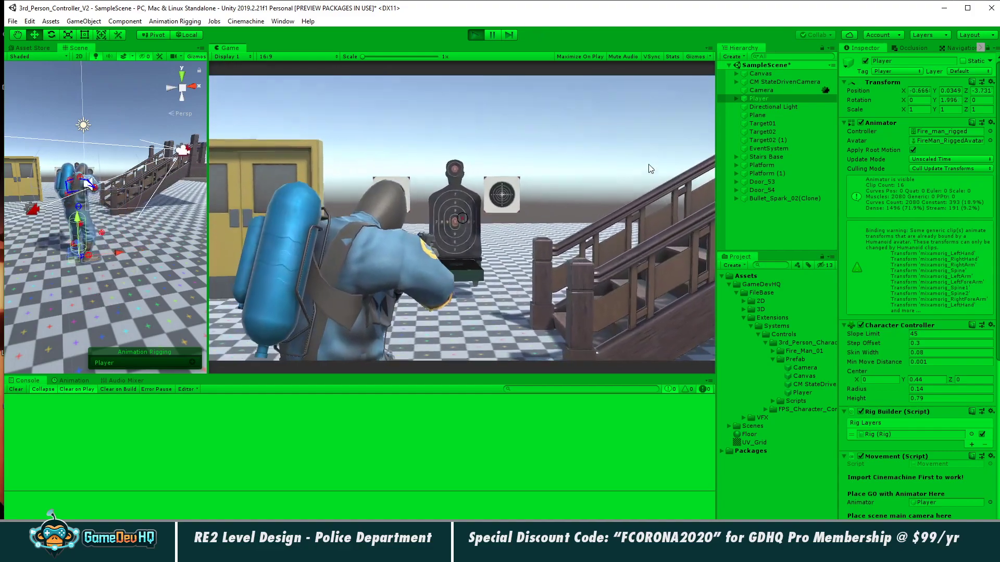
left_click(645, 166)
left_click(648, 176)
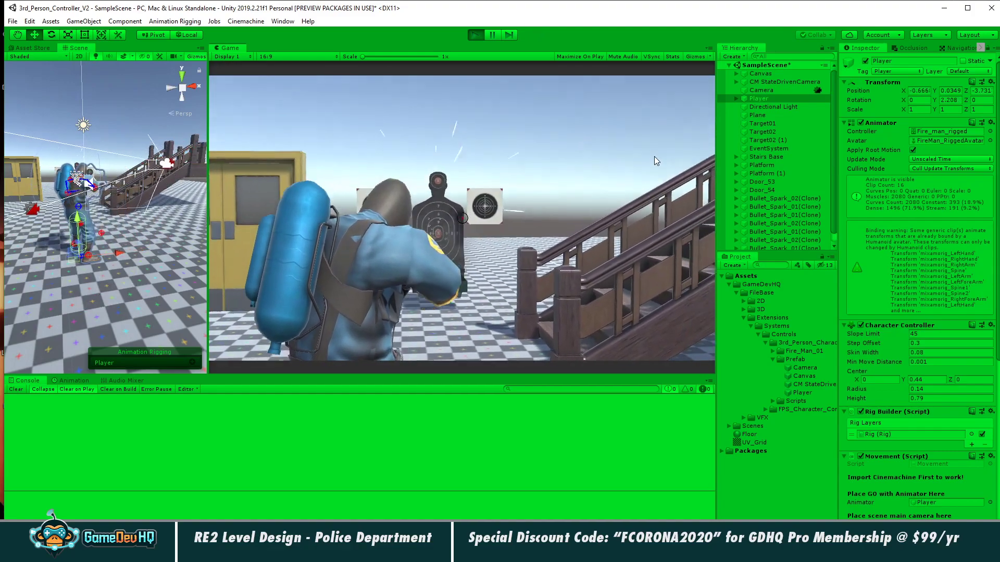
left_click(646, 162)
Walk the character through the single yellow door and circle around behind the doors to test movement and door opening.
key("a")
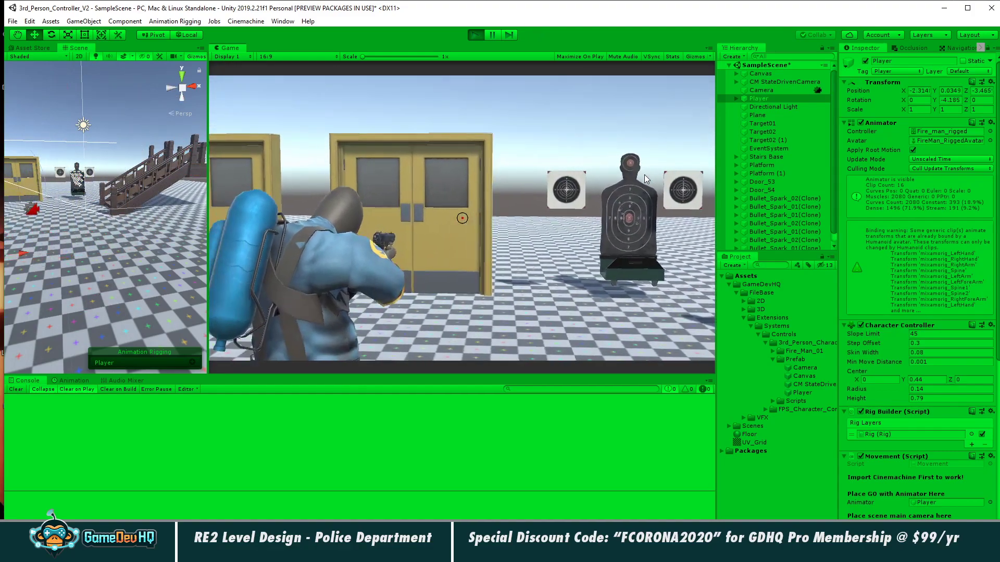
key("w")
key("w")
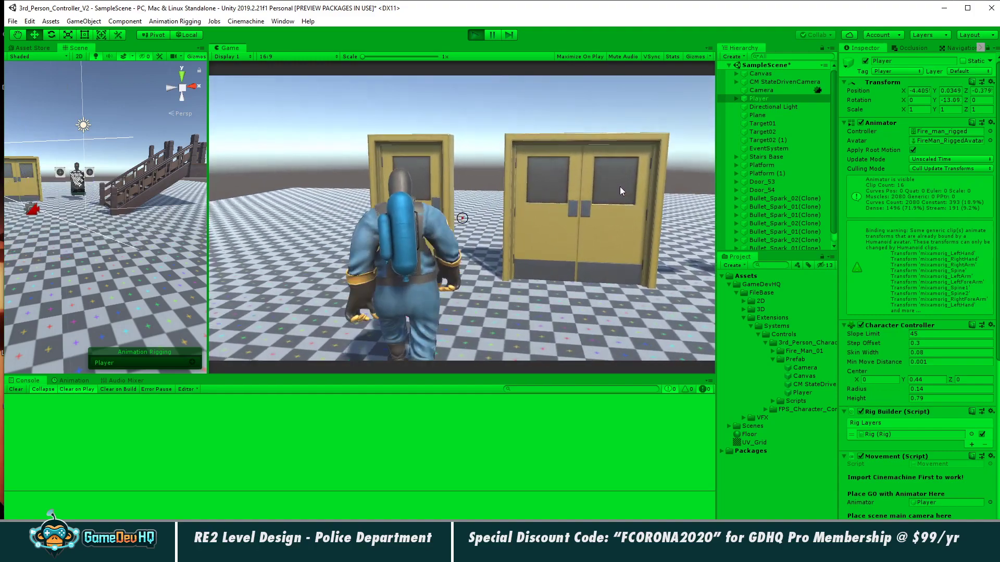
key("w")
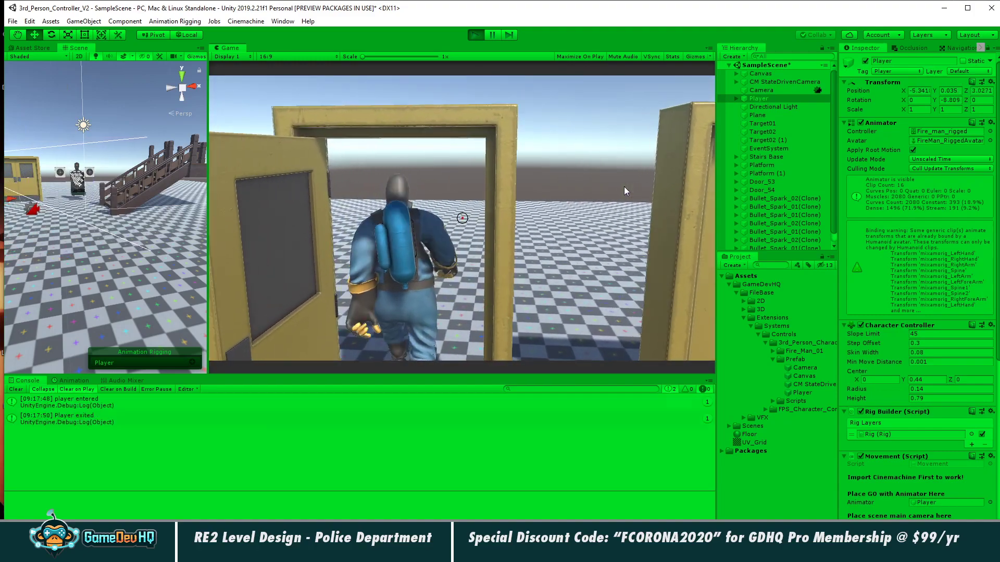
key("w")
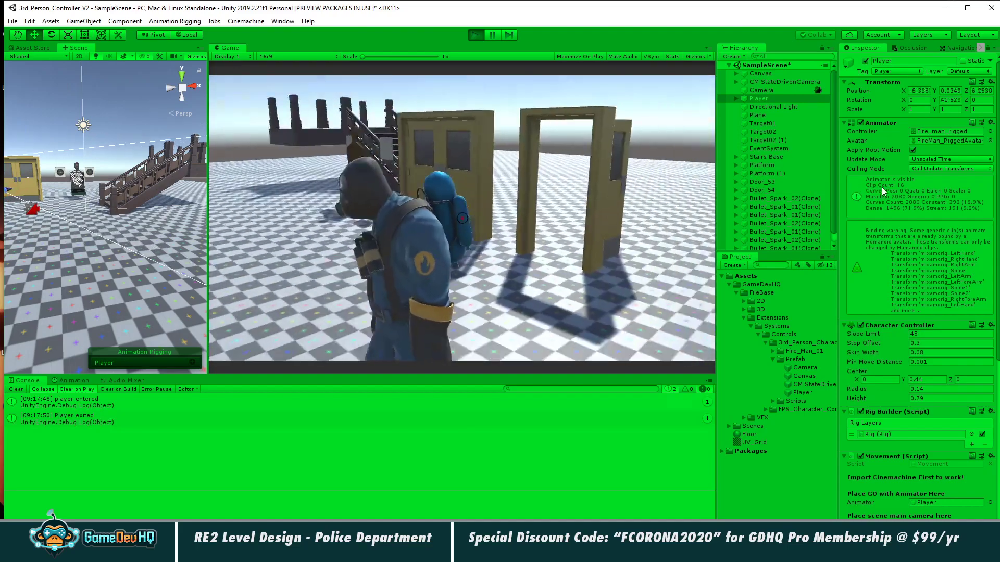
key("w")
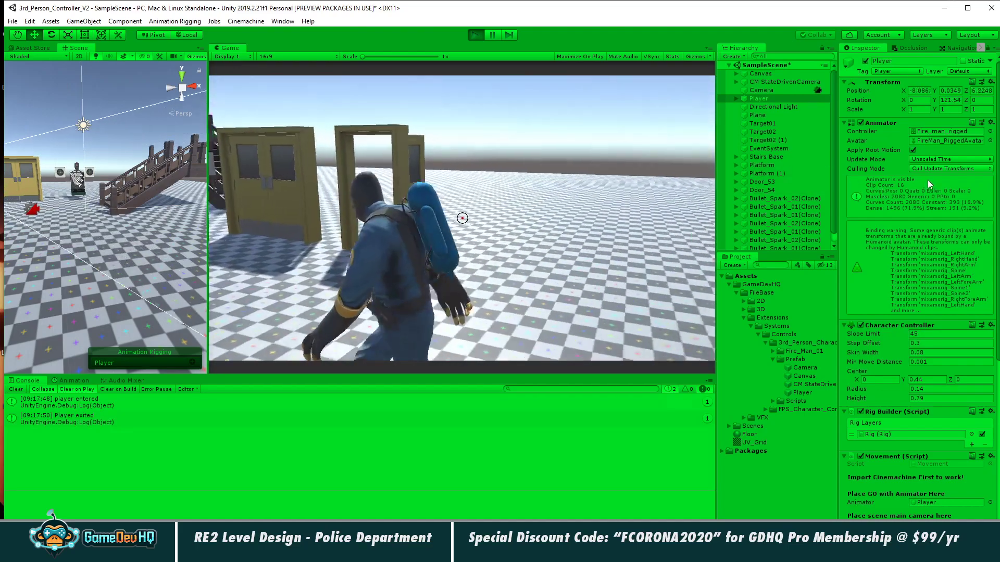
key("w")
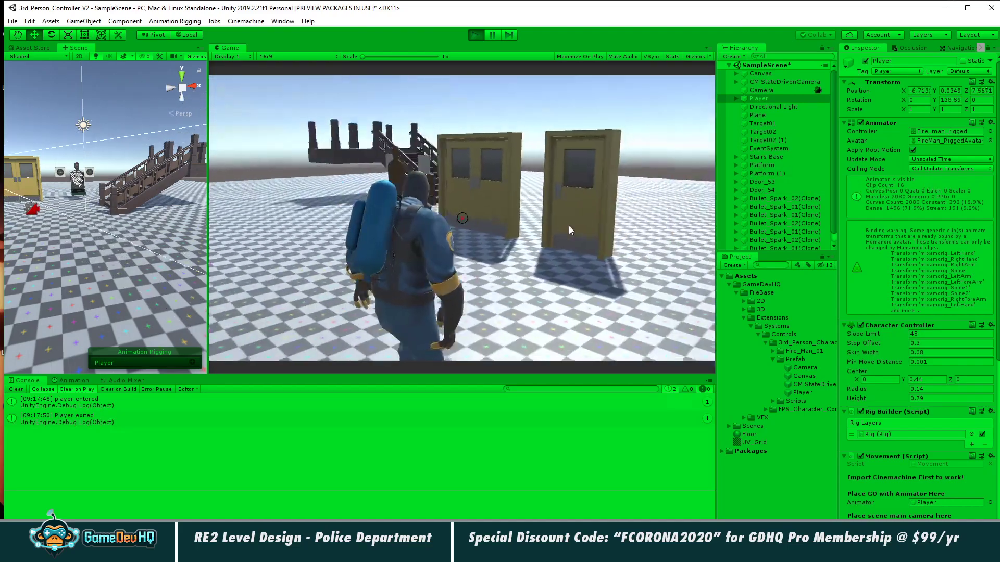
Walk the character from behind the yellow doors around their side to the open floor in front of them.
key("w")
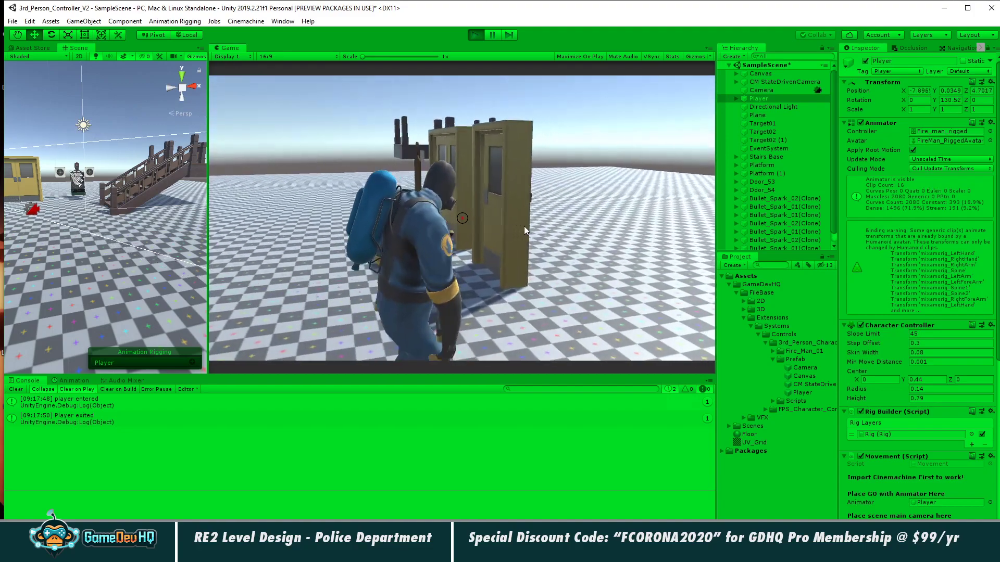
key("w")
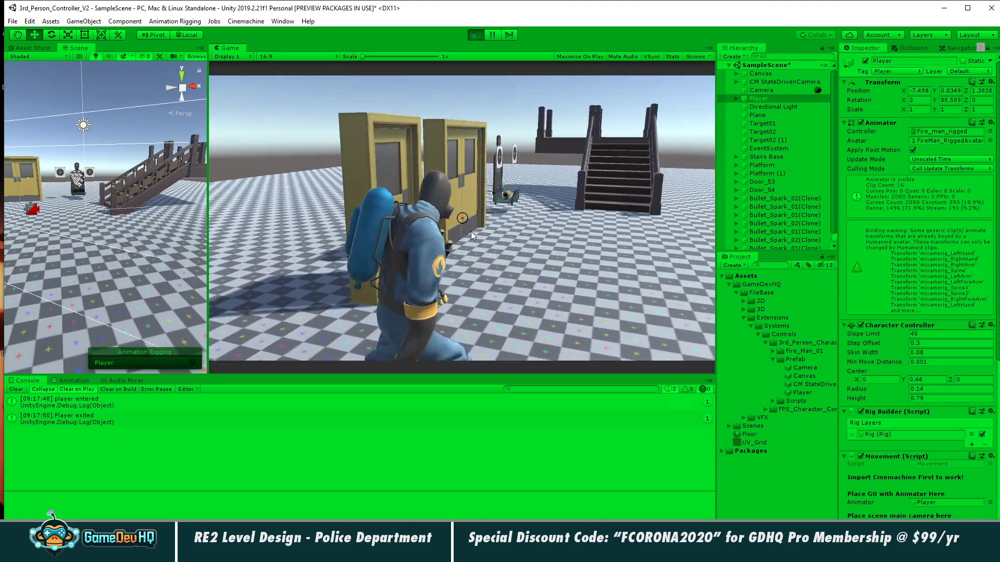
key("w")
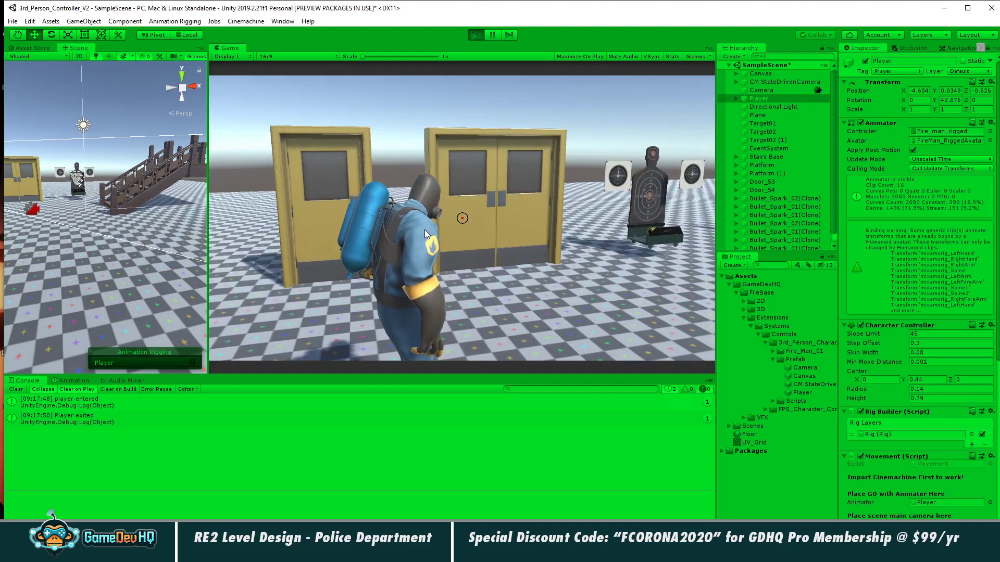
key("w")
key("w")
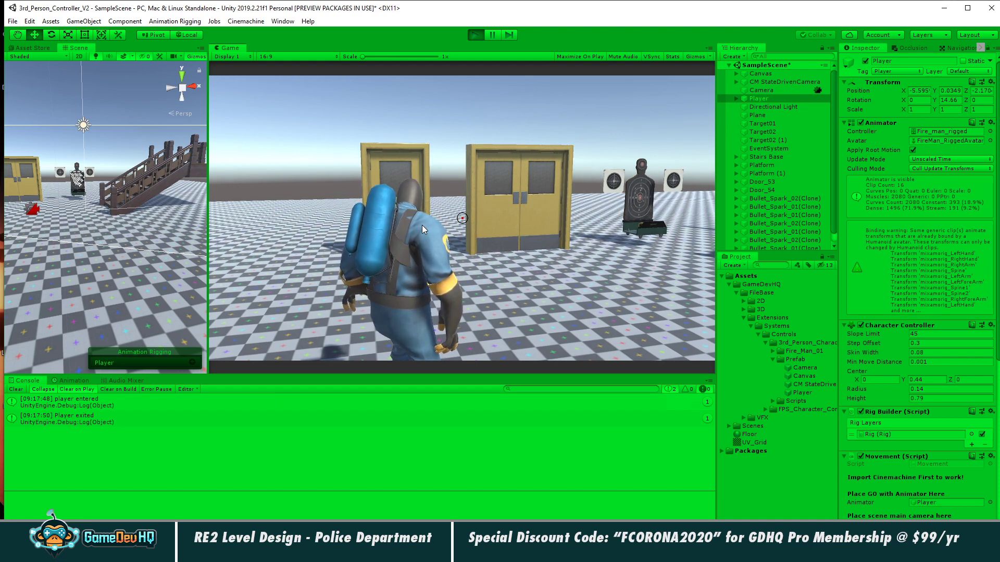
Sidestep the character across the front of the doors to face the shooting targets, aiming the pistol briefly along the way.
key("d")
key("s")
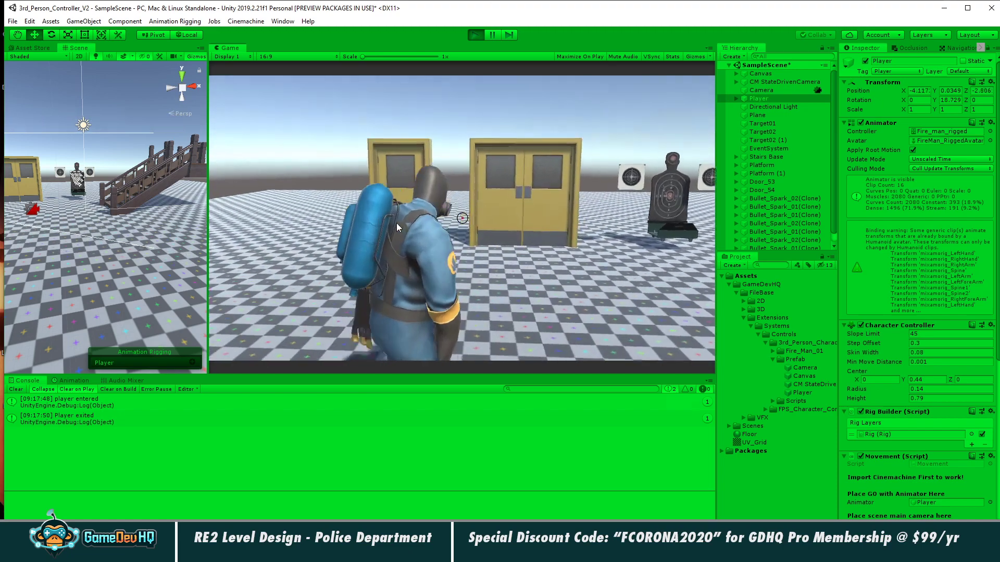
right_click_drag(405, 222, 444, 220)
key("d")
key("w")
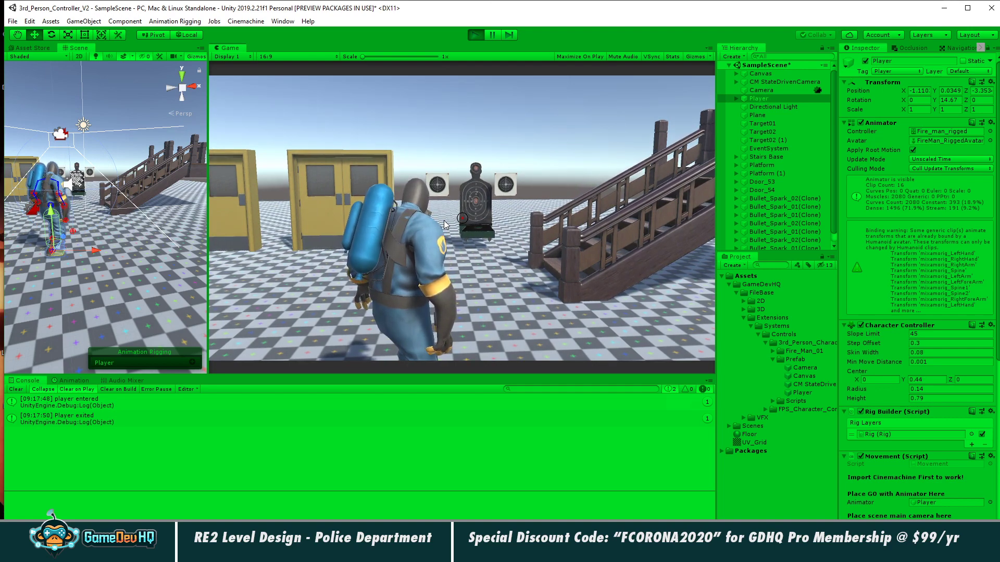
Raise and lower the pistol repeatedly while facing the targets to test the switch between follow and aim cameras.
right_click(444, 221)
right_click(444, 221)
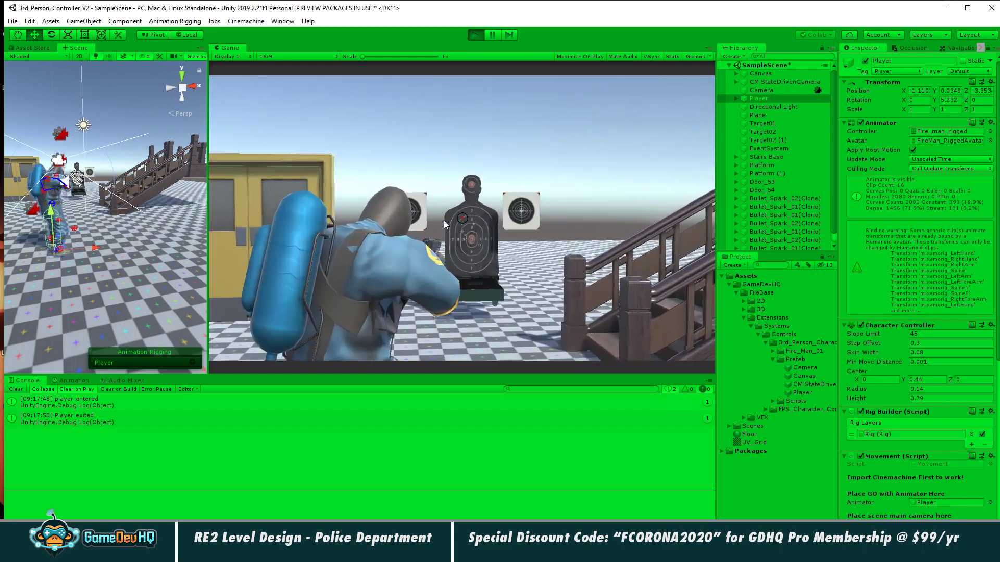
right_click(445, 221)
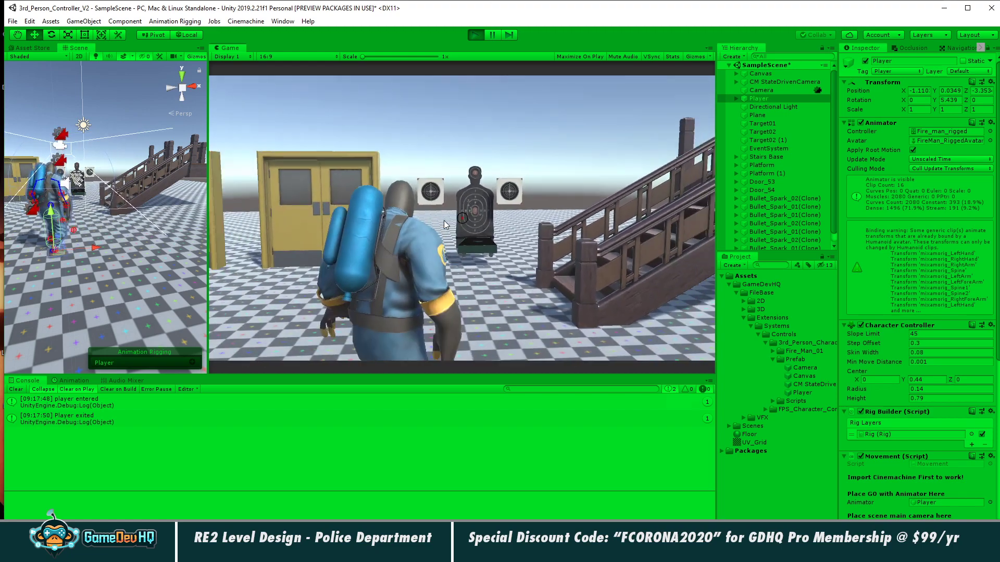
right_click(444, 221)
right_click(444, 221)
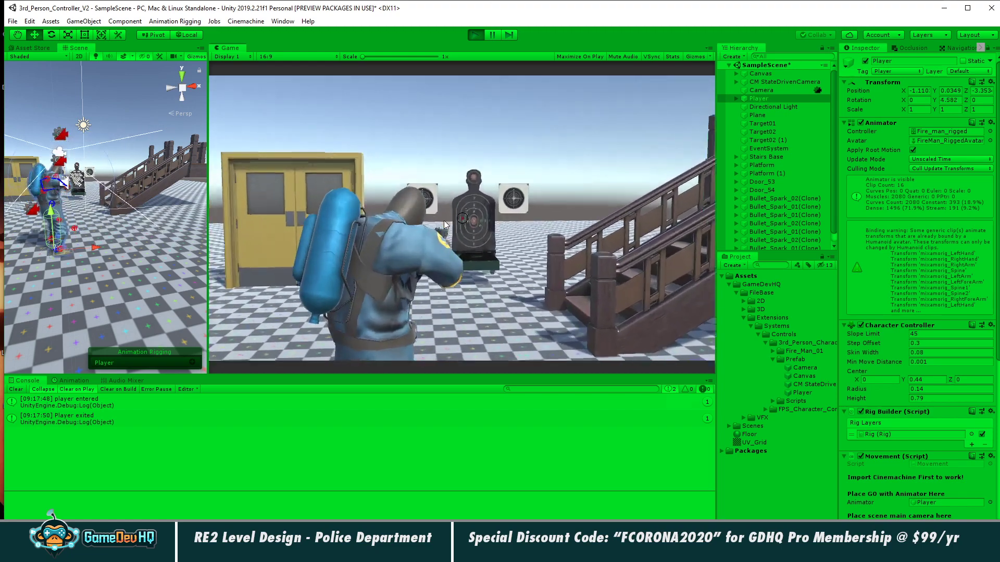
right_click(444, 220)
Back the character away from the targets and strafe left and right to test sideways movement.
key("s")
key("a")
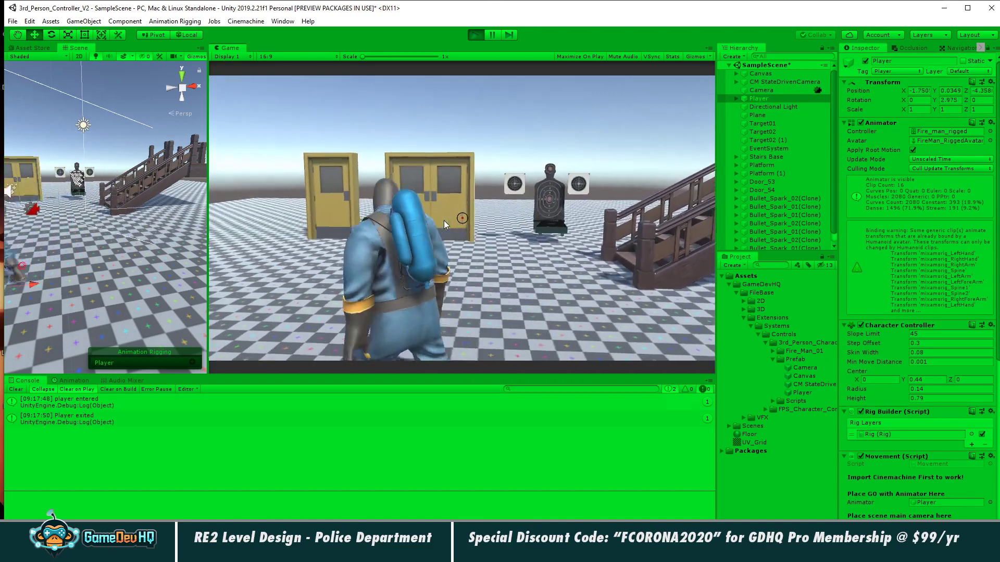
key("d")
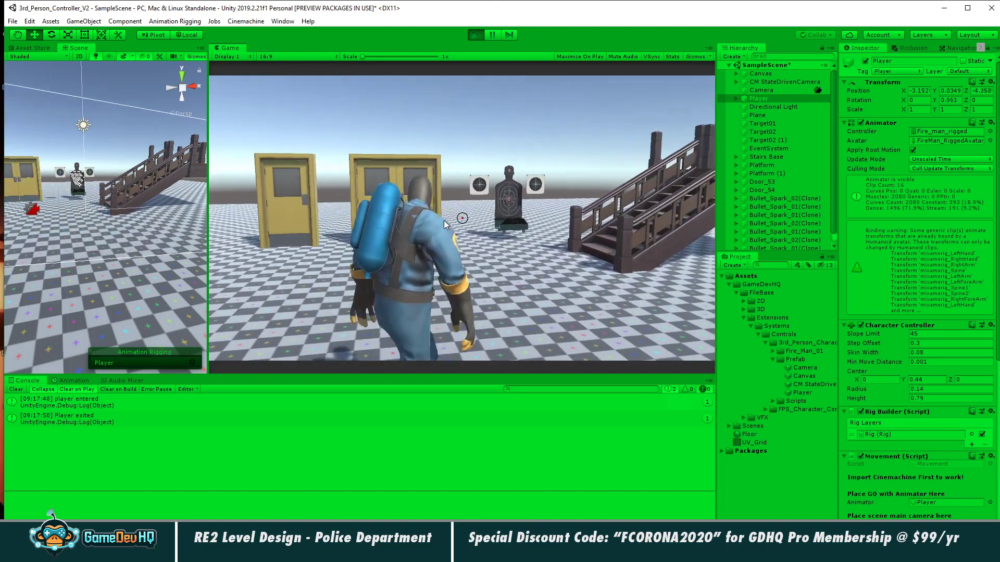
key("d")
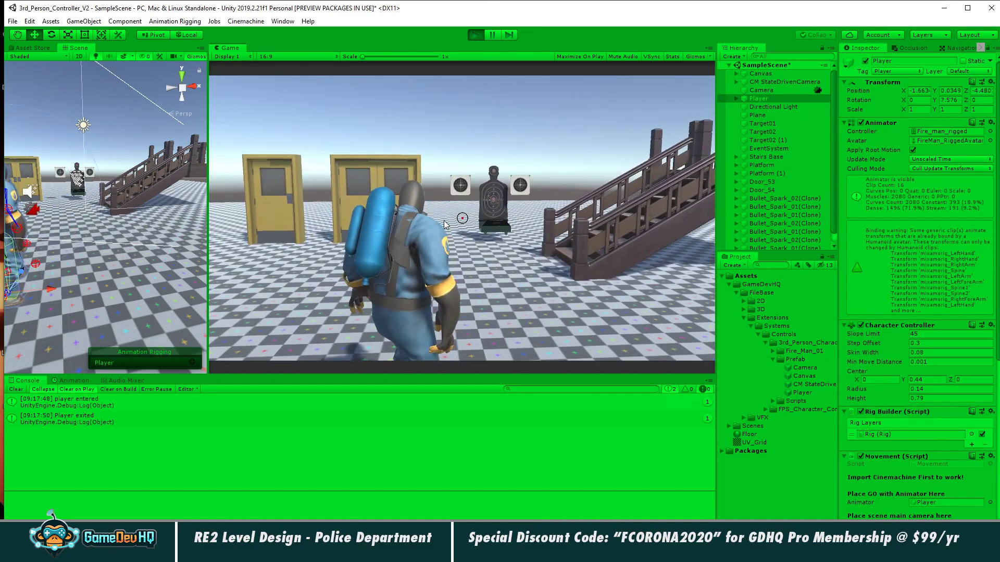
Aim toward the targets from farther back several times, lowering the pistol in between, to check the aiming animation.
right_click_drag(447, 198, 445, 210)
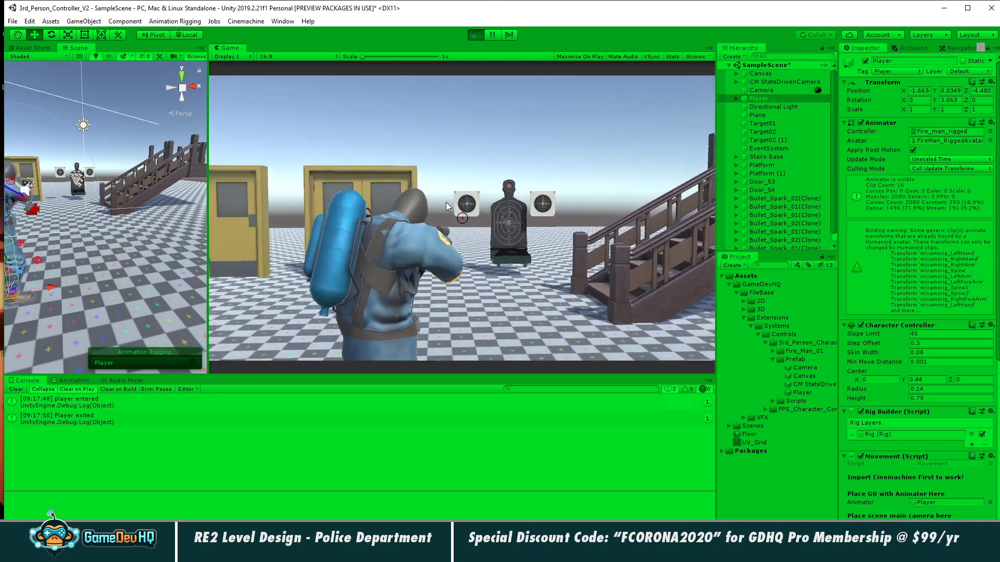
right_click(444, 210)
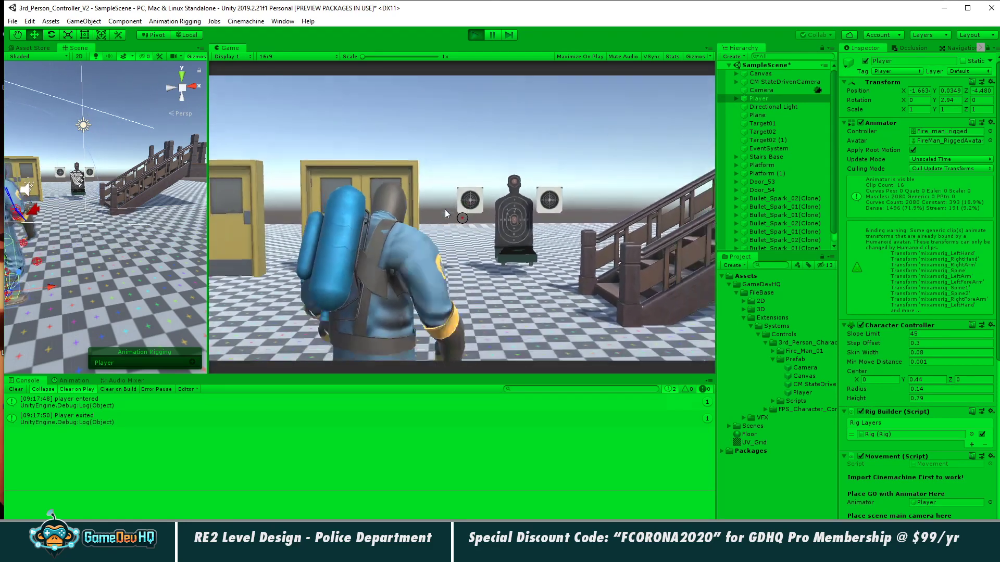
right_click(445, 210)
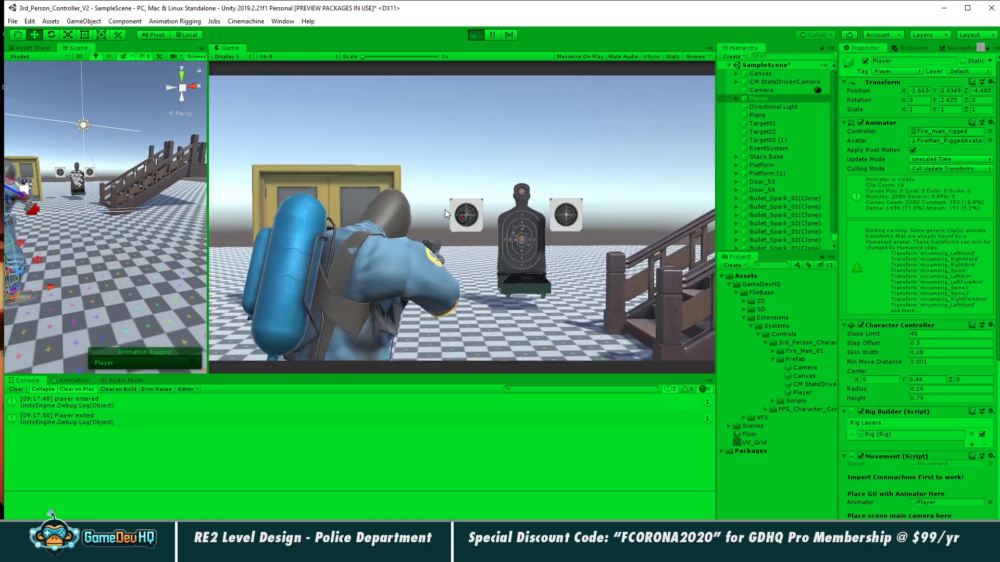
key("d")
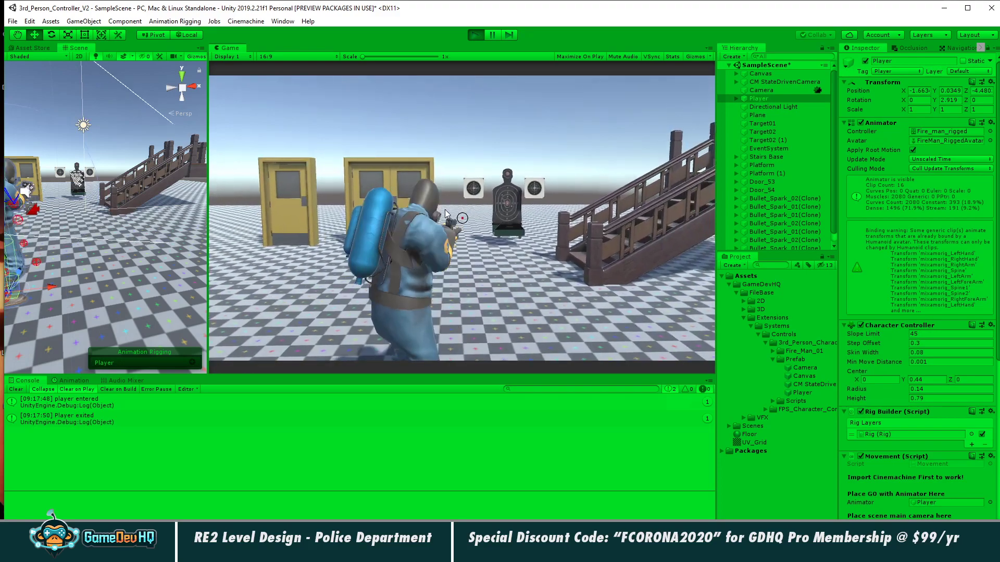
right_click_drag(444, 210, 461, 212)
Walk the character toward the yellow doors, then aim briefly and sidestep back toward the targets.
key("a")
key("w")
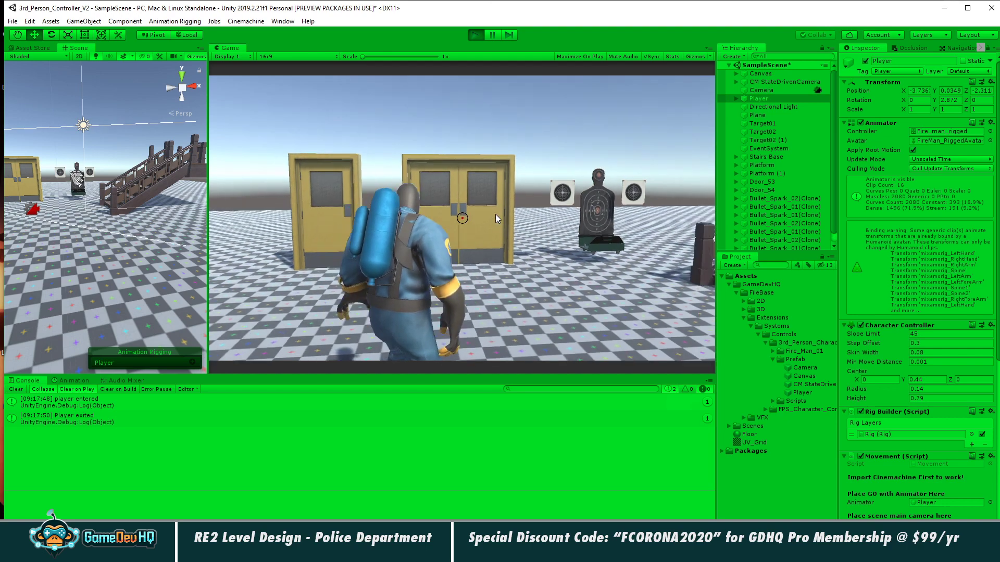
right_click(508, 216)
key("d")
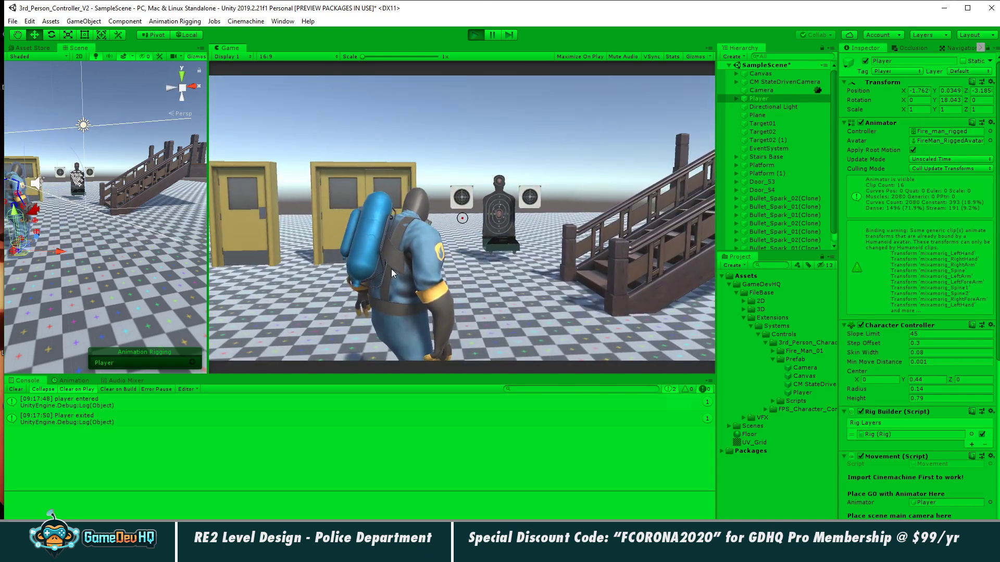
Aim and fire the pistol toward the left round target, then walk the character up to the targets.
right_click_drag(392, 269, 385, 276)
left_click(387, 267)
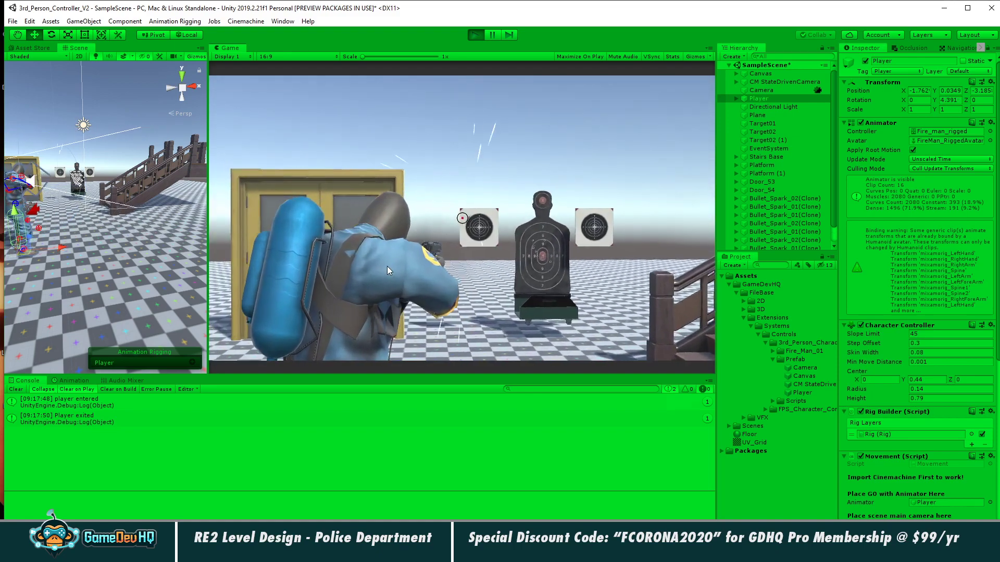
key("w")
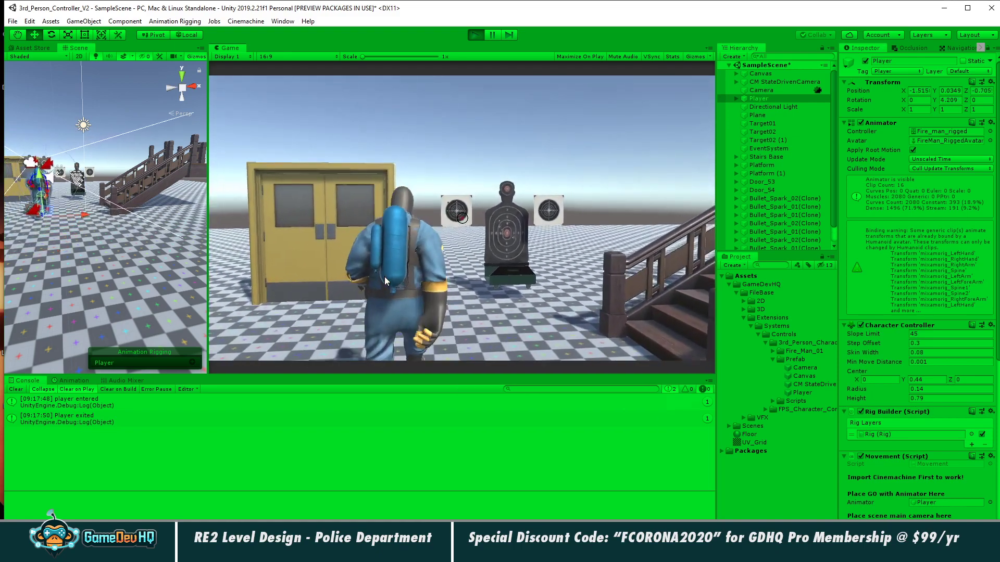
key("w")
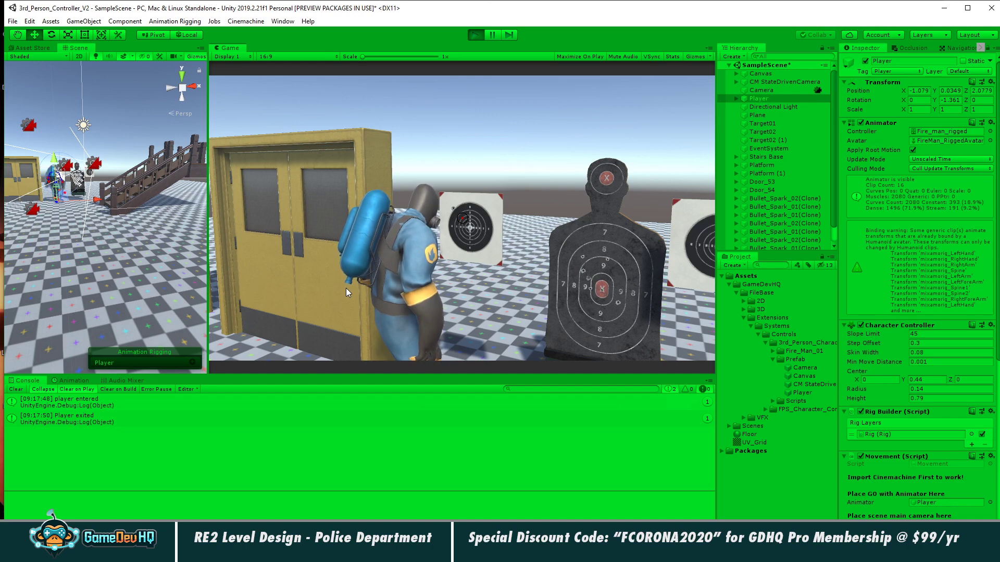
Back the character away from the targets, shift it left and right, and aim briefly near the stairs.
key("s")
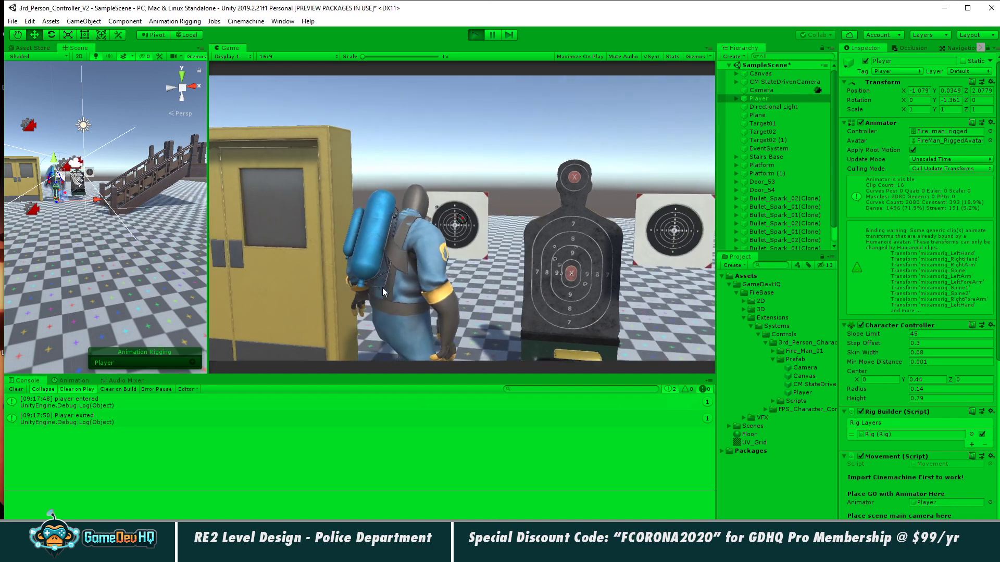
key("s")
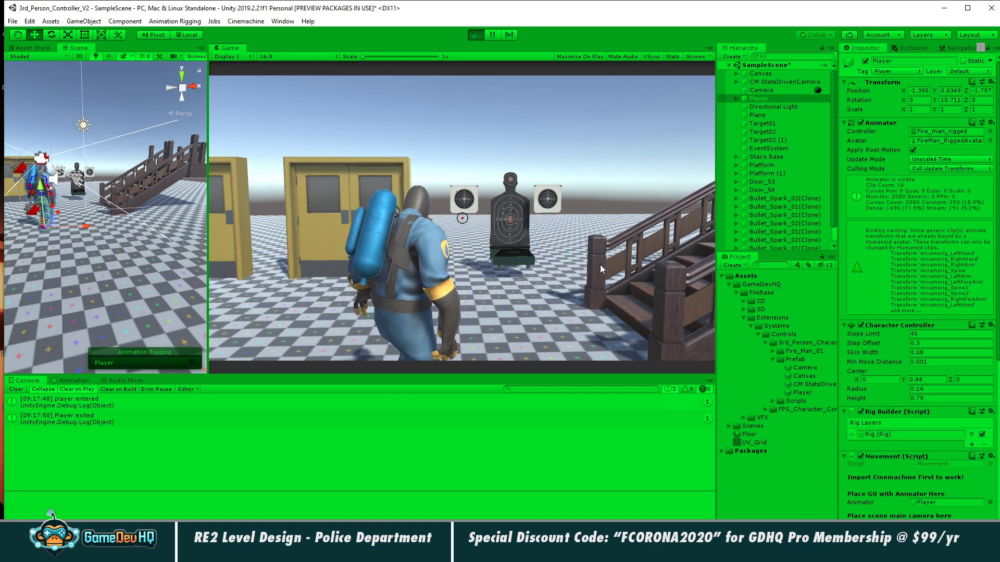
key("s")
key("a")
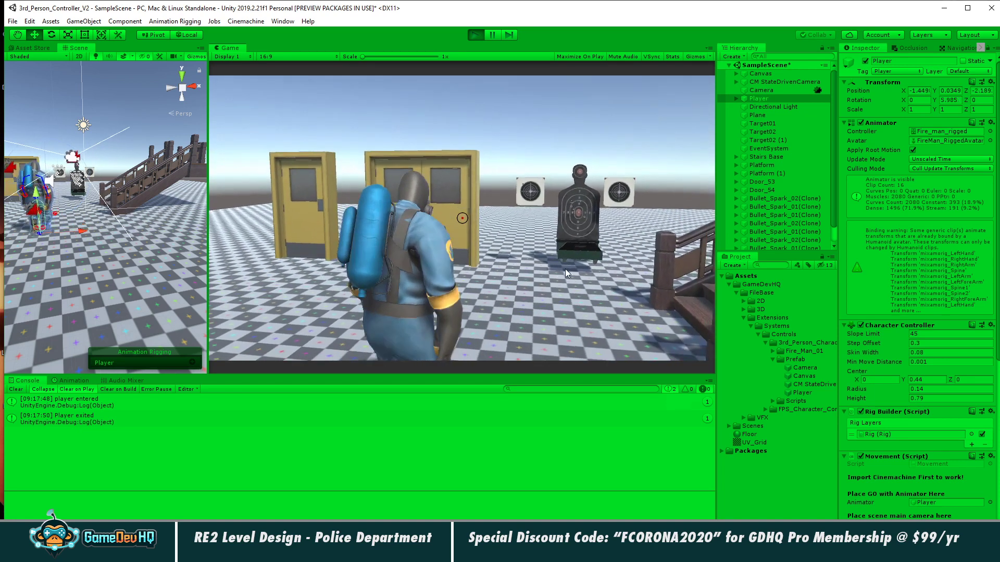
key("d")
right_click(581, 264)
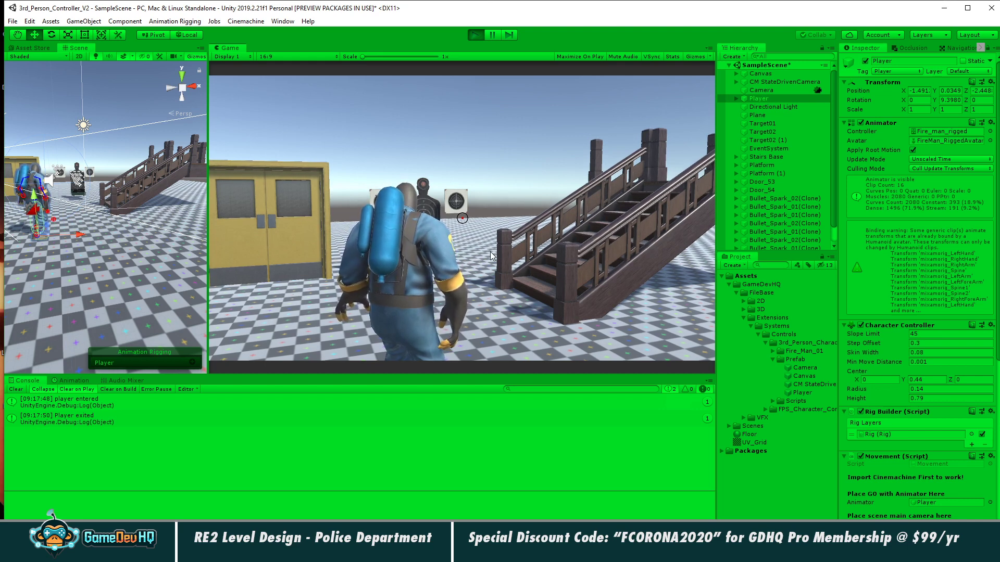
Retreat diagonally to view the doors, targets and stairs together, then test aiming and walk forward.
key("s")
key("a")
right_click_drag(485, 246, 489, 277)
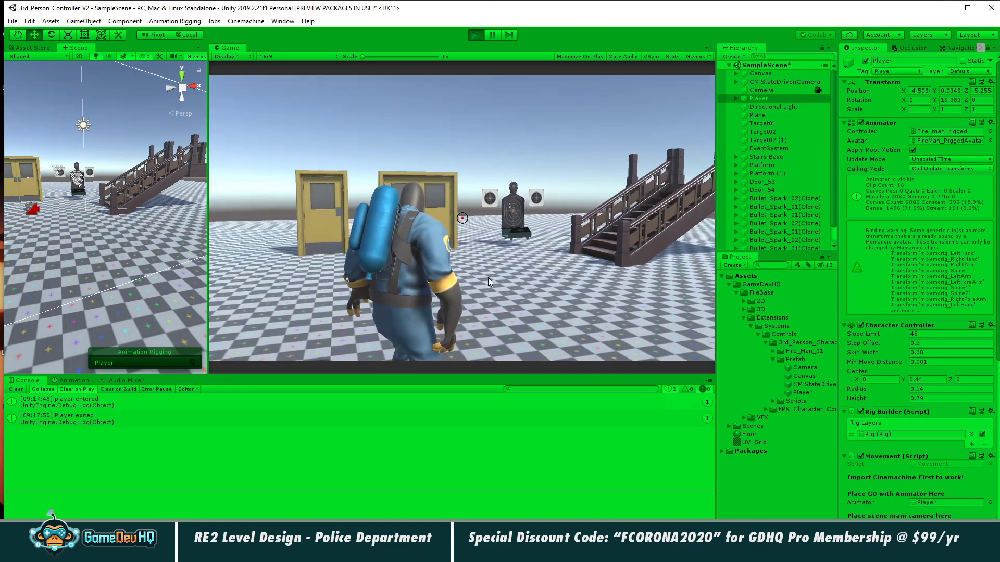
right_click_drag(488, 277, 458, 262)
key("w")
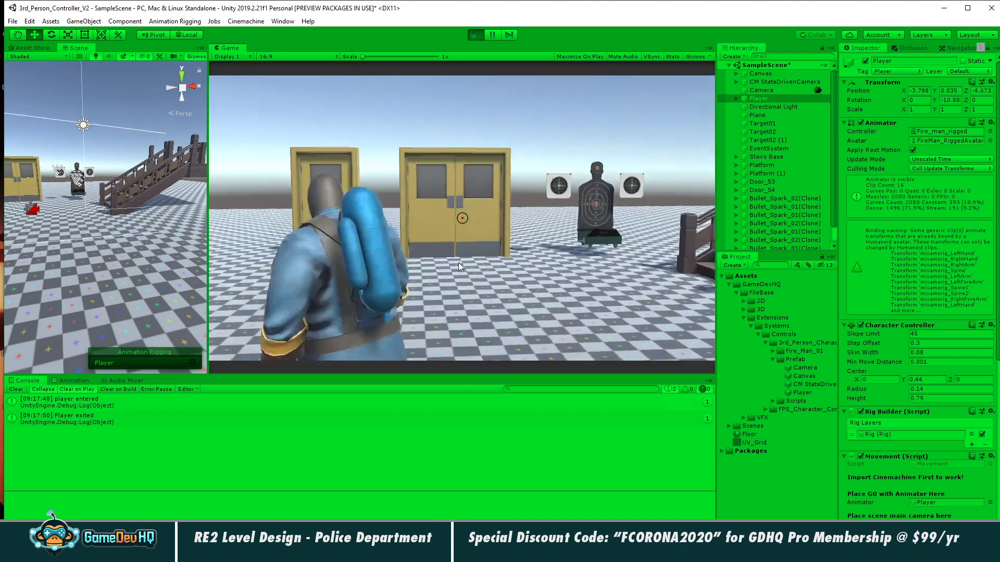
Move the character right toward the stairs, forward to the double door, and back left toward the single door.
key("d")
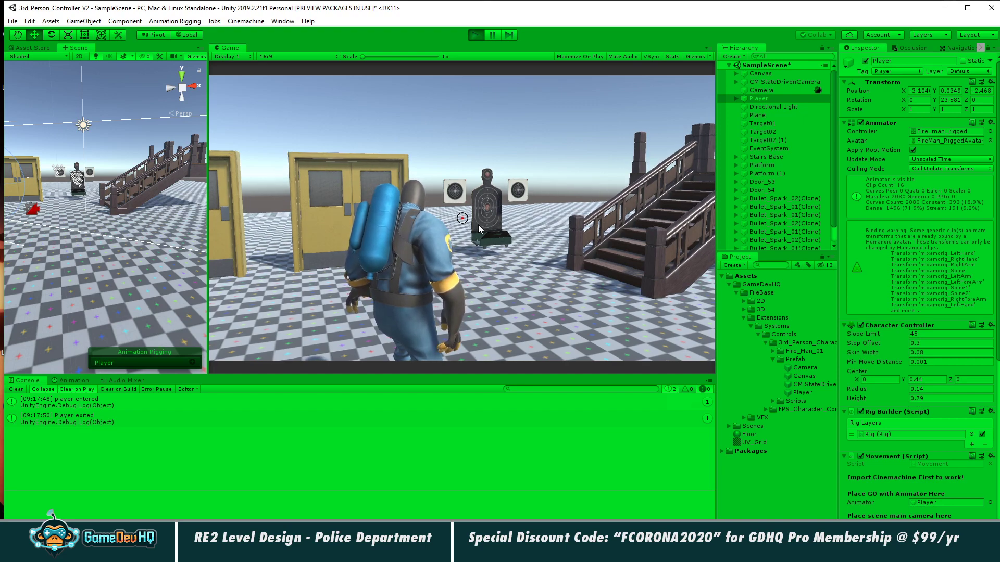
key("d")
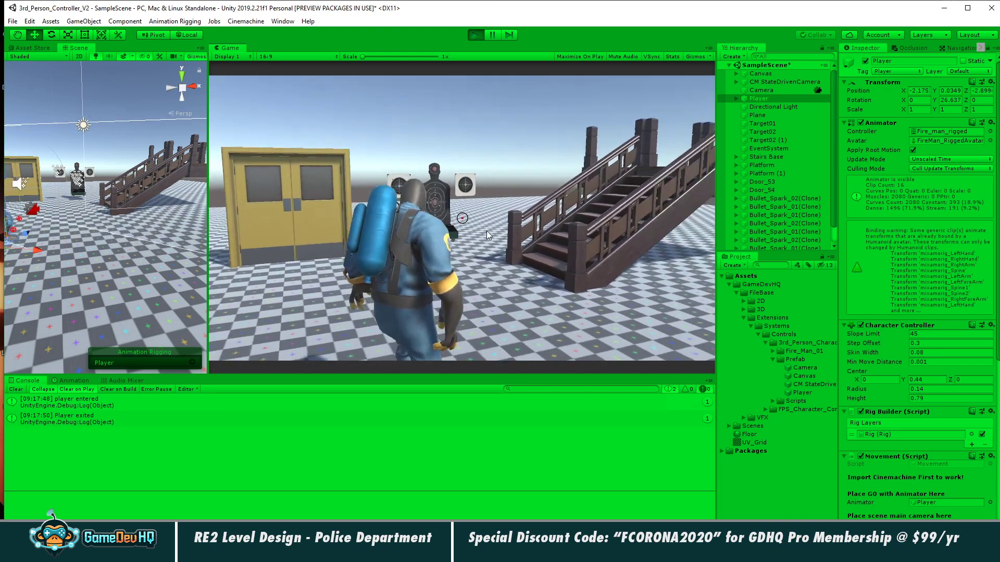
key("w")
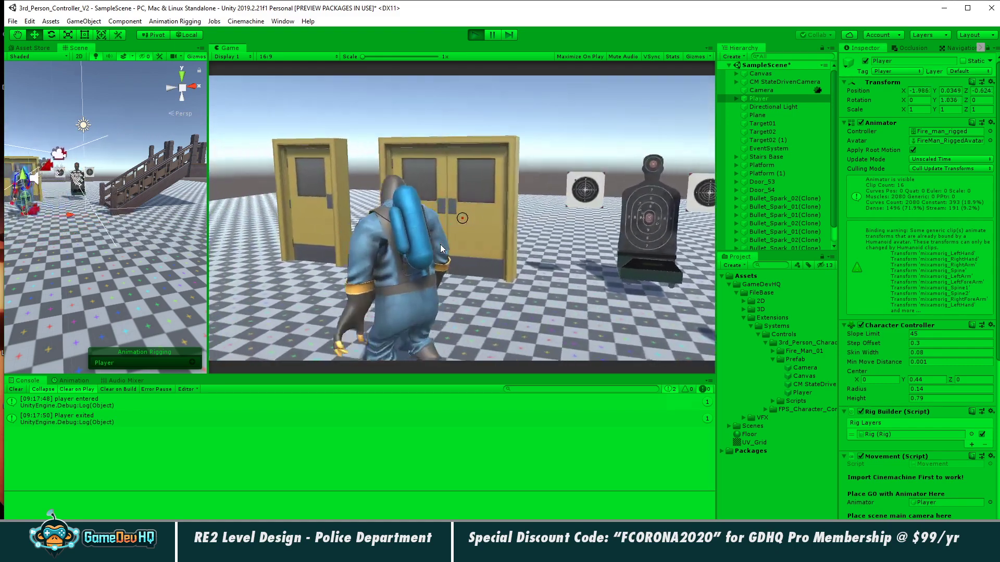
key("a")
key("s")
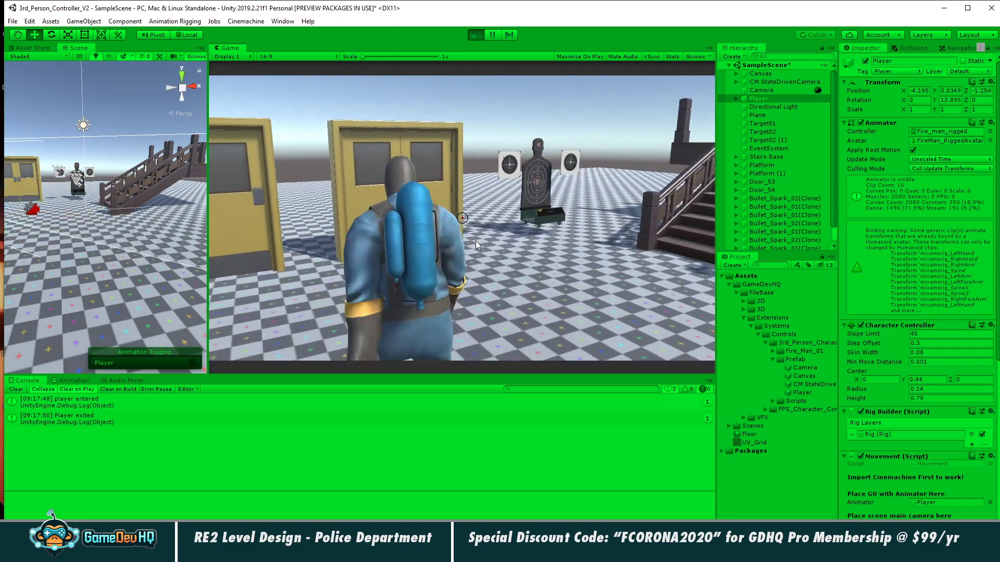
Walk through the single yellow door with the pistol aimed and continue across the open floor behind the doors.
key("w")
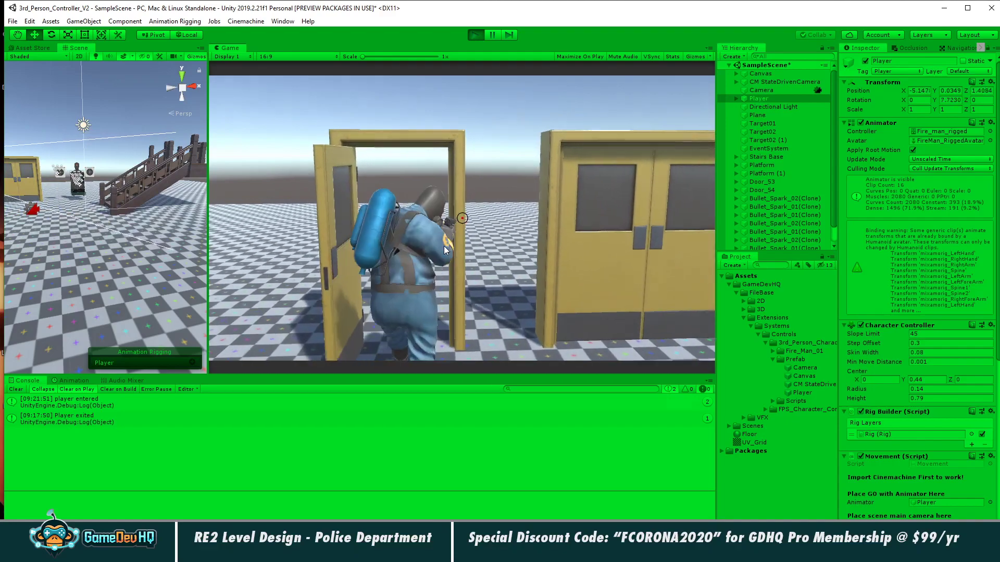
key("w")
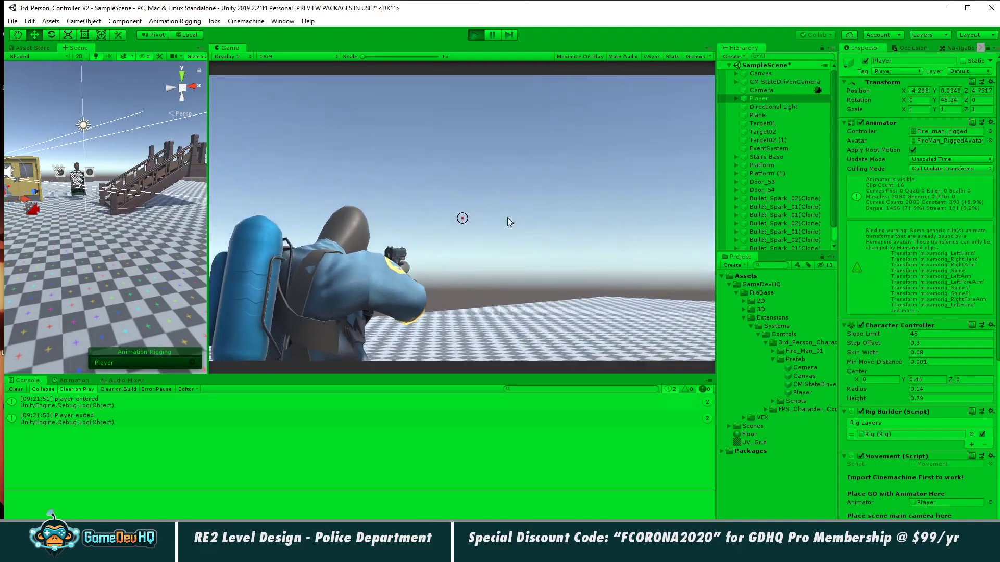
key("w")
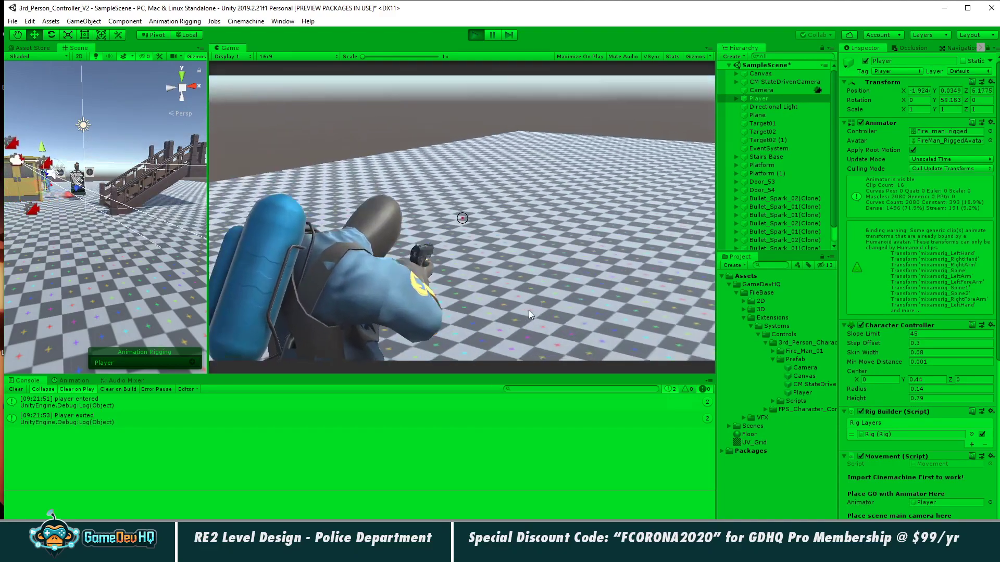
key("w")
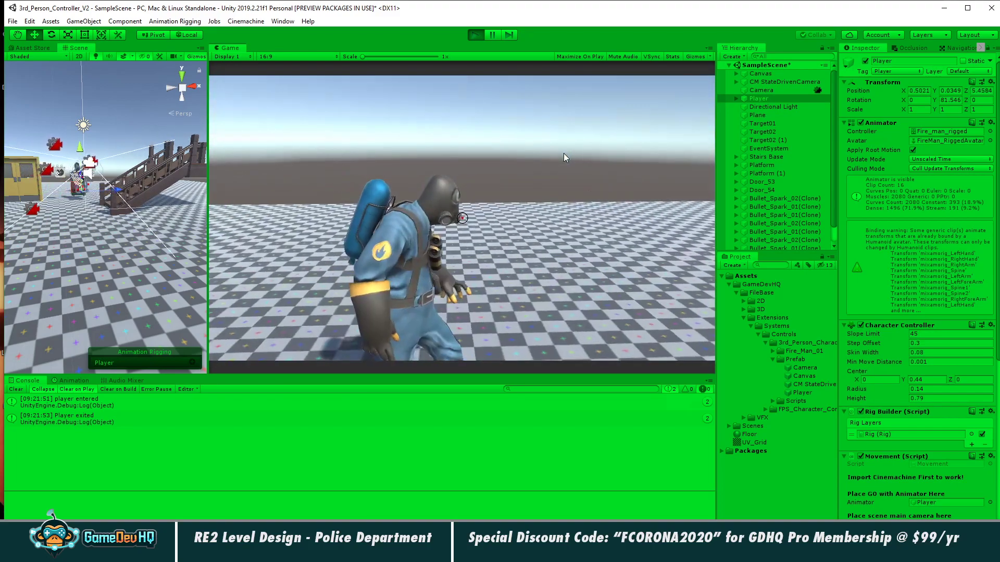
Walk the character around the shooting targets and back across the floor to face the doors and stairs, and stop play mode.
key("w")
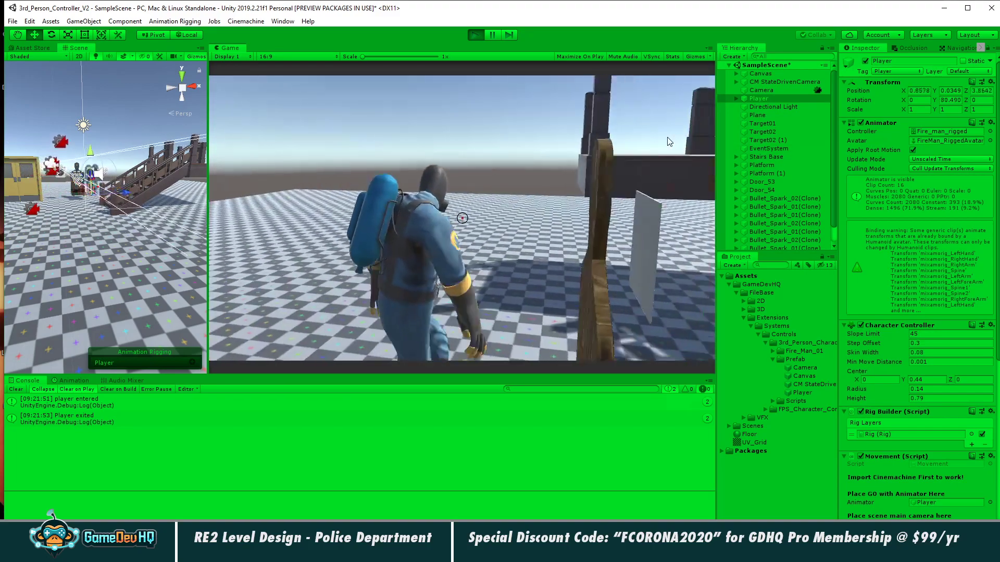
key("w")
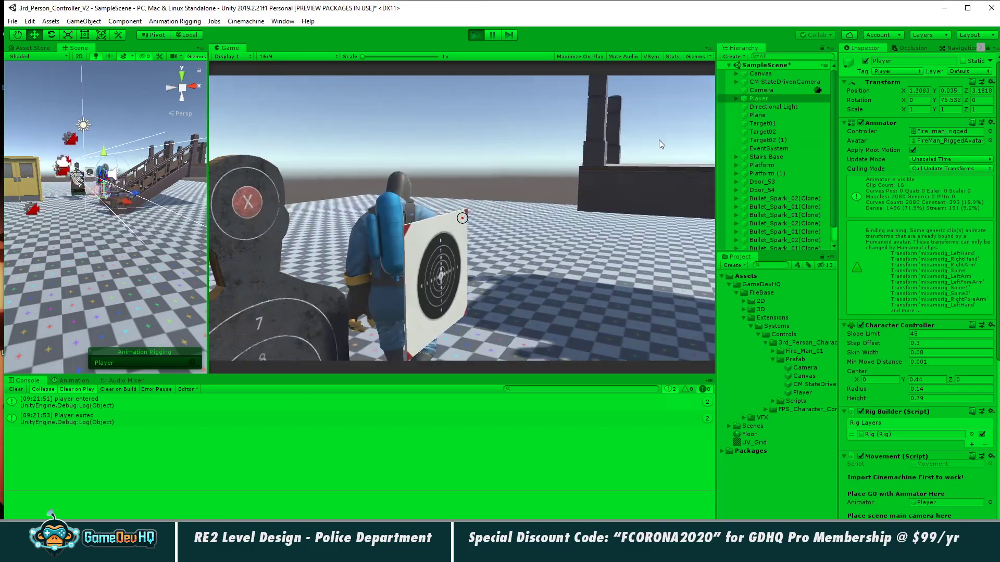
key("w")
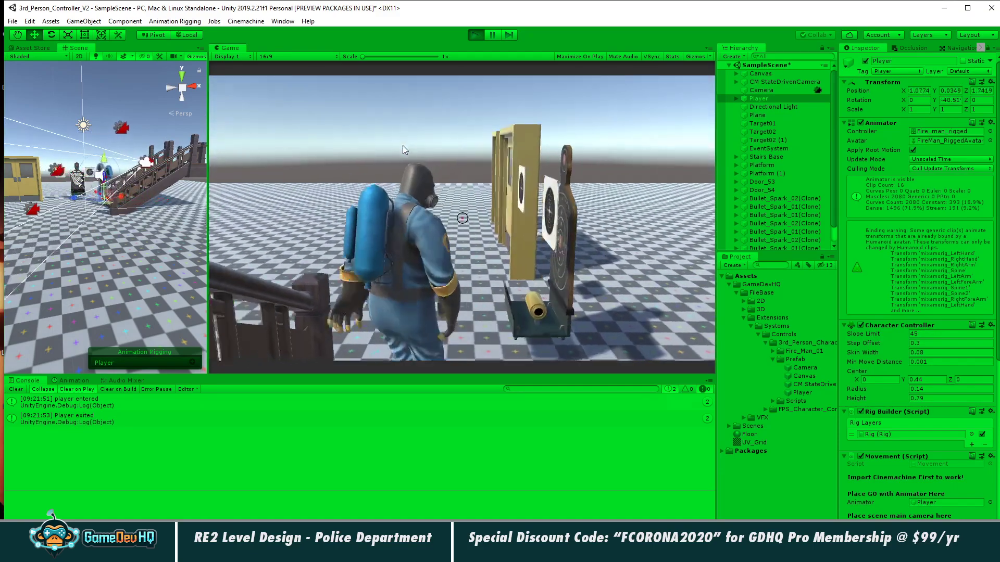
key("w")
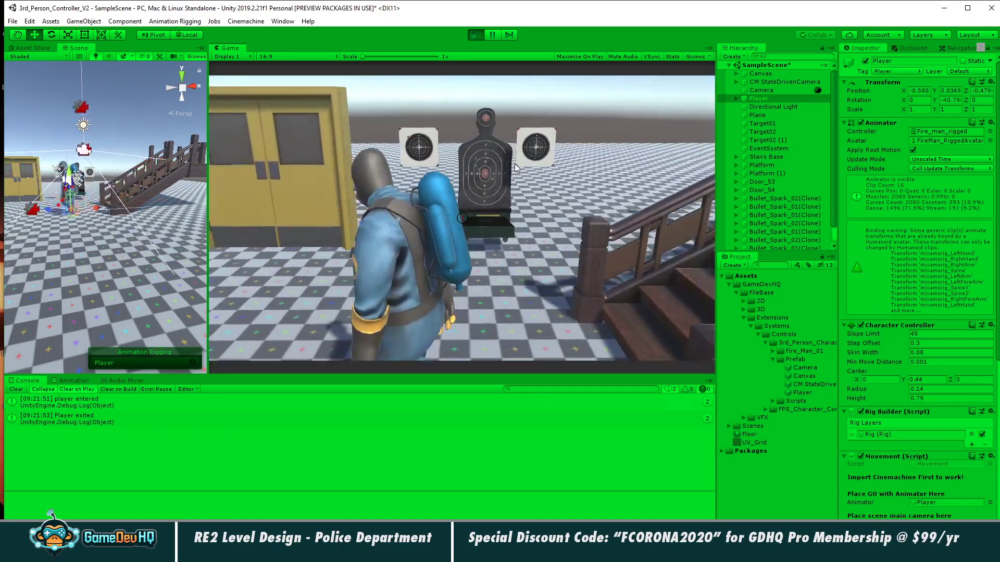
key("w")
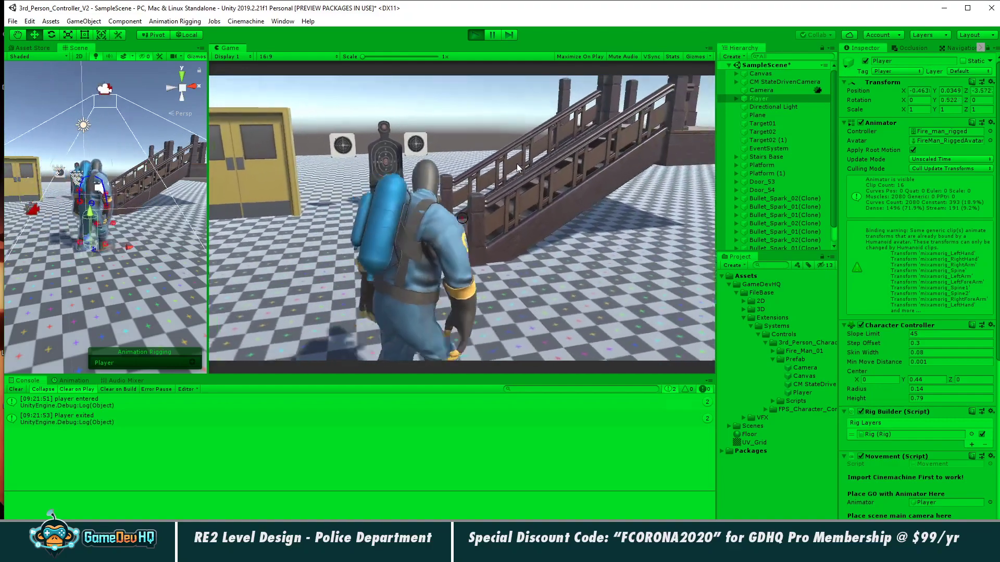
key("w")
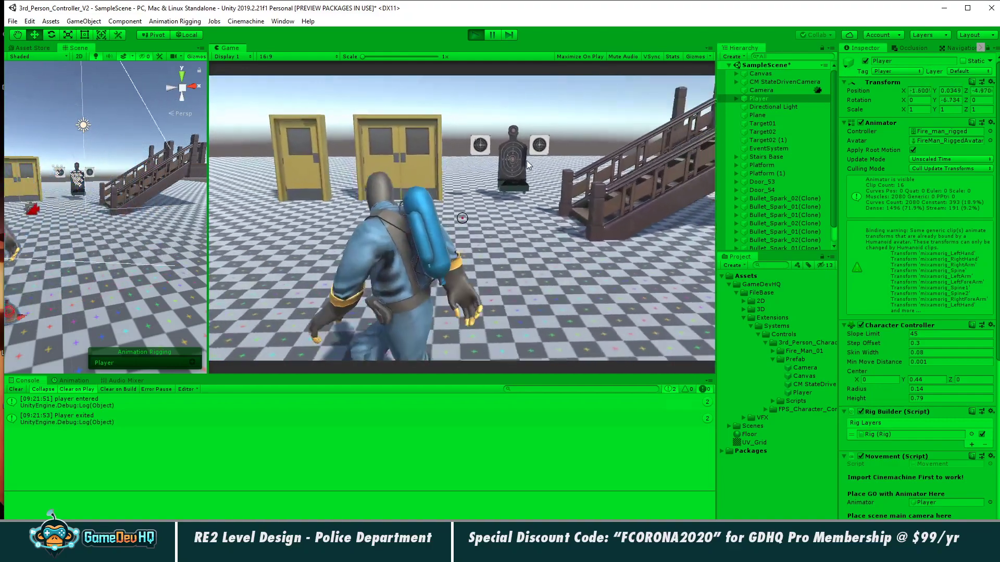
key("w")
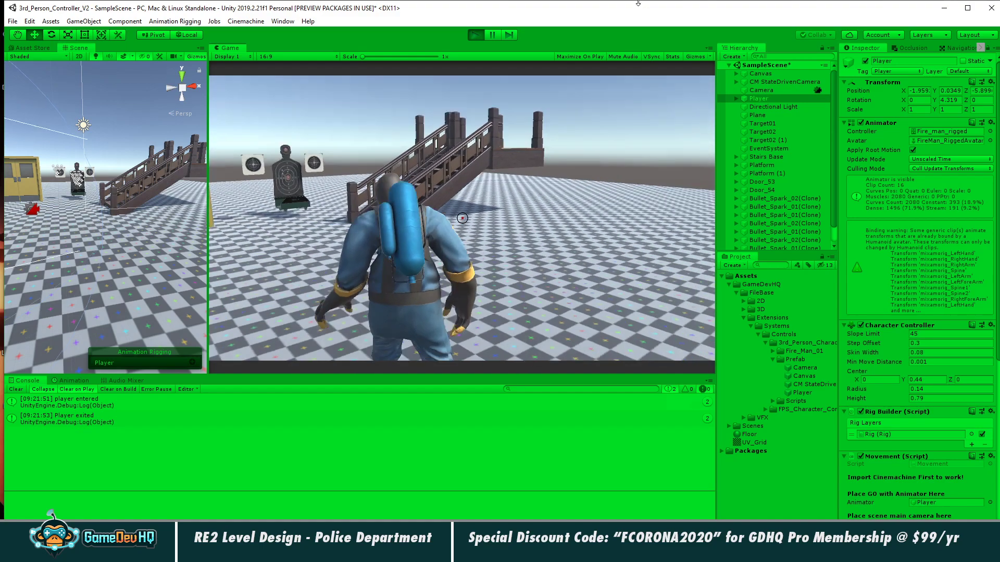
left_click(476, 36)
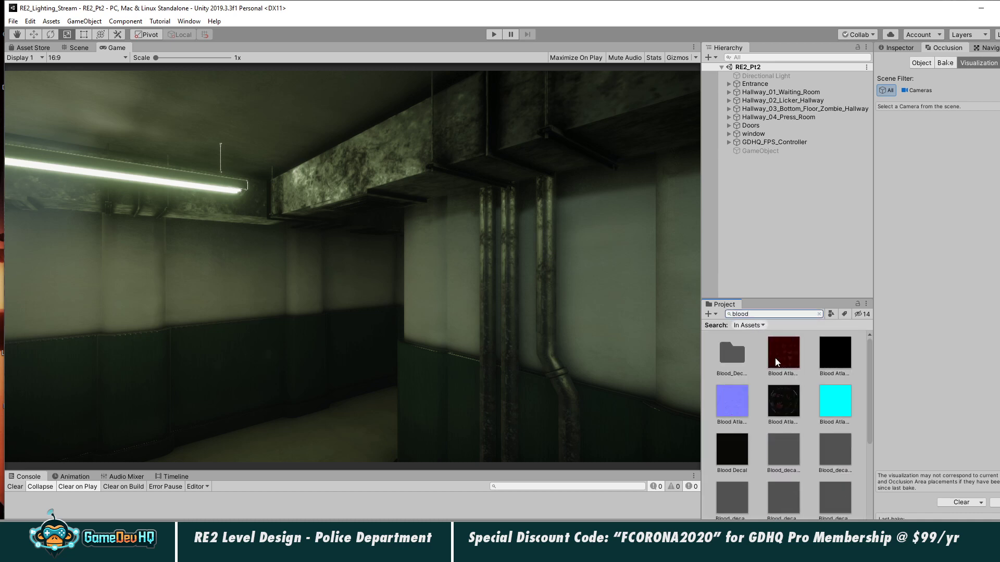
In the RE2_Lighting_Stream project, clear the blood asset search and collapse the tex folder under Blood_Decals_02.
left_click(775, 362)
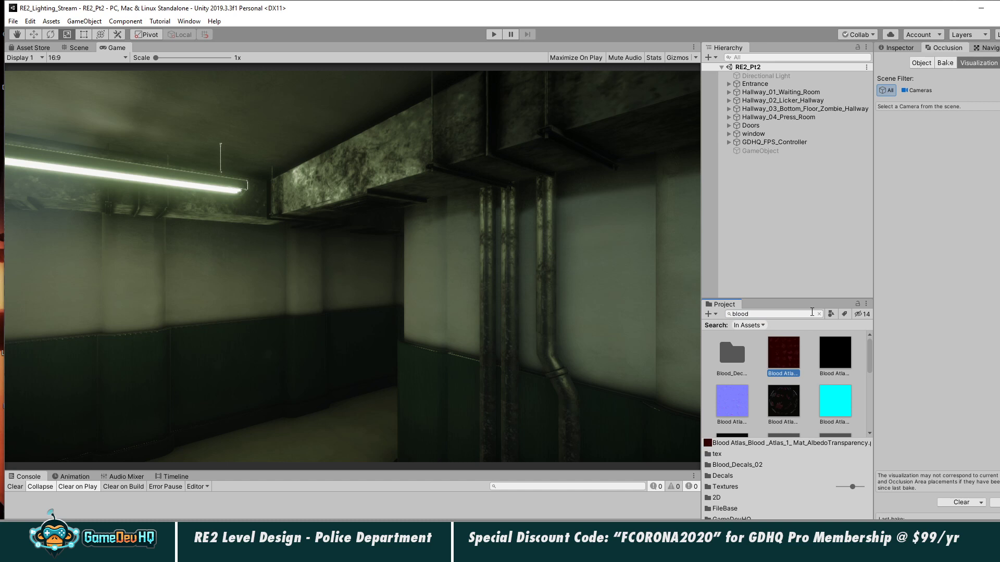
left_click(819, 314)
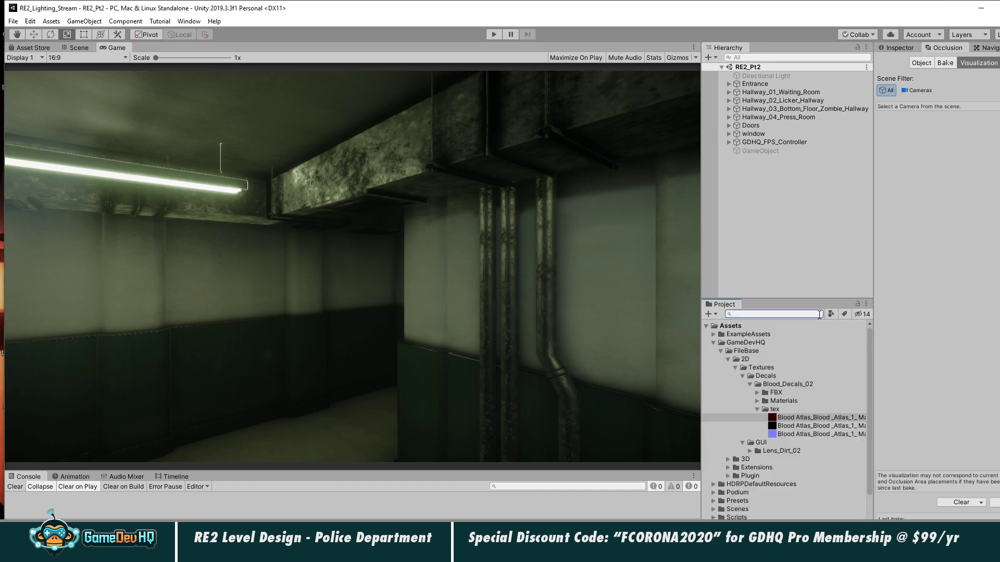
left_click(793, 432)
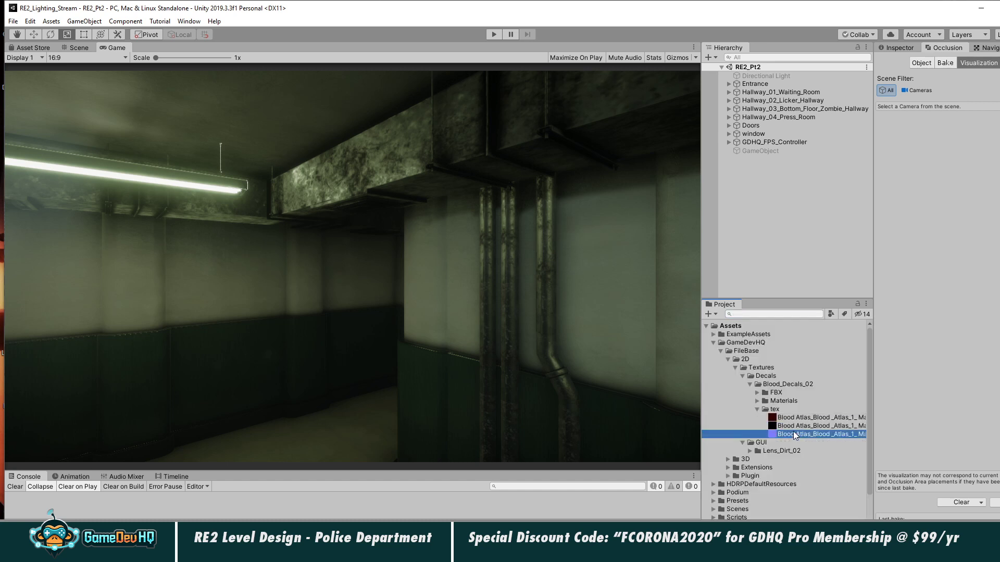
left_click(757, 410)
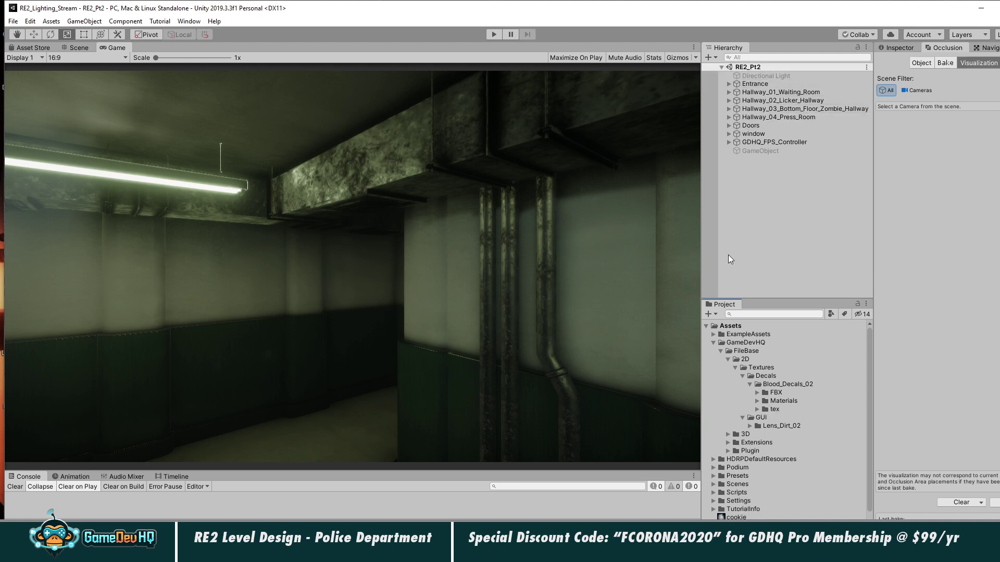
Add a Decal Projector rendering object to the RE2_Pt2 scene.
left_click(709, 56)
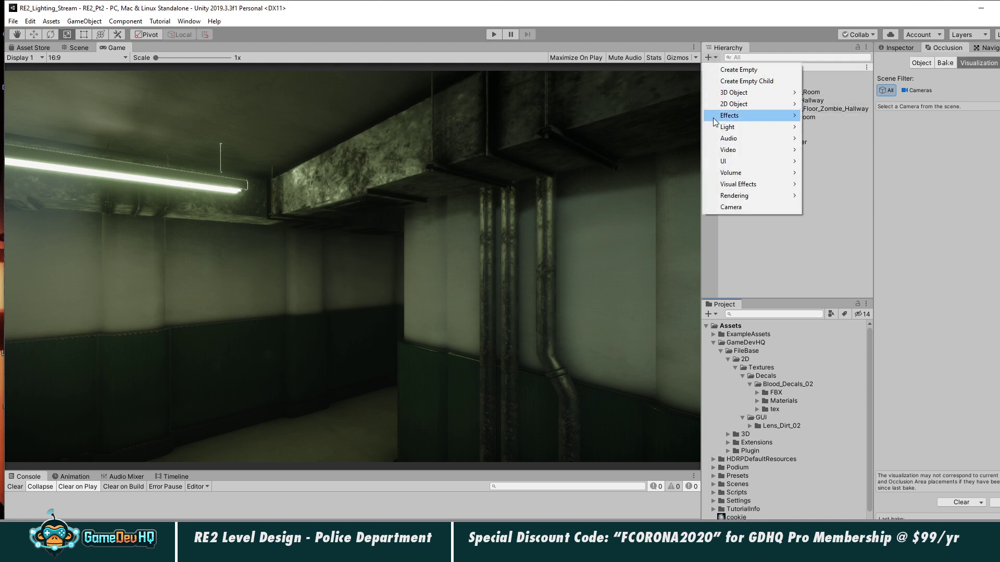
mouse_move(729, 116)
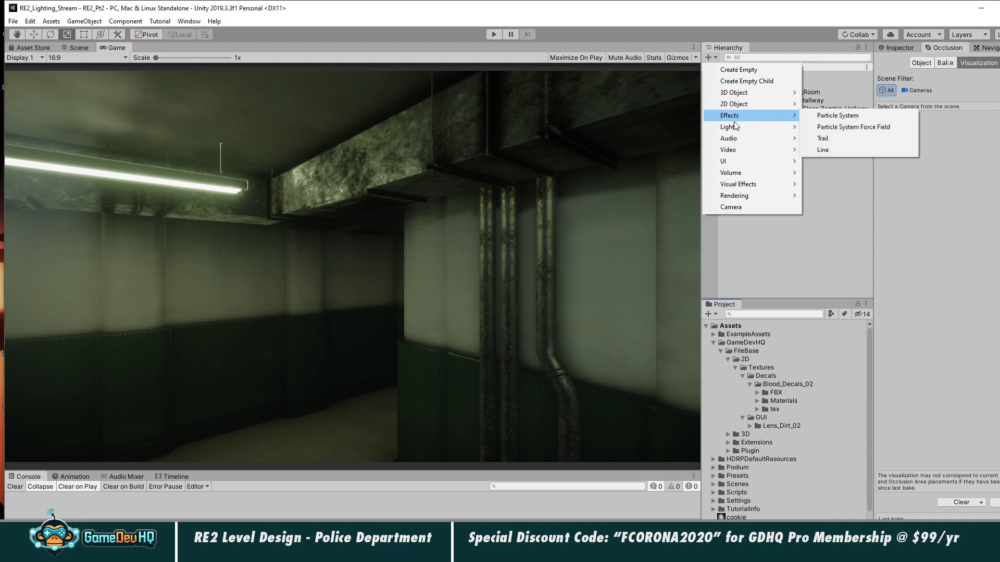
mouse_move(737, 174)
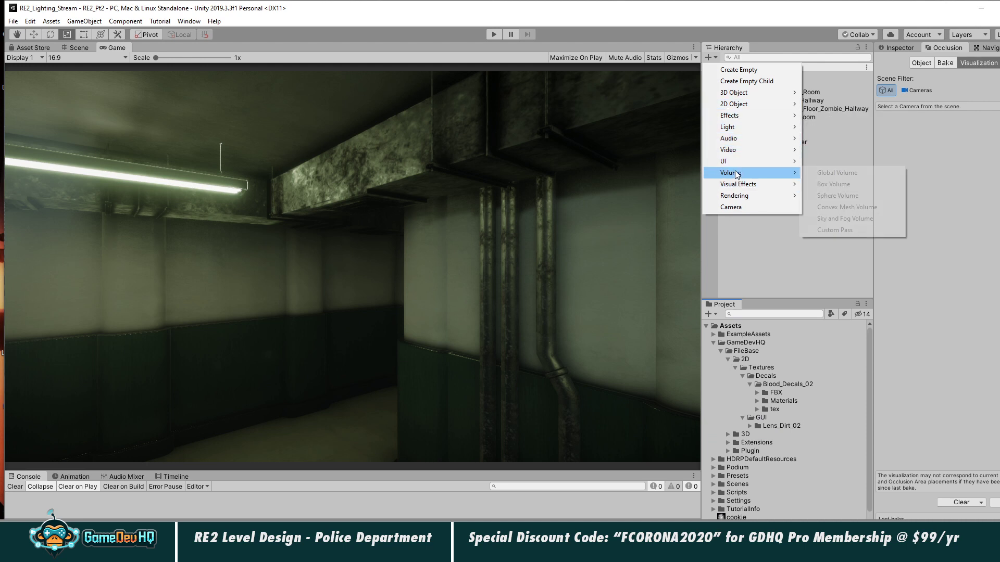
mouse_move(735, 197)
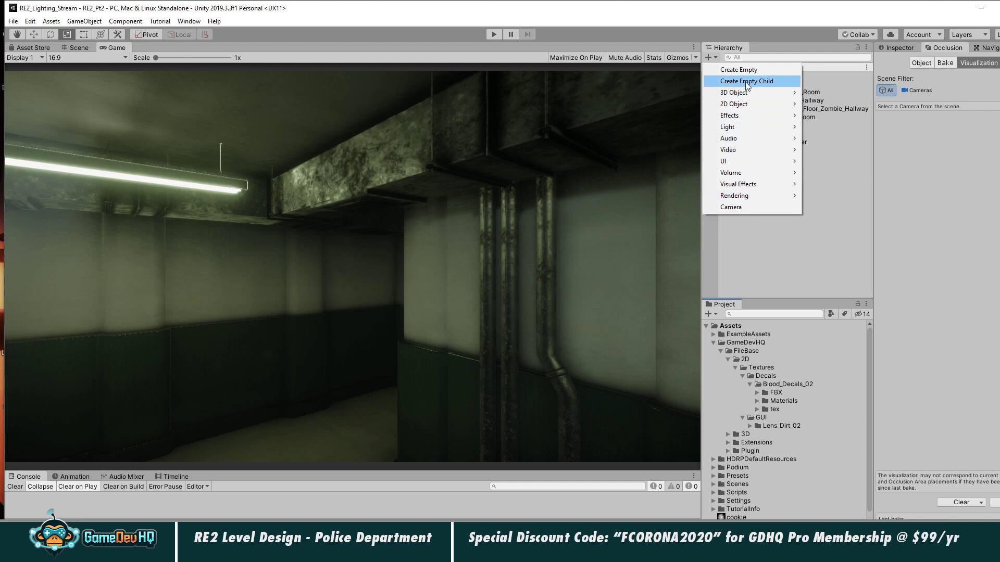
mouse_move(747, 94)
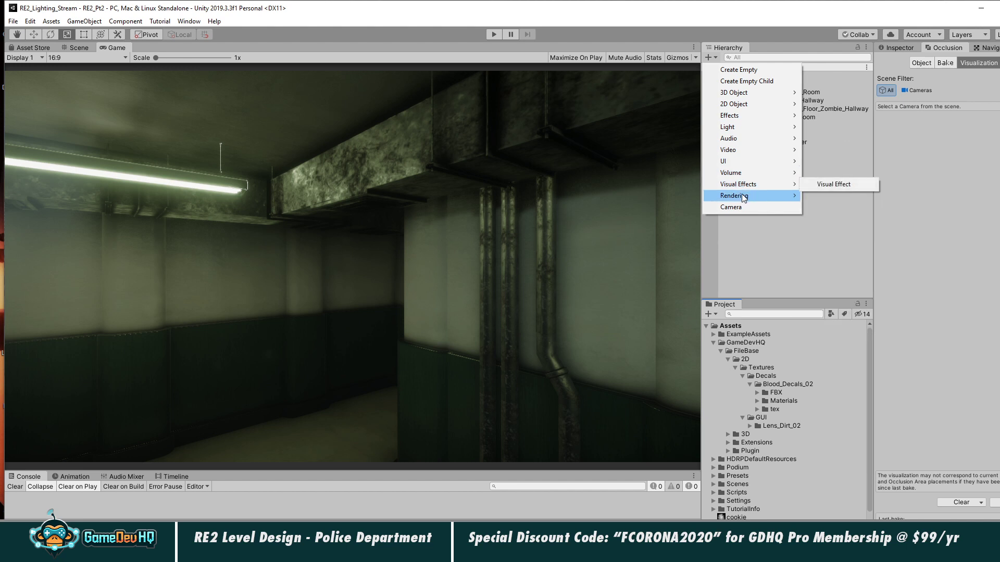
left_click(835, 207)
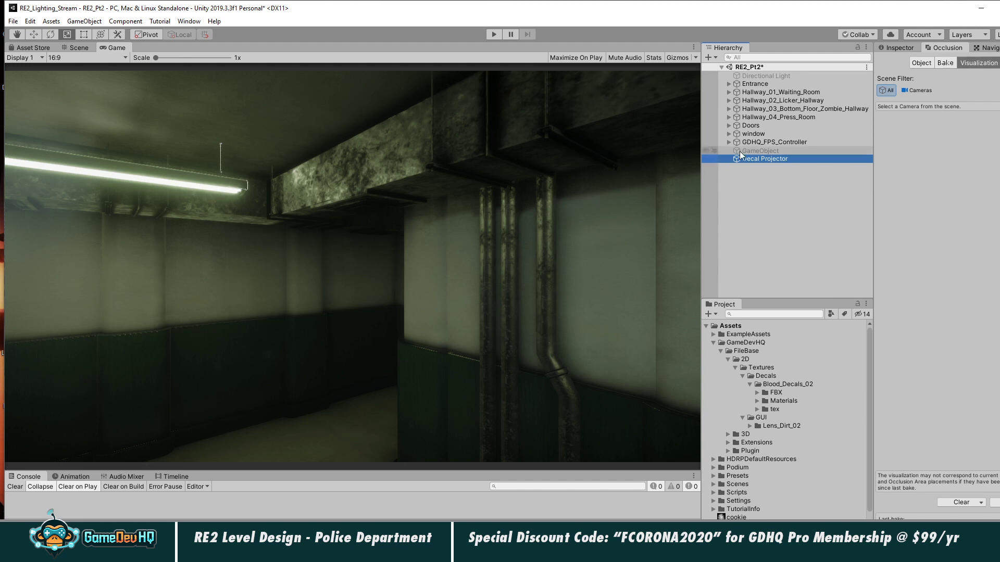
Show the level in the Scene view, deselect the Decal Projector and replace the occlusion settings with the object properties.
left_click(423, 194)
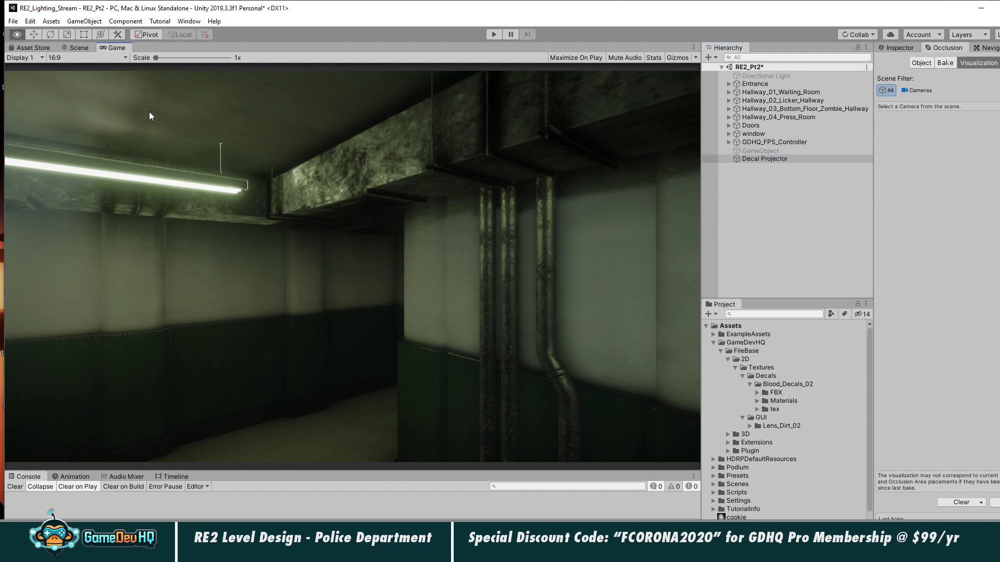
left_click(79, 48)
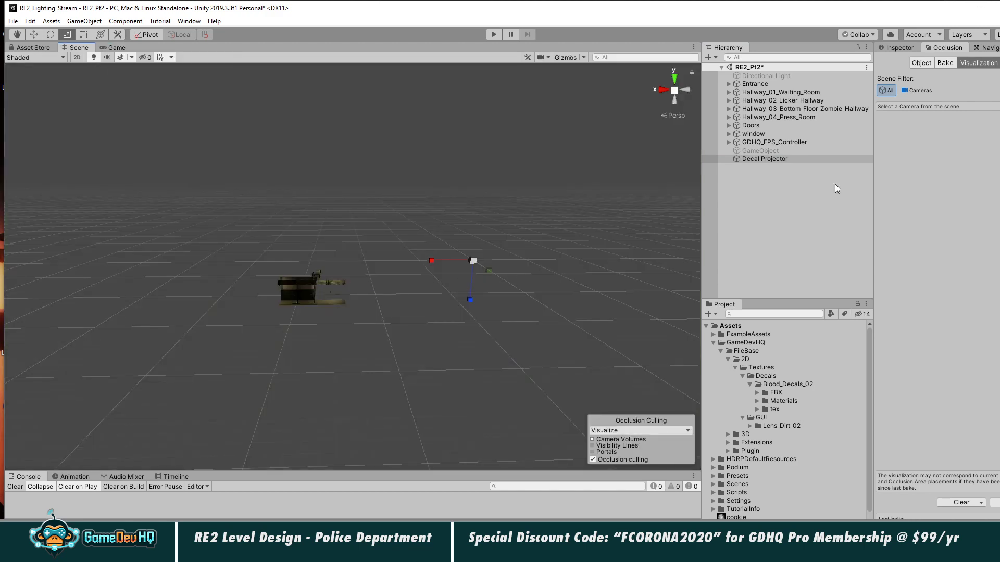
left_click(782, 245)
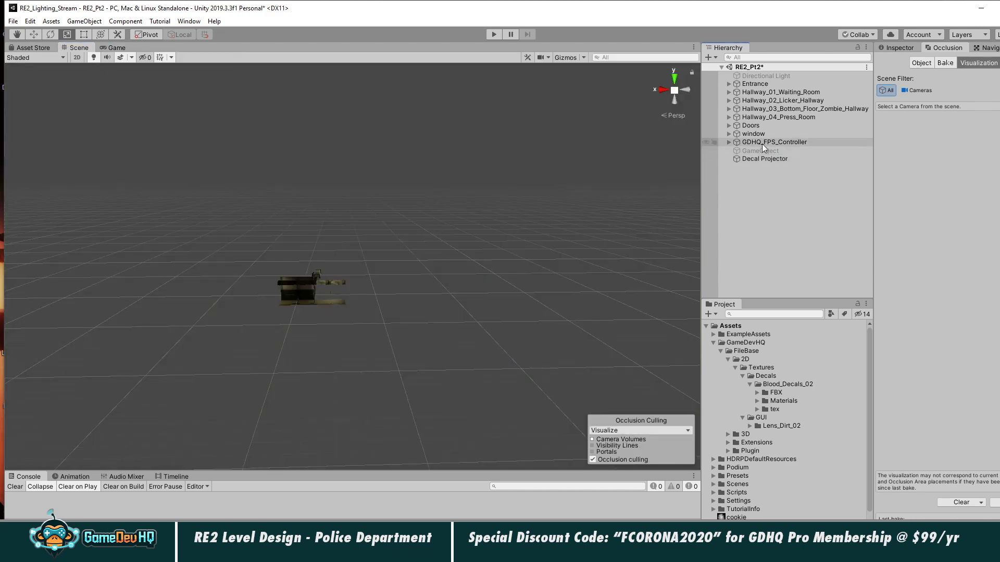
left_click(900, 48)
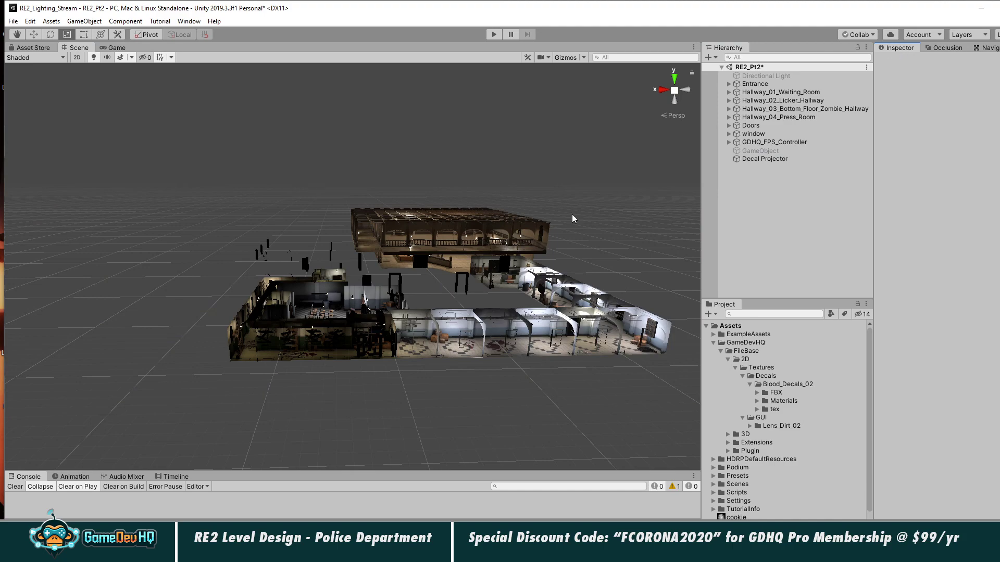
Examine the level from overhead down into the green-walled hallway with its debris and blood-stained floor.
right_click_drag(380, 338, 489, 320, "alt")
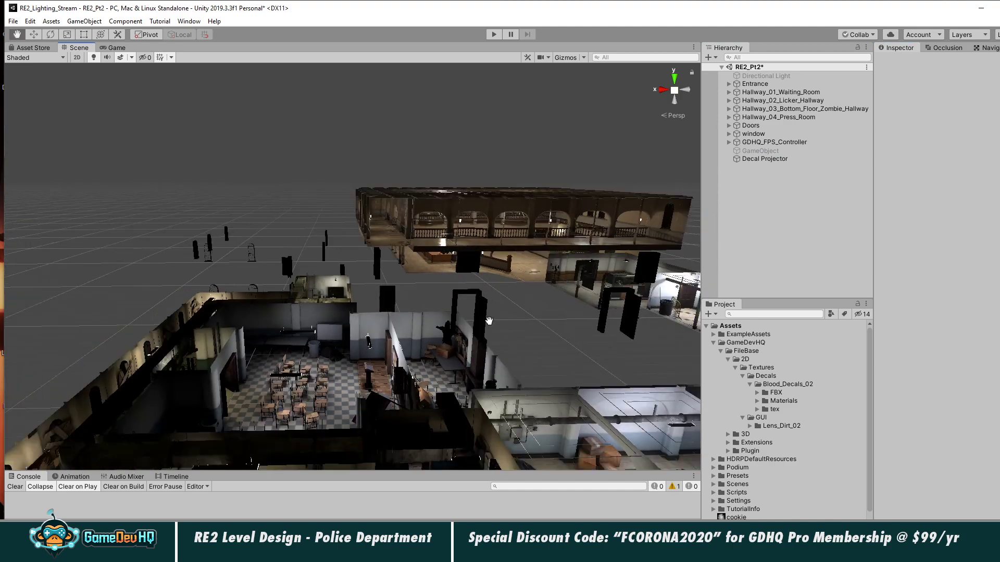
middle_click_drag(488, 319, 415, 292)
left_click_drag(415, 291, 341, 320, "alt")
scroll(385, 327, "up", 4, "alt")
scroll(362, 322, "up", 5, "alt")
right_click_drag(341, 321, 386, 321, "alt")
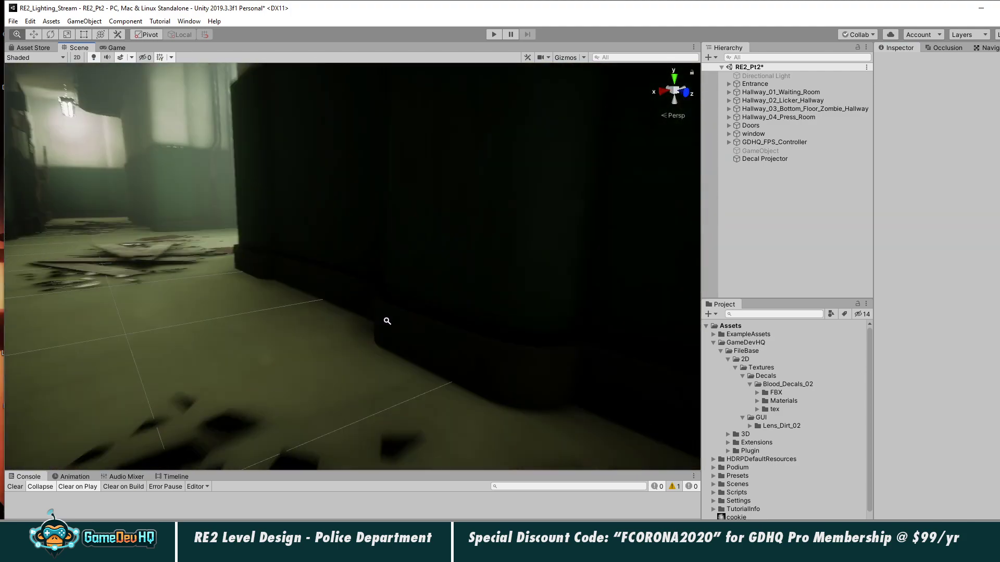
left_click_drag(386, 320, 337, 328, "alt")
scroll(337, 329, "down", 6, "alt")
scroll(358, 359, "up", 5, "alt")
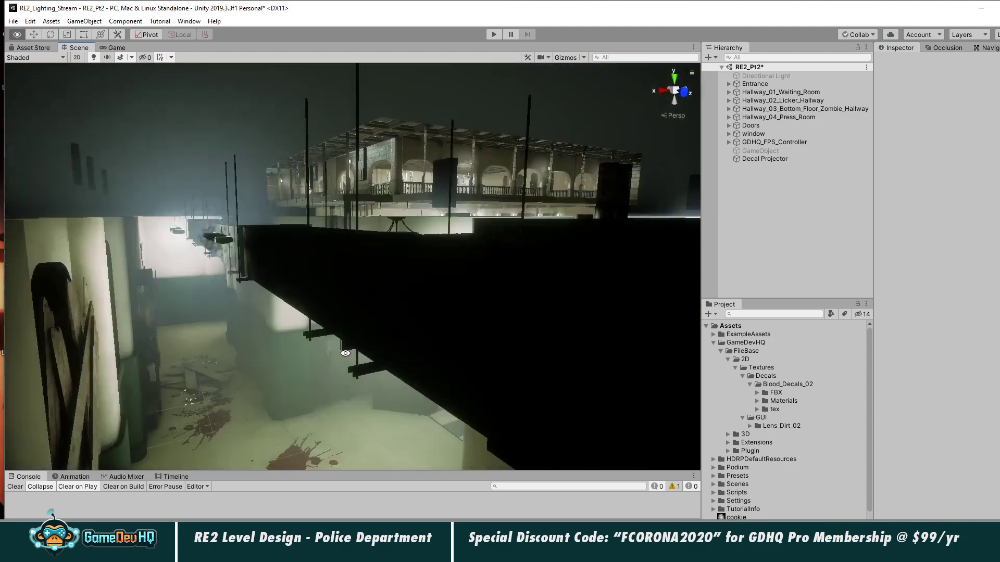
left_click_drag(357, 360, 342, 349, "alt")
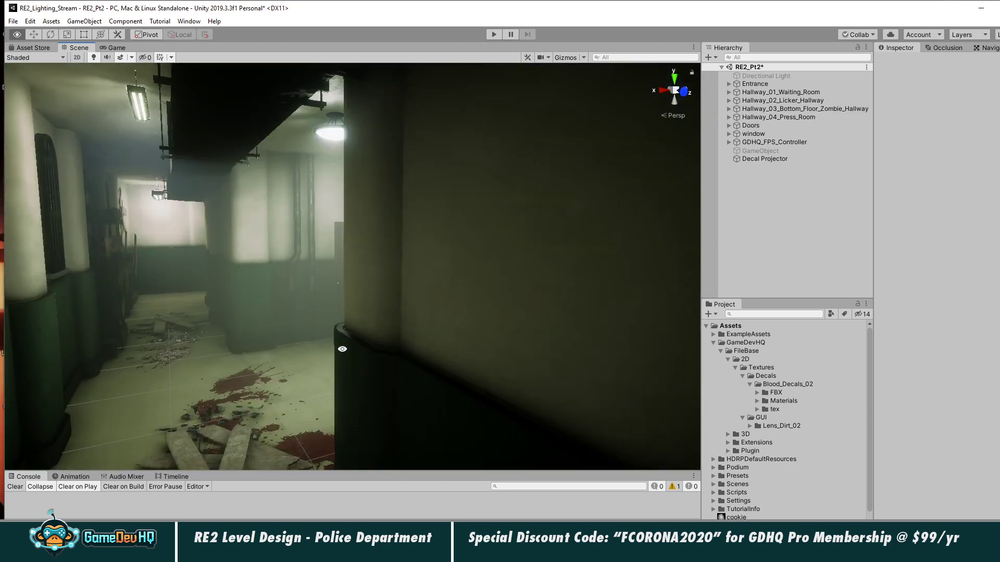
Select the post-processing volume in the Post_Probes group of Hallway_03_Bottom_Floor_Zombie_Hallway.
left_click(765, 140)
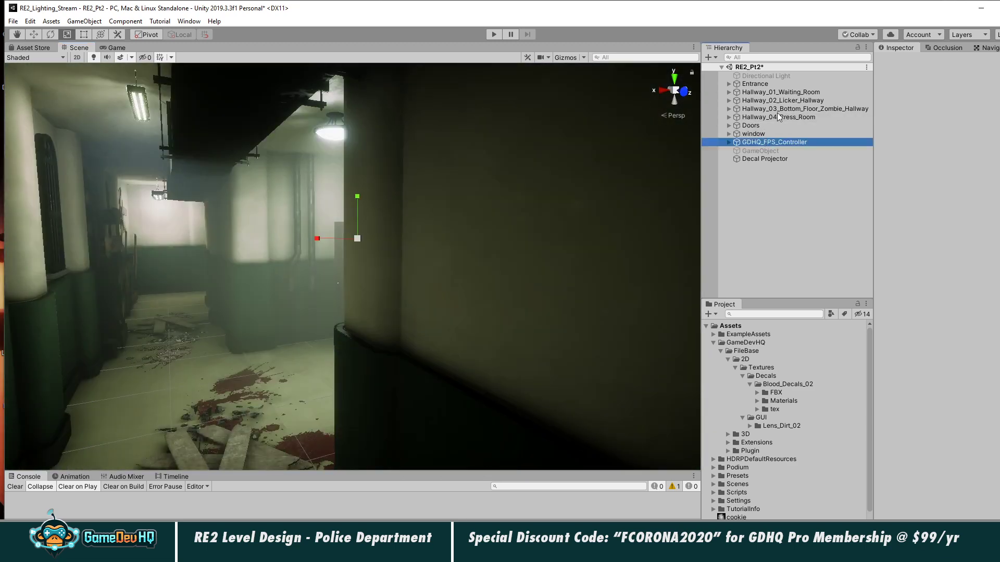
left_click(778, 110)
left_click(780, 116)
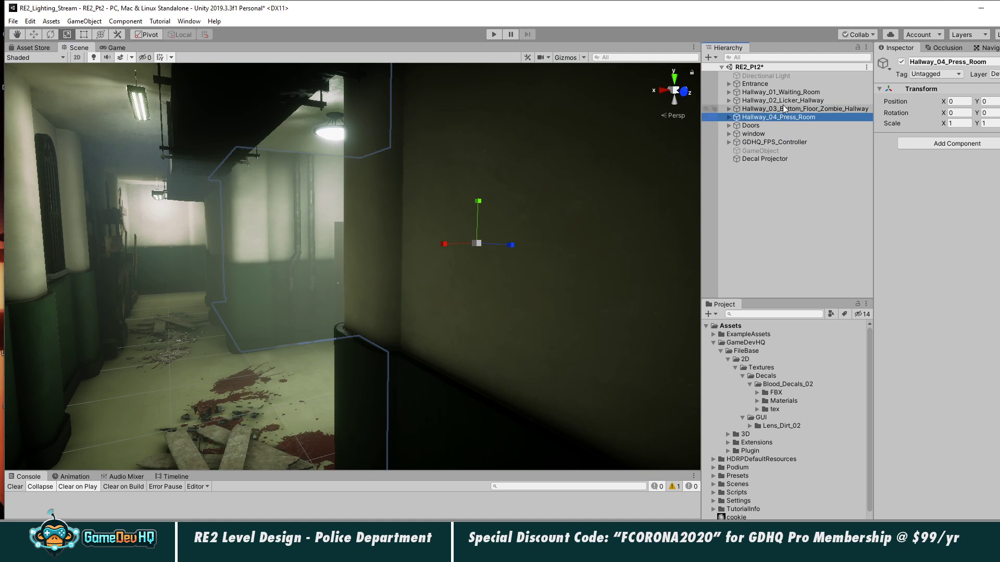
left_click(787, 108)
left_click(795, 100)
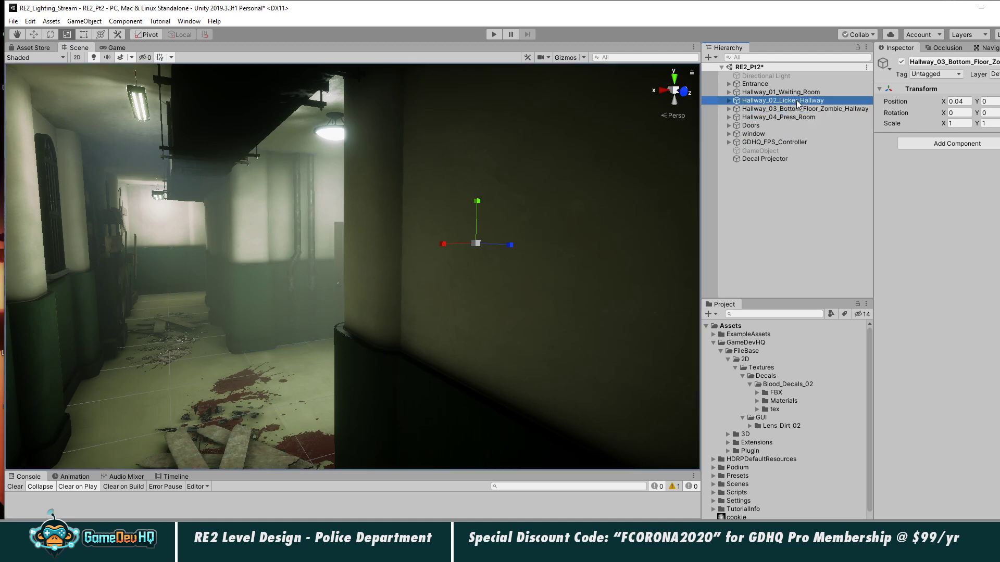
left_click(791, 108)
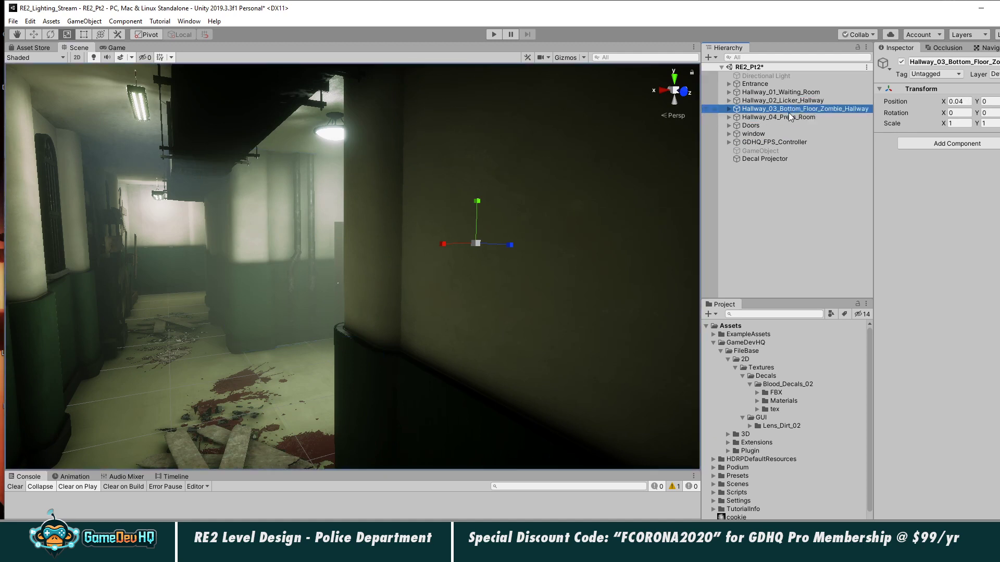
left_click(728, 108)
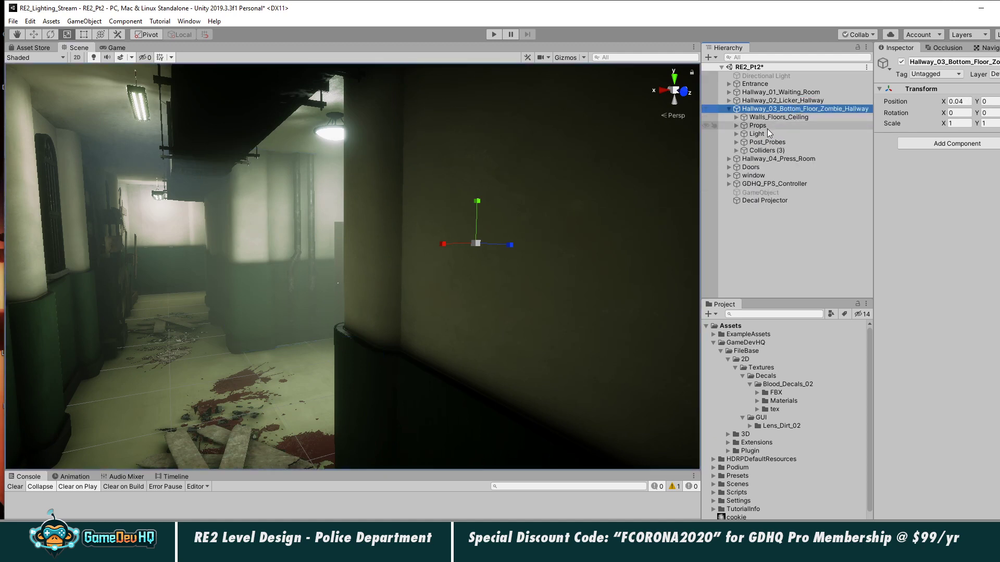
left_click(736, 142)
left_click(792, 151)
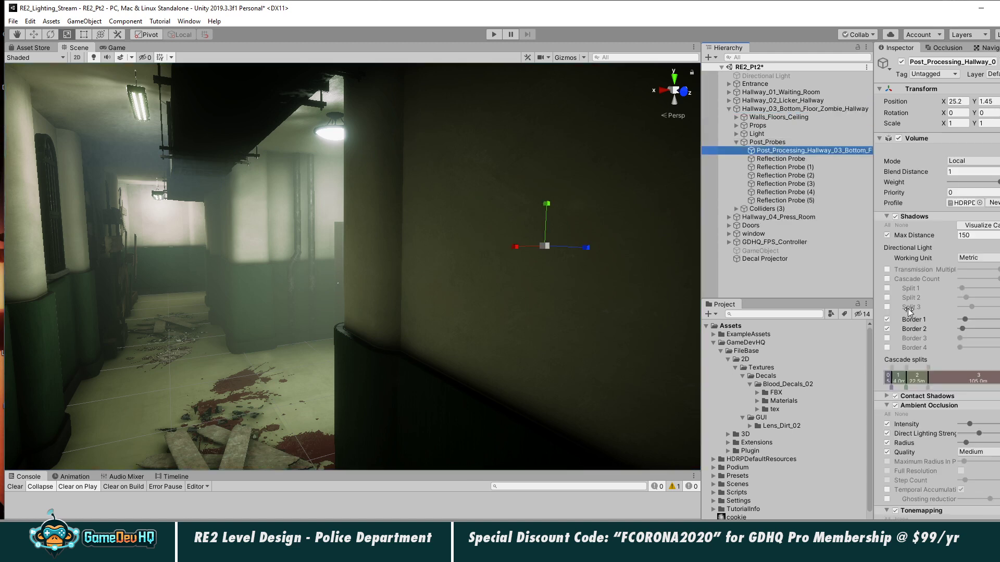
Collapse the volume's Shadows and Ambient Occlusion overrides and expand its Exposure override.
left_click(886, 217)
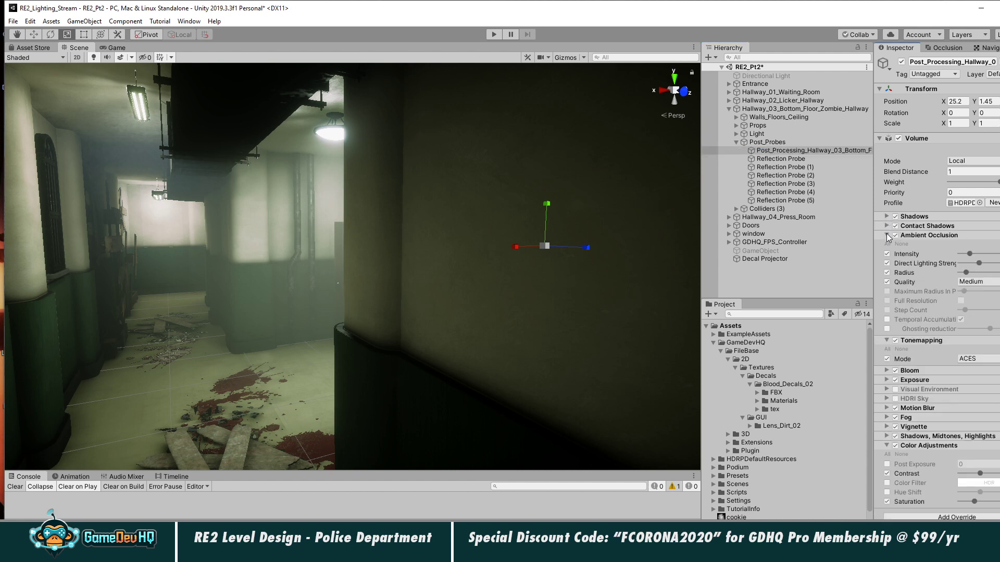
left_click(887, 236)
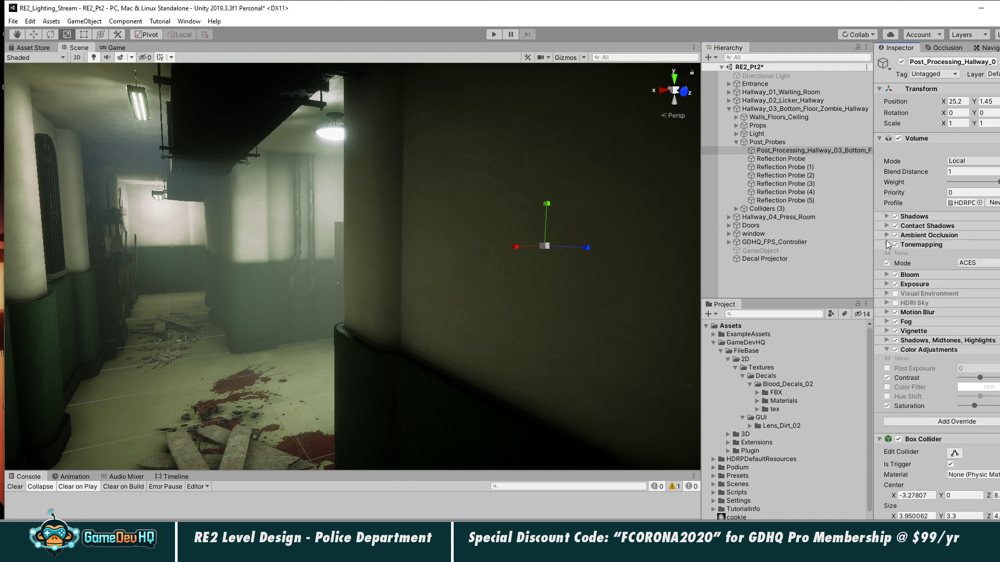
left_click(887, 284)
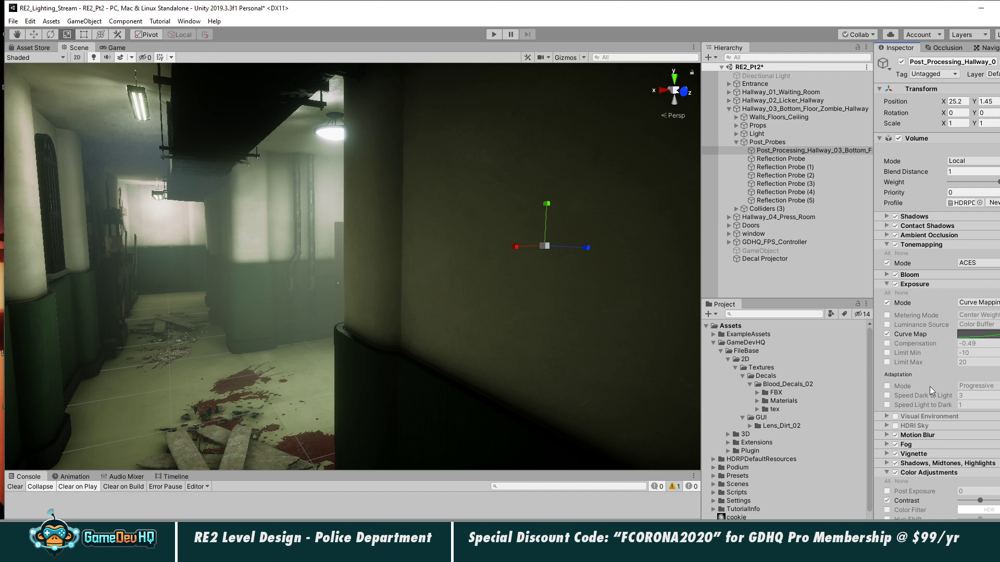
Set the volume's Exposure mode to Automatic, enable the Limit Min override and raise it to 0.85.
left_click(969, 304)
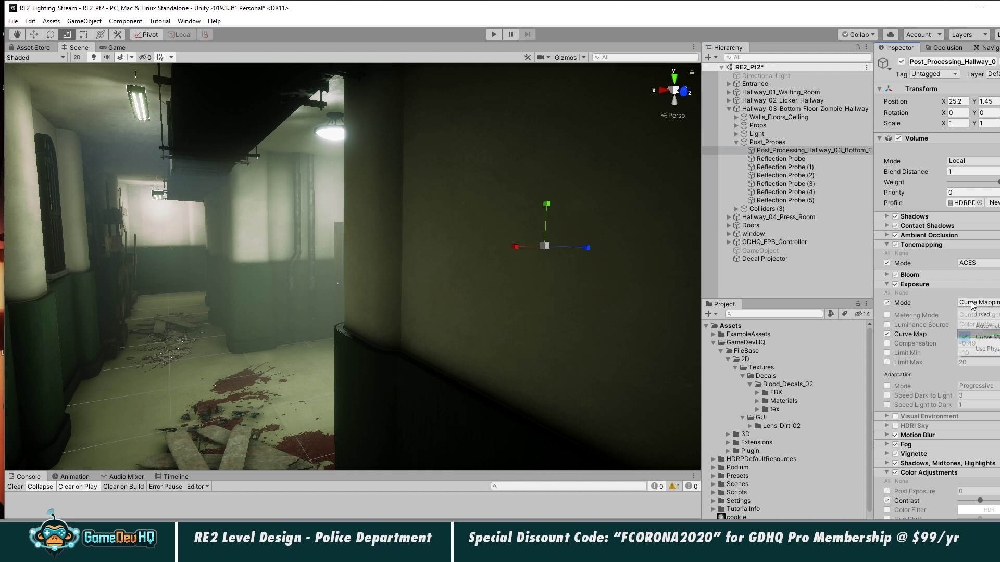
left_click(982, 327)
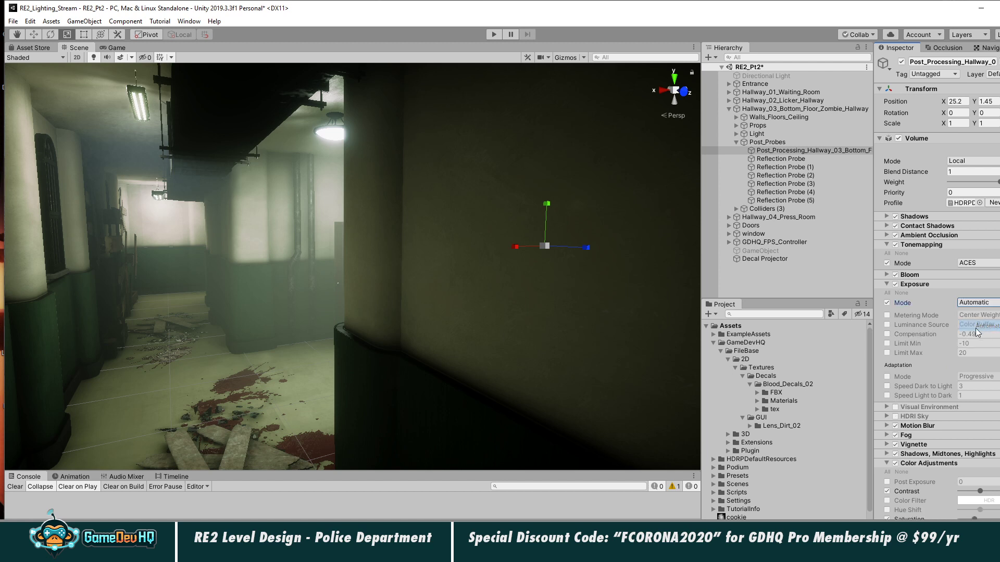
left_click(887, 344)
left_click_drag(950, 345, 999, 344)
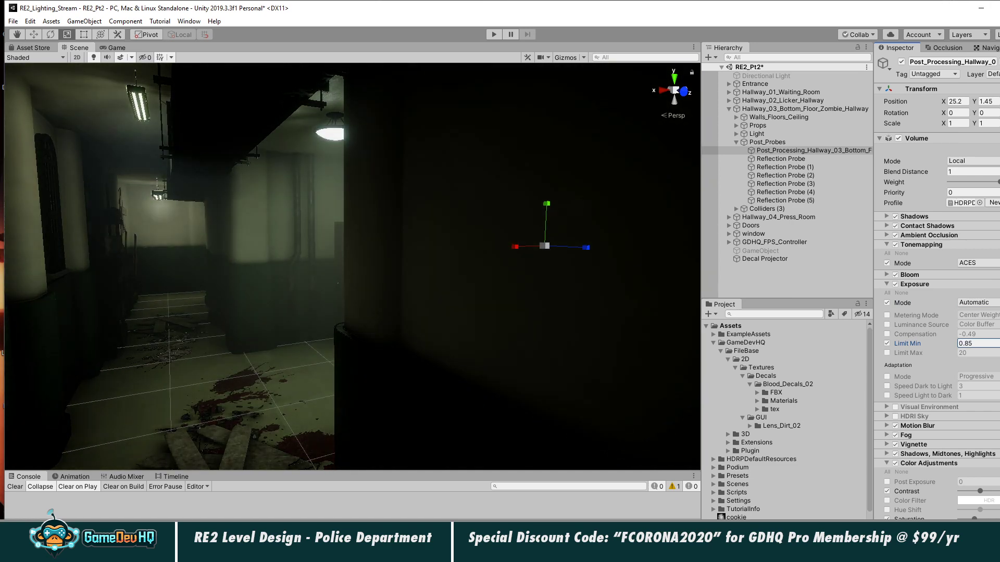
Deselect the volume, move the view down the hallway to check the lighting, and collapse the Post_Probes group.
left_click(798, 270)
right_click_drag(307, 280, 346, 275)
key("w")
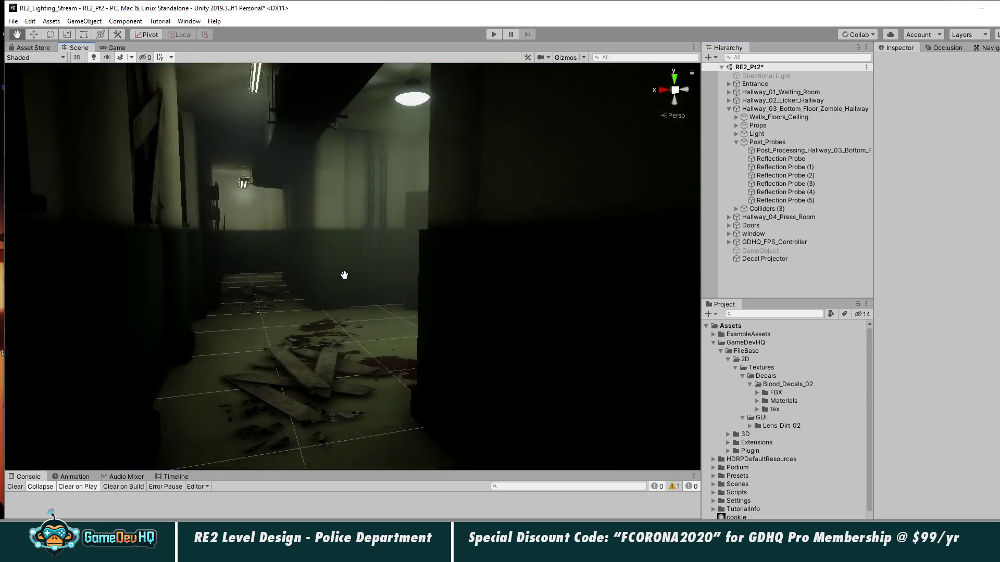
key("r")
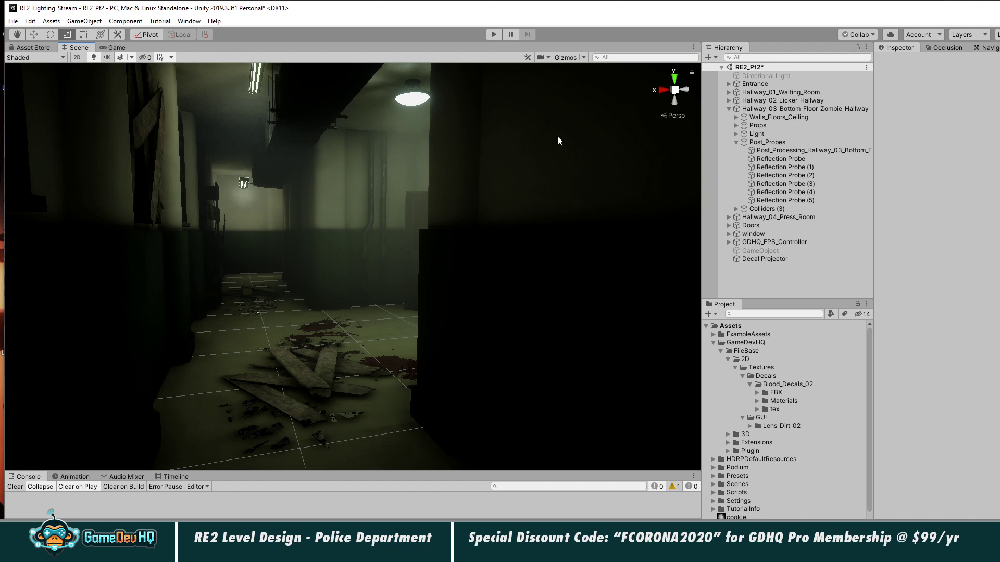
left_click(736, 142)
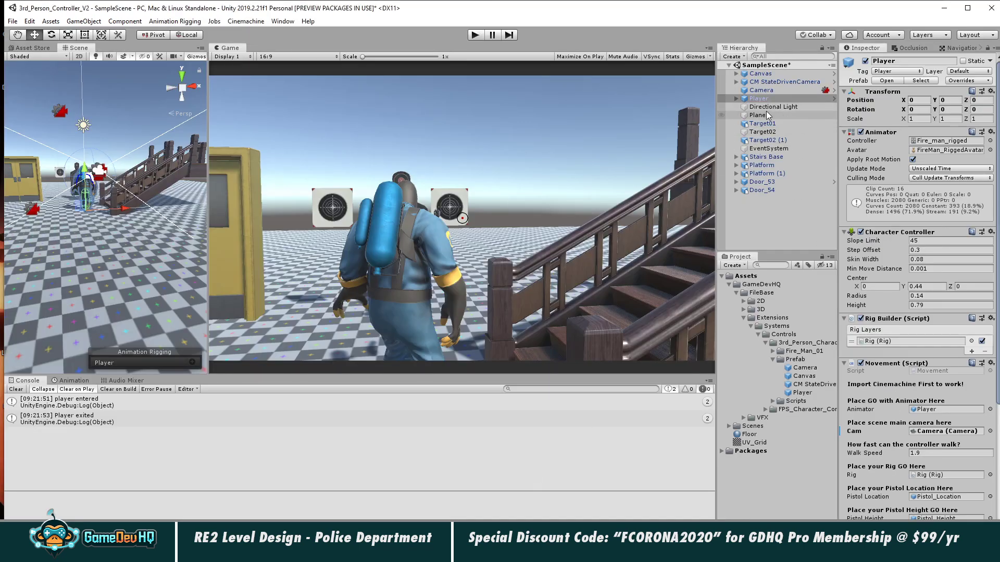
In the 3rd_Person_Controller_V2 project, select CM StateDrivenCamera and show its state graph enlarged in a widened Animator window.
left_click(784, 82)
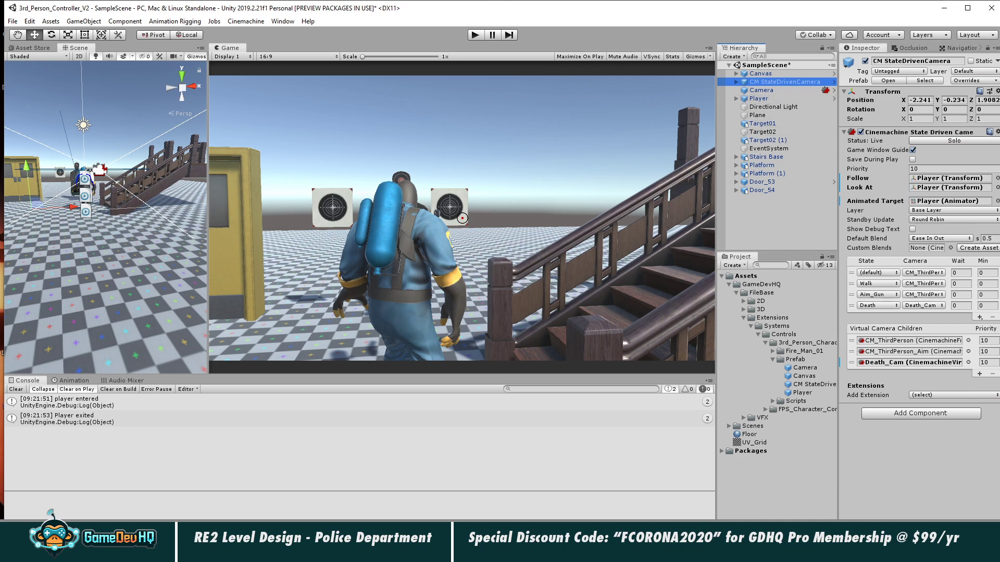
left_click_drag(999, 42, 387, 85)
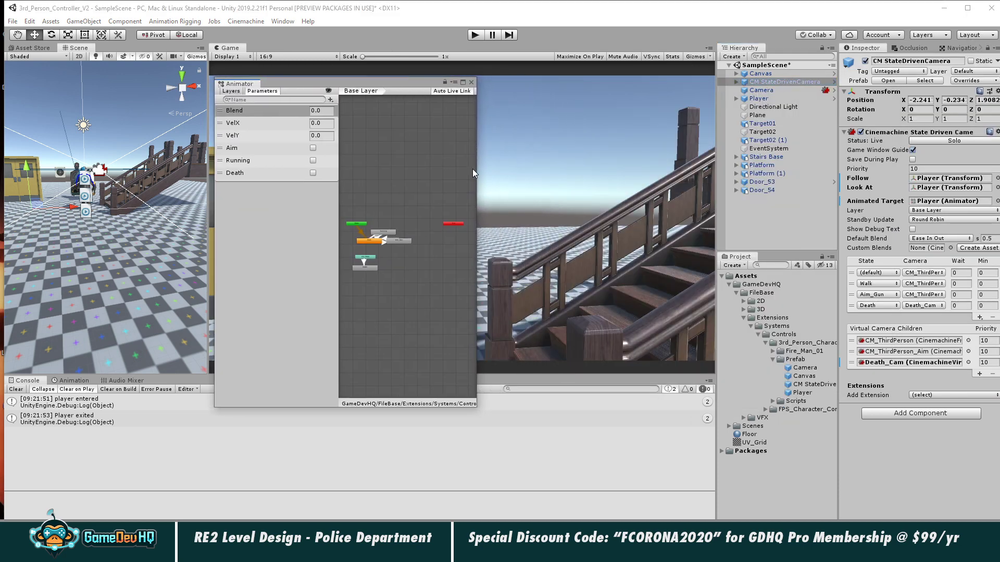
left_click_drag(478, 175, 609, 177)
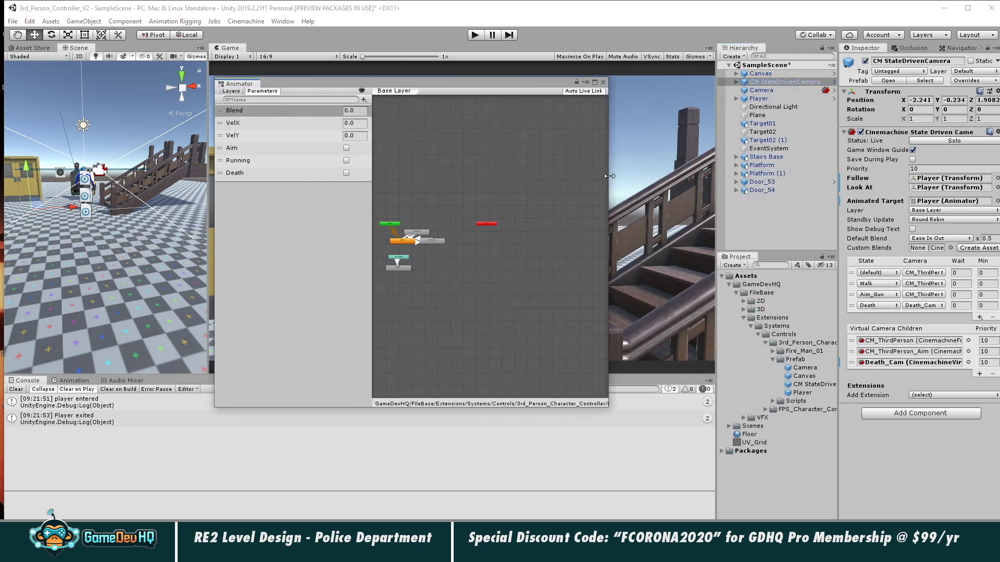
scroll(411, 234, "up", 3)
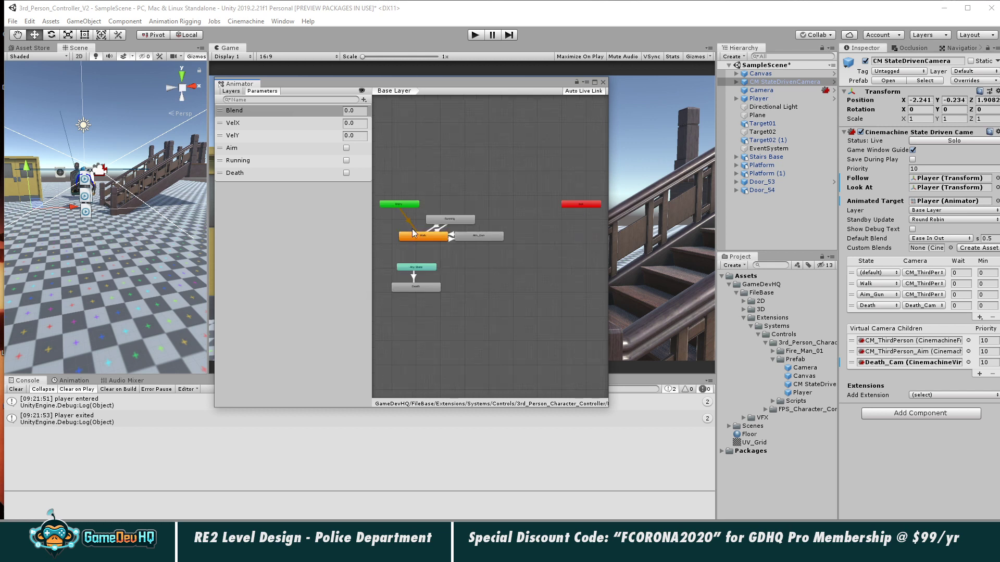
scroll(431, 251, "up", 2)
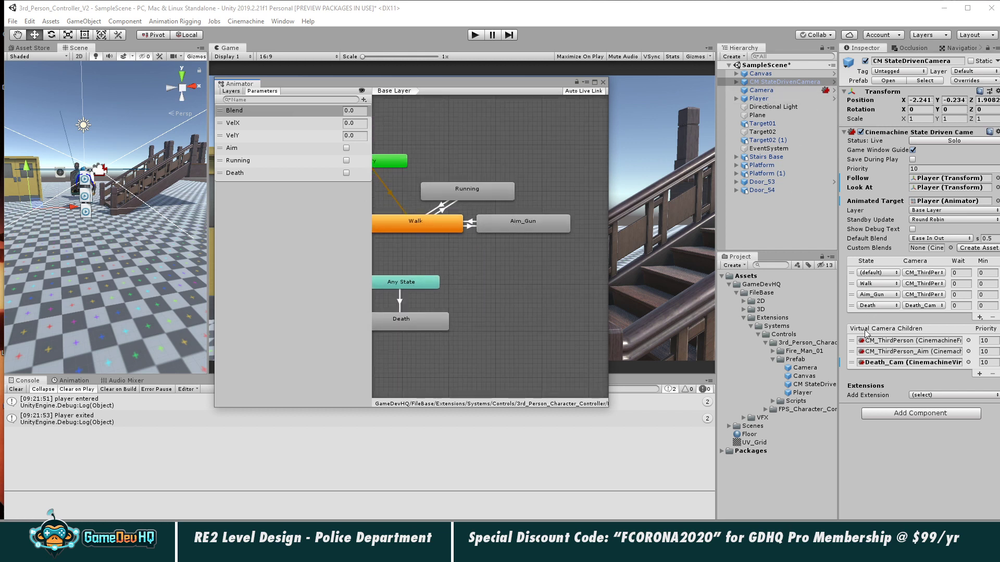
Inspect the Running and Aim_Gun states in the Animator graph, then move the Animator window out of the way.
left_click(487, 196)
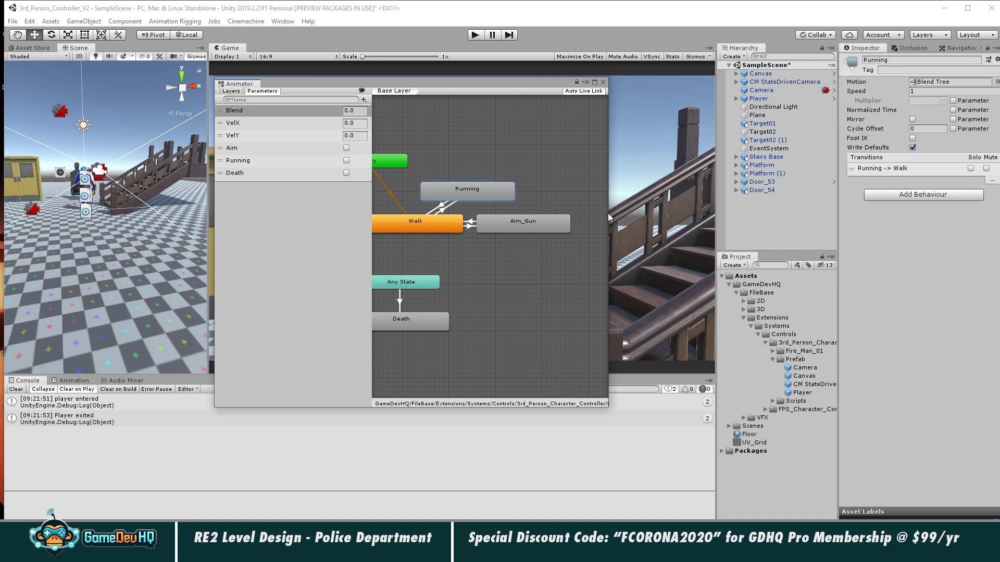
left_click(506, 225)
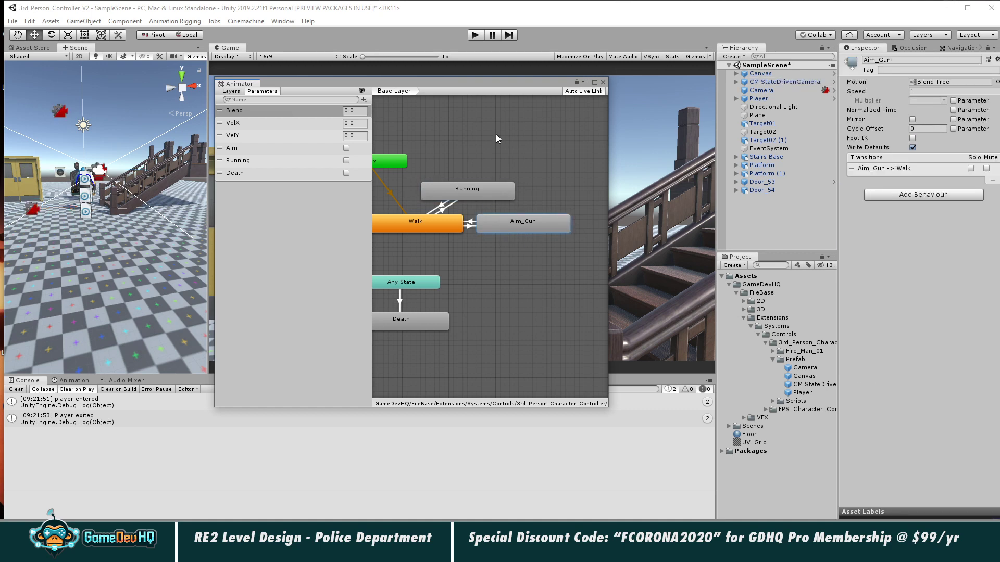
left_click(736, 82)
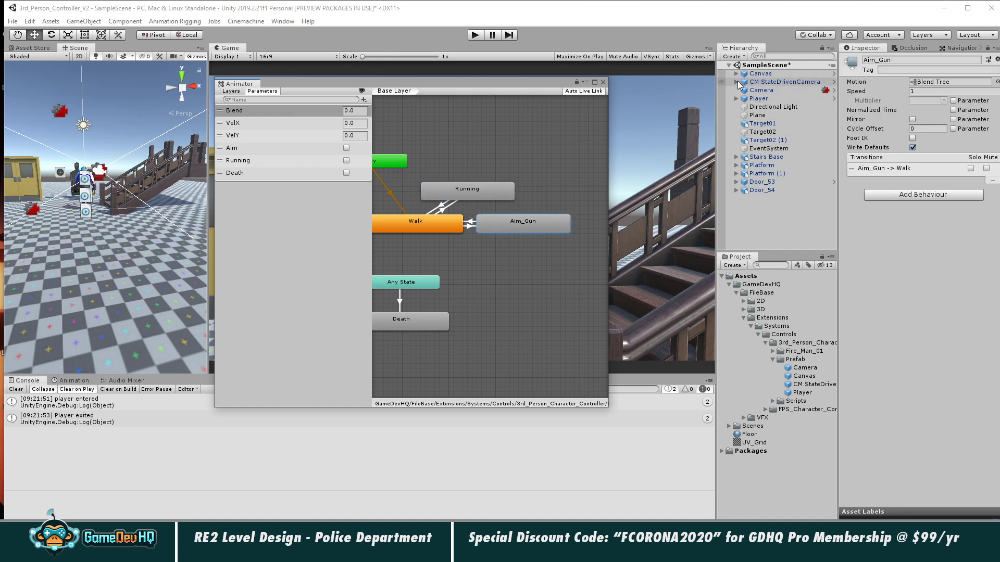
left_click(736, 82)
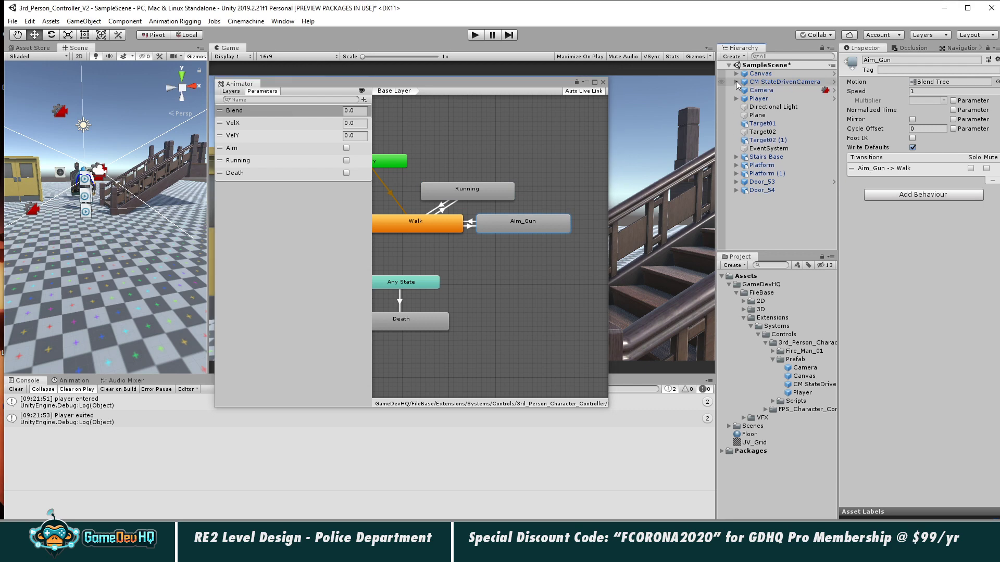
left_click_drag(497, 82, 999, 114)
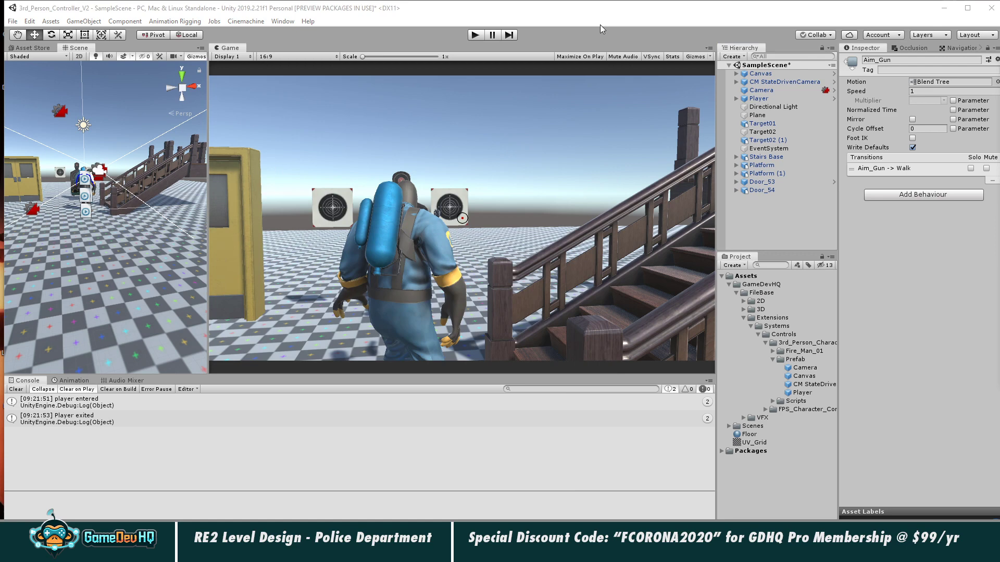
Run the scene, enable Are Dead in the Player's Movement script to test the death camera, and stop play mode.
left_click(474, 35)
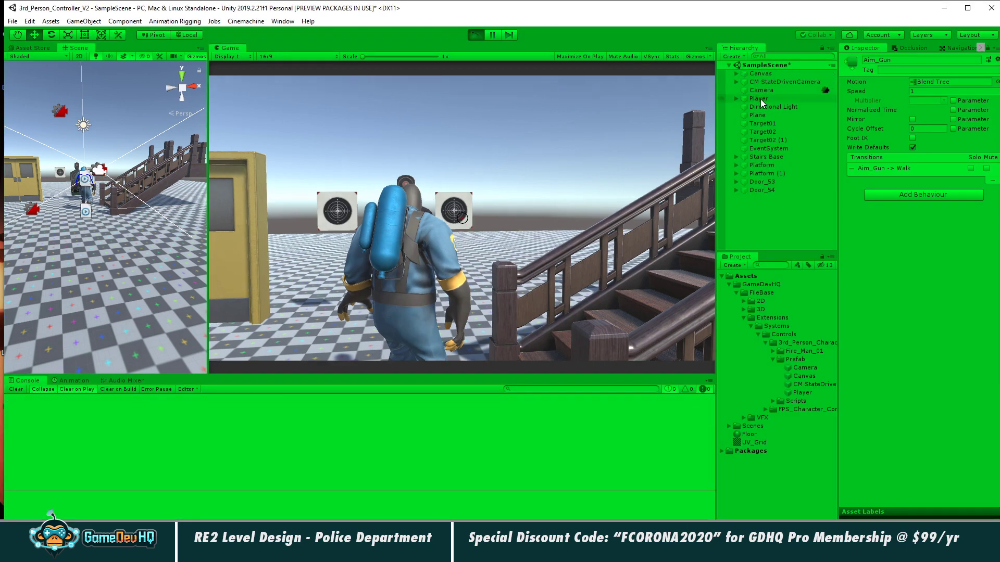
left_click(759, 99)
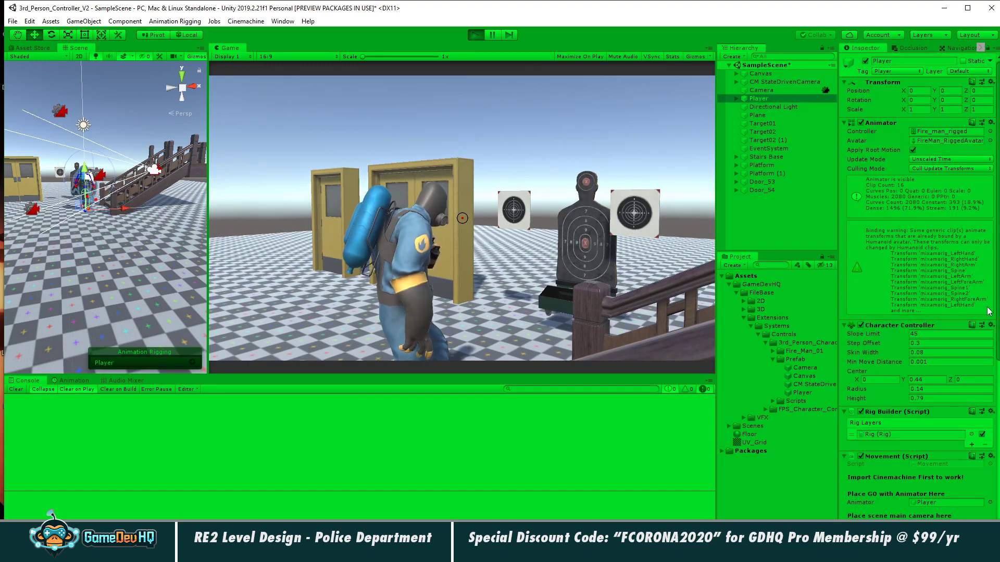
scroll(867, 479, "down", 8)
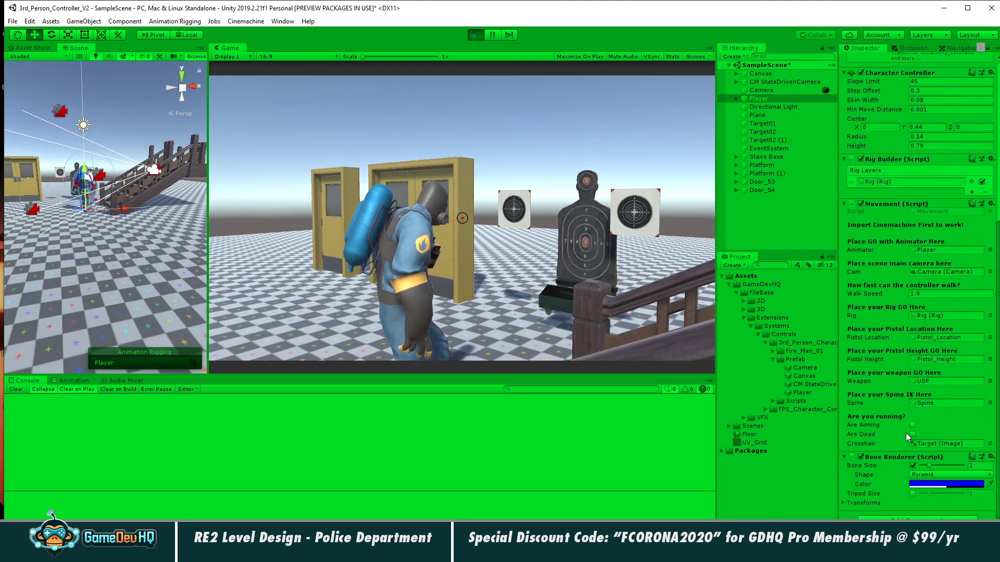
left_click(913, 434)
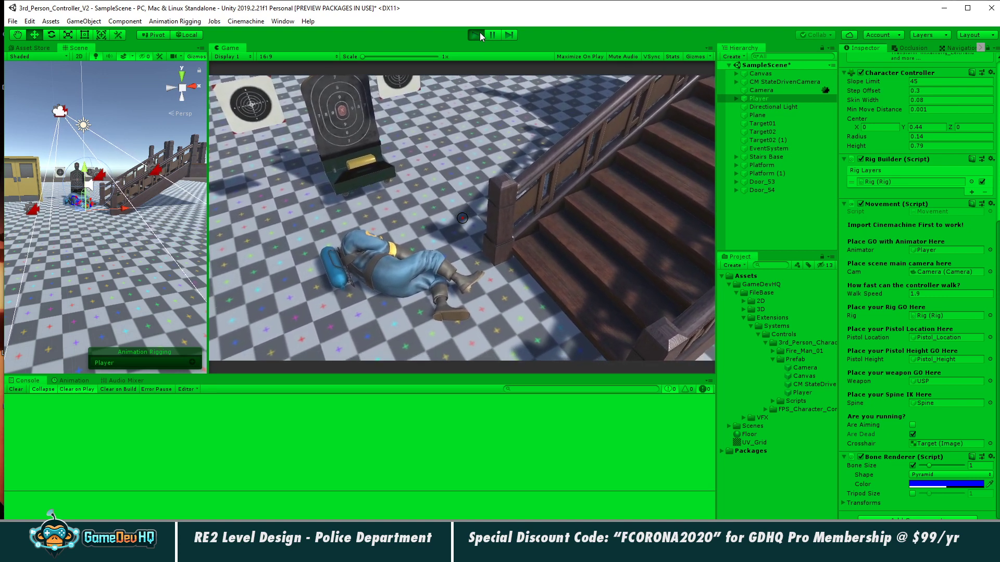
left_click(476, 35)
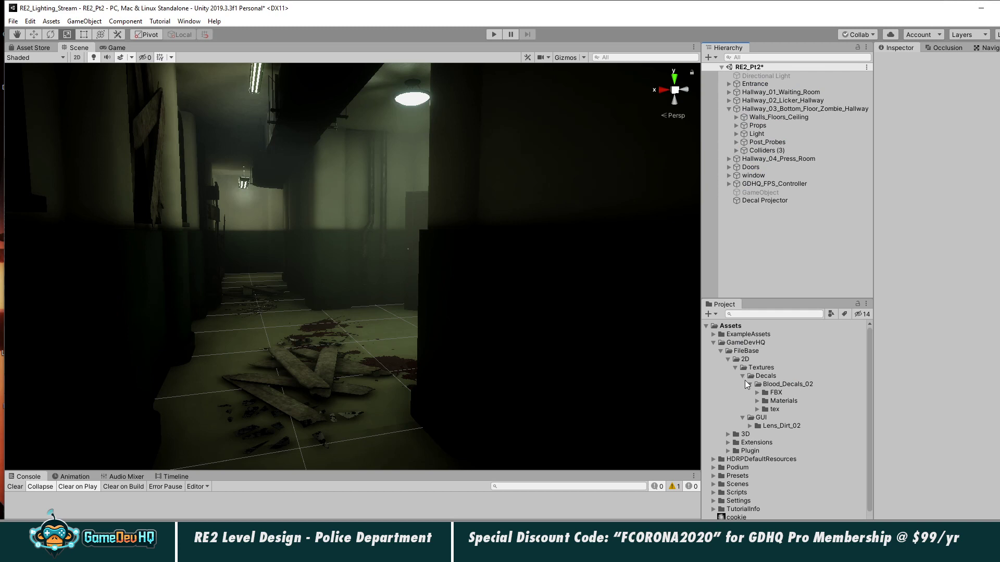
In the RE2_Pt2 scene, move the Decal Projector to the zombie hallway at X 30.25 and frame it.
left_click(770, 201)
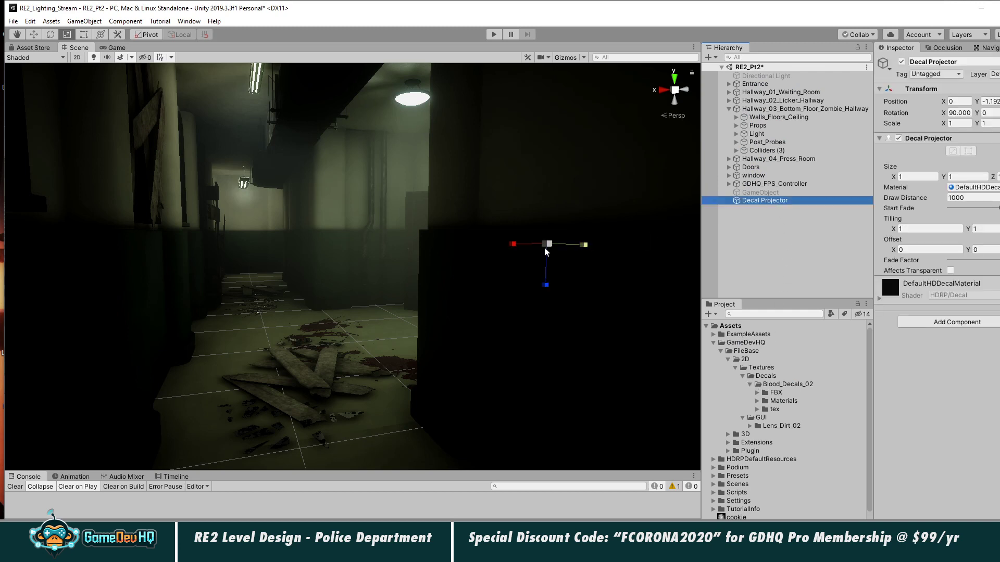
key("w")
left_click_drag(520, 250, 442, 371)
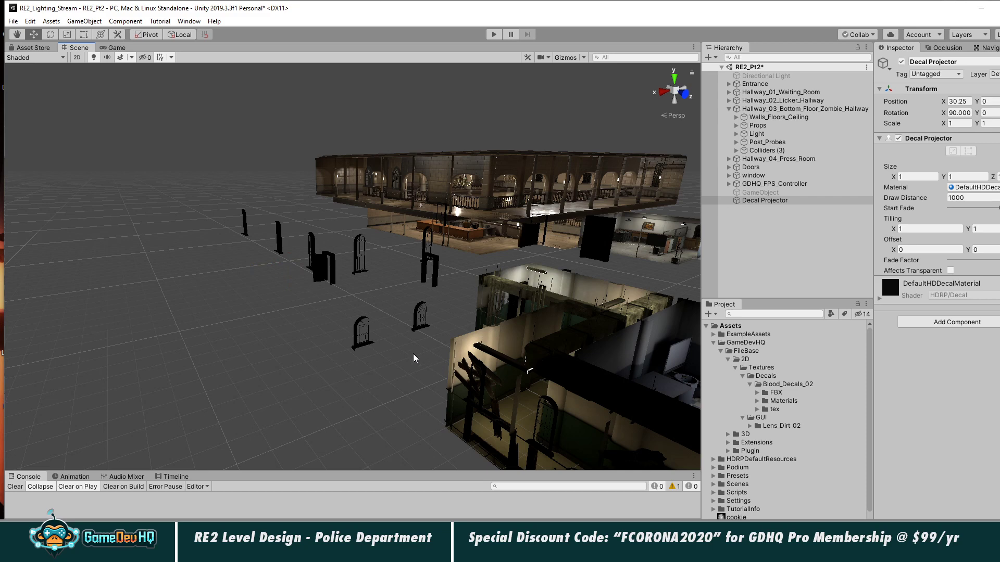
key("f")
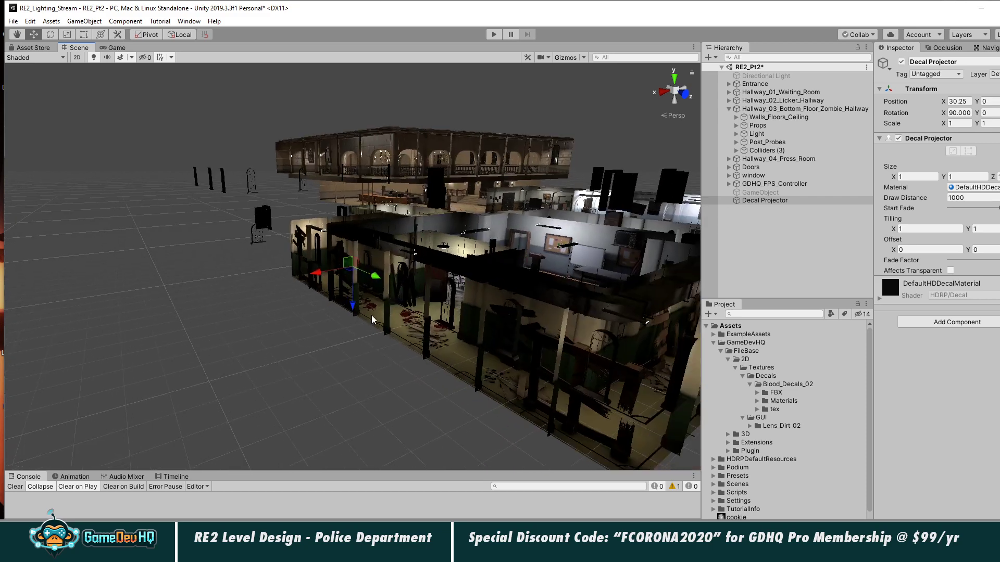
scroll(372, 319, "up", 5)
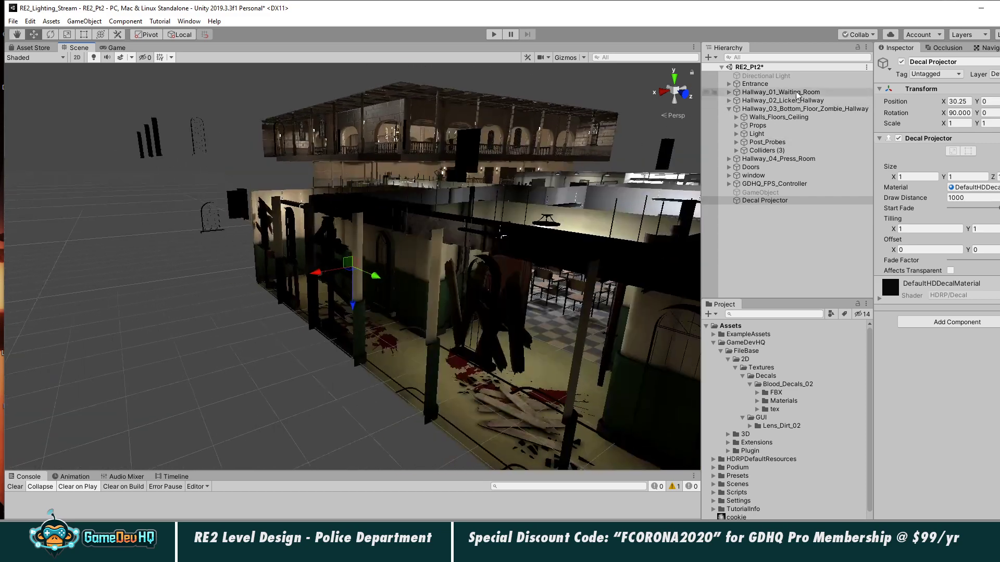
Deactivate the Entrance, Hallway_01_Waiting_Room and Hallway_02_Licker_Hallway objects.
left_click(796, 92)
left_click(783, 84)
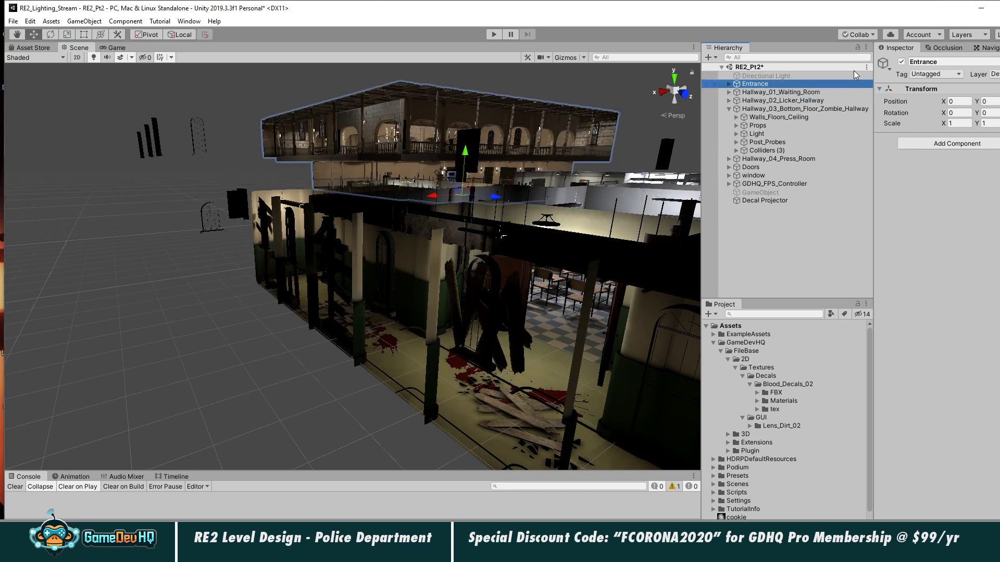
left_click(902, 62)
left_click(807, 92)
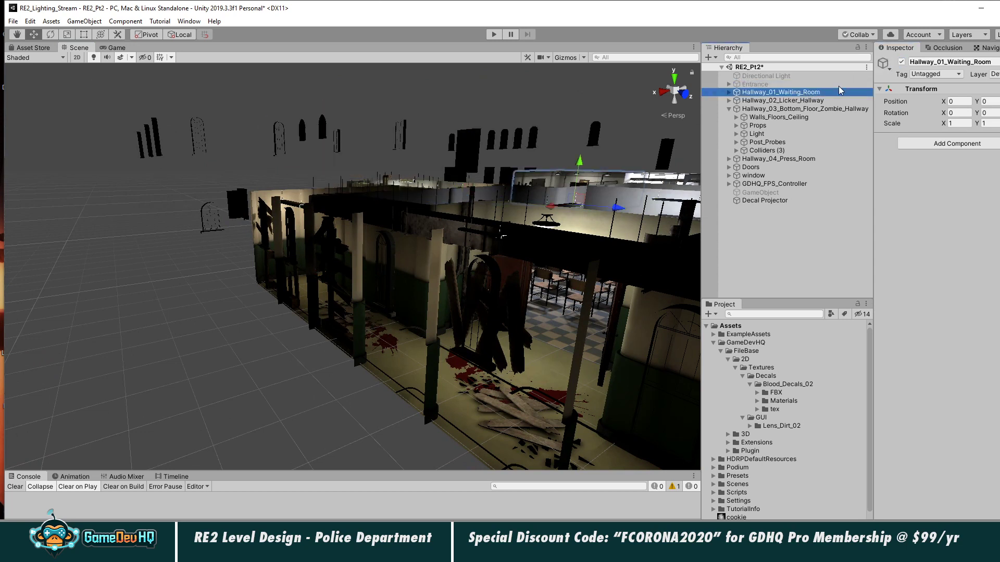
left_click(902, 62)
left_click(818, 101)
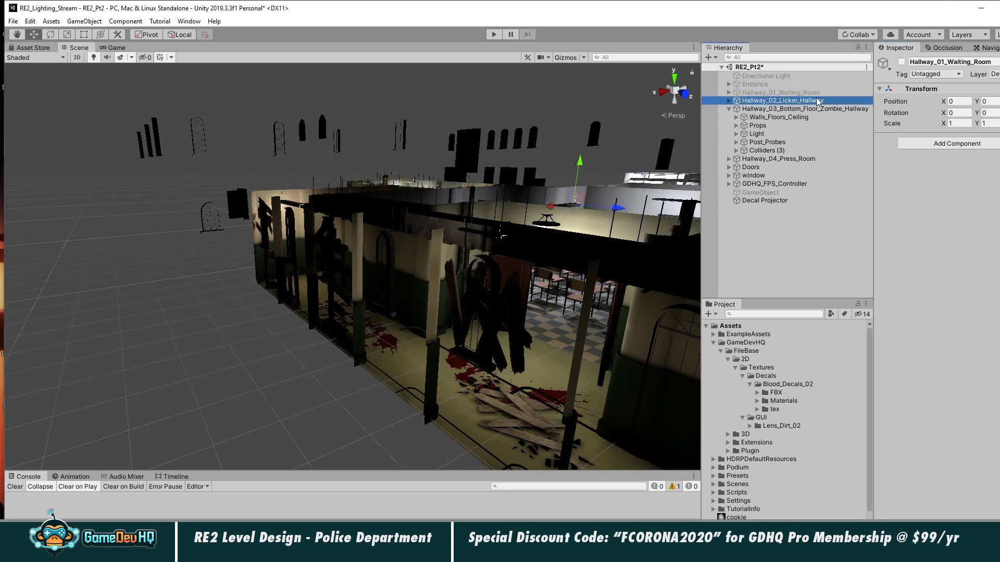
left_click(902, 62)
Move the Decal Projector across to the middle of the hallway floor and raise it to about Y 0.826.
right_click_drag(428, 296, 723, 295, "alt")
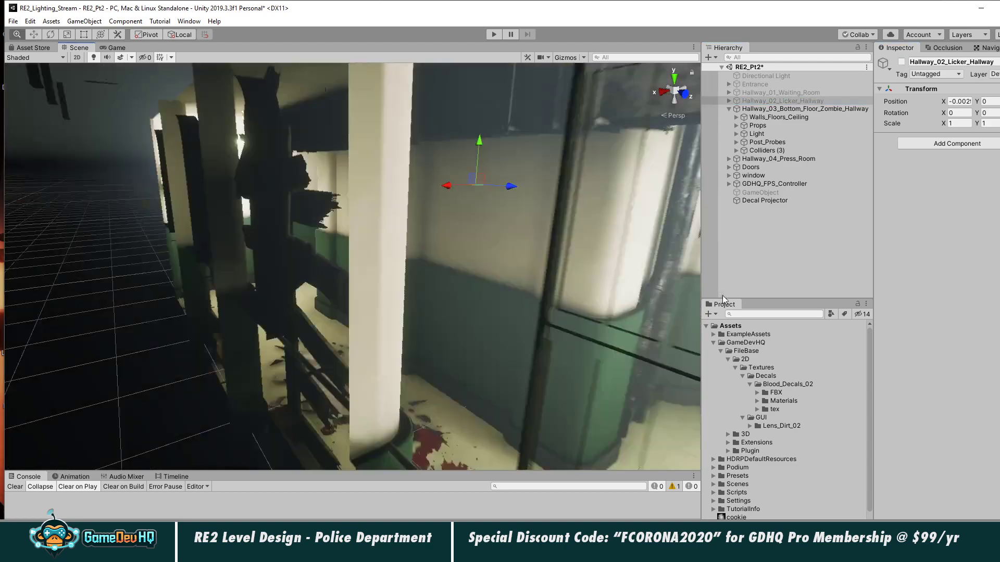
left_click(774, 201)
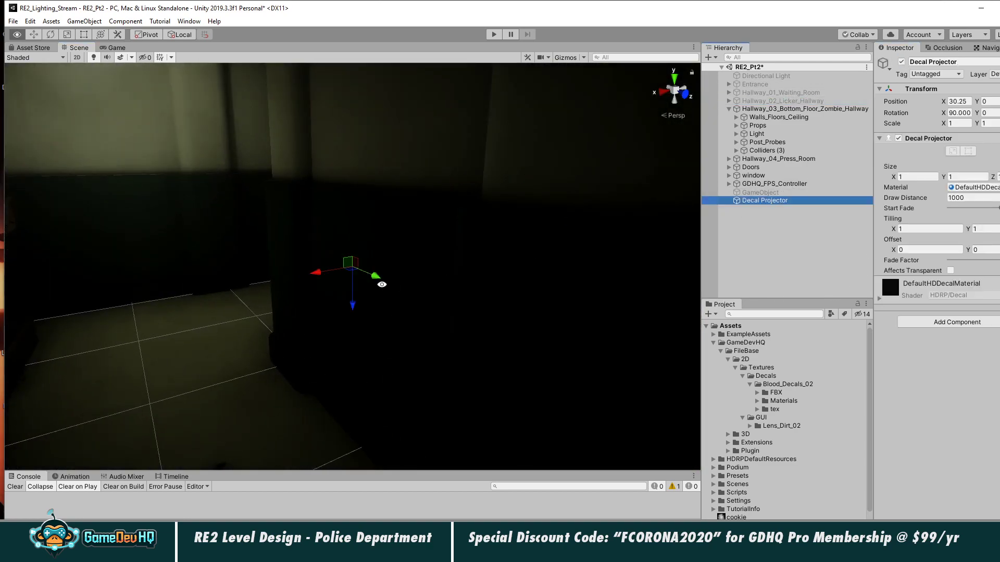
left_click_drag(382, 284, 476, 306, "alt")
right_click_drag(476, 306, 610, 303, "alt")
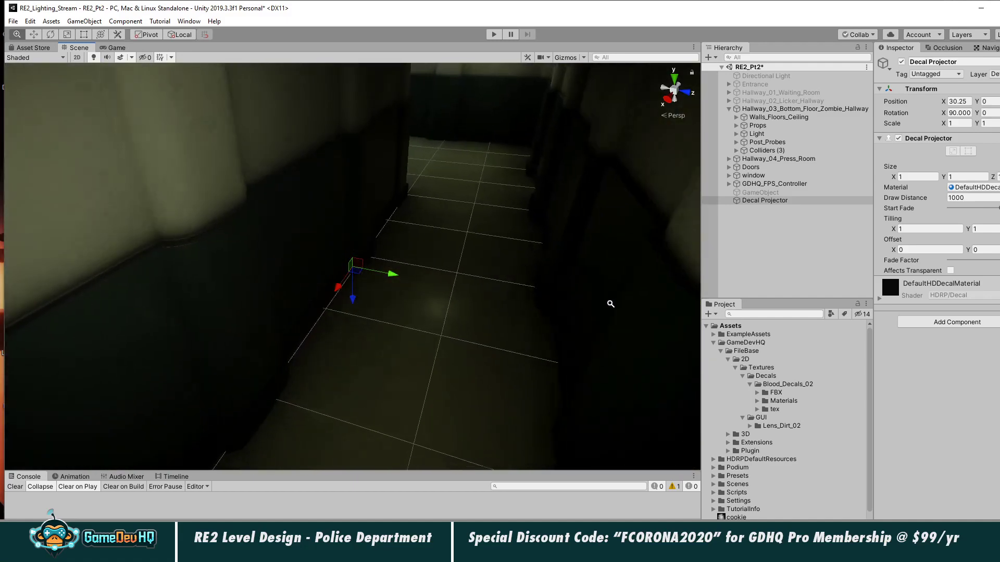
left_click_drag(429, 300, 435, 281, "alt")
middle_click_drag(435, 281, 417, 324)
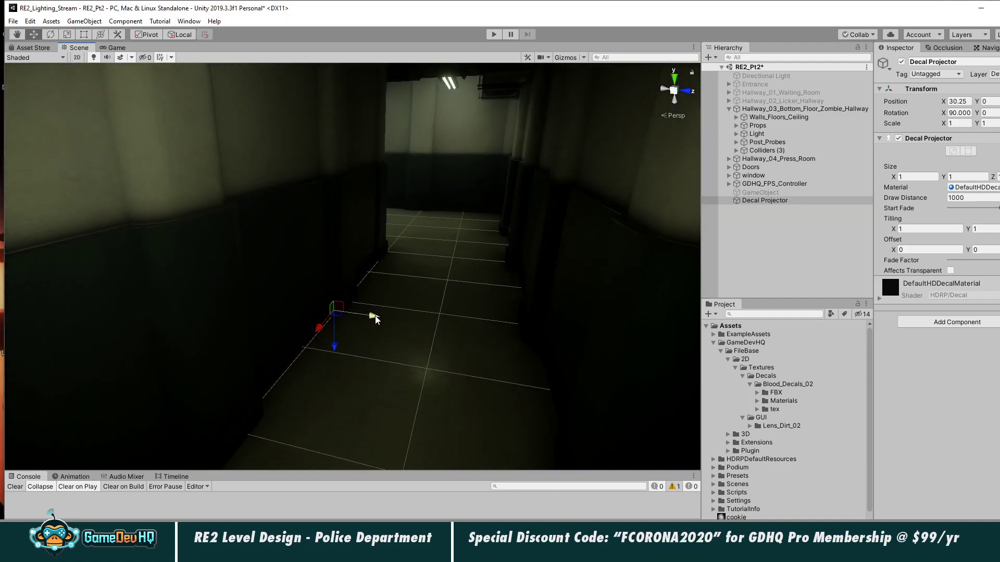
left_click_drag(375, 318, 471, 329)
left_click_drag(430, 366, 434, 282)
left_click_drag(417, 206, 453, 334, "alt")
middle_click_drag(453, 333, 391, 299, "alt")
left_click_drag(390, 299, 339, 303, "alt")
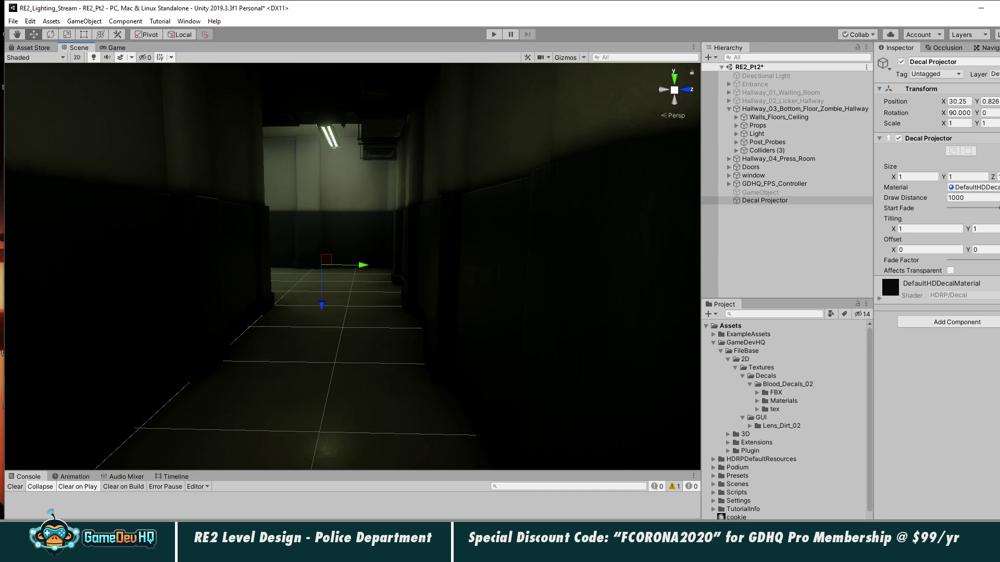
Assign the Blood Decal material from Blood_Decals_02 to the Decal Projector and view its projection on the floor.
left_click(757, 401)
left_click_drag(799, 427, 974, 187)
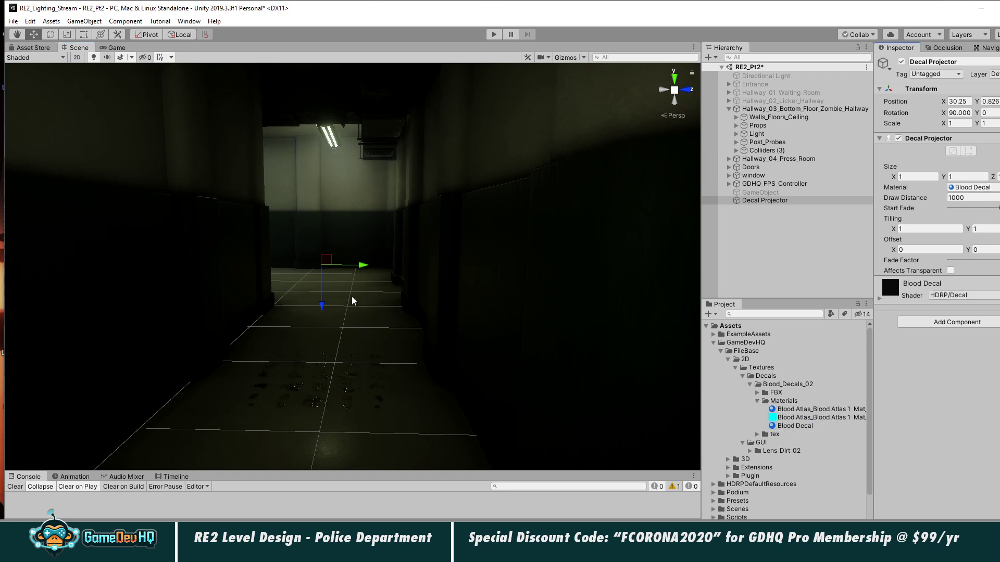
left_click_drag(327, 319, 592, 412, "alt")
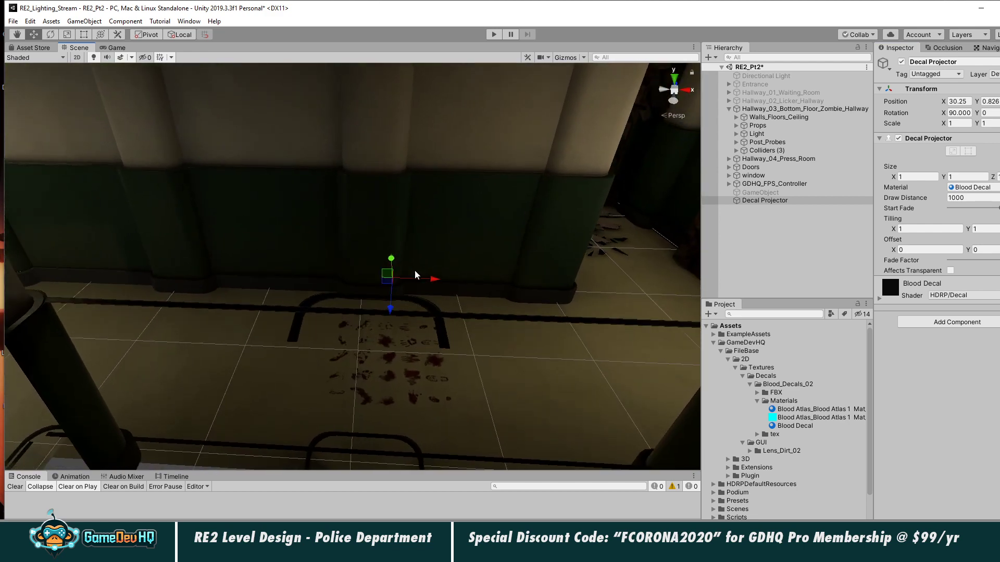
Move the Decal Projector along the hallway floor to X 25.79 and frame its blood projection up close.
left_click_drag(416, 279, 86, 292)
middle_click_drag(94, 294, 521, 271)
left_click_drag(529, 275, 232, 311)
middle_click_drag(287, 314, 420, 156)
right_click_drag(395, 257, 430, 264)
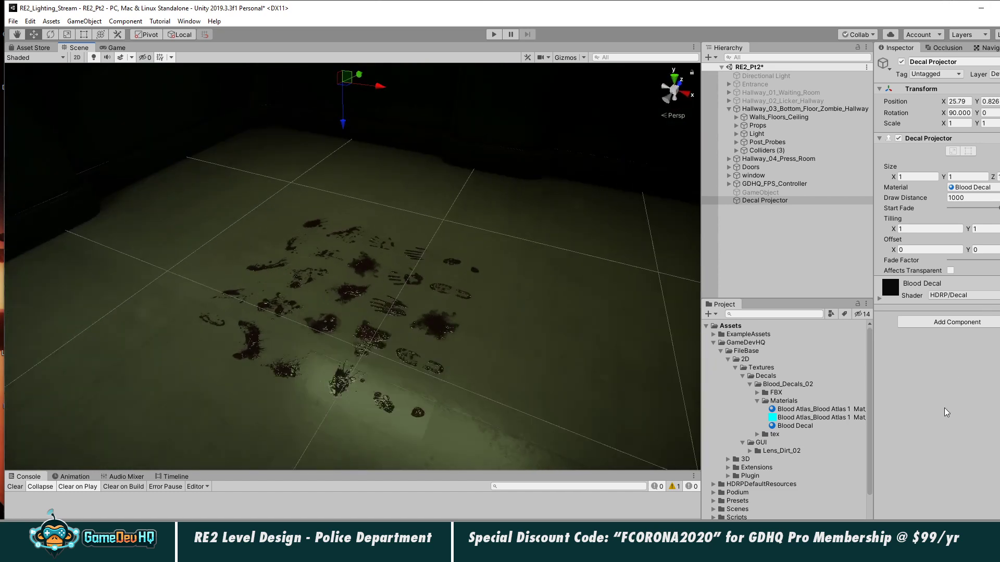
Set the Decal Projector's tiling to 0.2 by 0.2 and its X offset to 0.4 to isolate a single splatter.
left_click(917, 230)
type("0.2")
key("Tab")
type(".2")
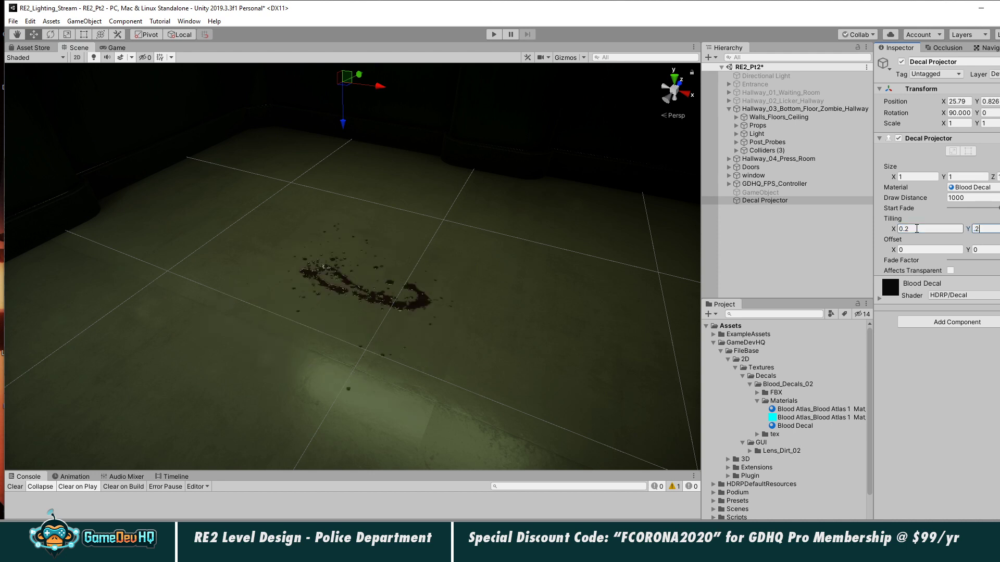
key("Tab")
key("Tab")
type(".2")
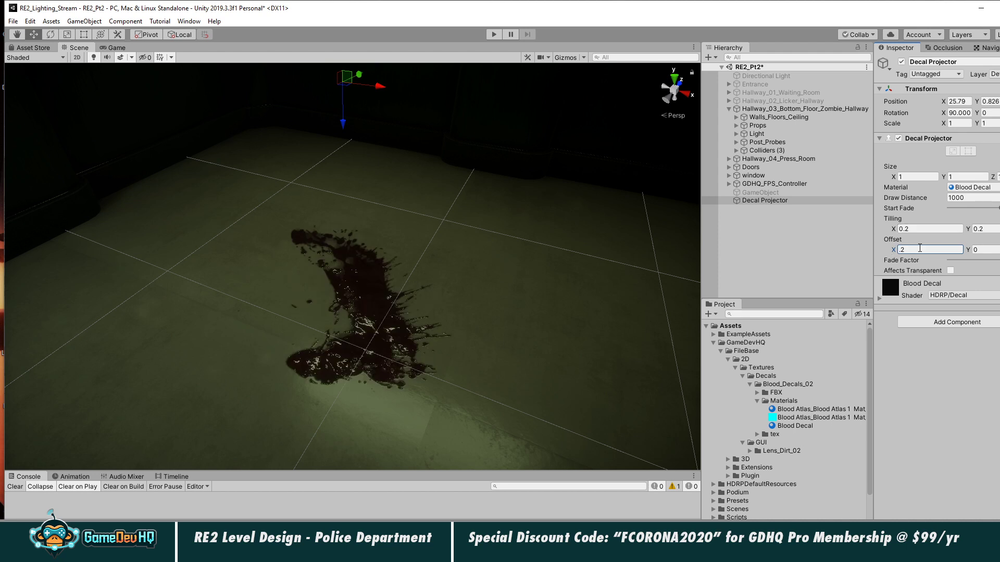
left_click_drag(919, 248, 879, 253)
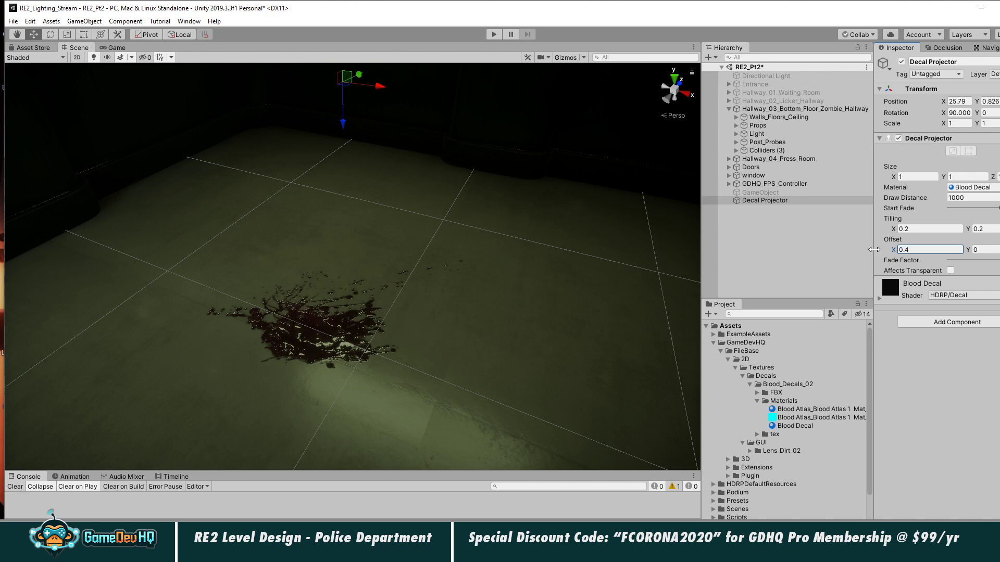
right_click_drag(486, 270, 348, 274)
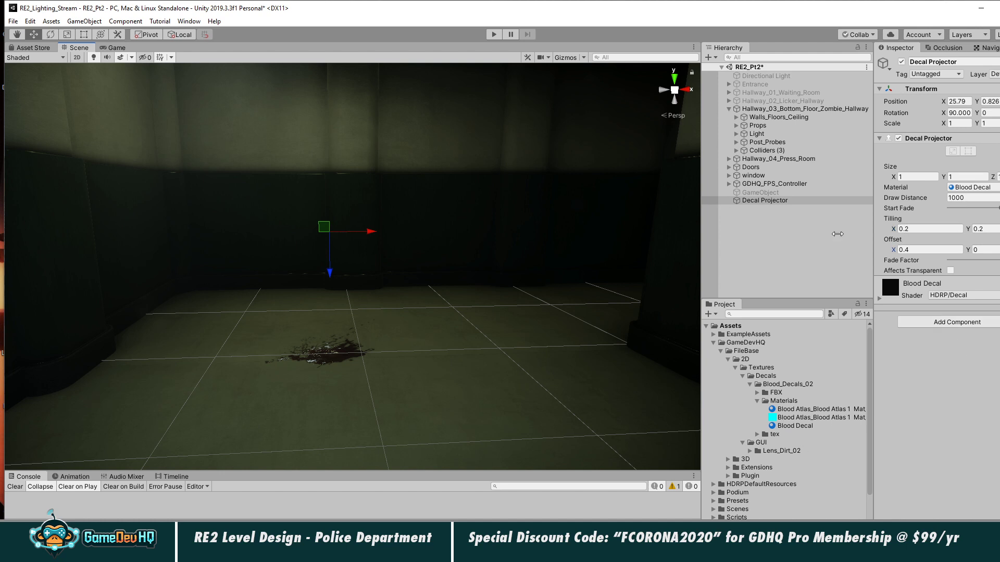
Create a folder named Decal inside Blood_Decals_02.
left_click(758, 401)
left_click(781, 385)
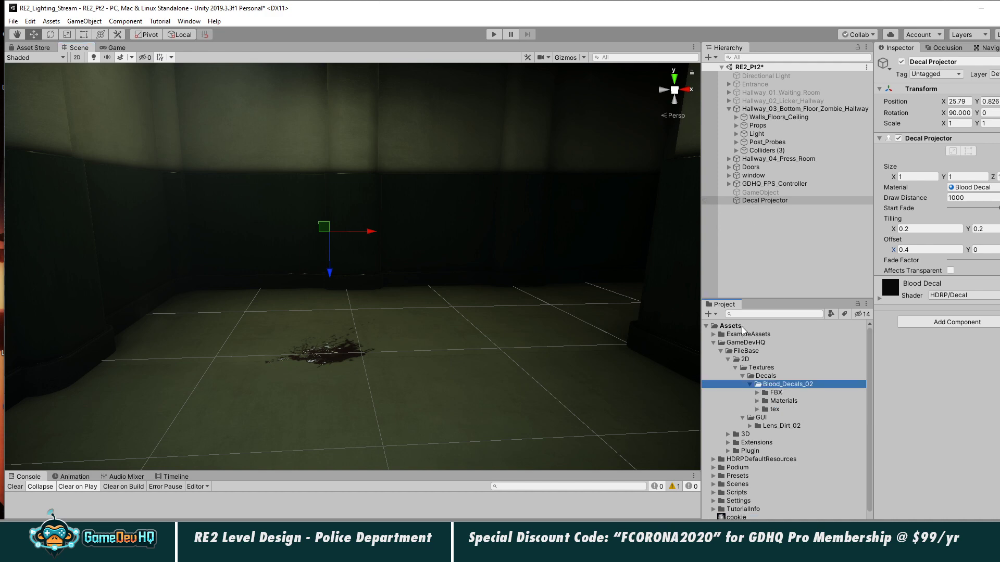
left_click(710, 314)
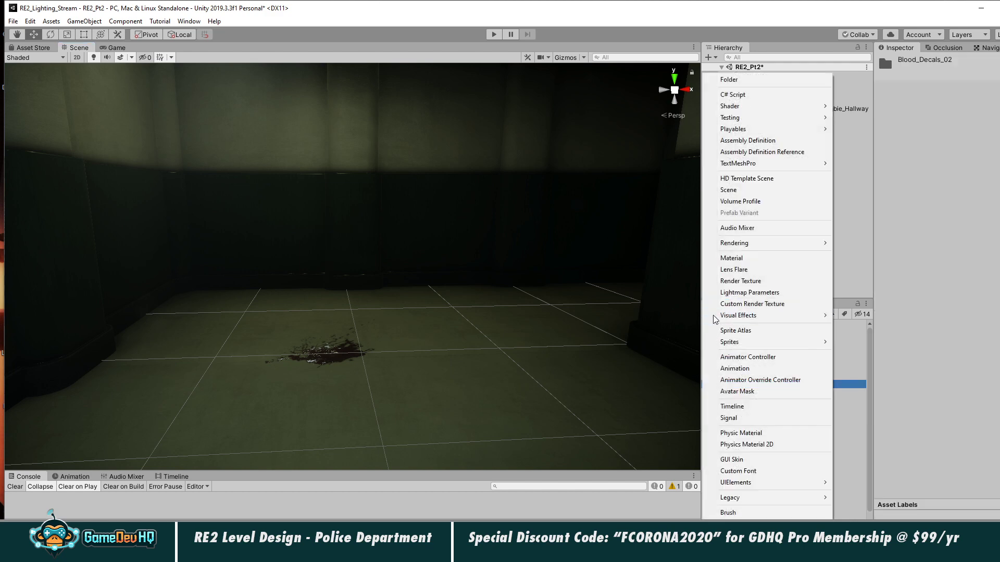
left_click(729, 80)
type("De")
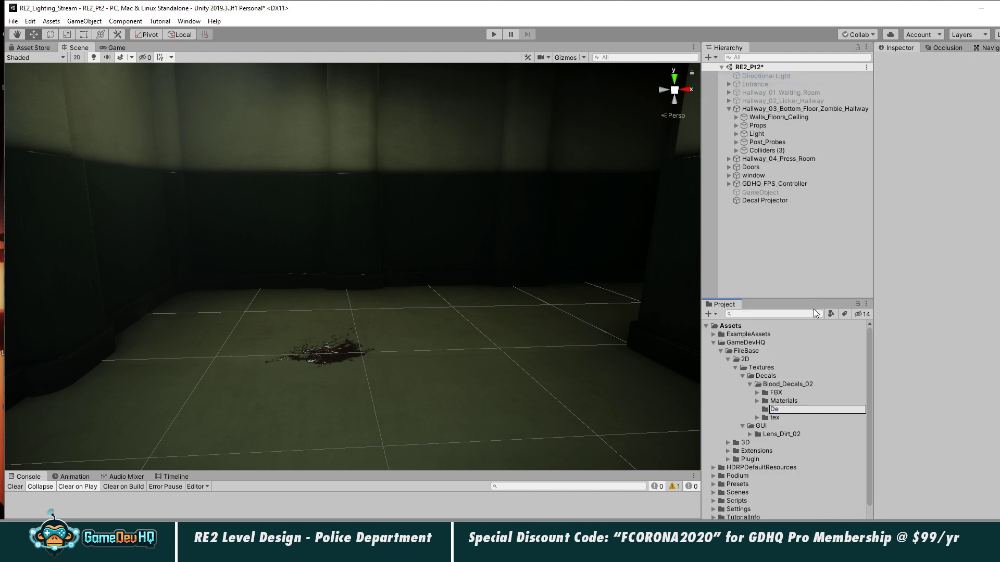
type("cal")
key("Return")
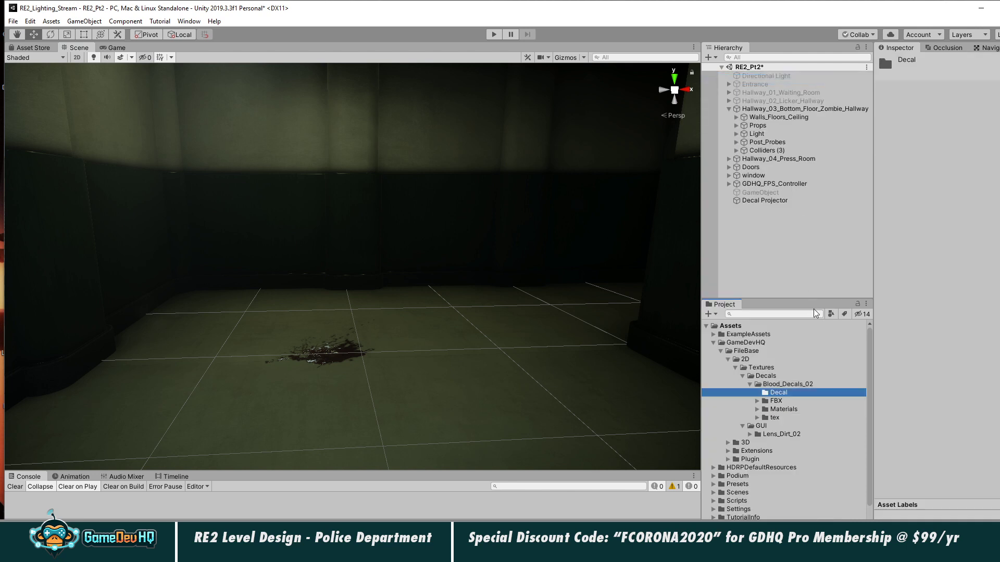
Rename the Decal Projector object as Blood_Splatter_01 and save it as a prefab in the Decal folder.
left_click(756, 202)
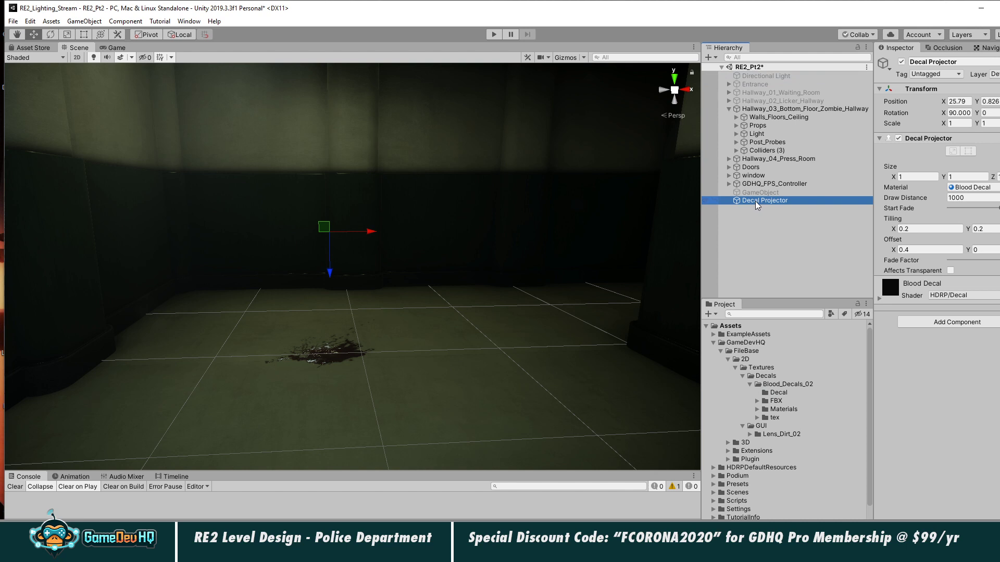
key("F2")
type("Bloo")
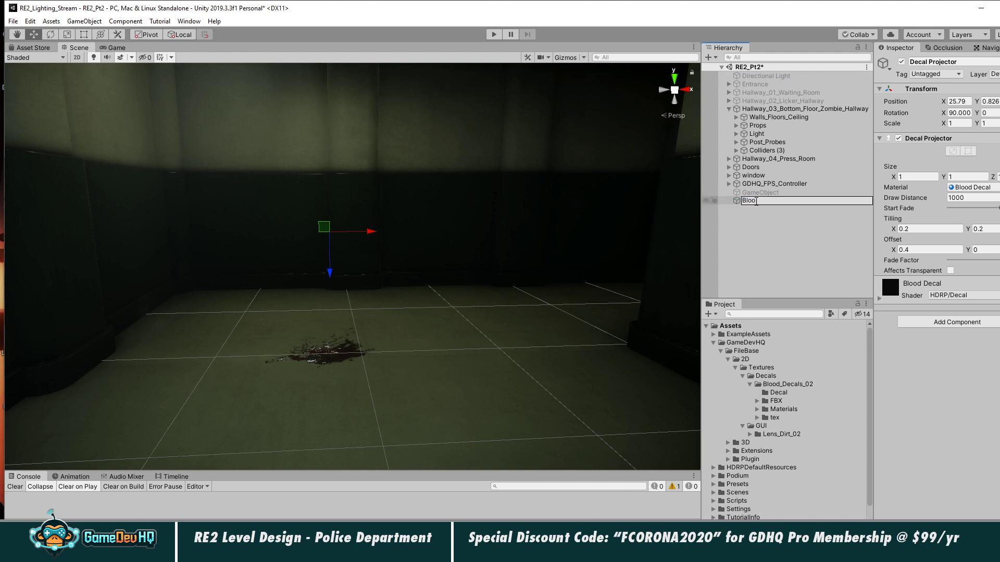
type("d_Splatter_01")
key("Return")
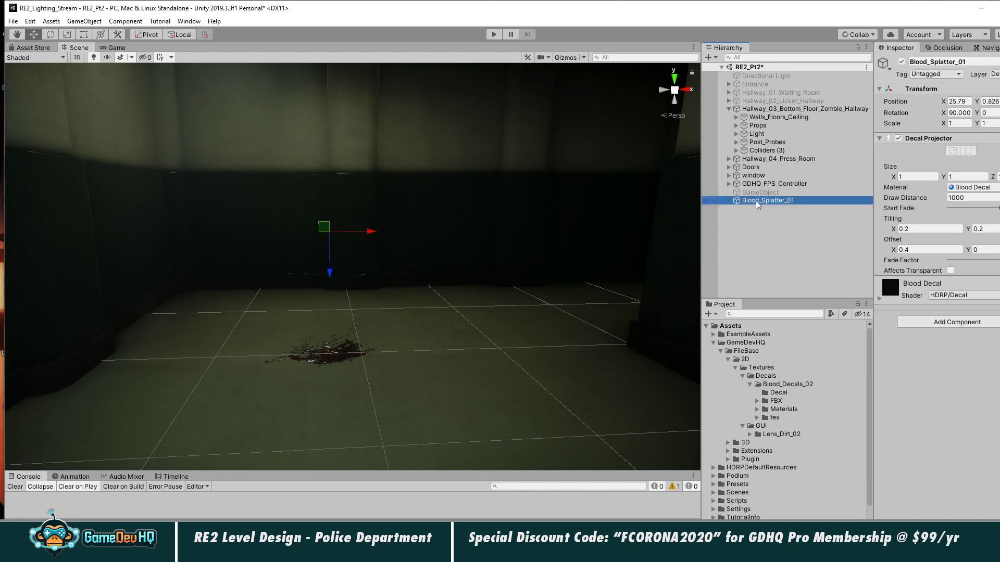
left_click_drag(758, 201, 778, 392)
Duplicate Blood_Splatter_01, move the copy along the floor to X 26.807 and set its X offset to 0.2.
left_click(763, 200)
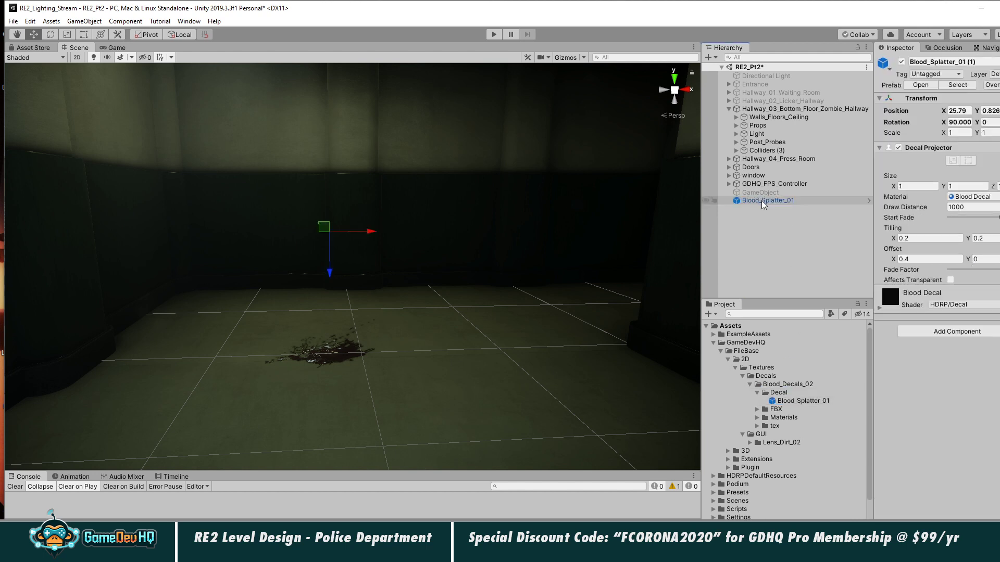
key("ctrl+d")
left_click_drag(363, 235, 501, 234)
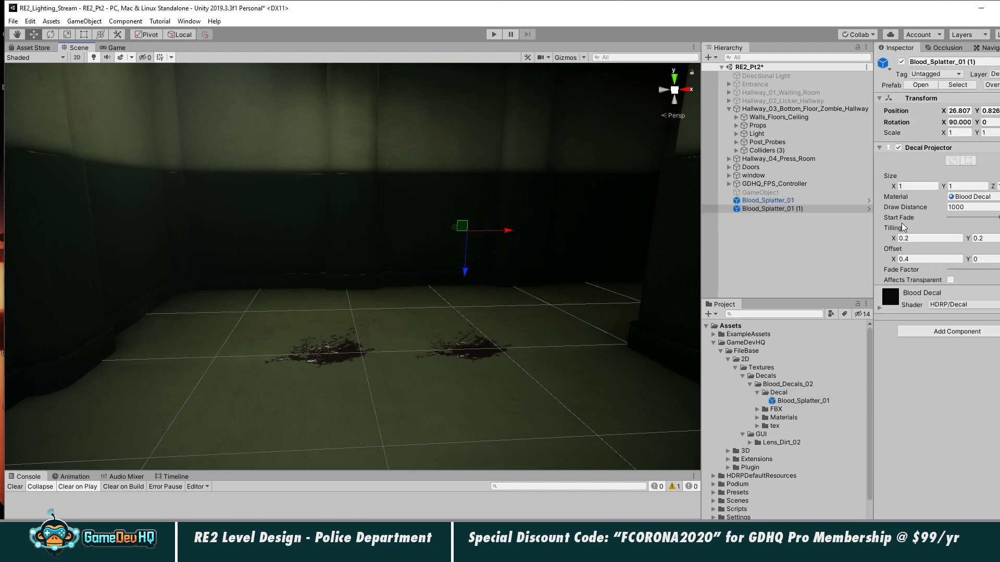
left_click(916, 260)
type("0.2")
Rename the duplicated splatter as Blood_Splatter_02 and save it as an original prefab in the Decal folder.
left_click(785, 210)
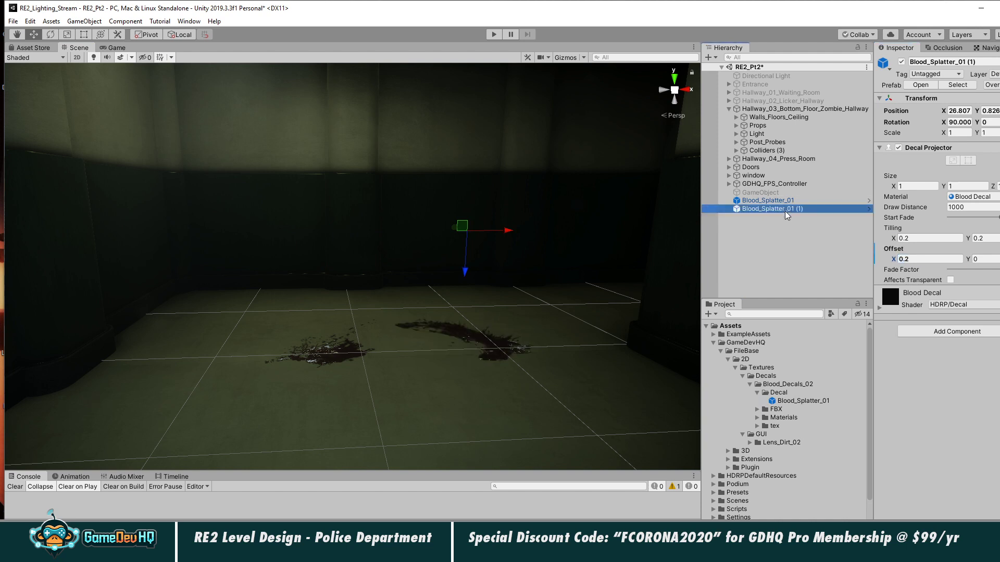
left_click(787, 210)
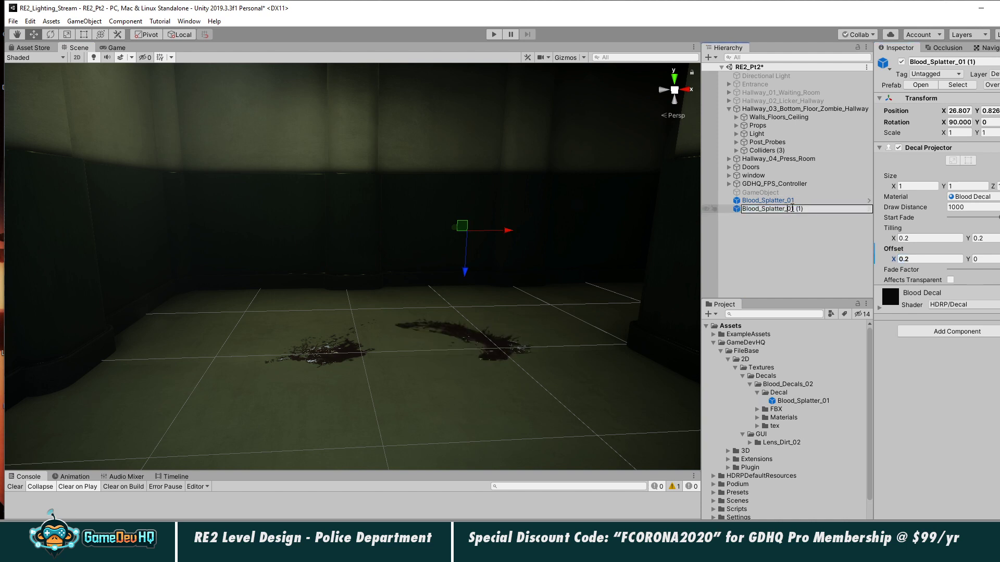
left_click_drag(791, 208, 835, 205)
type("2")
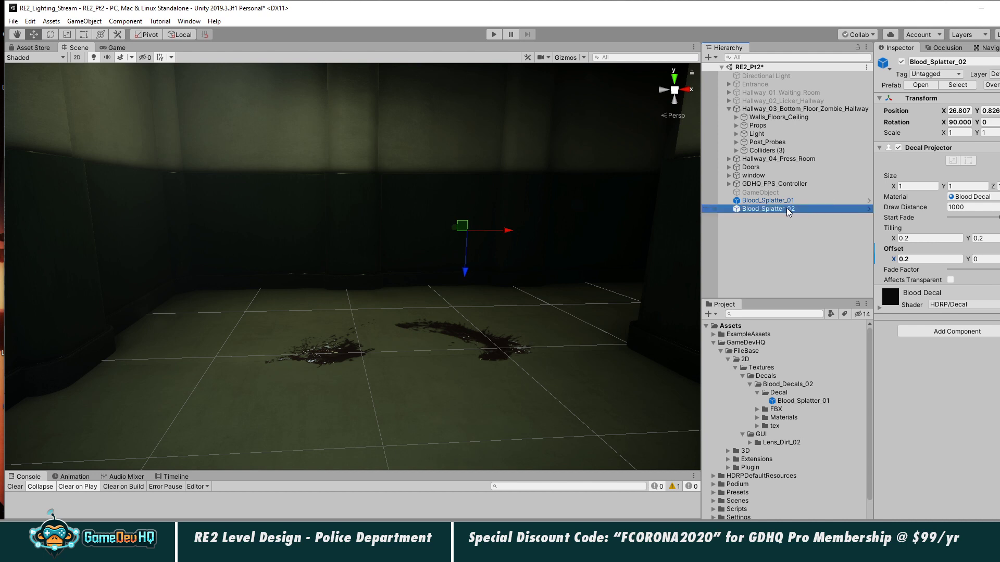
key("Return")
left_click_drag(793, 395, 794, 395)
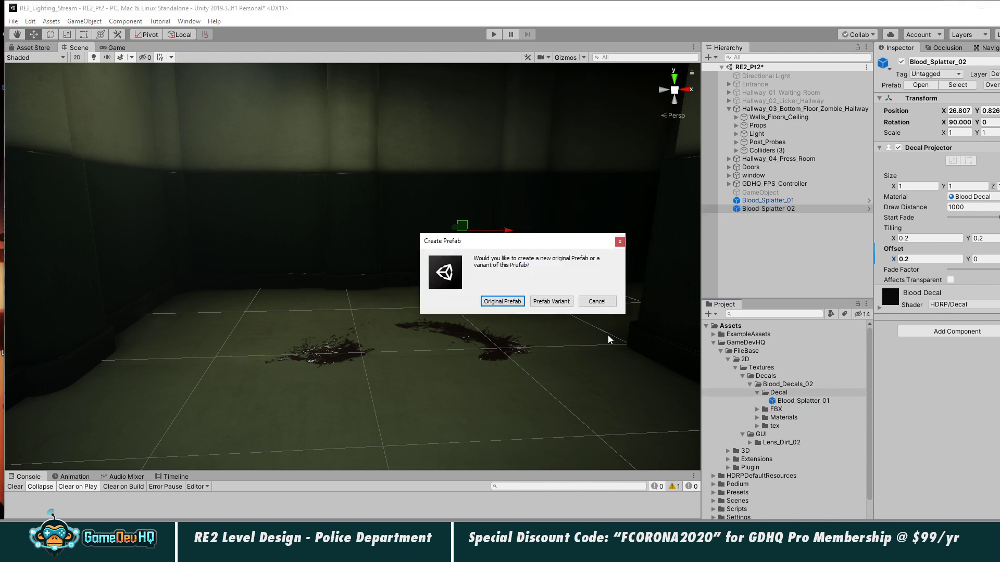
left_click(509, 305)
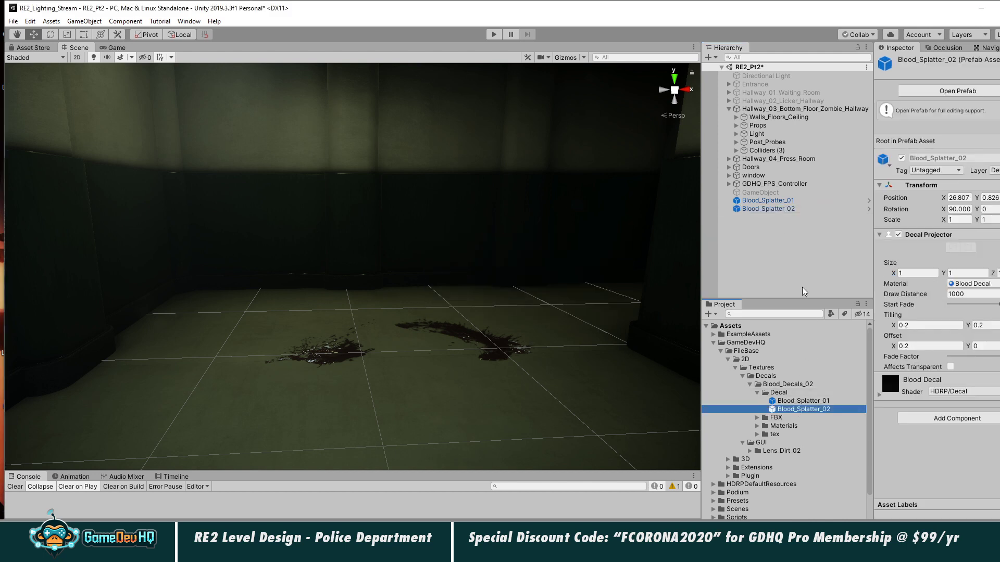
Examine the two blood splatters on the hallway floor from several angles.
left_click(766, 209)
left_click_drag(435, 275, 469, 220, "alt")
key("e")
key("ctrl+z")
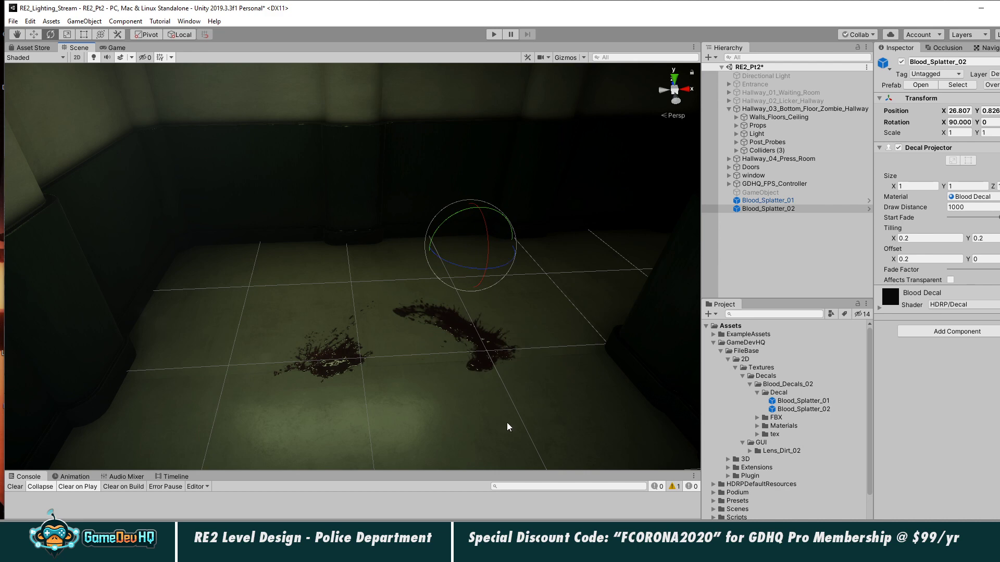
key("w")
left_click_drag(502, 421, 448, 330, "alt")
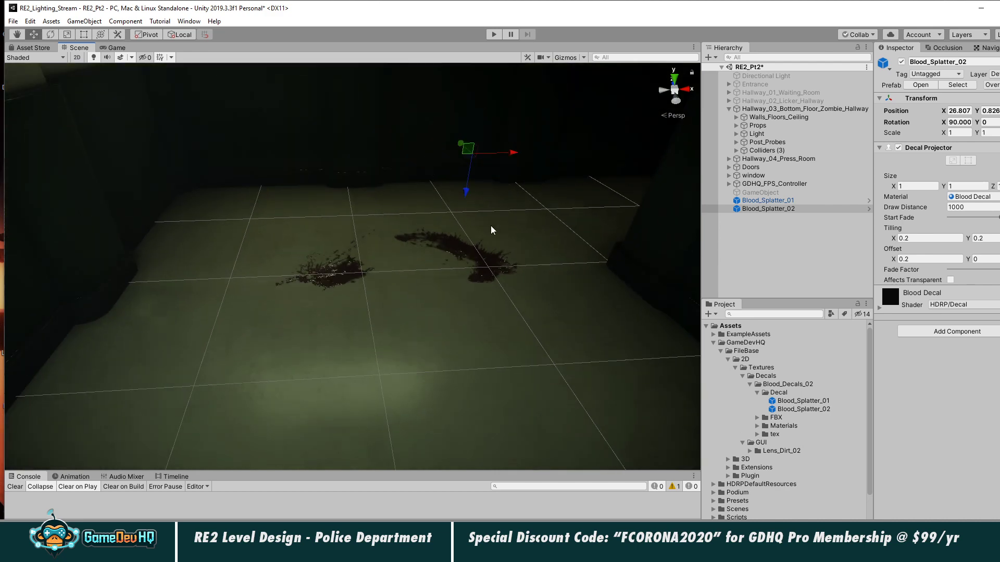
left_click_drag(490, 226, 616, 364, "alt")
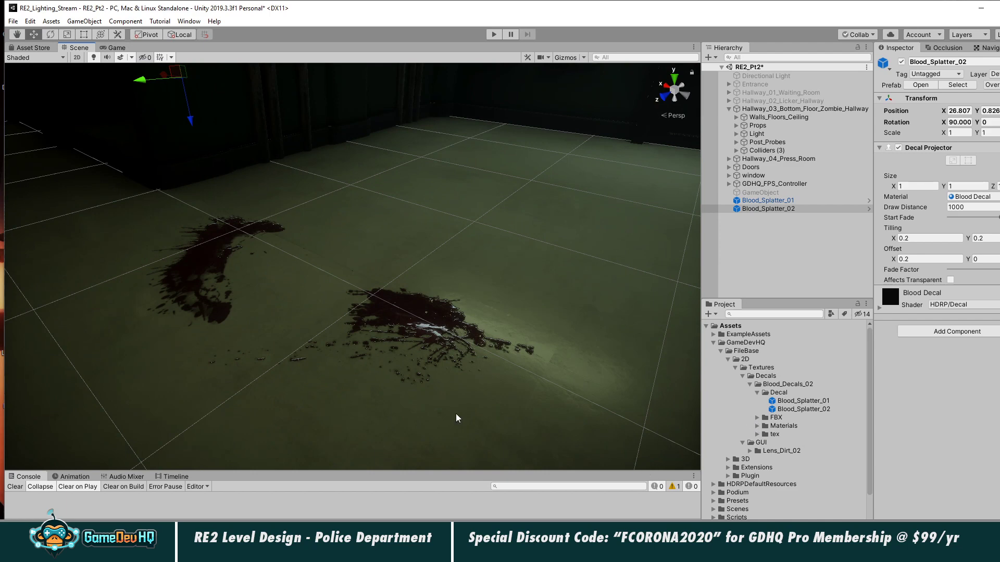
left_click_drag(458, 418, 438, 224, "alt")
Duplicate Blood_Splatter_02 in the scene and rename the copy as Blood_Splatter_03.
left_click(760, 211)
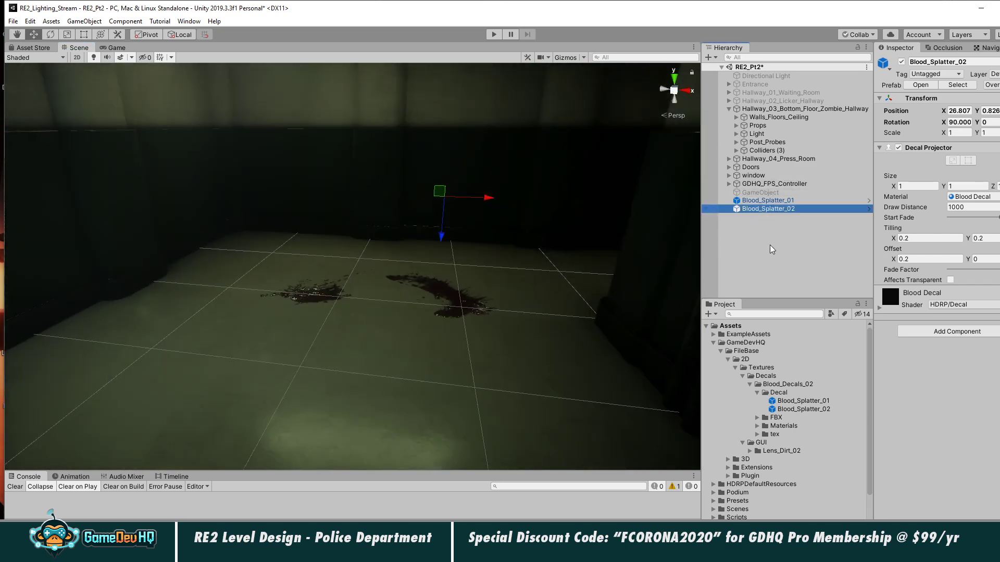
left_click(774, 252)
left_click(758, 208)
key("ctrl+d")
left_click(785, 218)
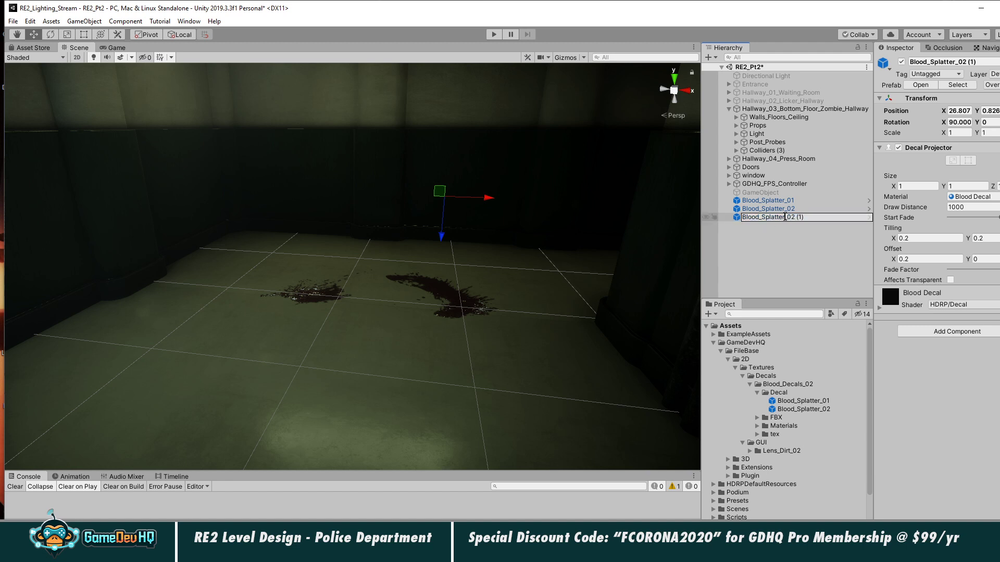
left_click_drag(791, 217, 817, 218)
type("3")
key("Return")
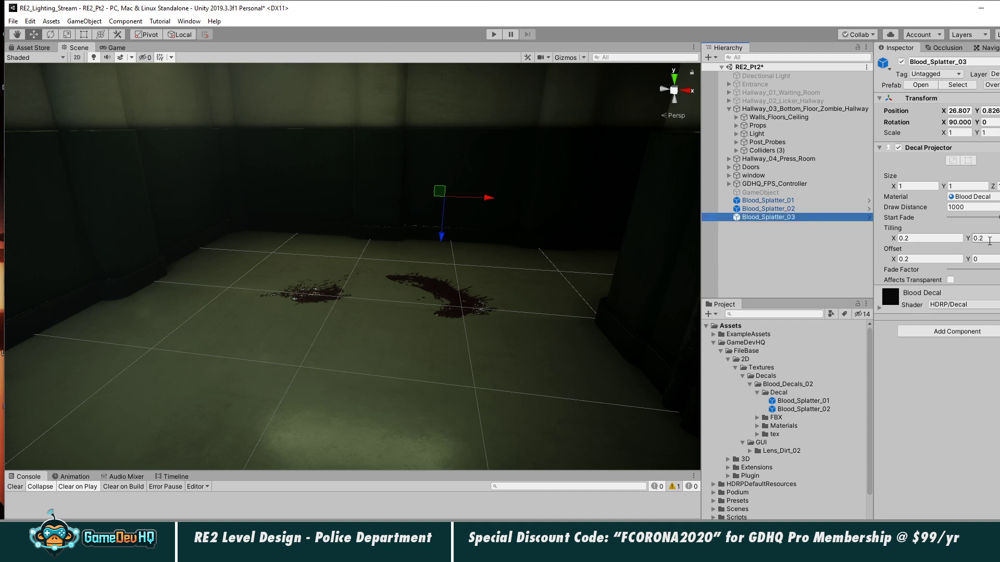
Set Blood_Splatter_03's X offset to 0.6 and save it as an original prefab in the Decal folder.
left_click(927, 258)
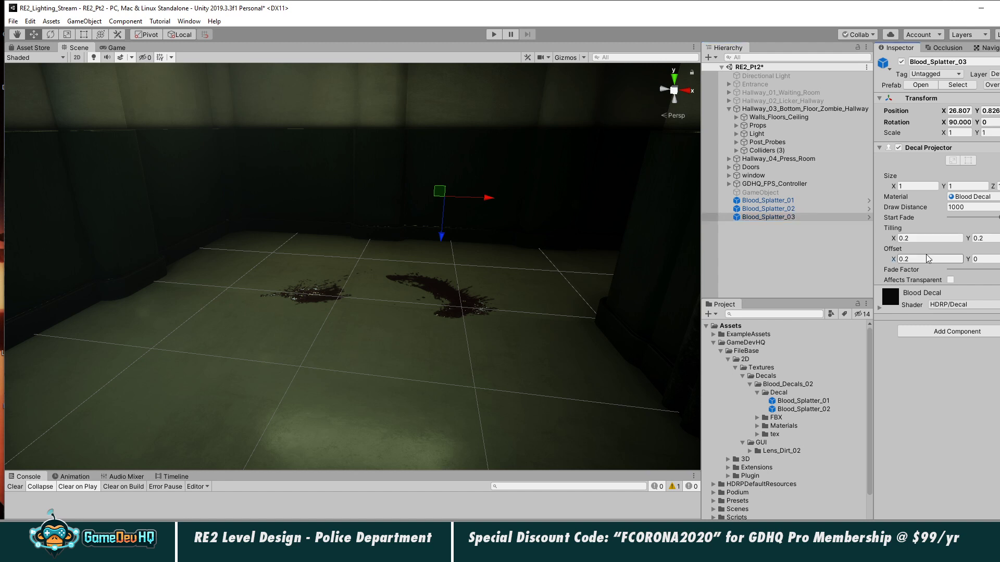
type("0.6")
left_click_drag(756, 219, 780, 395)
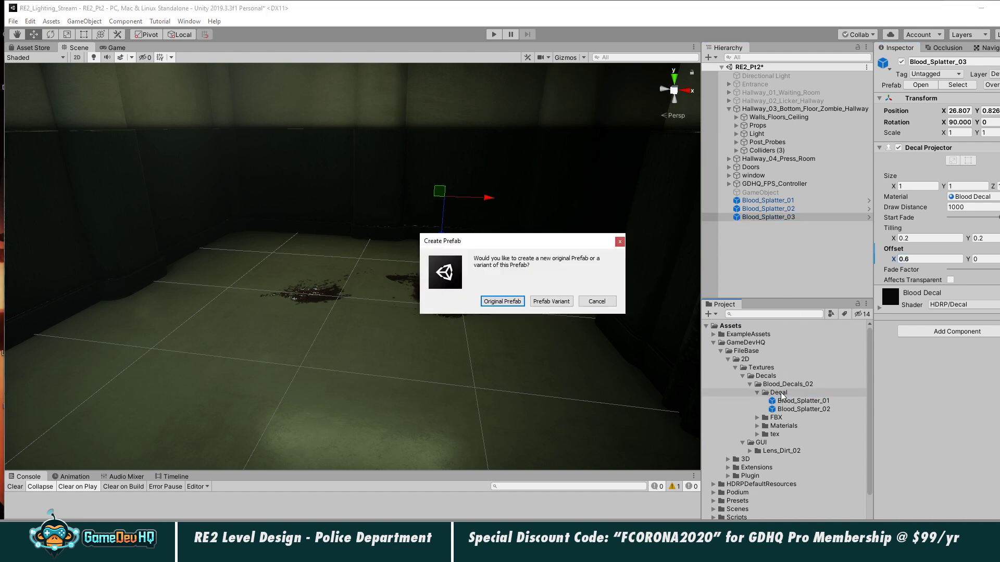
left_click(501, 302)
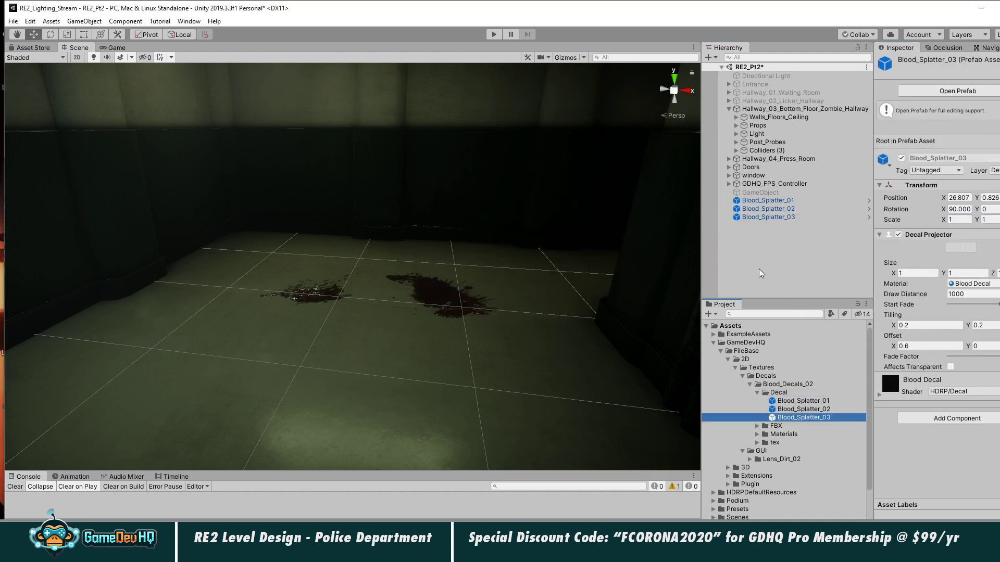
Move Blood_Splatter_03 across the floor to a separate spot in front of Blood_Splatter_02.
left_click(770, 217)
left_click_drag(442, 210, 547, 255, "alt")
left_click_drag(401, 161, 458, 209)
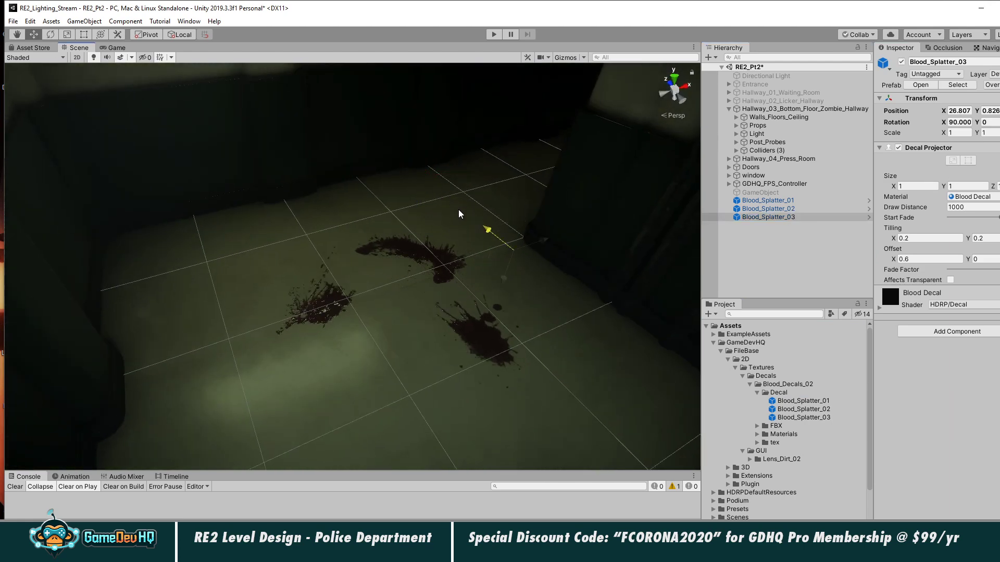
Check the rendering statistics in the Game view, hide them and return to the Scene view.
left_click(119, 46)
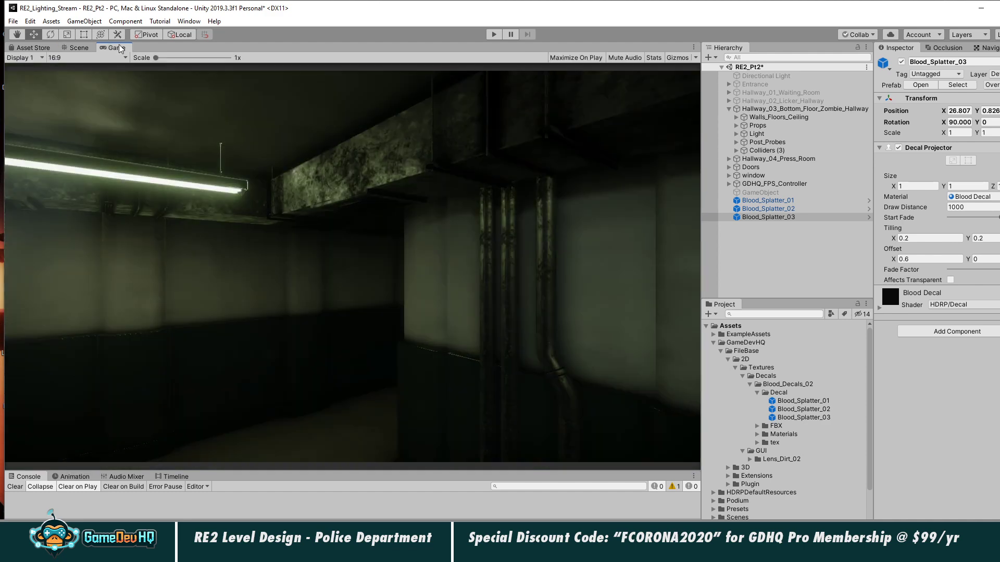
left_click(655, 58)
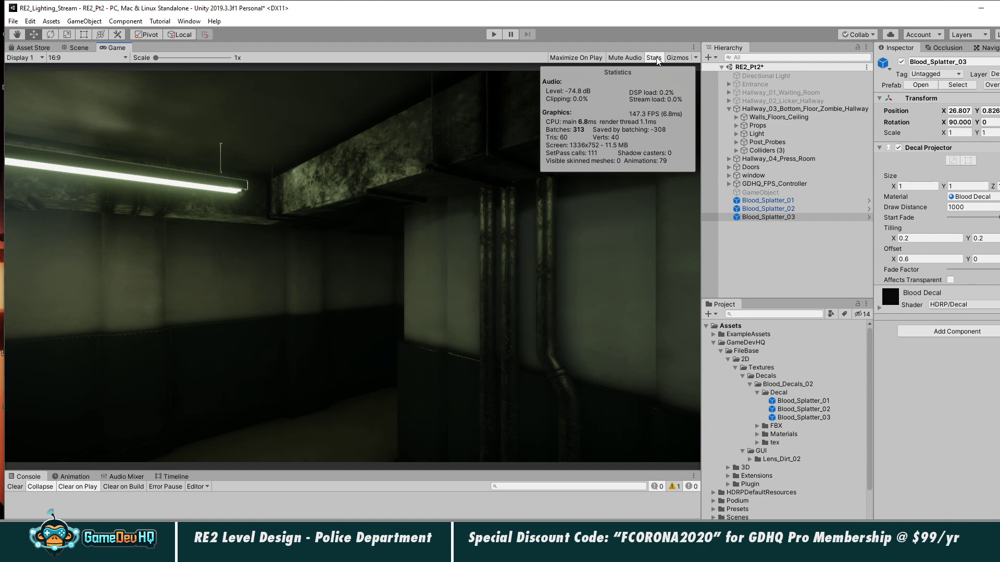
left_click(655, 57)
left_click(76, 46)
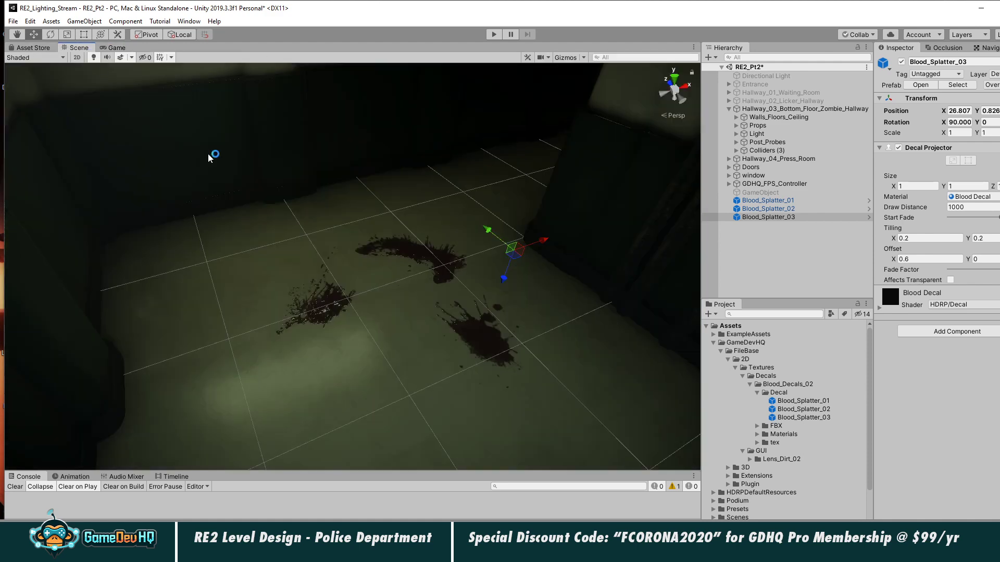
Review the three blood splatters on the floor and their prefabs in the Decal folder.
left_click_drag(514, 315, 465, 308, "alt")
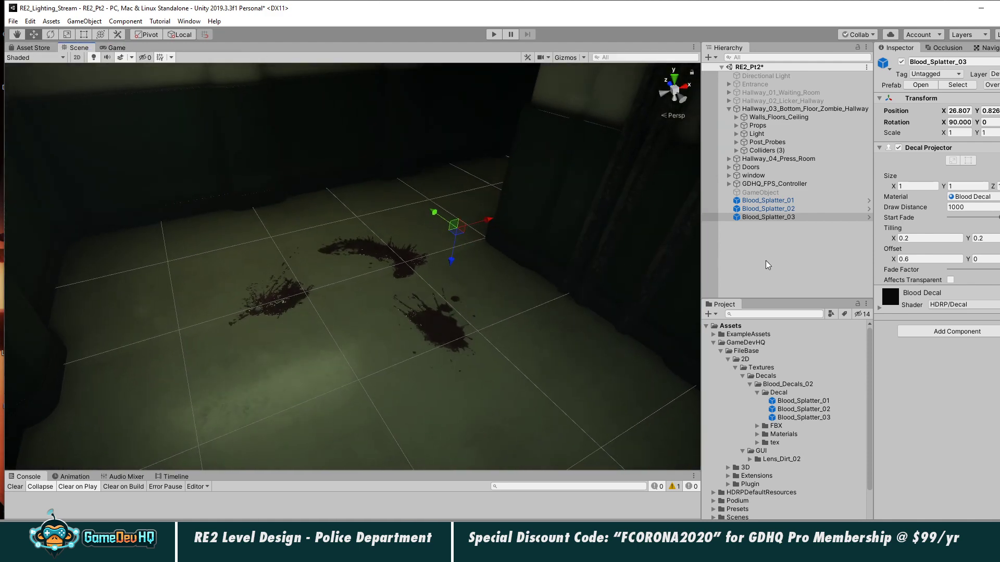
left_click(766, 261)
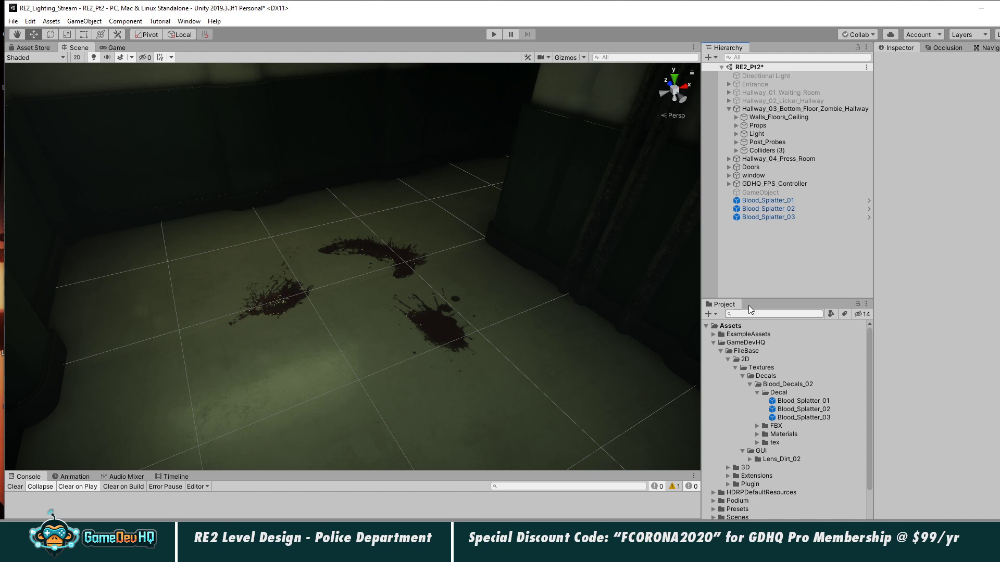
left_click(801, 401)
left_click(802, 409)
left_click(802, 418)
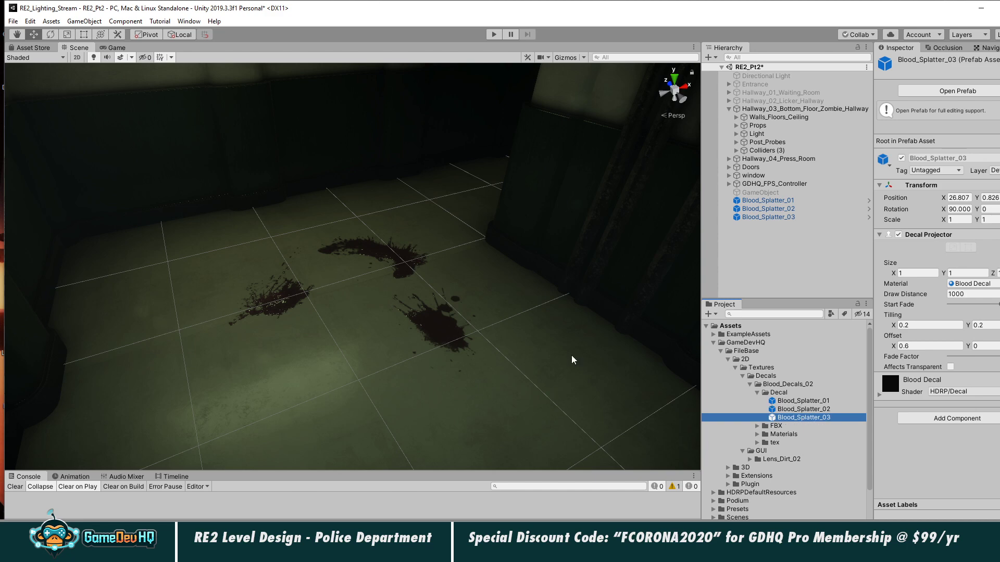
Expand the Blood Decal material on Blood_Splatter_01 and review its surface inputs, ending with nothing selected.
left_click_drag(360, 287, 292, 287, "alt")
right_click_drag(292, 287, 718, 302, "alt")
left_click_drag(521, 287, 542, 298, "alt")
left_click(767, 200)
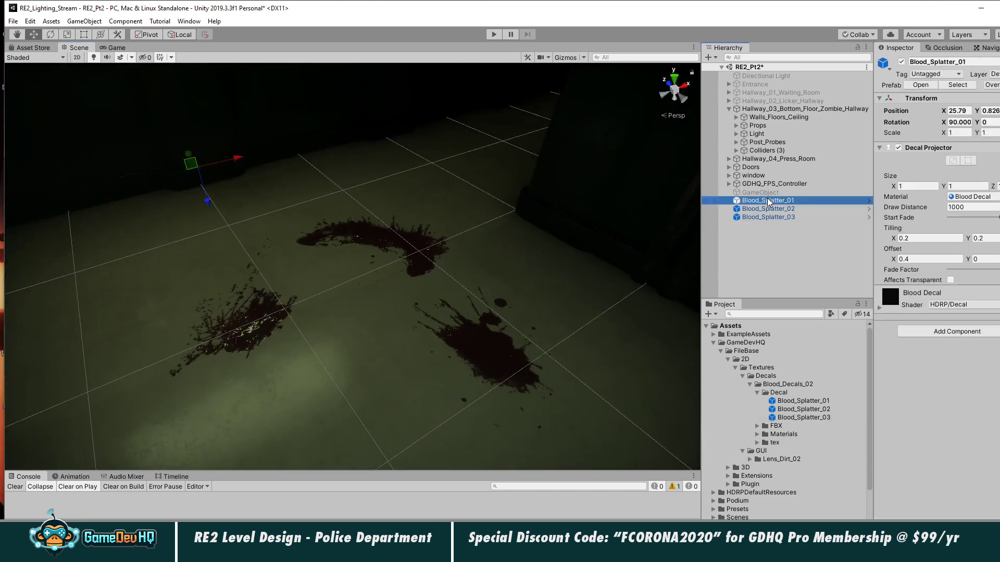
left_click(879, 310)
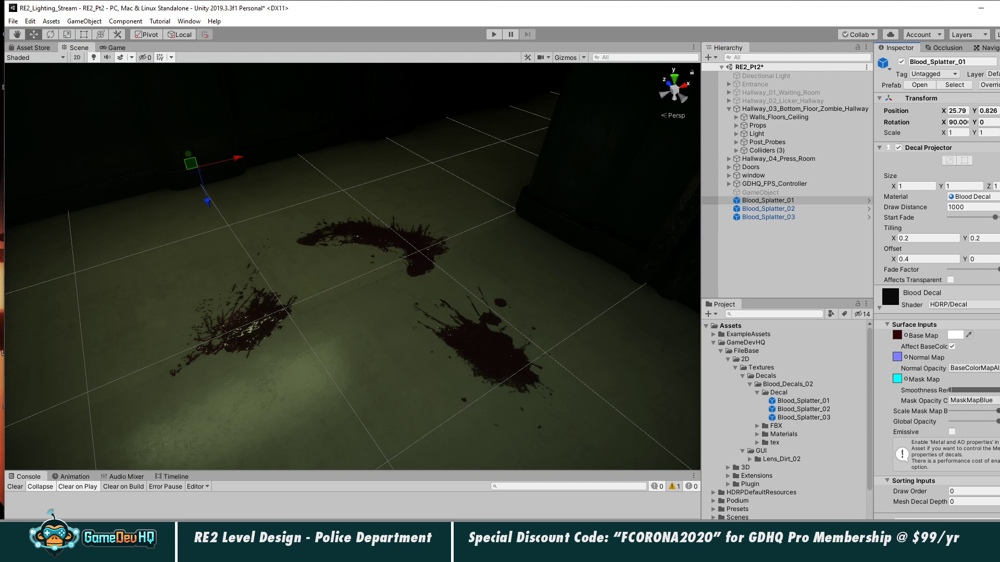
mouse_move(998, 412)
left_mouse_down()
mouse_move(975, 412)
mouse_move(999, 413)
mouse_move(994, 421)
mouse_move(973, 422)
mouse_move(997, 421)
mouse_move(888, 423)
mouse_move(998, 421)
left_mouse_up()
left_click(755, 256)
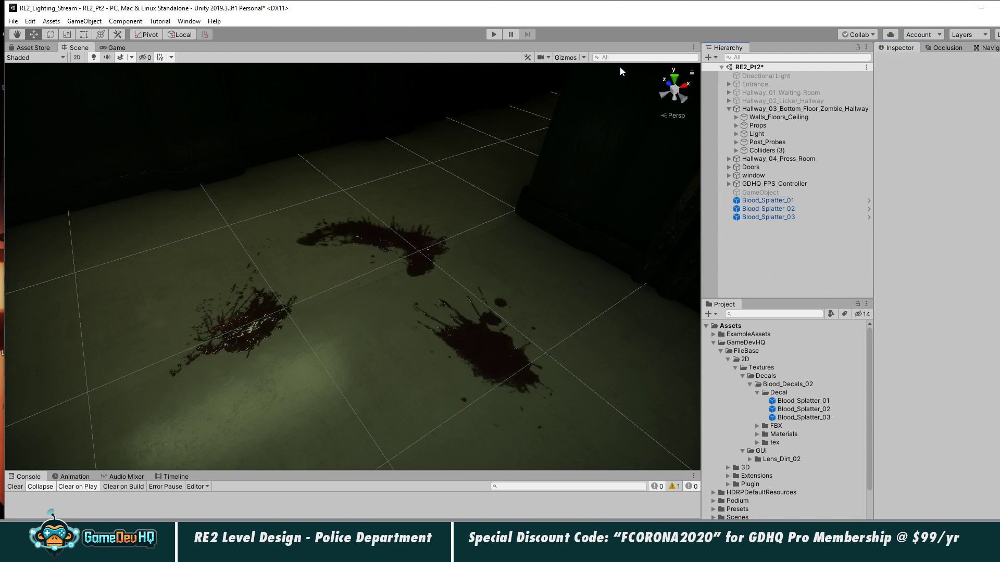
Play the scene with rendering statistics shown and walk around the three blood splatters on the hallway floor.
left_click(494, 34)
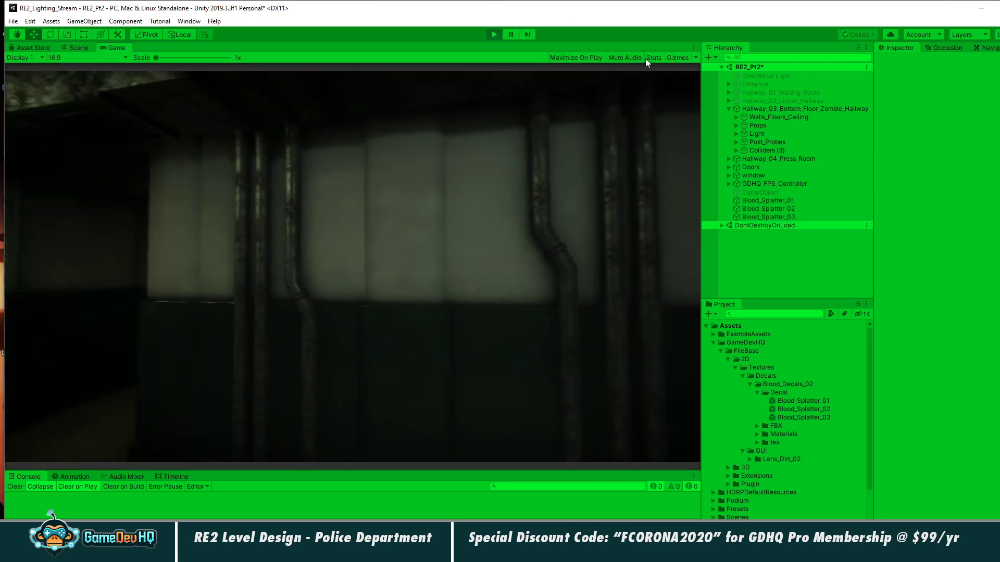
left_click(652, 57)
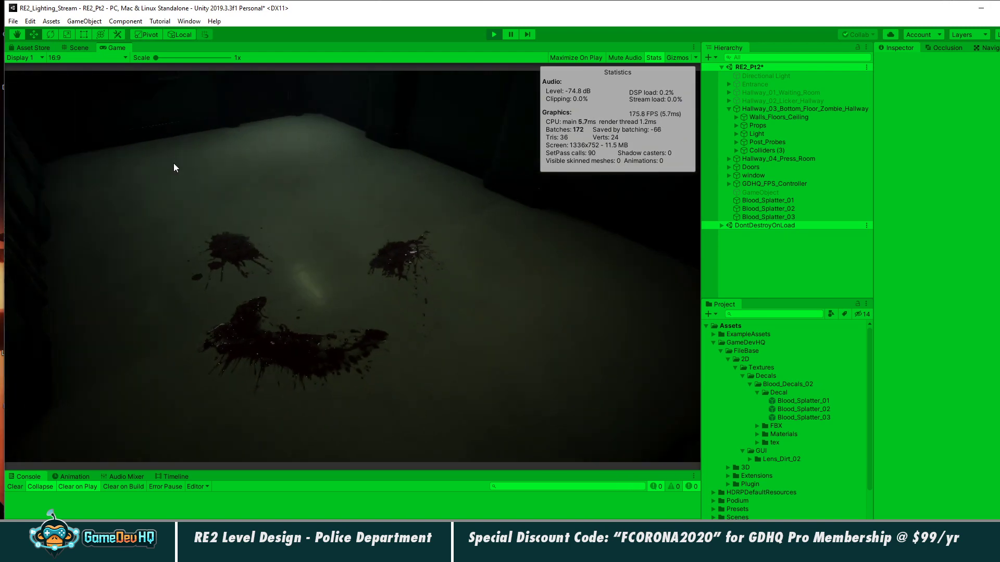
key("s")
key("w")
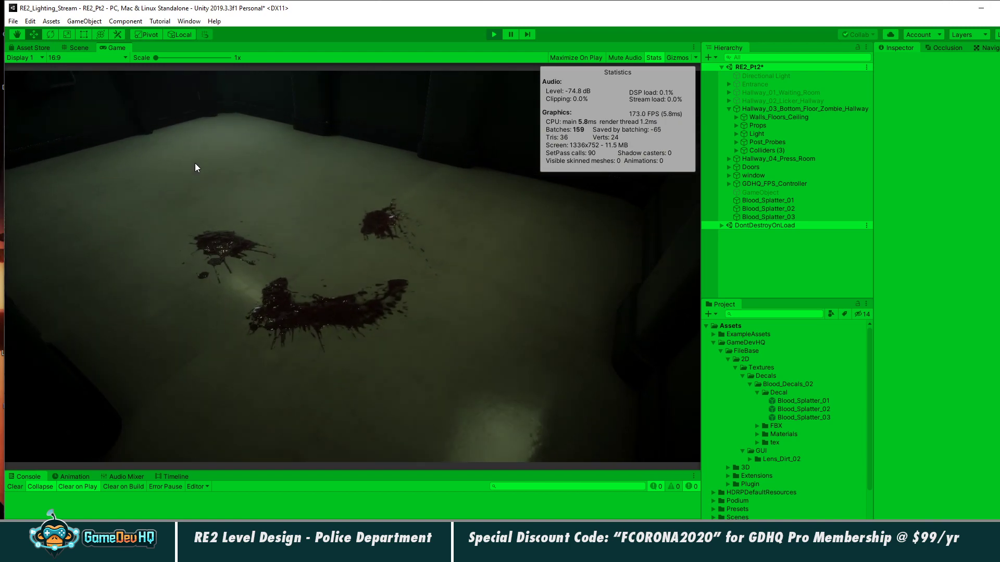
key("w")
key("s")
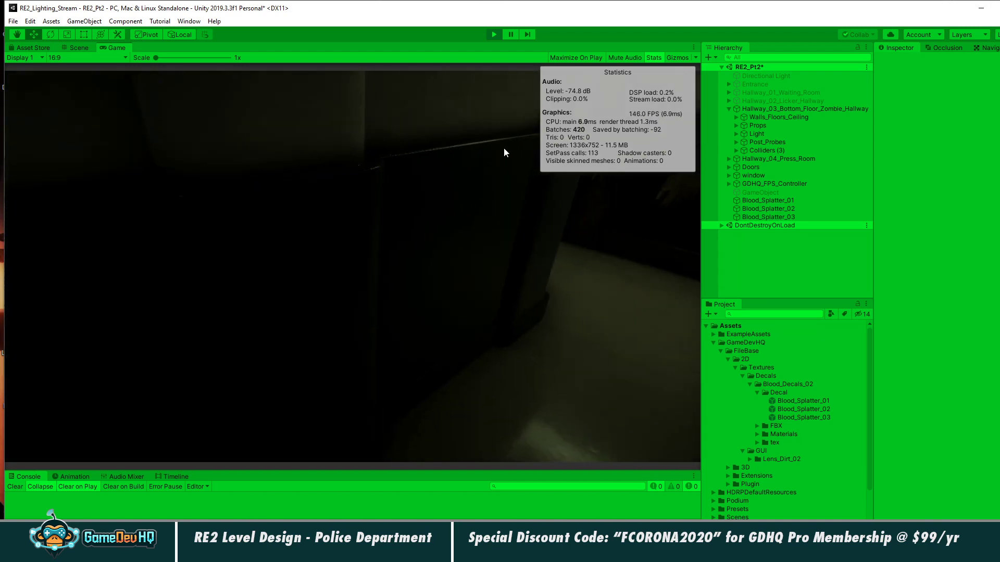
Walk down the hallway into the press room to check performance, ending play mode there.
key("w")
key("w")
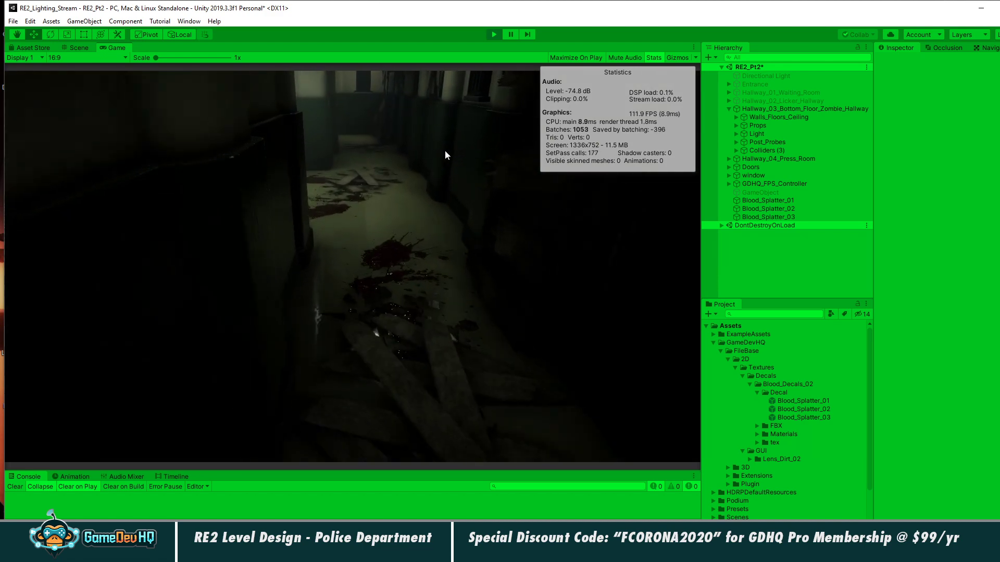
key("w")
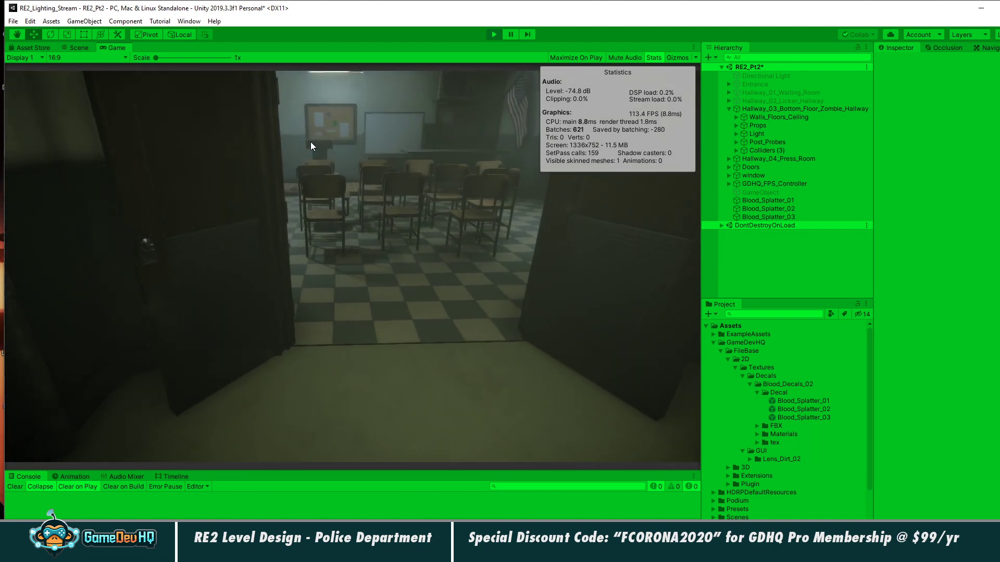
key("w")
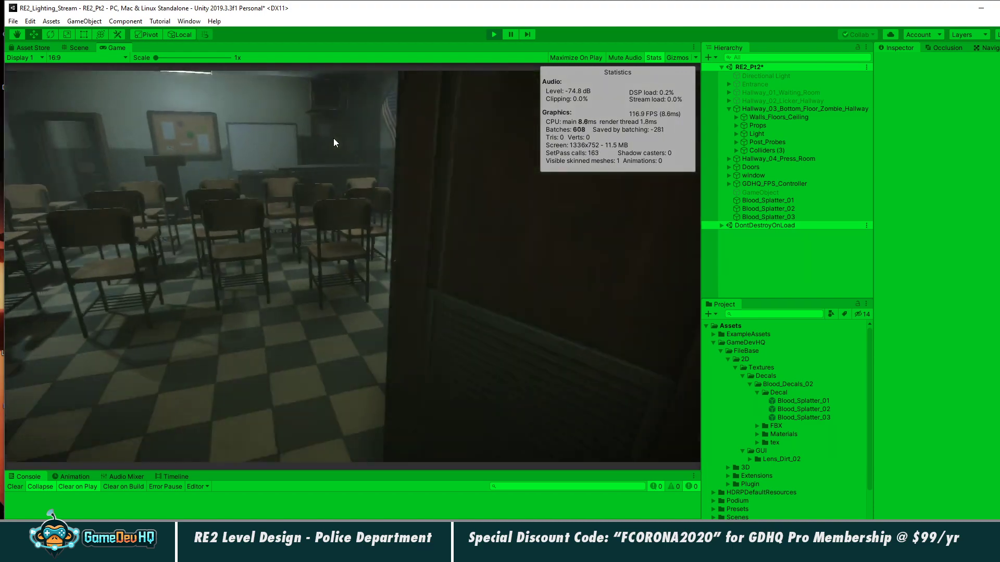
key("w")
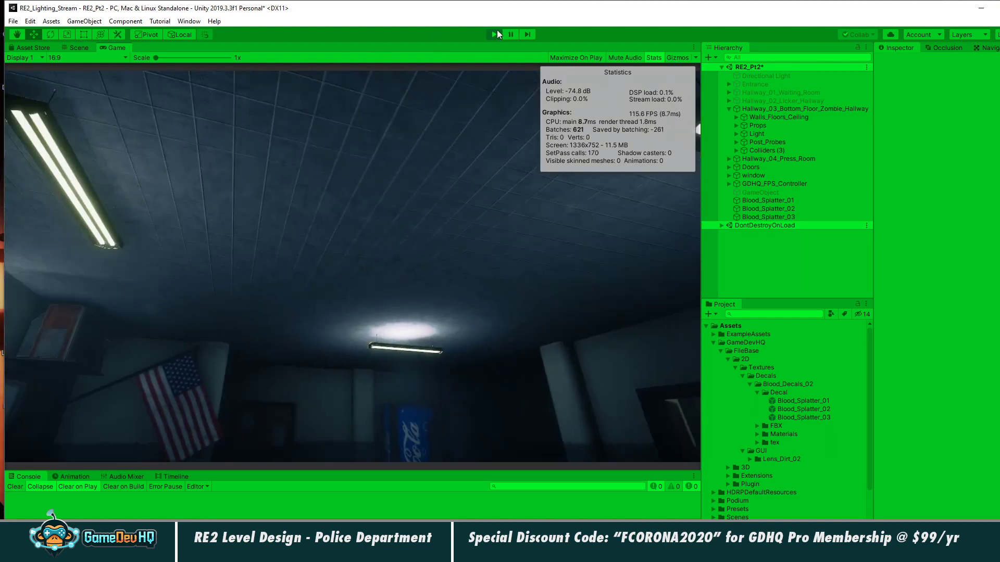
left_click(494, 34)
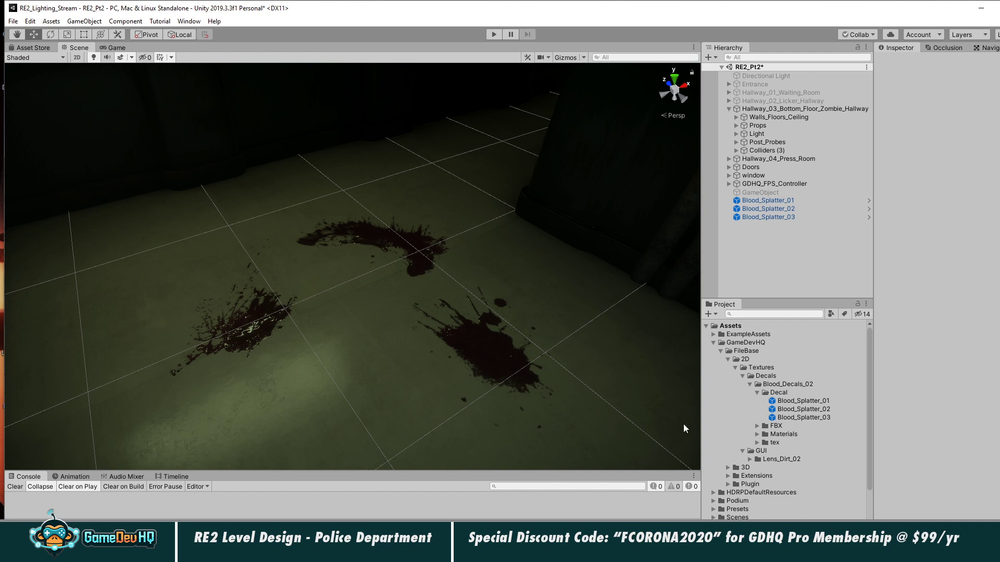
Collapse the Decal folder and the Hallway_03 group, and set Blood_Splatter_01's projector size to 2 on X, Y and Z.
left_click(757, 390)
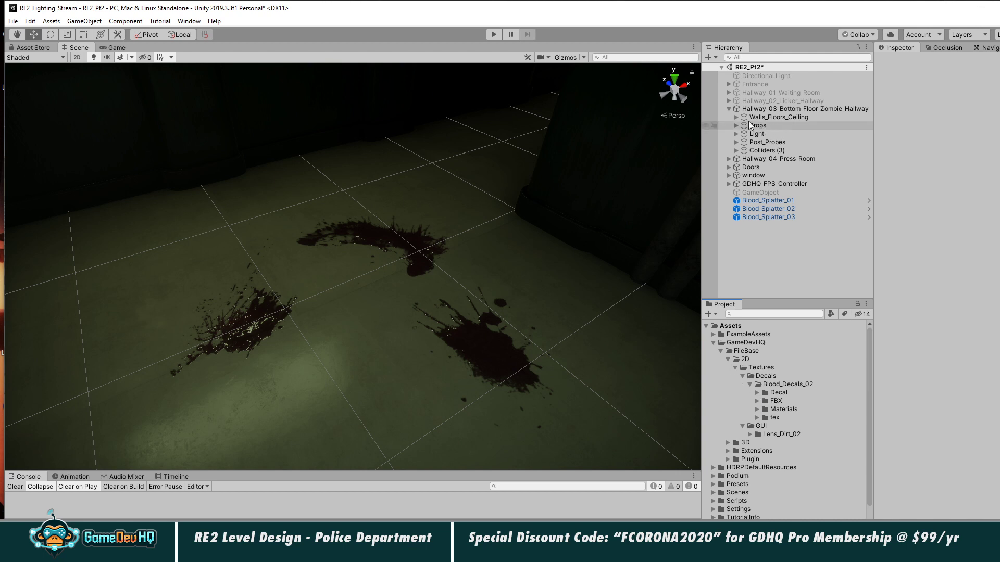
left_click(727, 108)
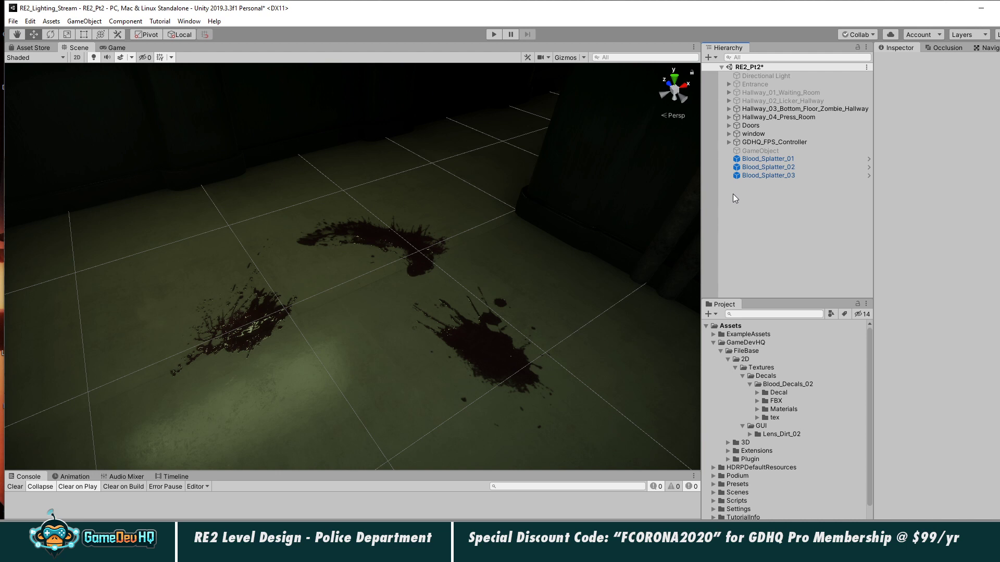
left_click(773, 158)
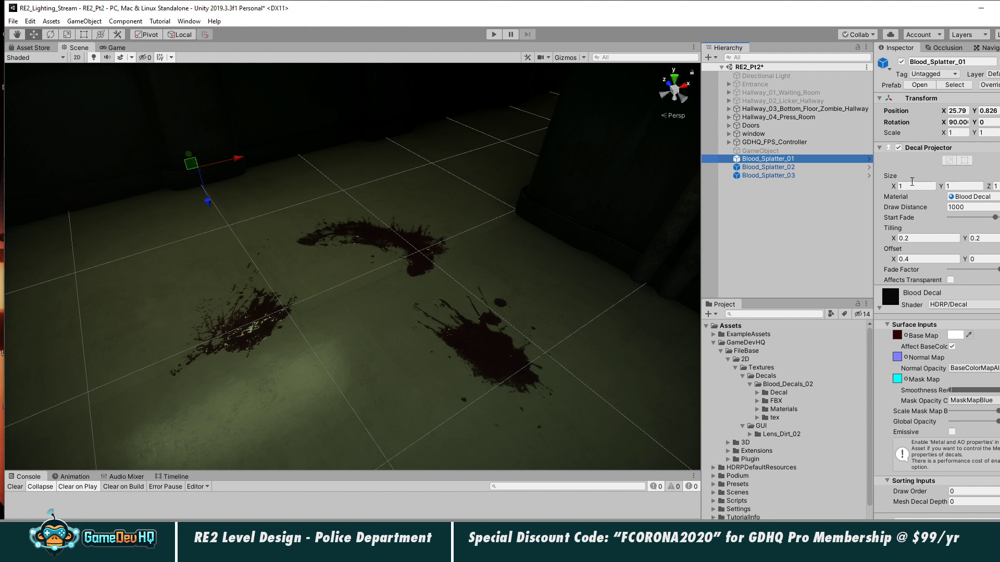
left_click(911, 185)
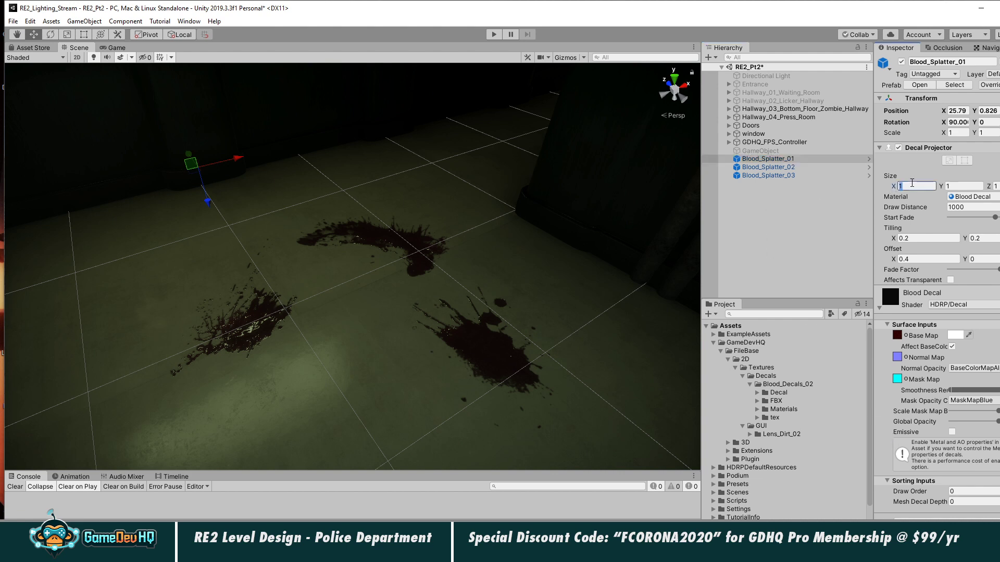
type("2")
key("Return")
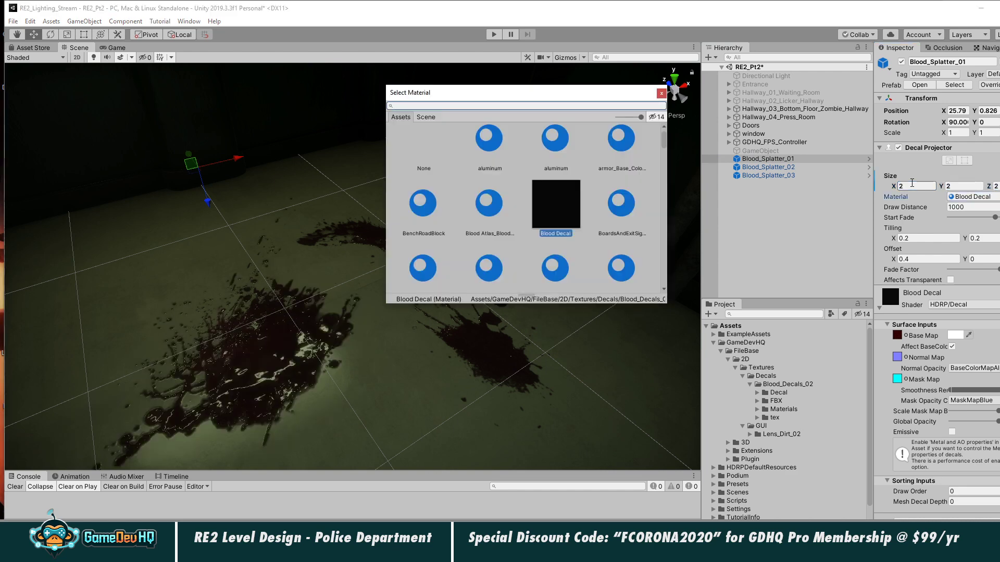
left_click(661, 93)
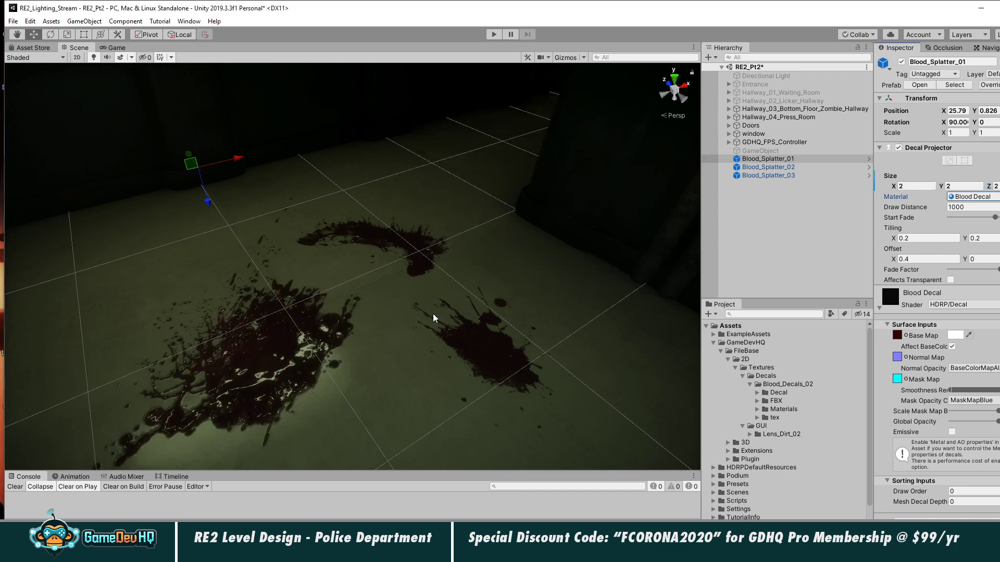
Enable bounds editing for Blood_Splatter_01's decal projector and show the scene gizmos.
left_click_drag(466, 332, 362, 268, "alt")
right_click_drag(361, 268, 495, 299, "alt")
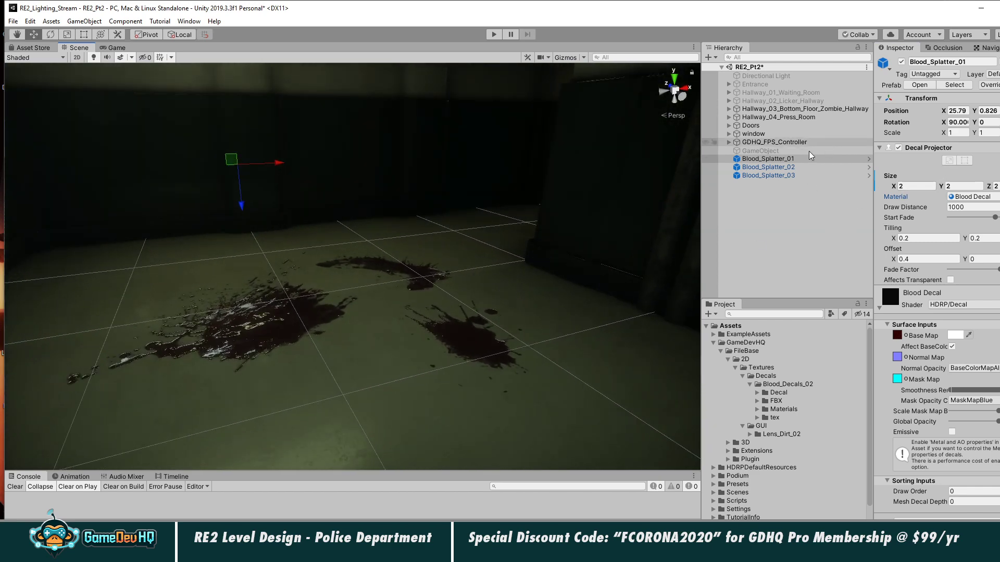
left_click(769, 158)
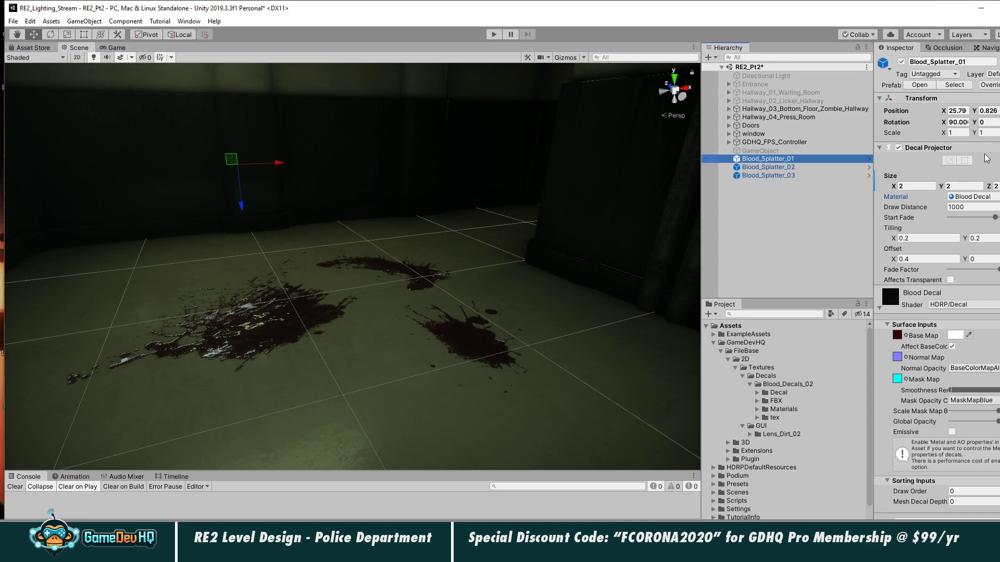
left_click(949, 160)
left_click(947, 161)
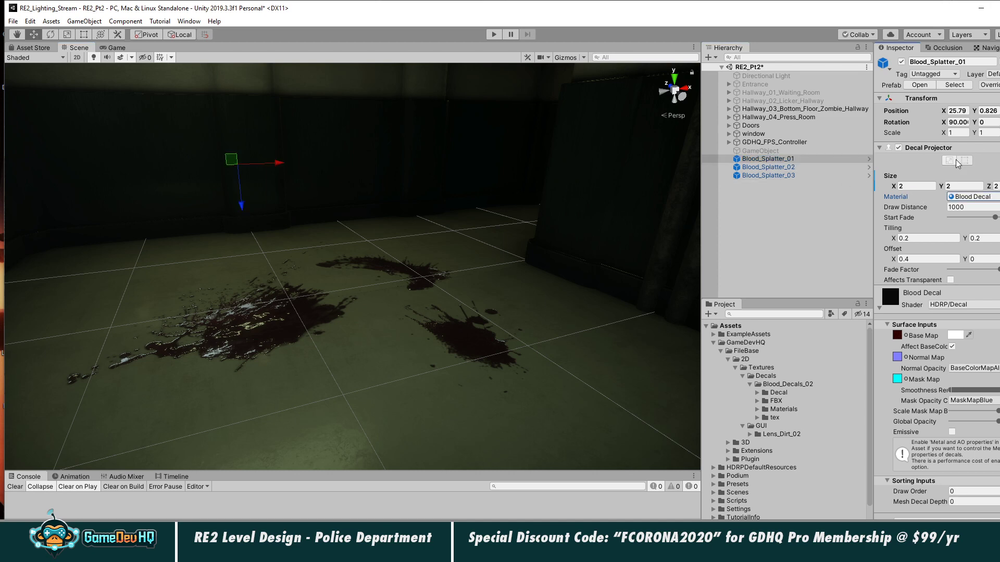
left_click(964, 160)
left_click(568, 59)
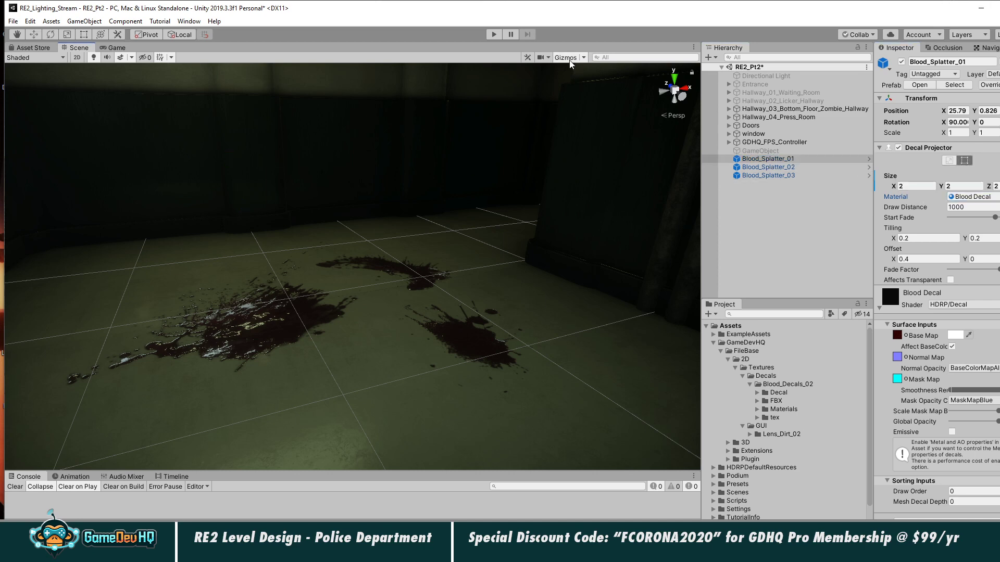
Try resizing Blood_Splatter_01's projector box with its side handles, undoing each resize.
scroll(333, 167, "down", 5)
left_click_drag(374, 241, 481, 243)
key("ctrl+z")
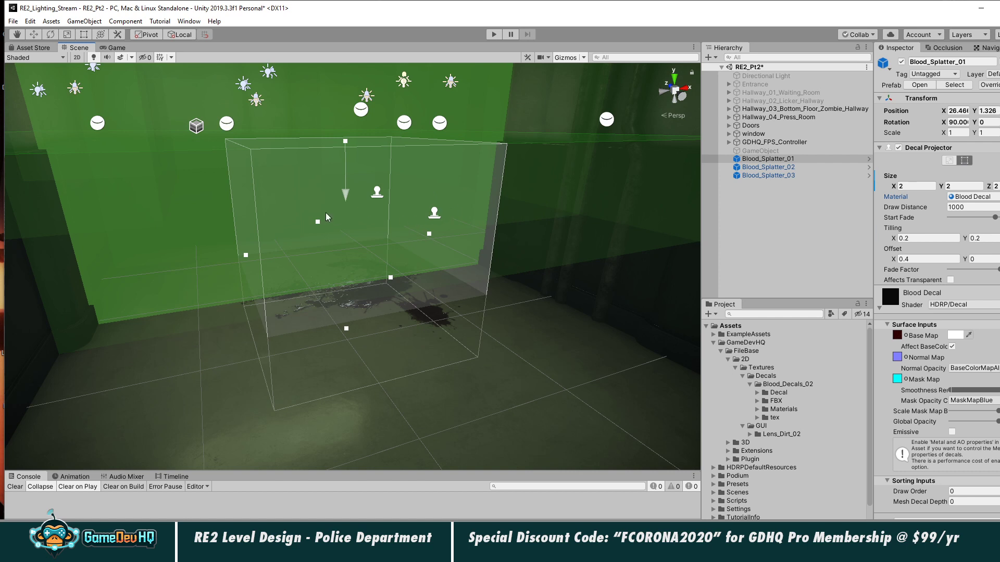
left_click_drag(246, 258, 193, 260)
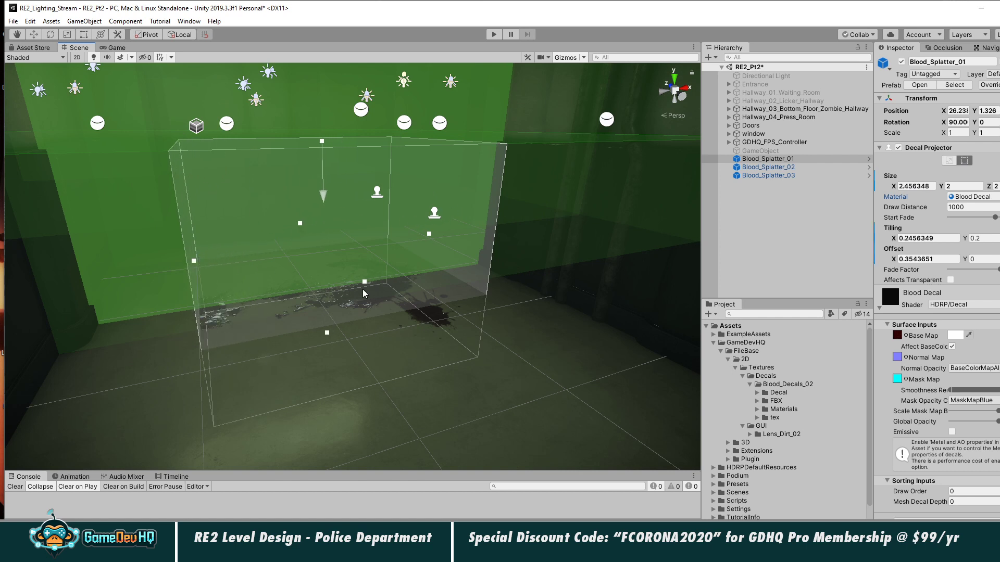
key("ctrl+z")
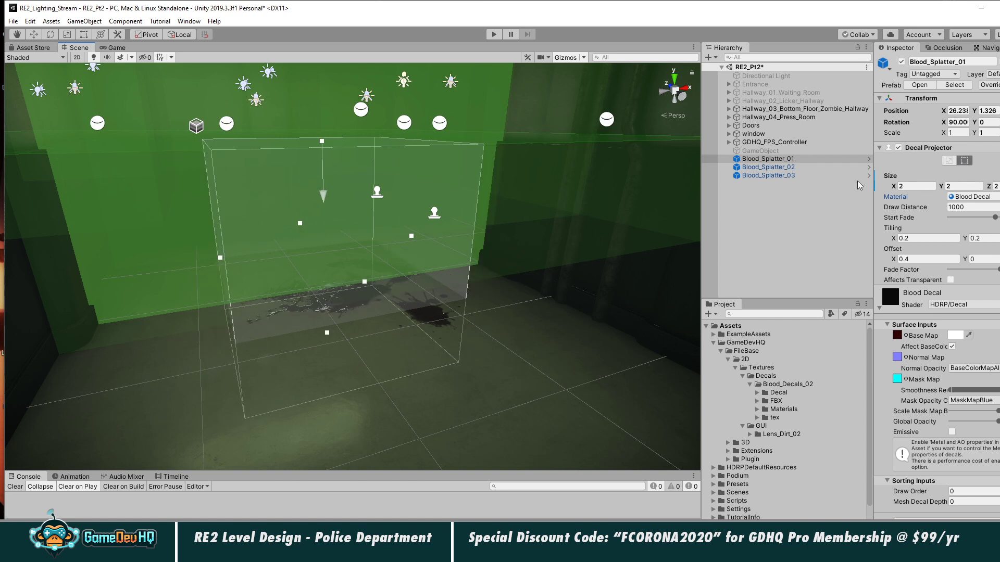
Turn off bounds editing for Blood_Splatter_01's decal projector and hide the scene gizmos.
left_click(965, 161)
left_click(914, 185)
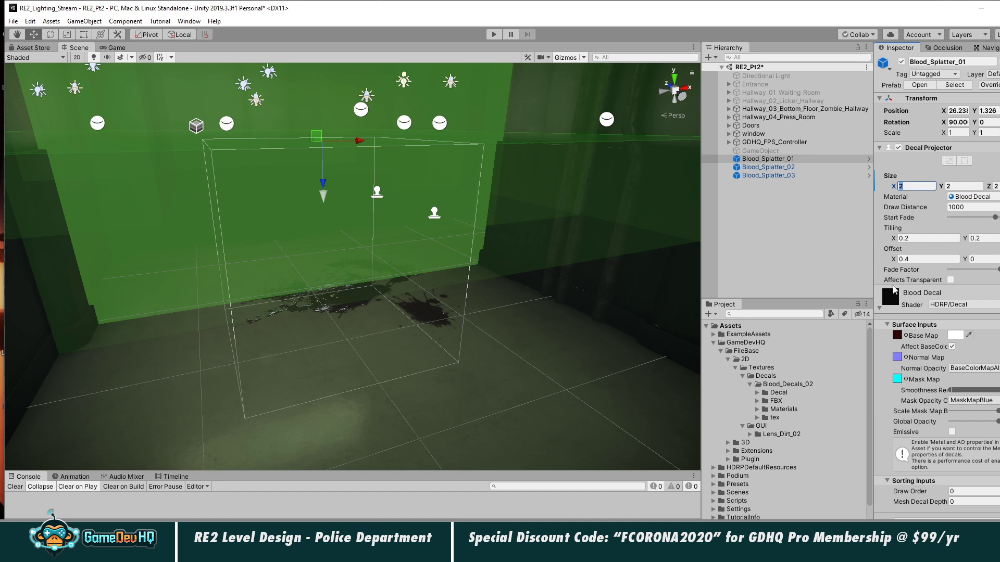
left_click(950, 281)
left_click(571, 58)
Rotate Blood_Splatter_01 to about 4° on X and 101° on Y so that it projects onto the hallway's side wall.
right_click_drag(338, 240, 771, 274, "alt")
left_click_drag(404, 263, 823, 225, "alt")
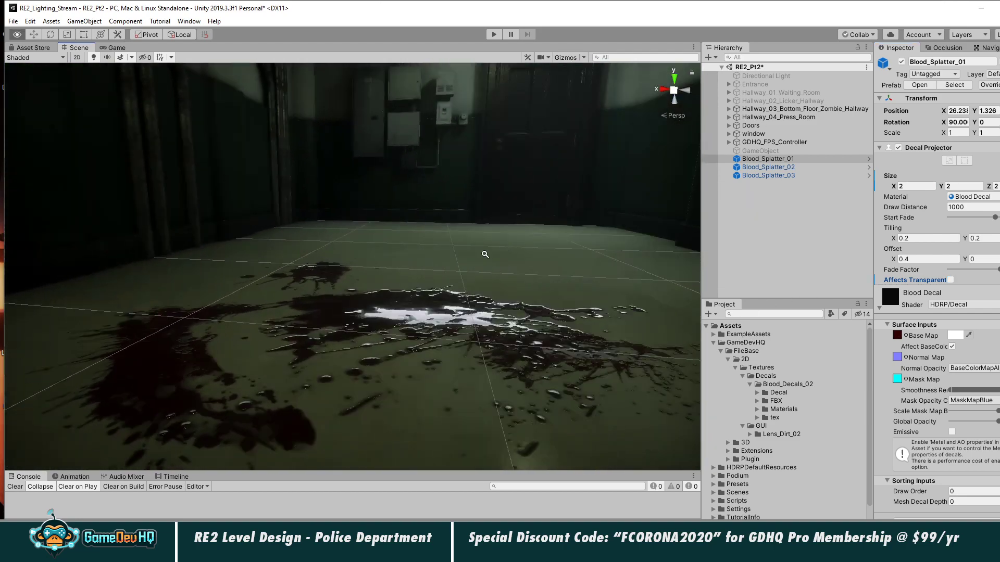
right_click_drag(484, 255, 341, 286, "alt")
left_click_drag(341, 285, 242, 280, "alt")
right_click_drag(474, 229, 315, 230, "alt")
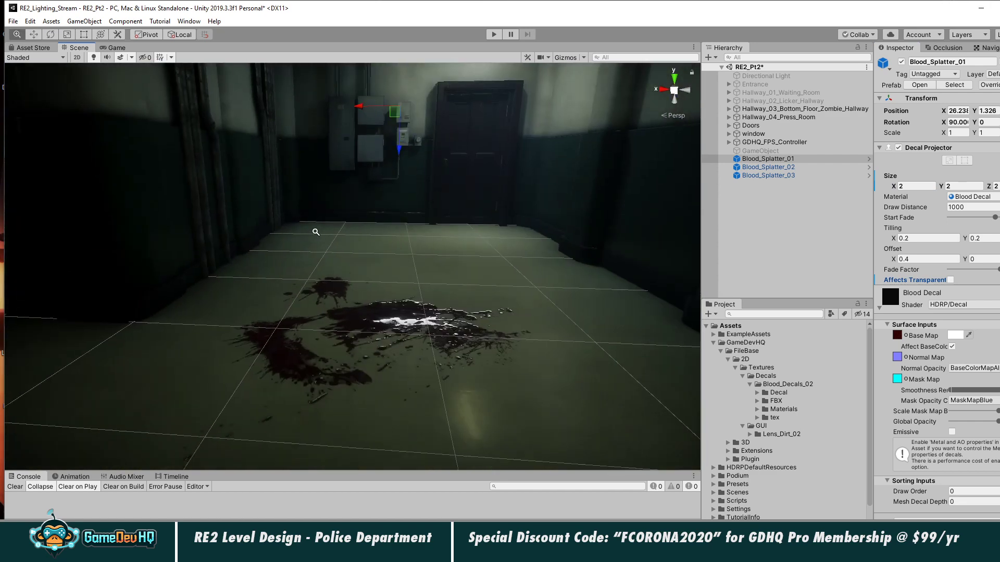
left_click_drag(328, 317, 350, 270, "alt")
key("e")
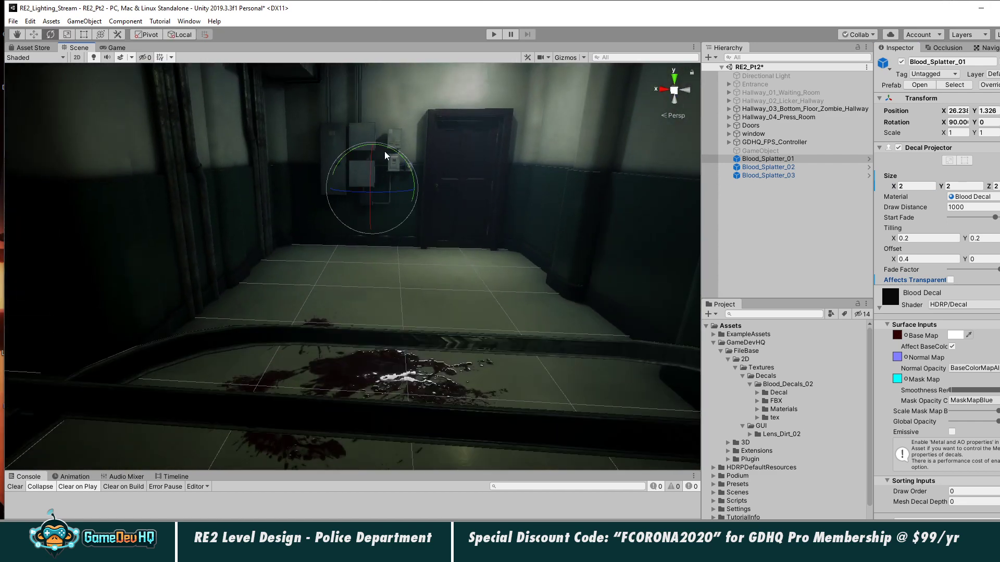
left_click_drag(390, 151, 448, 260)
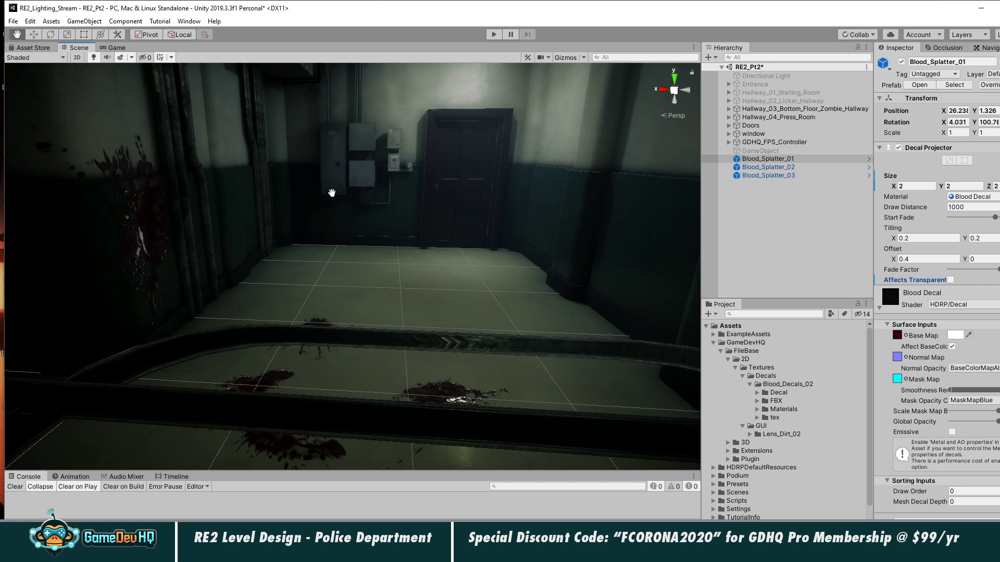
Move Blood_Splatter_01 onto the pipes at the wall corner and deselect it.
key("w")
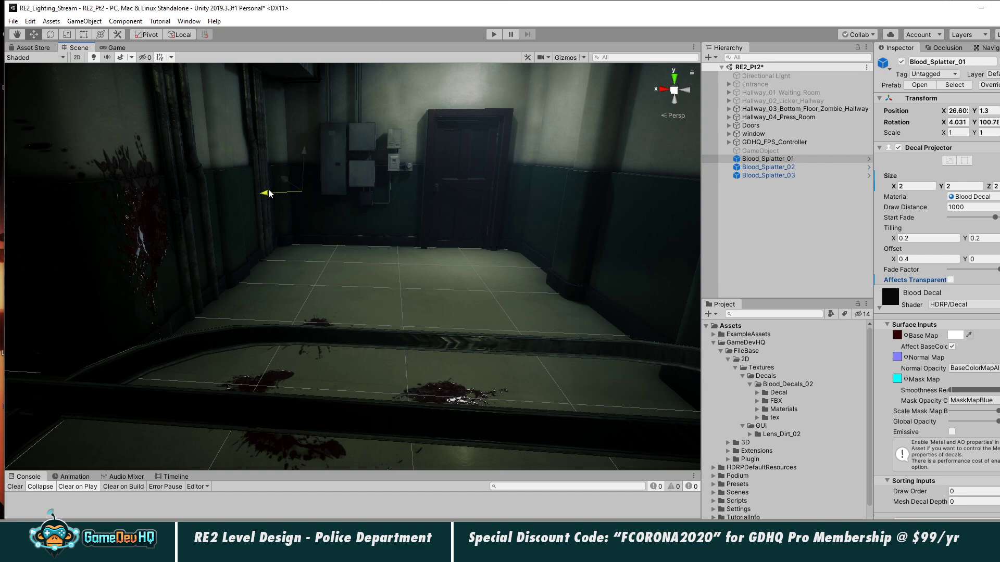
left_click_drag(269, 193, 161, 234, "alt")
left_click_drag(269, 164, 140, 137)
middle_click_drag(366, 187, 116, 225, "alt")
left_click(728, 221)
Examine how the blood splatter wraps over the wall and pipes, and select Blood_Splatter_03.
left_click_drag(437, 218, 334, 203, "alt")
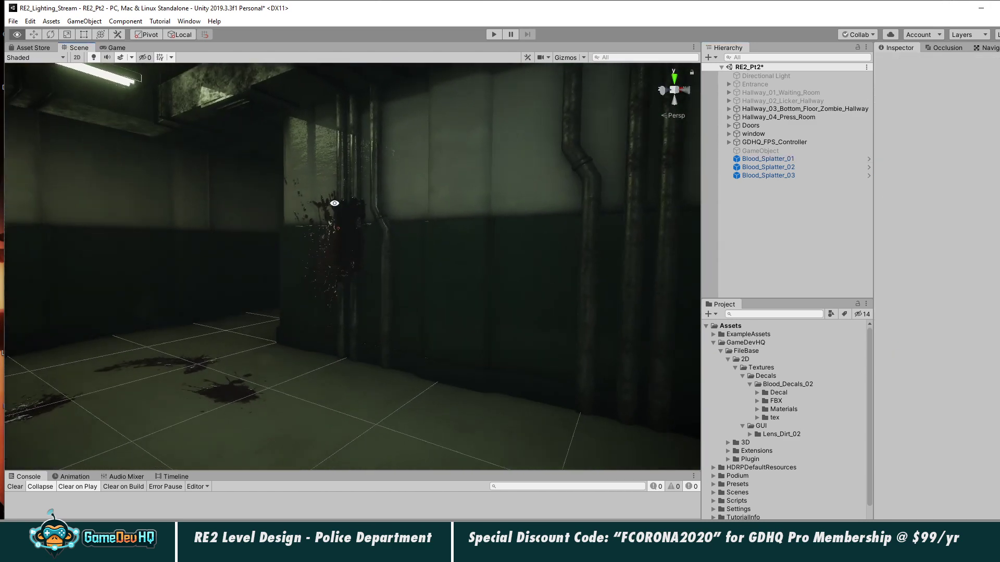
right_click_drag(334, 203, 880, 217, "alt")
left_click_drag(432, 212, 364, 161, "alt")
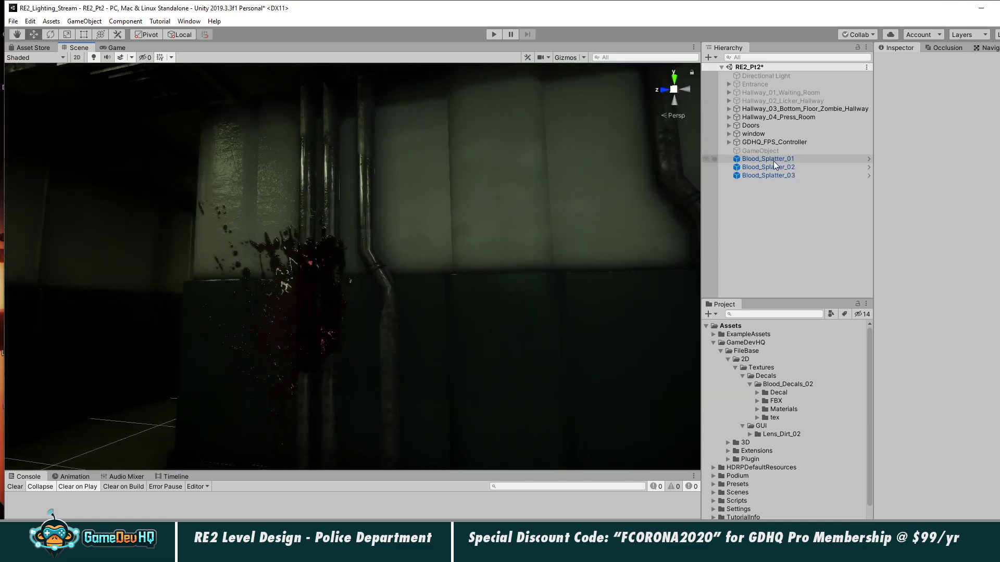
left_click_drag(533, 204, 390, 152, "alt")
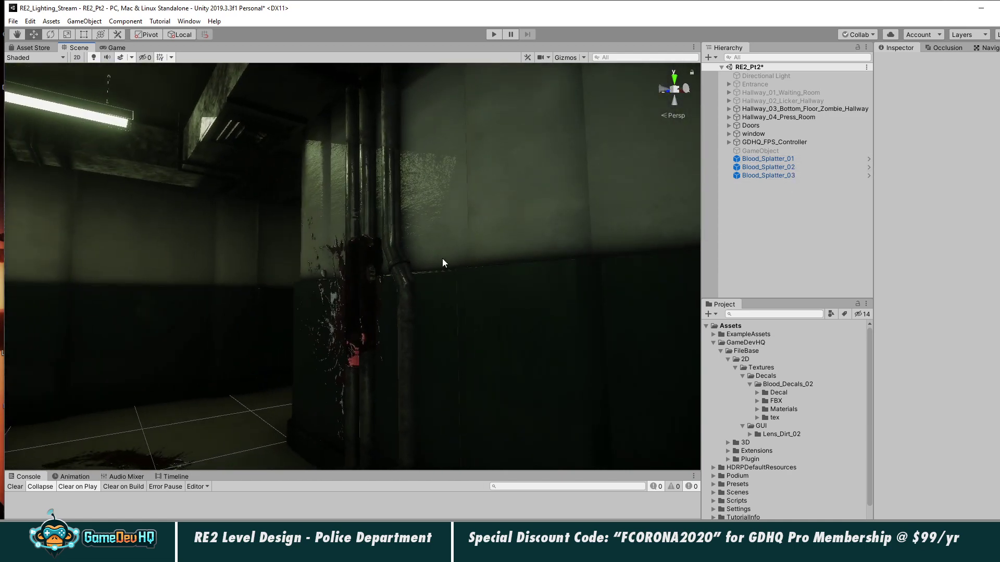
left_click(764, 176)
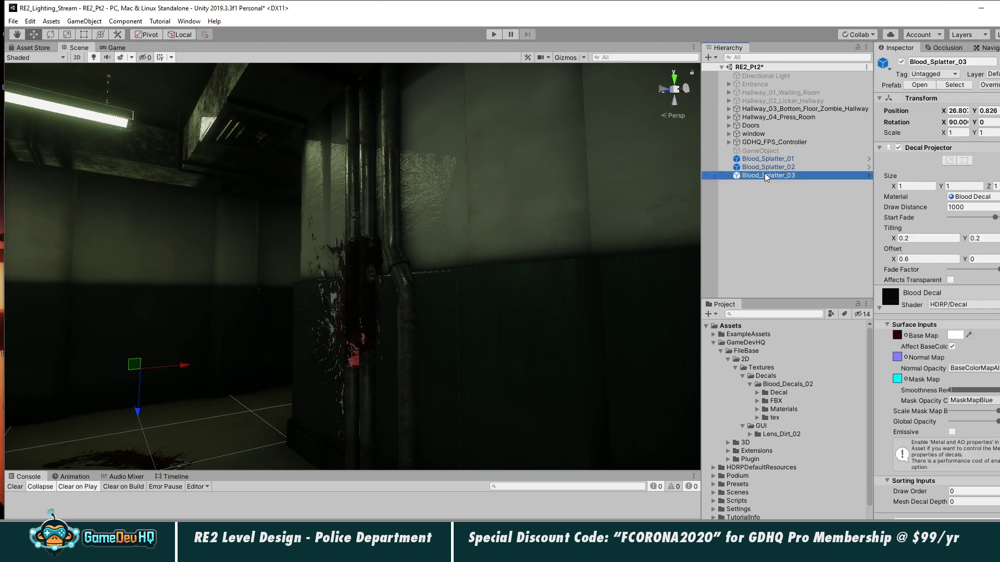
Set the Blood Decal material's mask opacity channel to BaseColorMapAlpha with Blood_Splatter_01 selected.
left_click(765, 167)
left_click(767, 158)
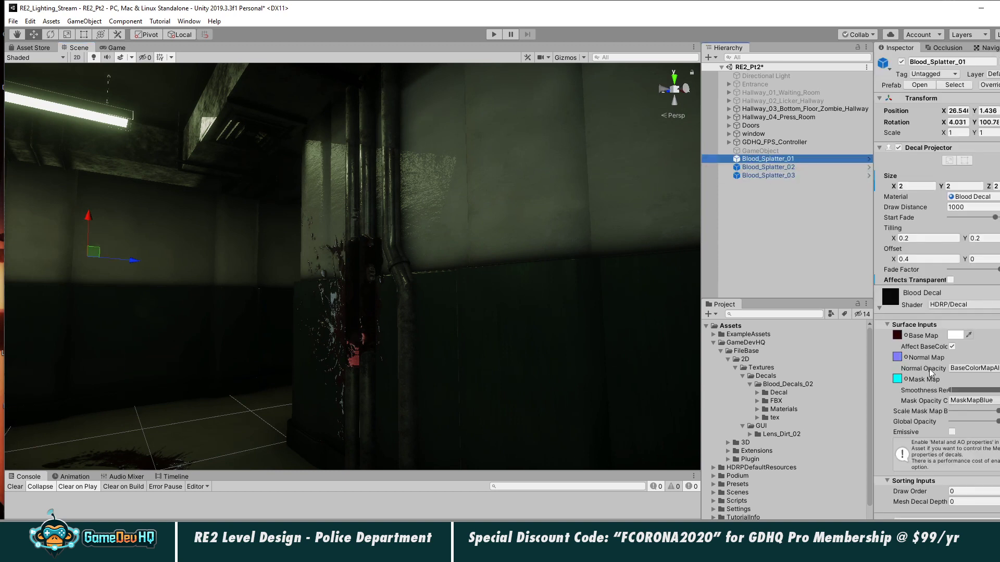
left_click(950, 280)
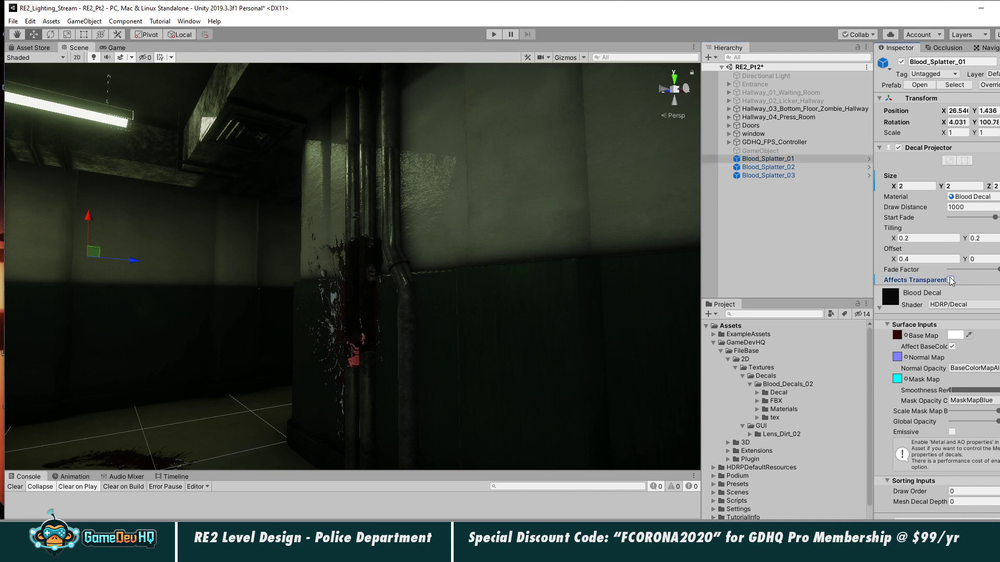
left_click(952, 347)
left_click(952, 347)
left_click(988, 402)
left_click(988, 413)
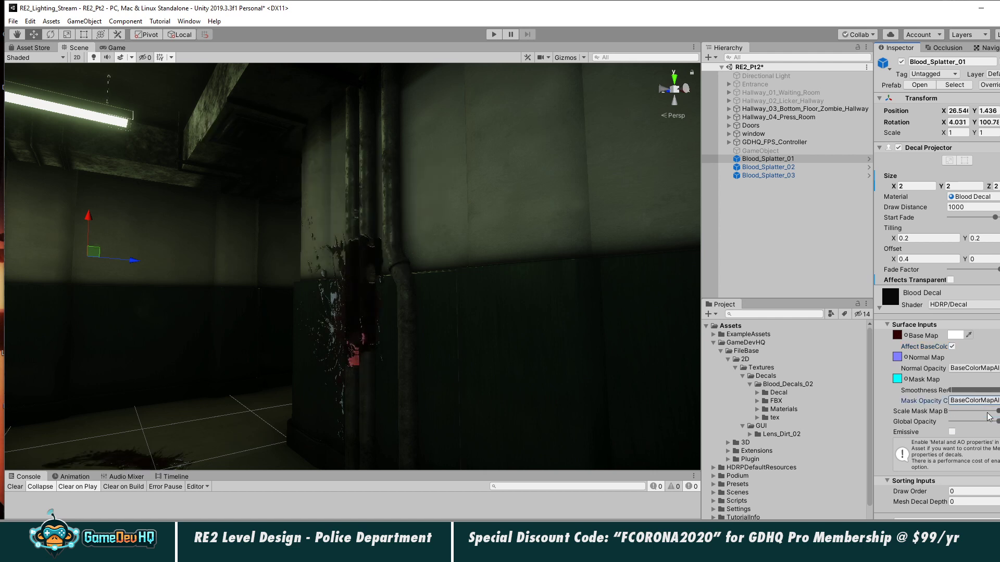
Adjust the upper limit of the Blood Decal material's smoothness remapping while checking the splatter on the pipes from several angles.
left_click_drag(366, 237, 451, 254, "alt")
middle_click_drag(365, 253, 330, 252)
left_click_drag(330, 252, 295, 167, "alt")
left_click_drag(373, 221, 531, 274, "alt")
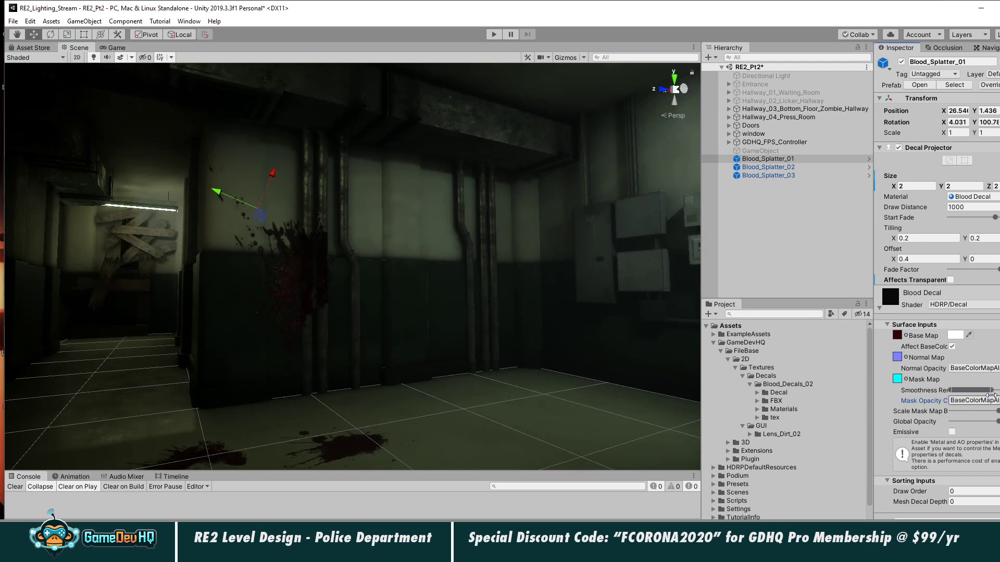
left_click_drag(586, 304, 420, 192, "alt")
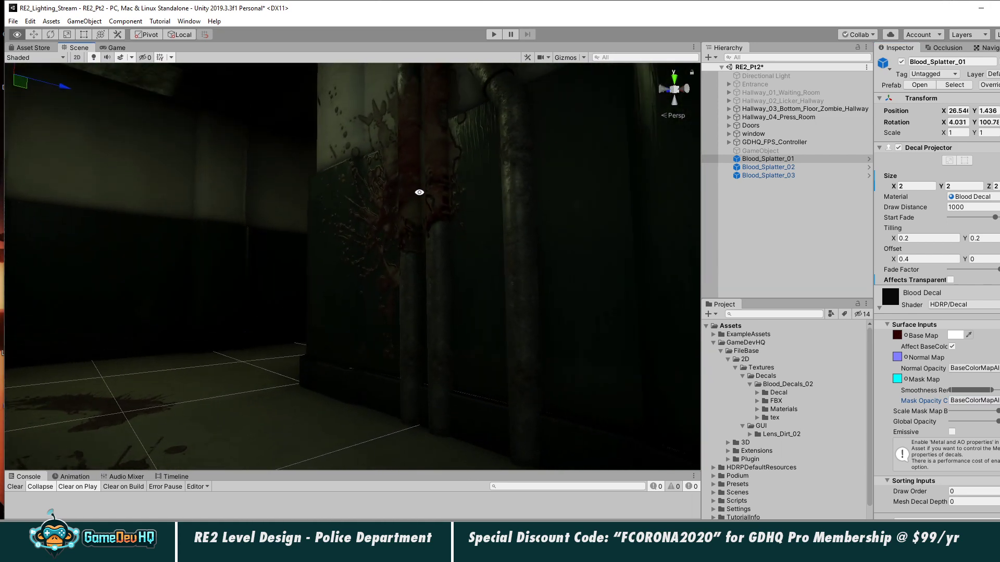
left_click_drag(992, 390, 997, 389)
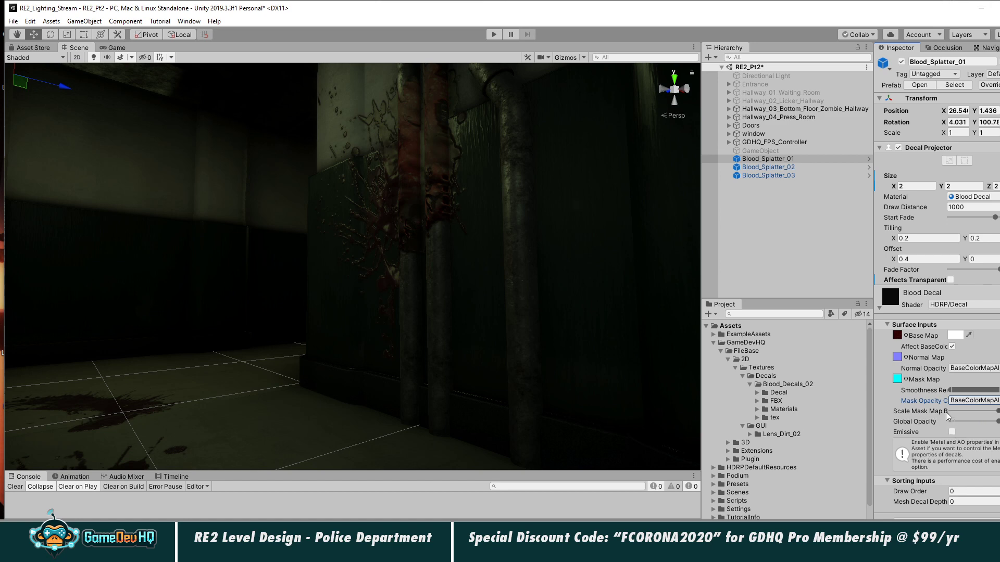
right_click_drag(487, 260, 566, 264)
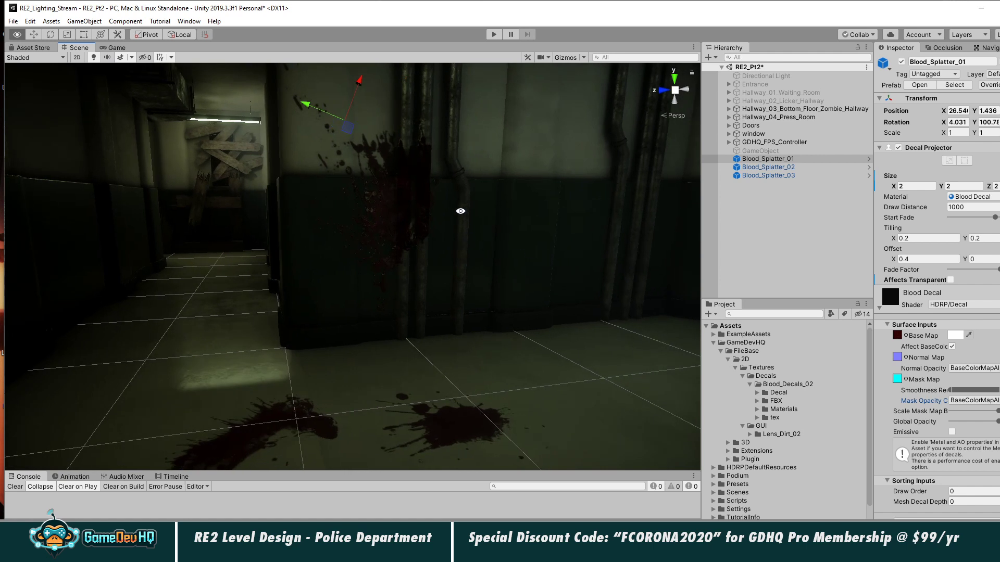
right_click_drag(452, 182, 431, 205)
middle_click_drag(395, 217, 323, 216)
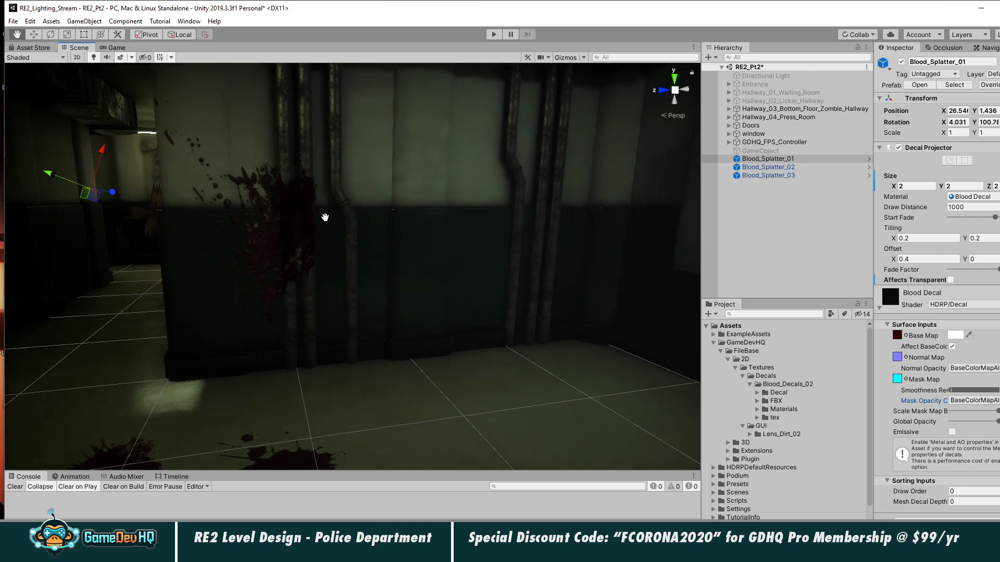
left_click_drag(434, 200, 332, 181, "alt")
middle_click_drag(362, 199, 418, 179)
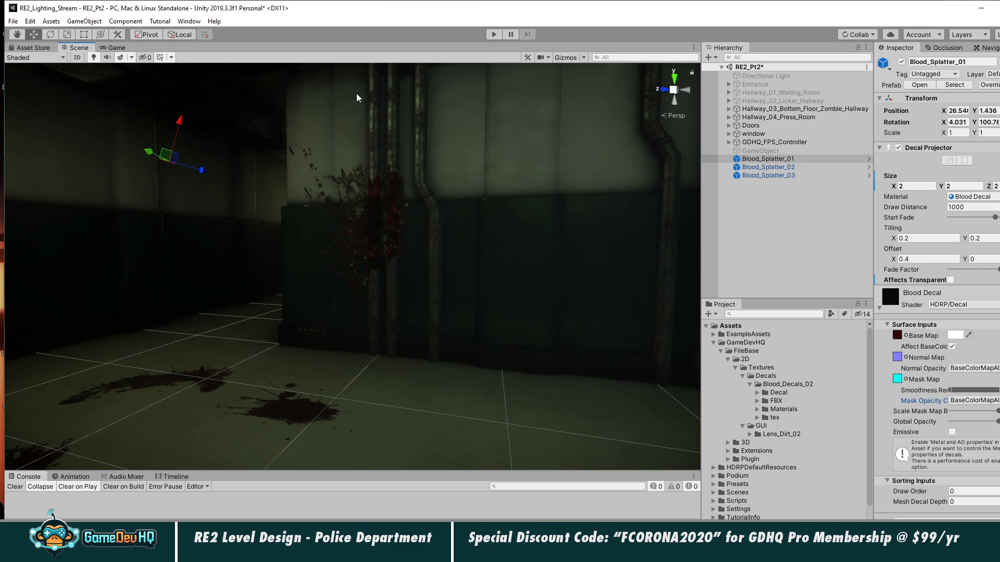
Search the Filebase asset library for "crown", view the Crown Molding 01 asset's details and close the library.
left_click(188, 21)
left_click(204, 77)
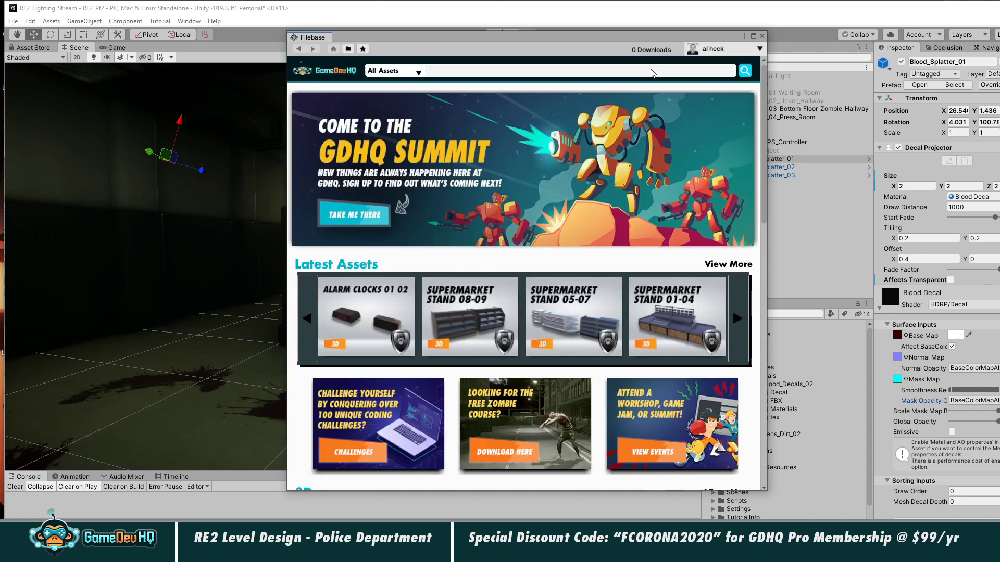
type("crown")
key("Return")
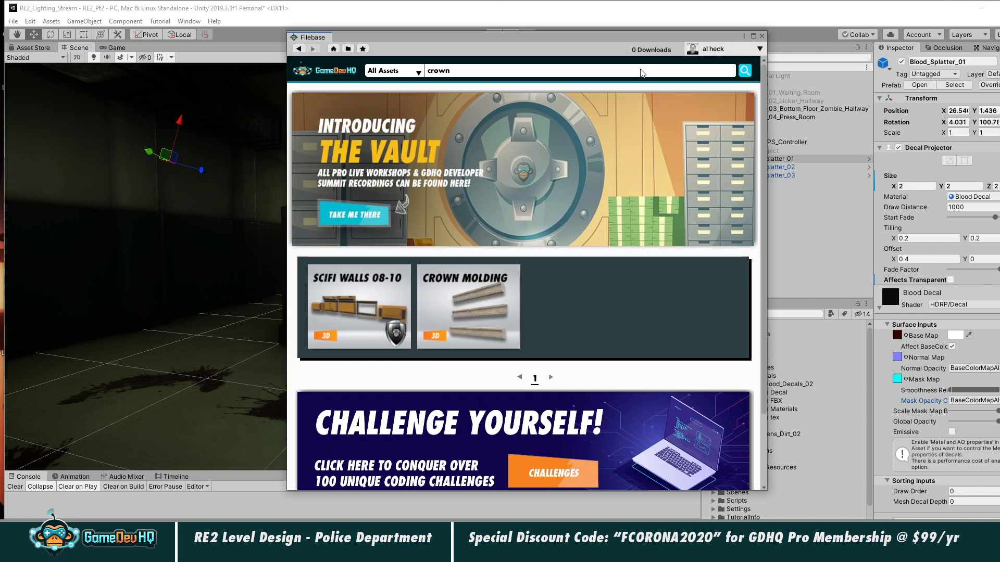
left_click(509, 310)
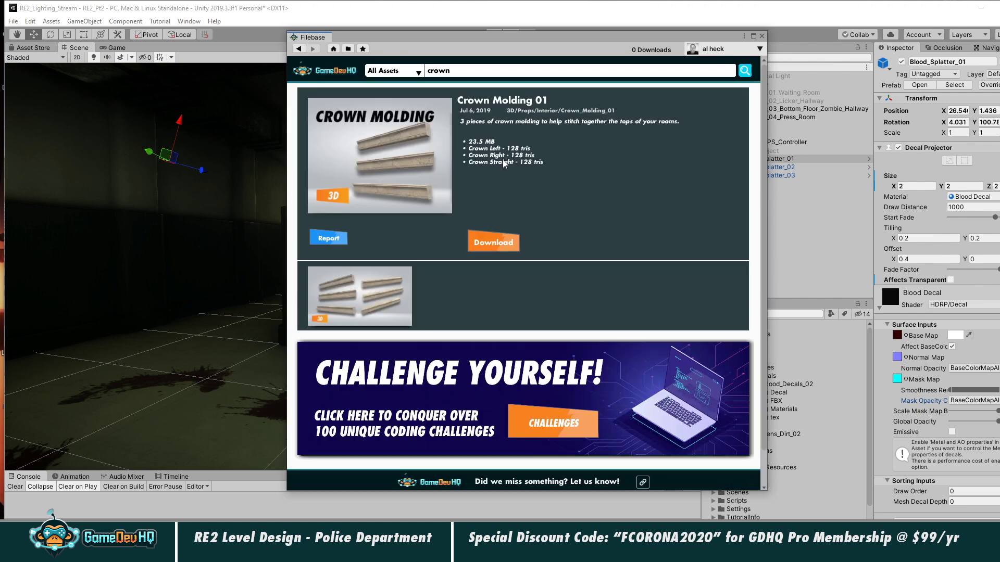
left_click(761, 36)
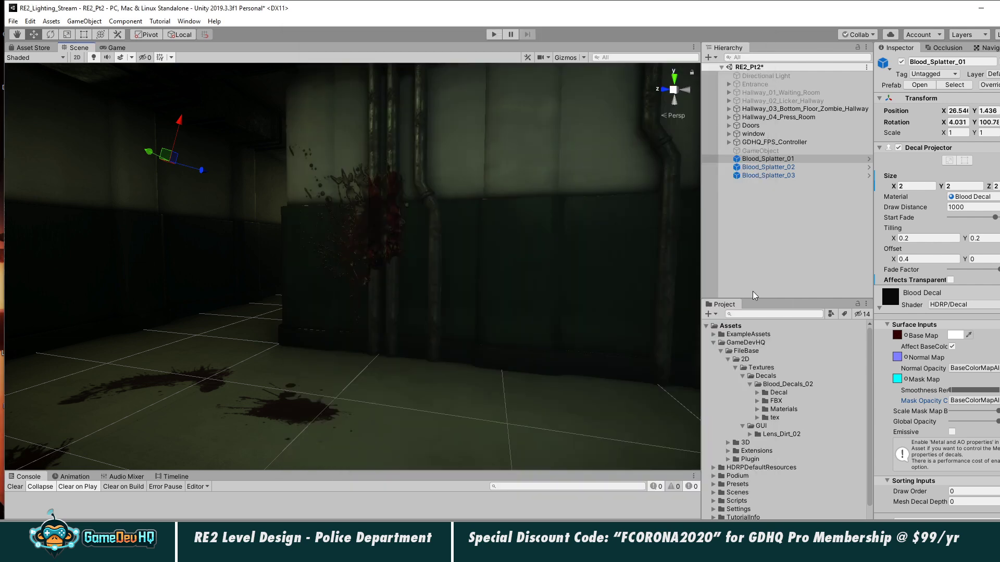
Survey the blood splatters on the hallway's floor and wall, and save the scene.
right_click_drag(431, 174, 450, 268)
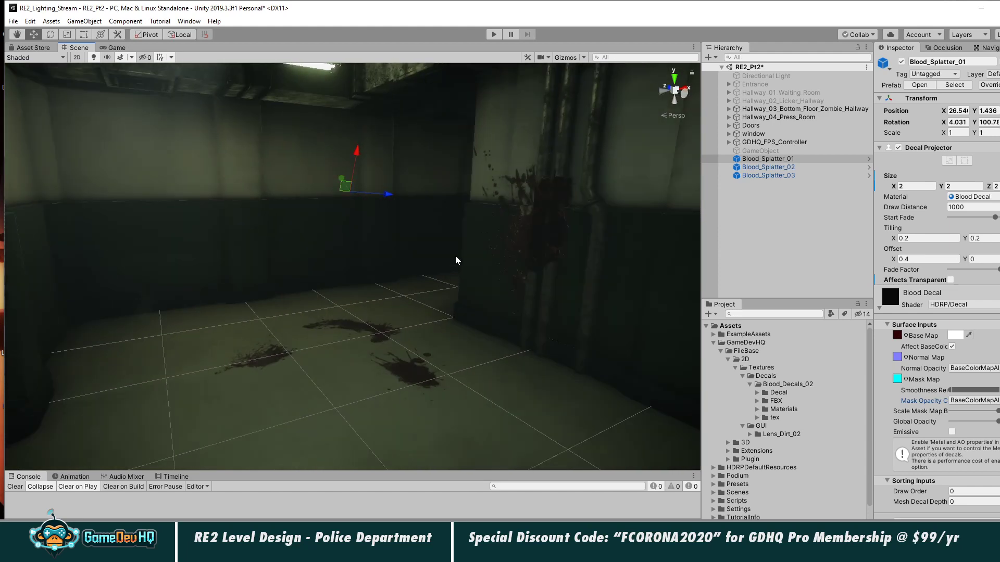
left_click_drag(367, 312, 324, 289, "alt")
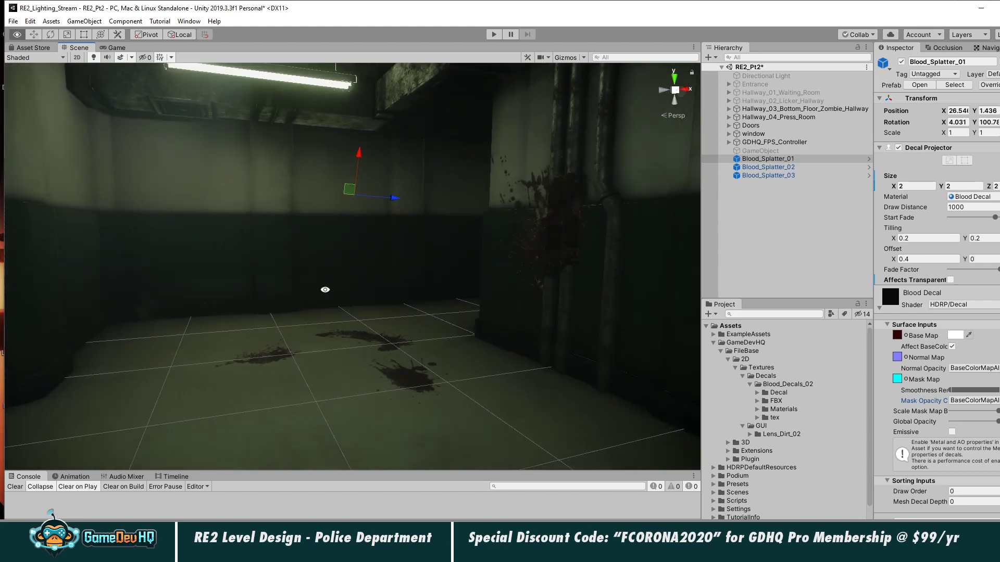
right_click_drag(324, 289, 458, 299, "alt")
mouse_move(458, 299)
middle_mouse_down("alt")
mouse_move(382, 312)
mouse_move(475, 306)
middle_mouse_up("alt")
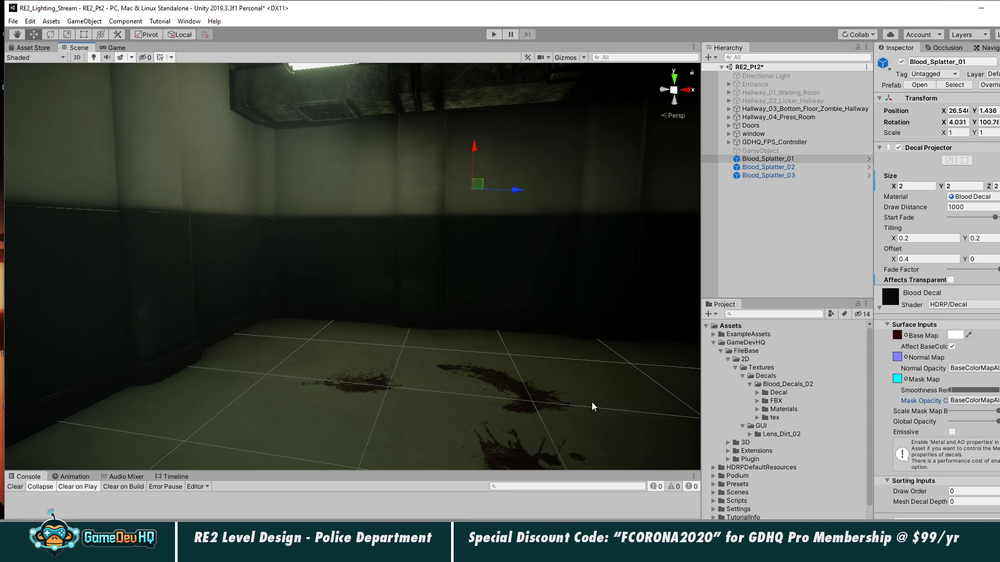
left_click_drag(446, 346, 576, 356, "alt")
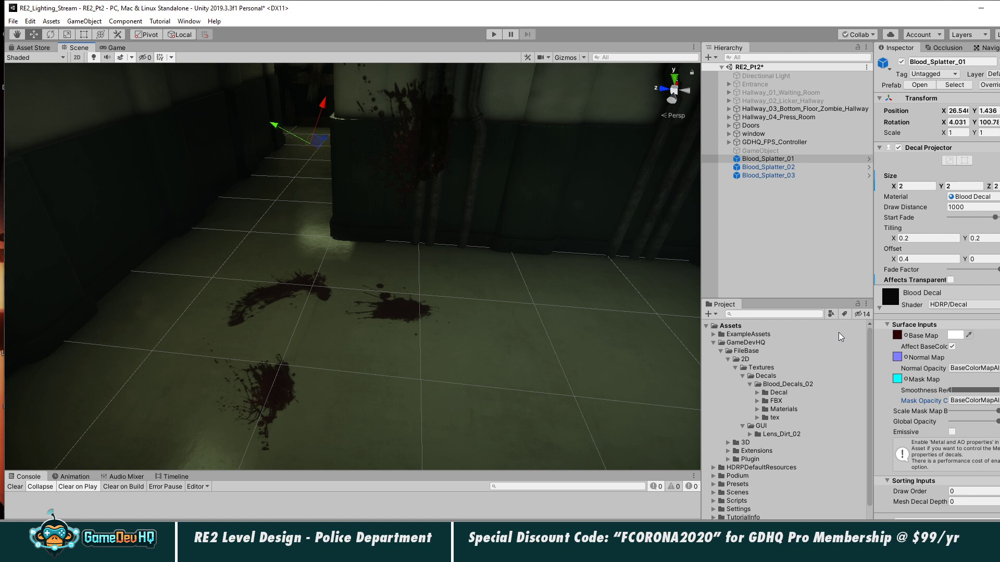
right_click_drag(553, 207, 430, 246)
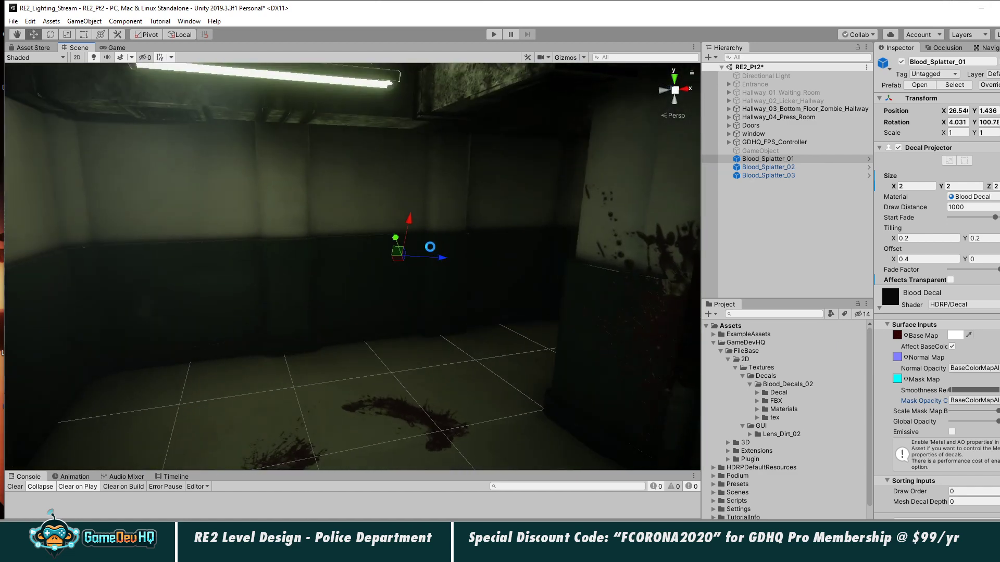
key("ctrl+s")
right_click_drag(402, 204, 461, 204)
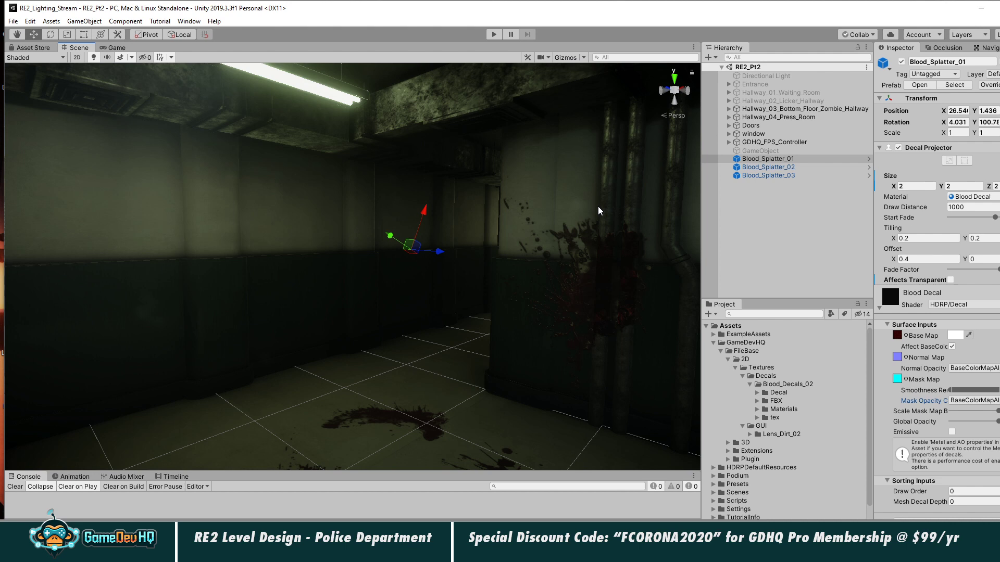
Search the Filebase asset library for "bullet", browse the matching assets and close the library.
left_click(188, 21)
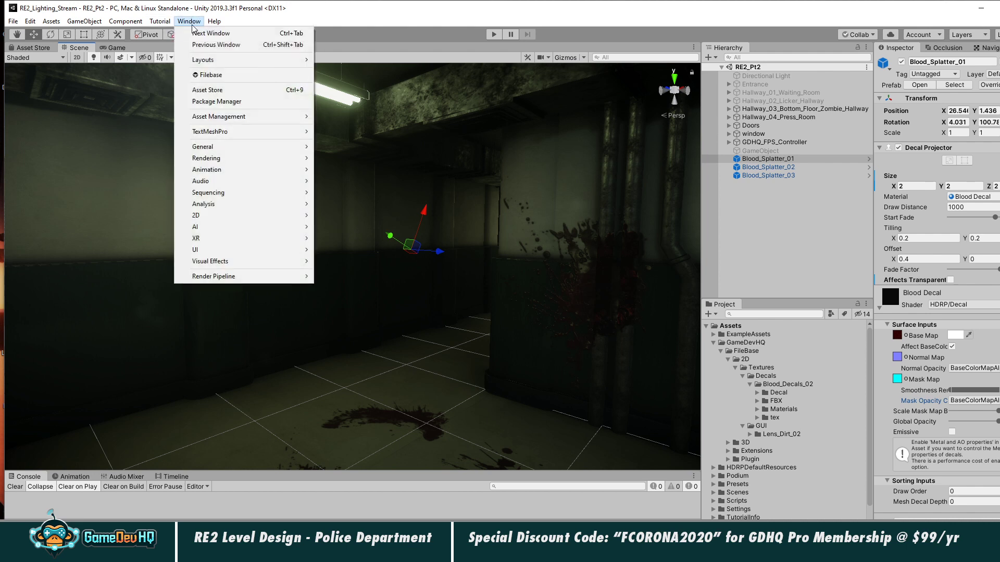
left_click(219, 75)
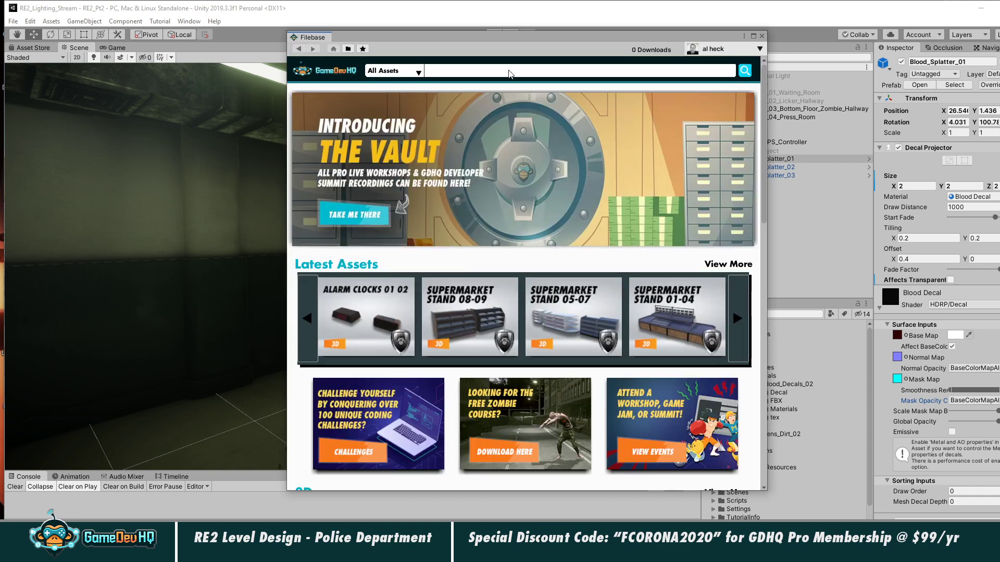
left_click(509, 73)
type("bullet")
key("Return")
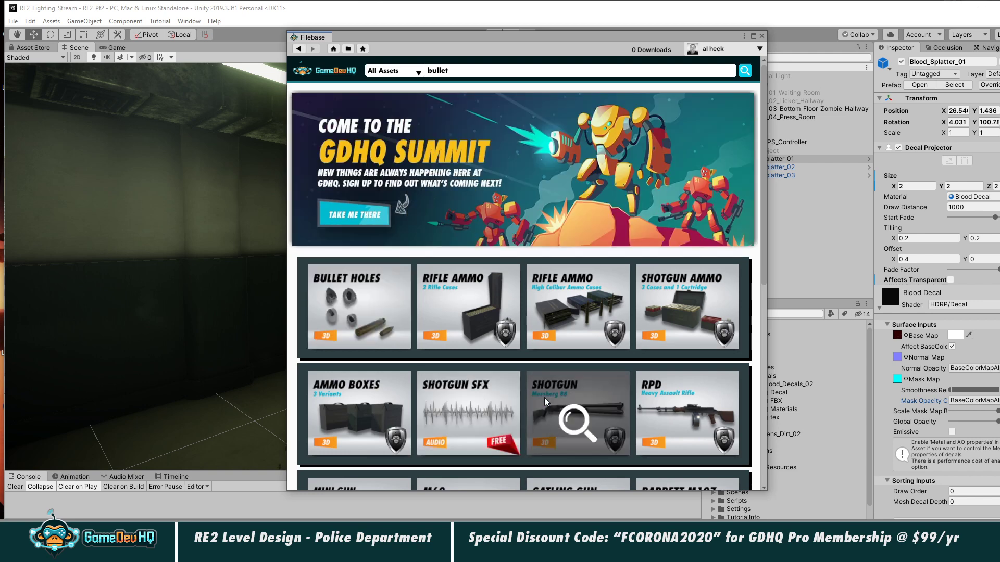
scroll(555, 414, "down", 1)
scroll(554, 414, "down", 2)
scroll(631, 424, "down", 1)
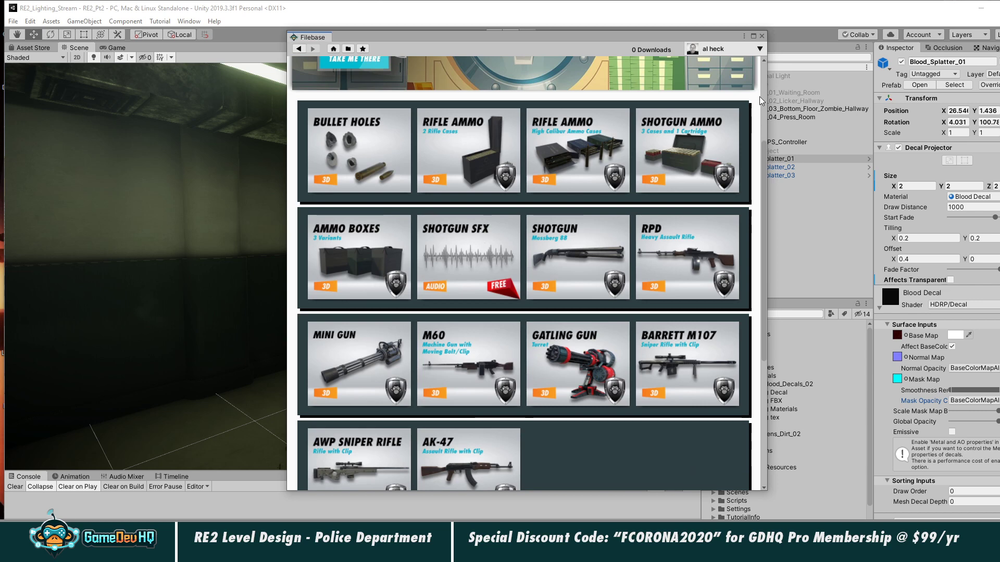
left_click(762, 36)
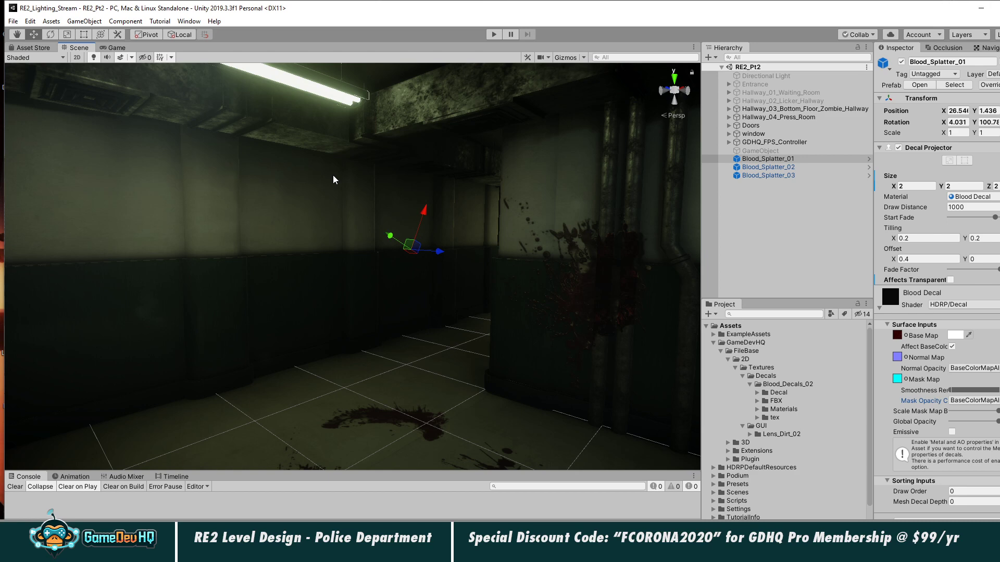
Collapse the Decals, GUI and 2D folders under FileBase in the project assets.
right_click_drag(495, 237, 401, 266)
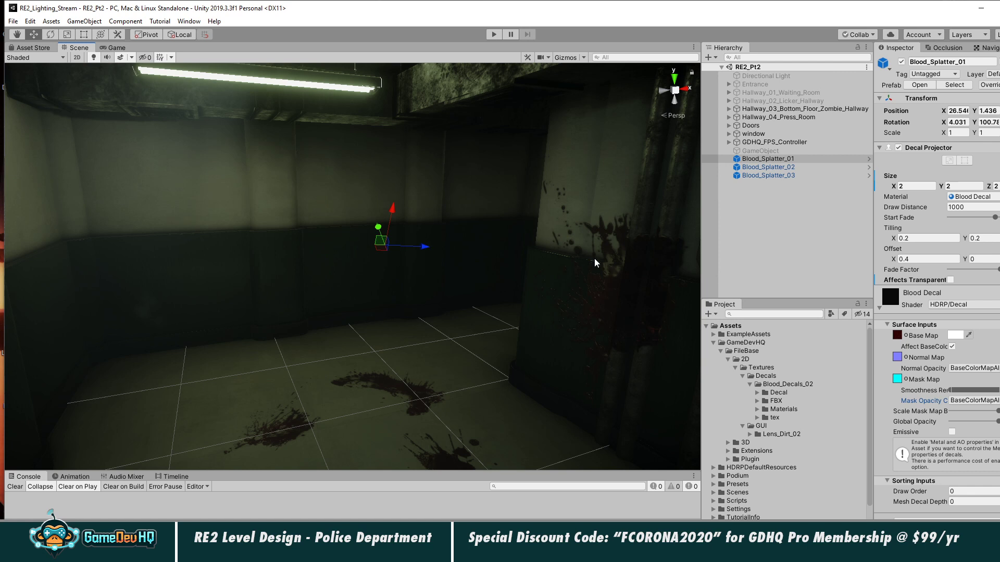
left_click(743, 375)
left_click(743, 385)
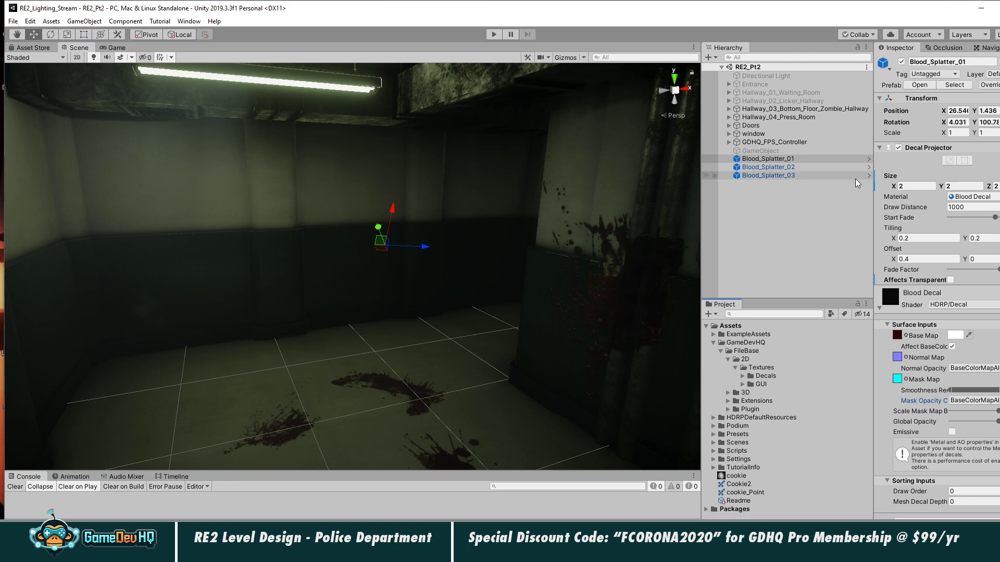
left_click(729, 360)
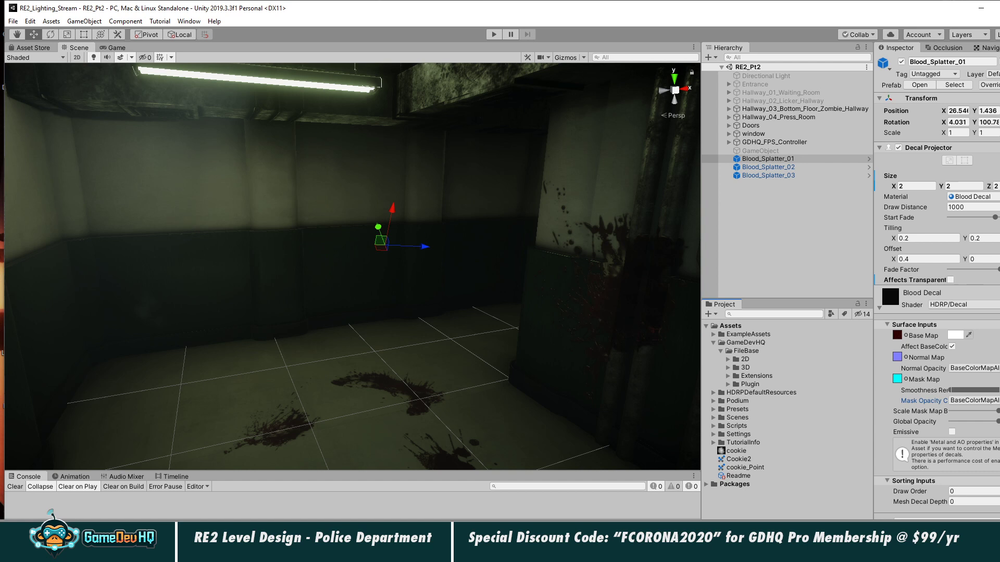
Review the lightmapping settings in the Lighting window, move it out of view and resize the editor to fit the whole Inspector.
left_click_drag(999, 42, 611, 10)
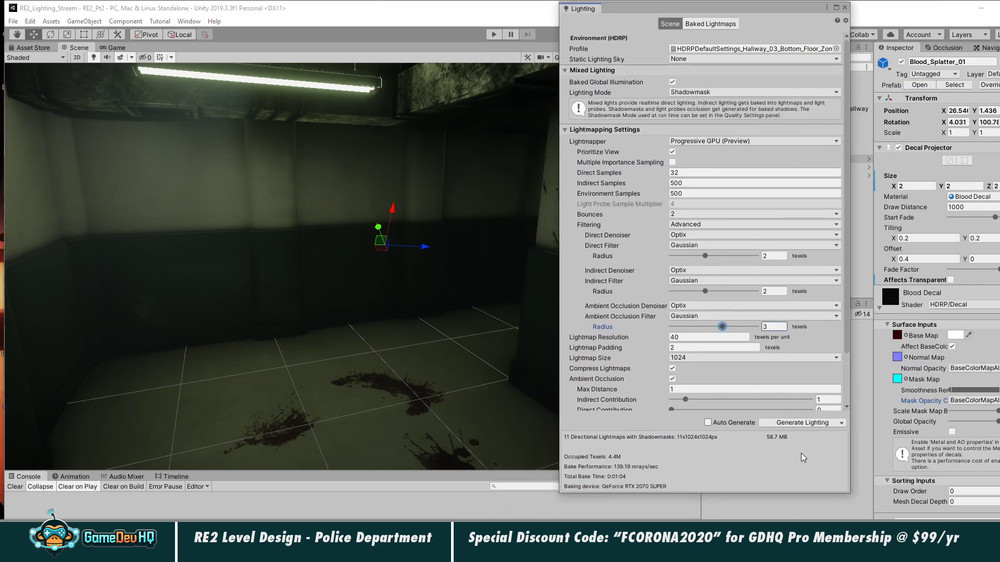
left_click_drag(673, 9, 999, 13)
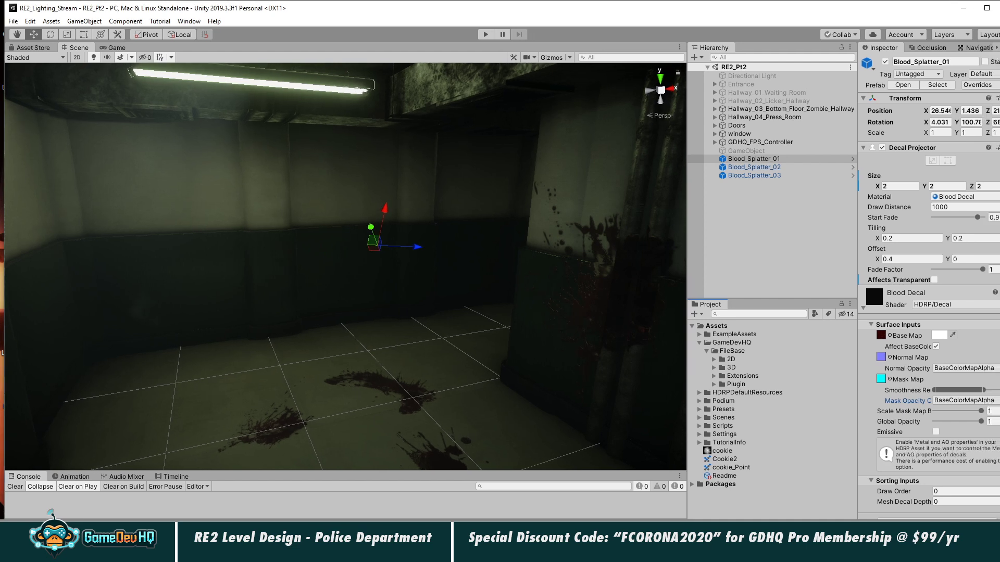
left_click_drag(999, 281, 997, 281)
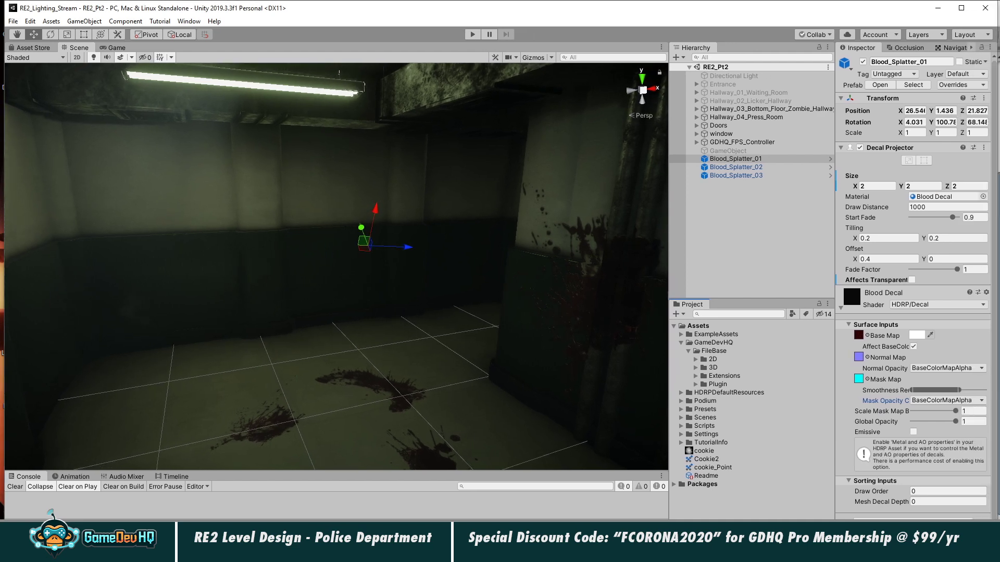
left_click_drag(997, 281, 999, 281)
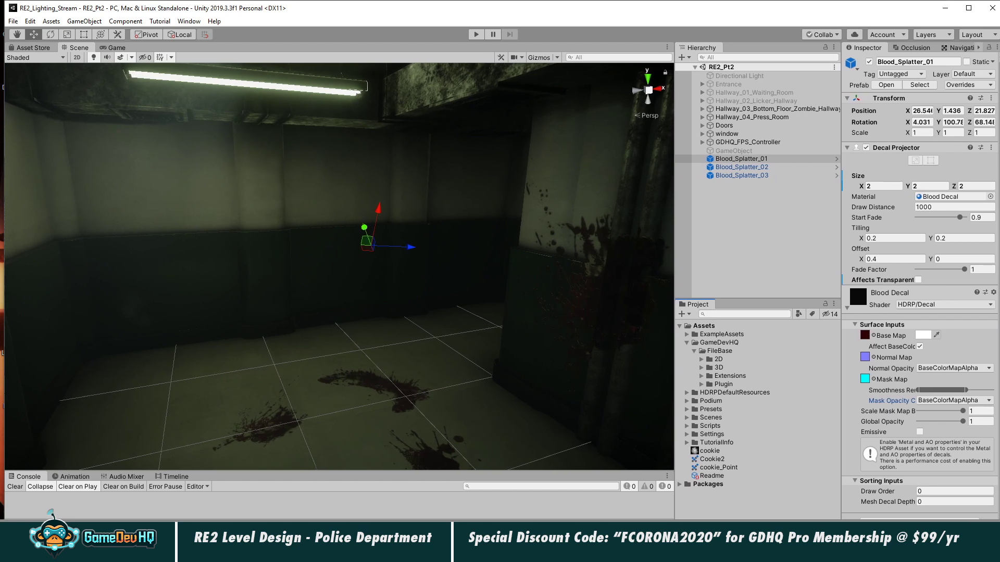